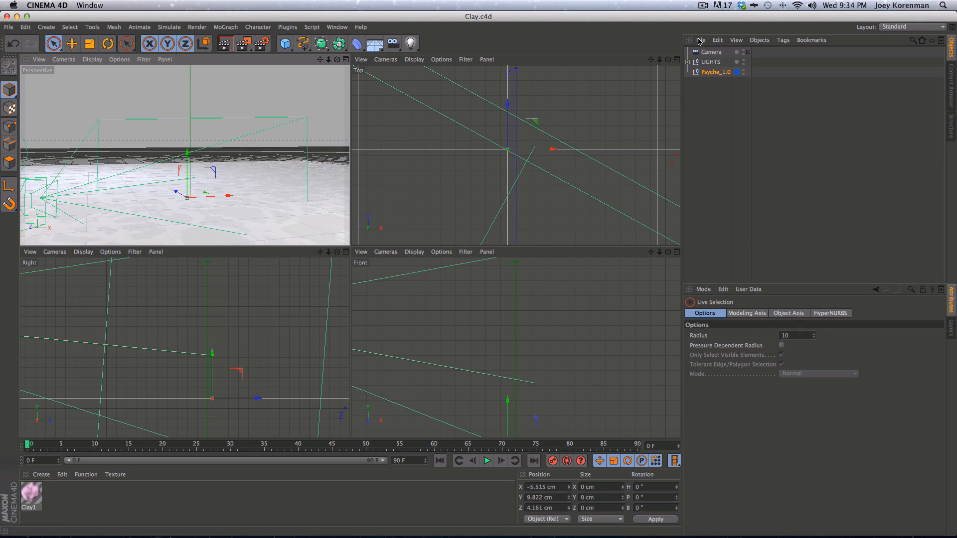
Examine the lights group and the Psyche_1.0 backdrop settings, and render a preview of the empty scene in the perspective view
click(719, 88)
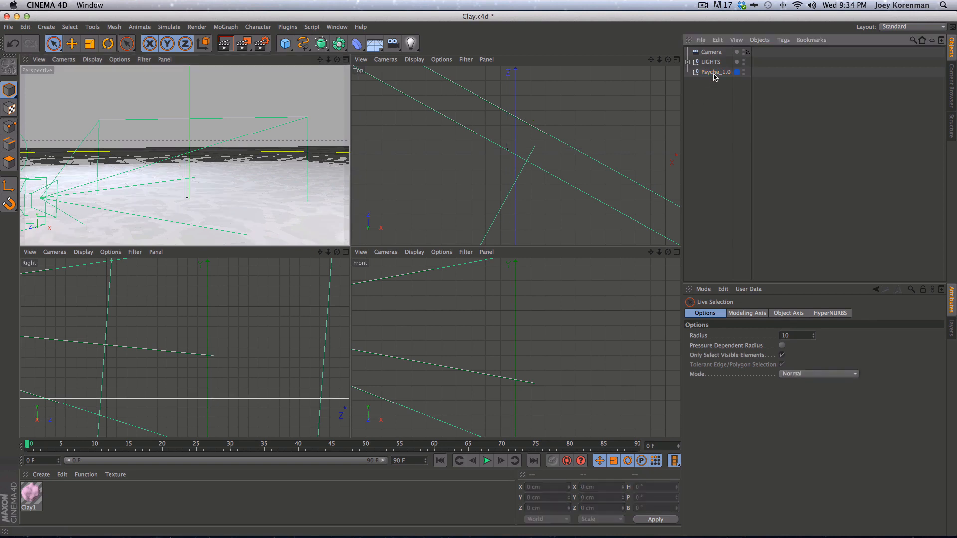
click(687, 63)
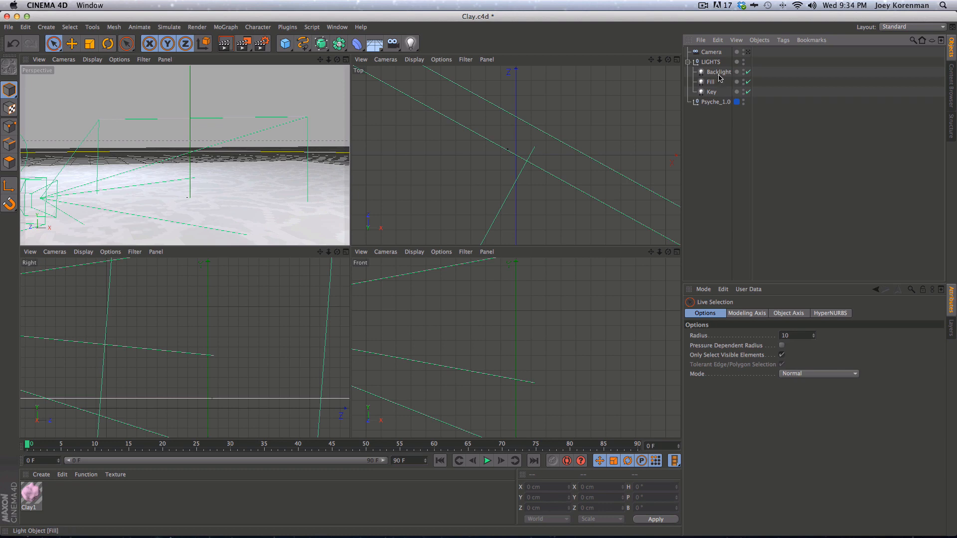
click(689, 62)
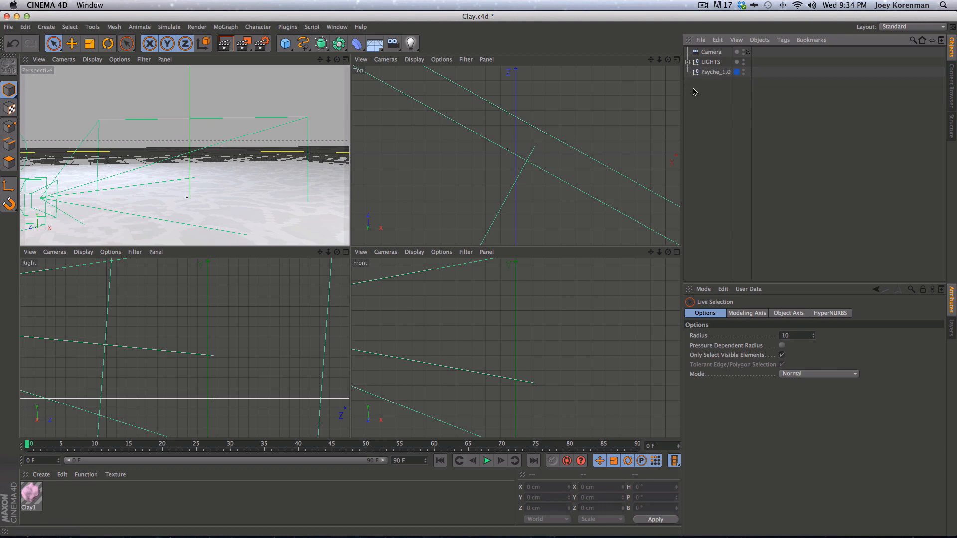
click(714, 73)
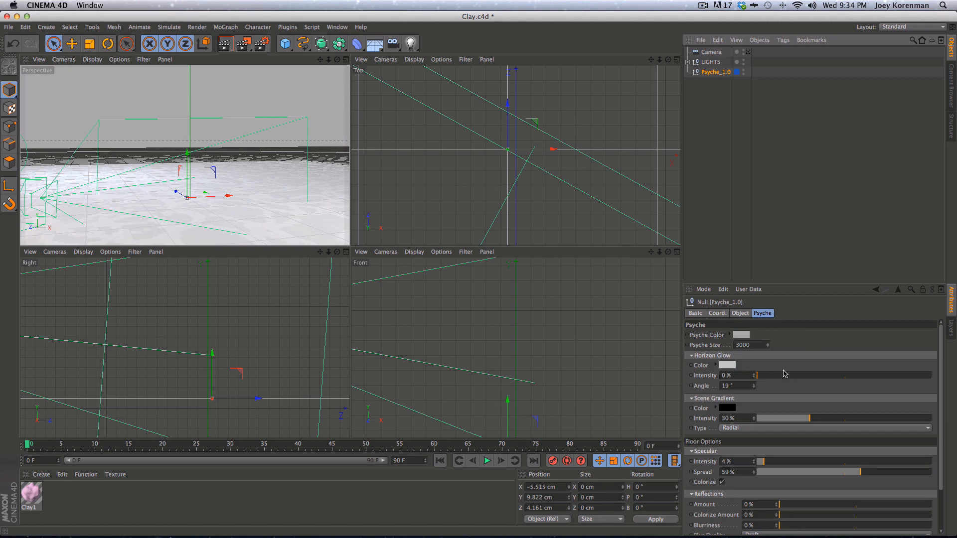
scroll(942, 439, down, 3)
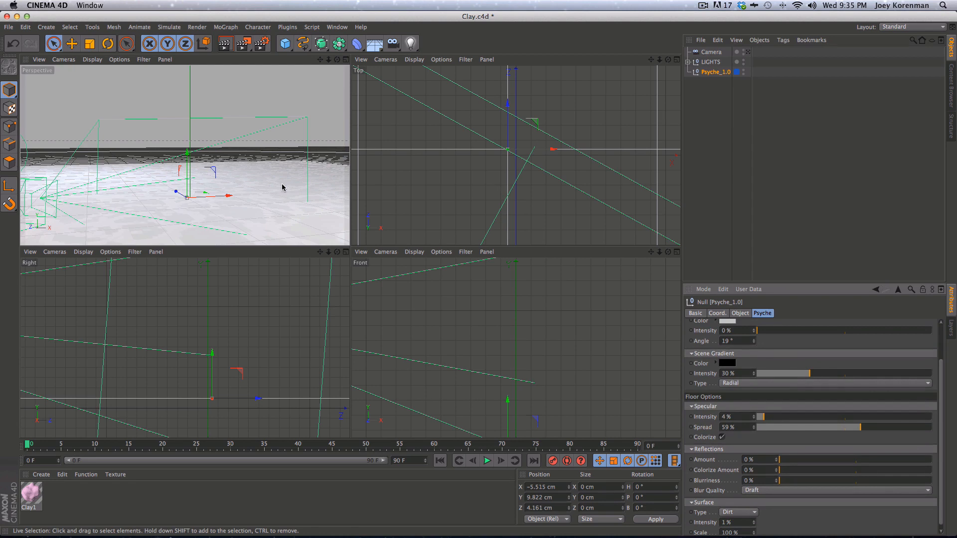
key(super+r)
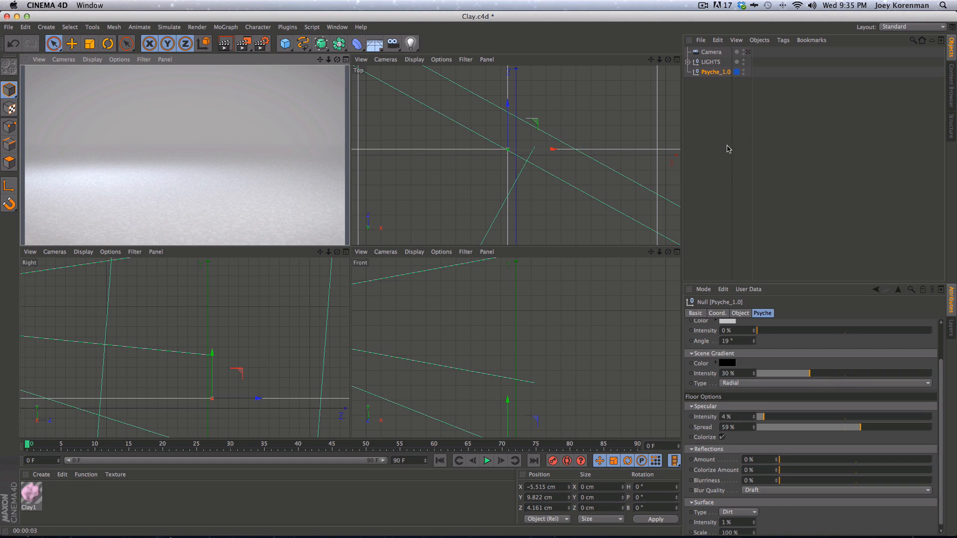
click(725, 170)
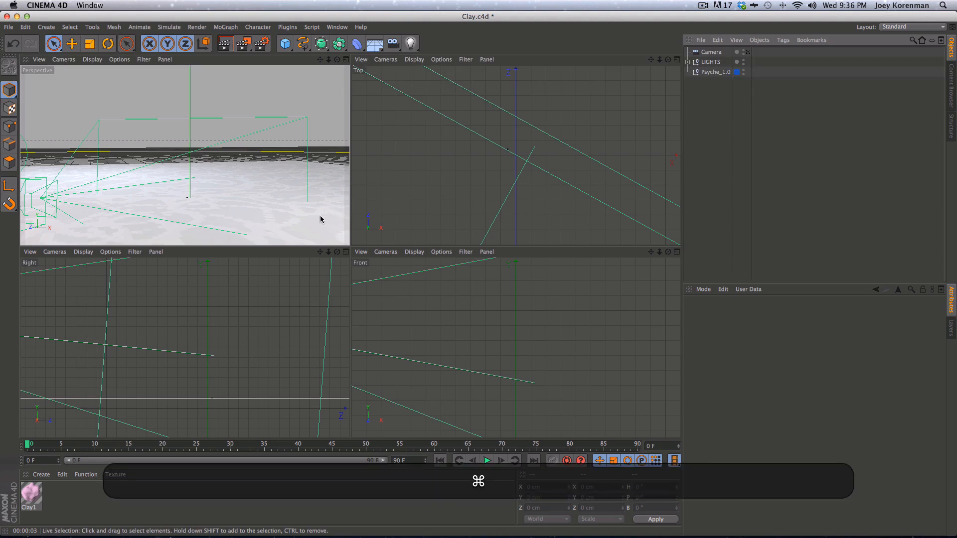
Set the project frame rate to 12 FPS in the project settings
key(super+d)
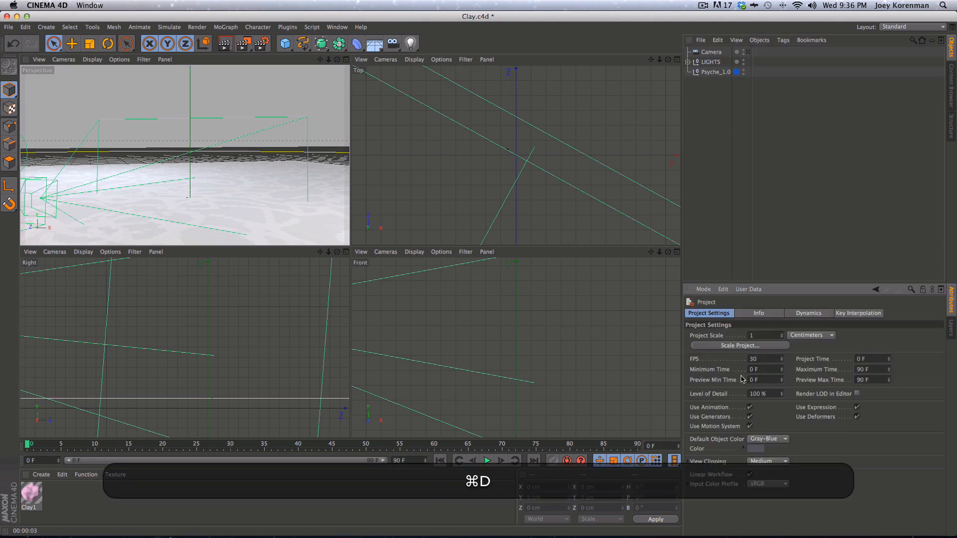
click(765, 359)
text(12)
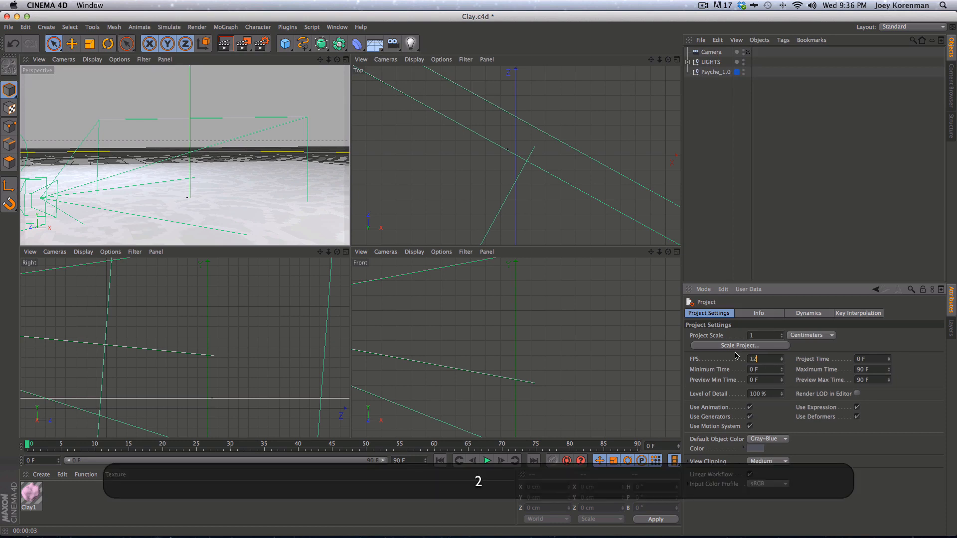
key(Return)
Set the output frame rate to 12 in the render settings
click(262, 43)
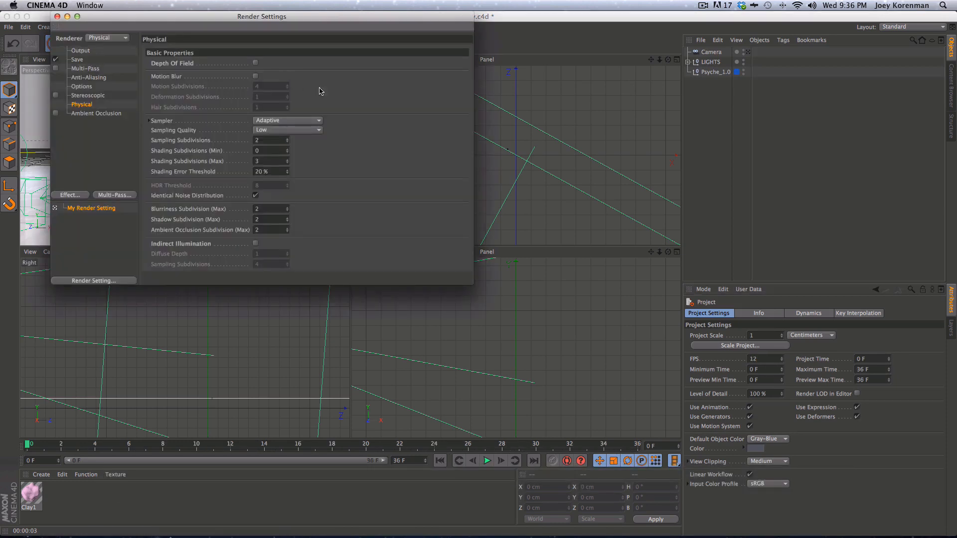
click(85, 51)
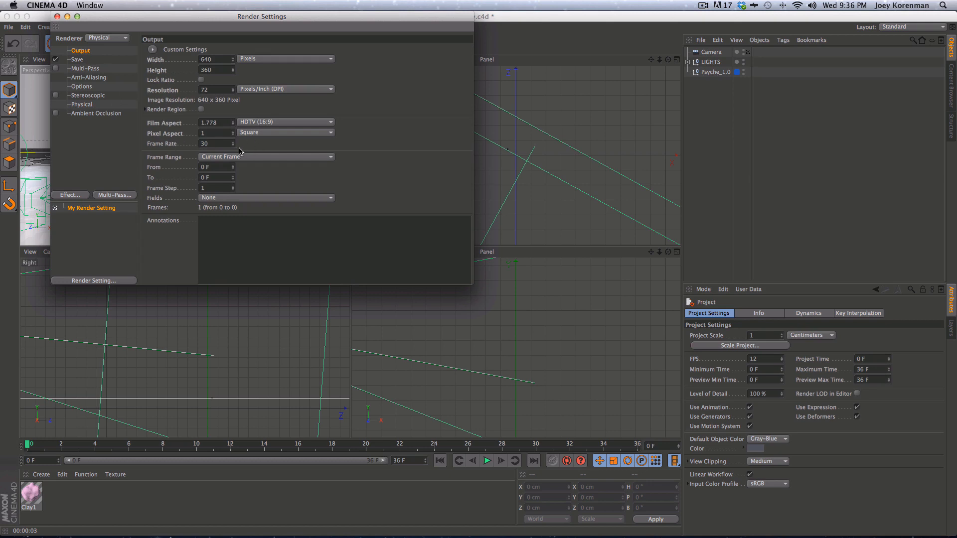
double_click(212, 145)
text(12)
key(Return)
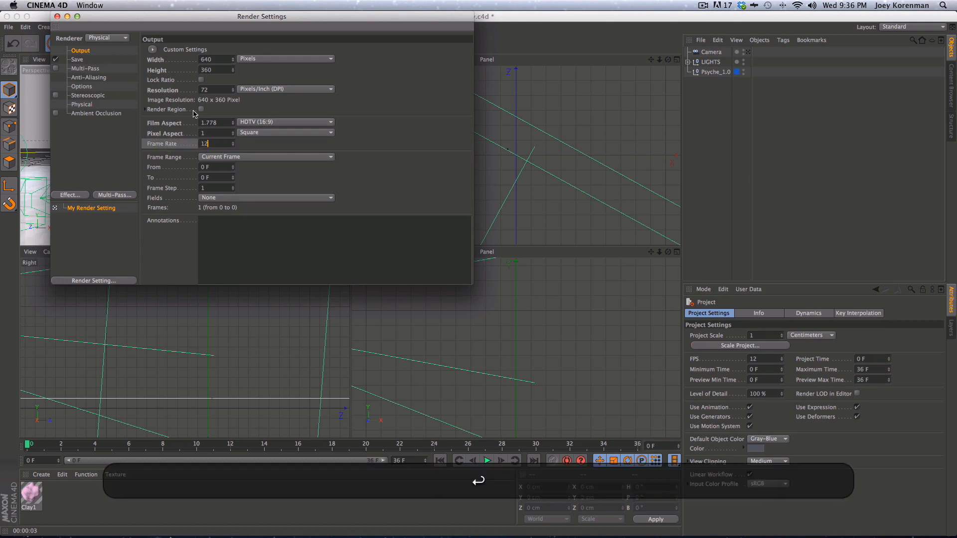
key(super+w)
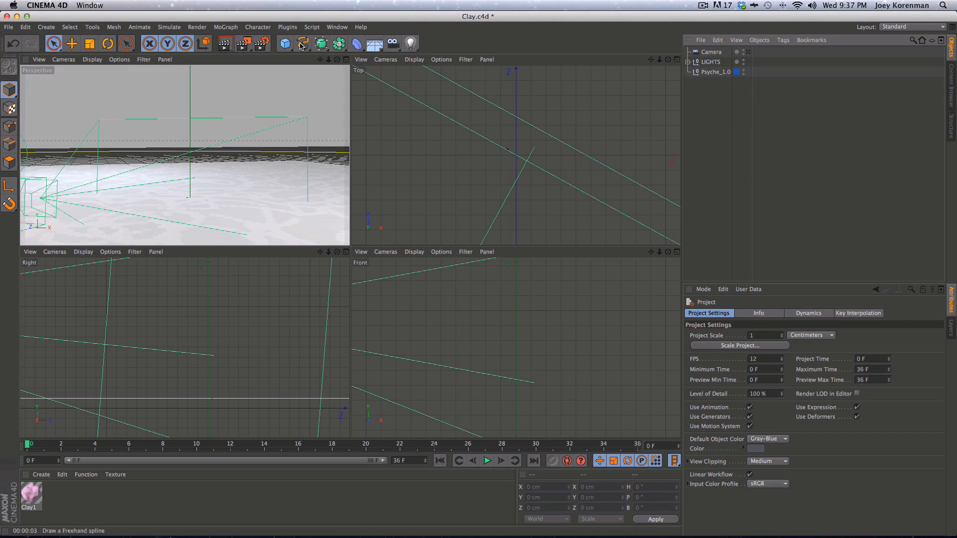
Add a sphere, raise it to about 97 cm on Y so it sits on the floor, and render a preview
click(284, 44)
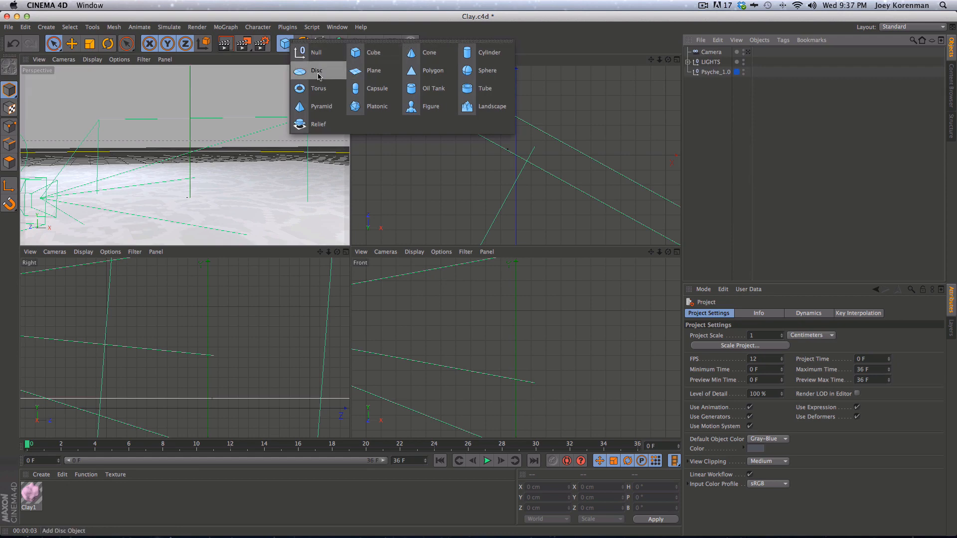
click(471, 70)
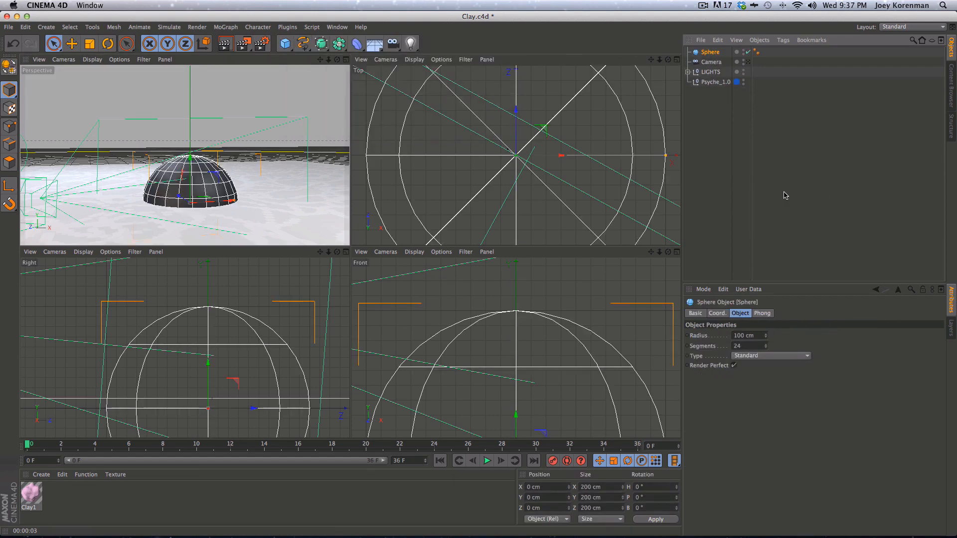
drag(192, 165, 187, 118)
key(super+r)
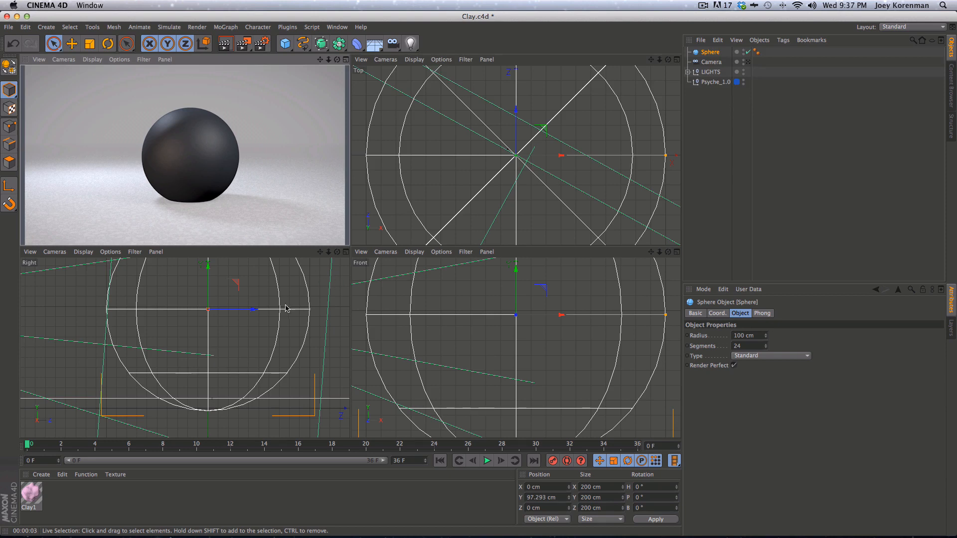
Apply the Clay1 material to the sphere and render a preview of the perspective view
drag(32, 498, 717, 52)
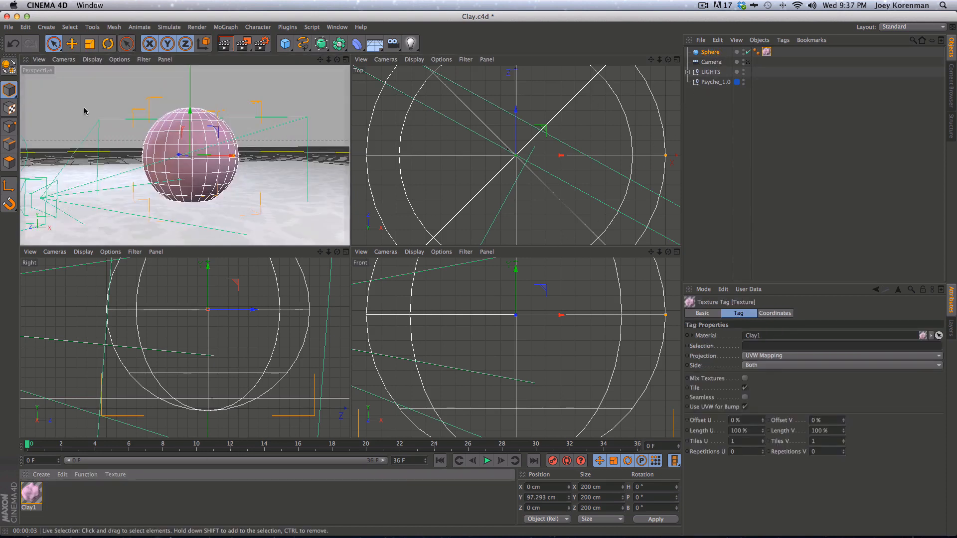
key(super+r)
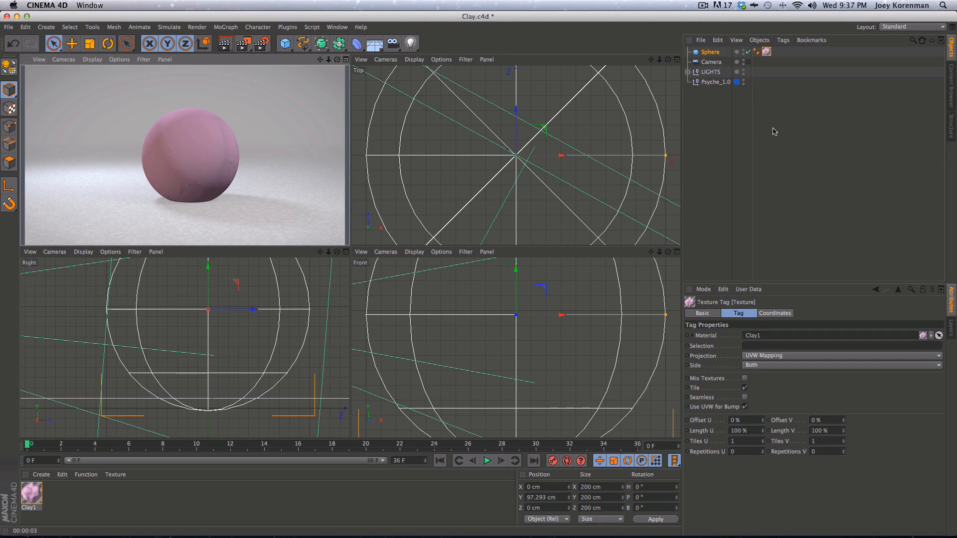
click(733, 129)
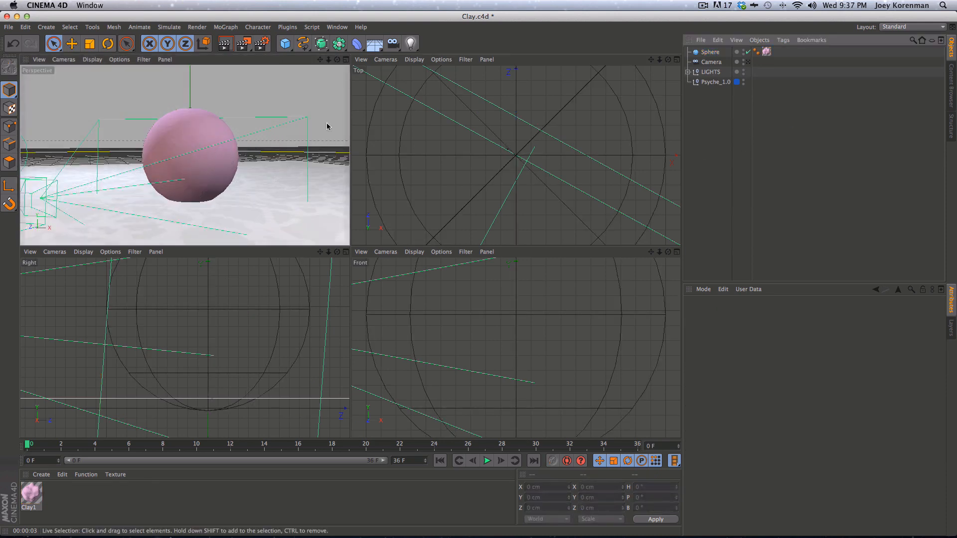
Examine the displacement settings of the Clay1 material
click(710, 52)
click(160, 391)
click(31, 494)
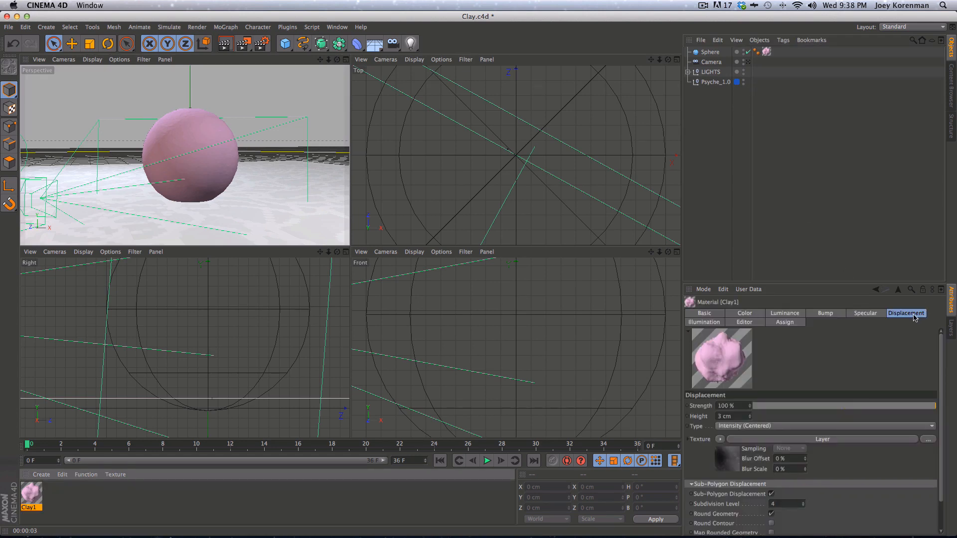
Convert the sphere to an editable polygon object and render a preview of its displacement
click(710, 52)
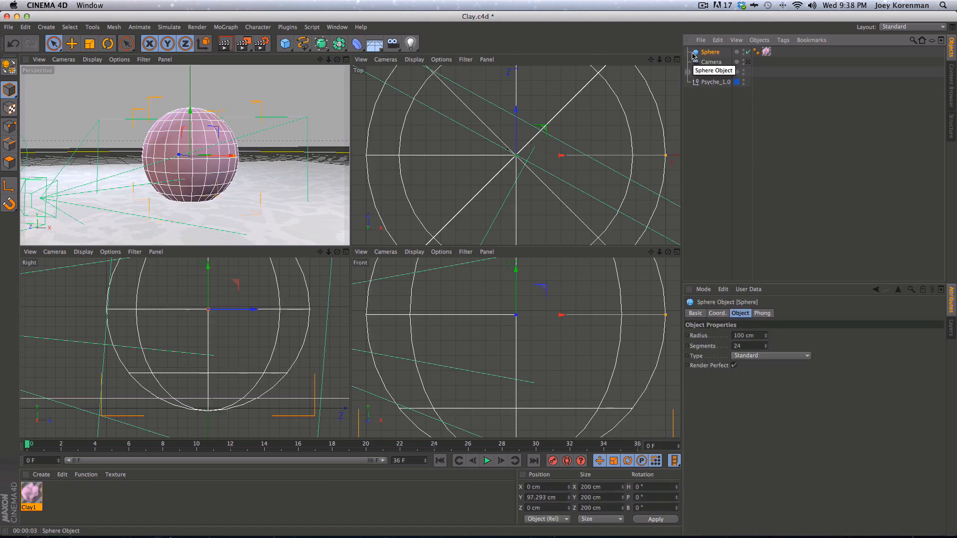
key(c)
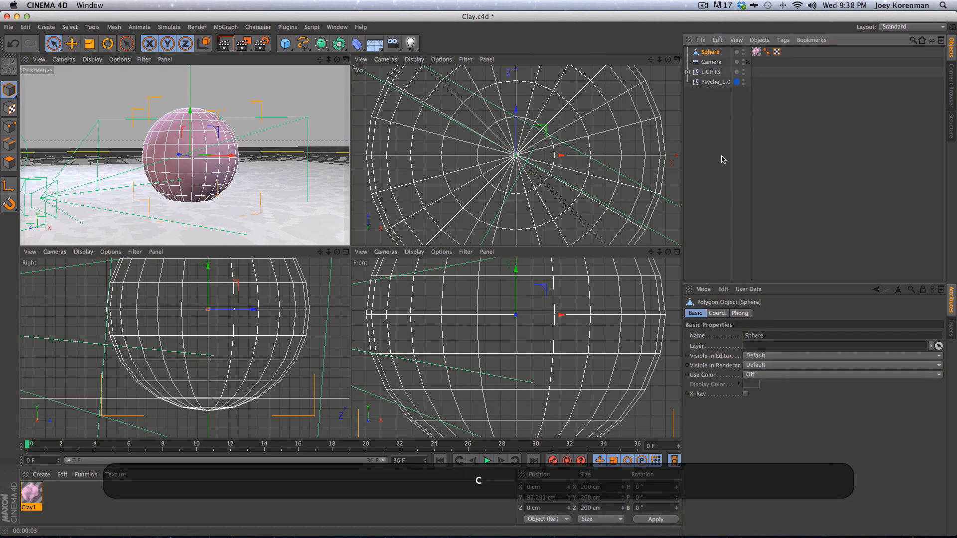
click(731, 139)
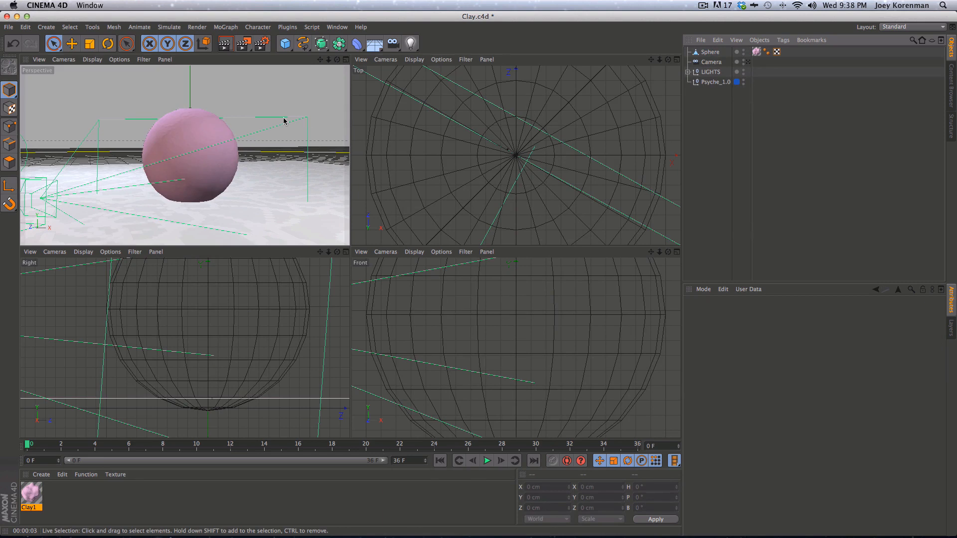
key(super+r)
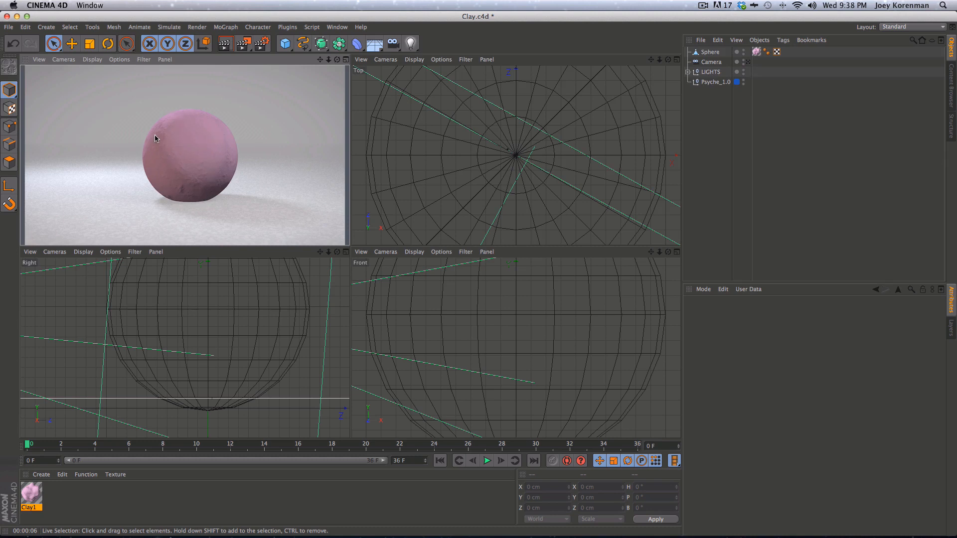
Set the displacement height of the Clay1 material to 10 cm and render a preview
click(31, 493)
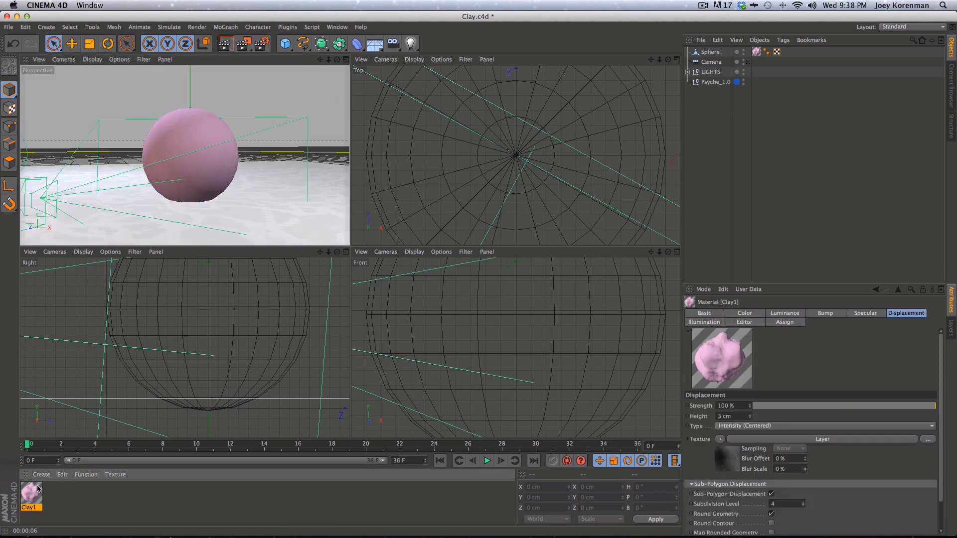
click(742, 416)
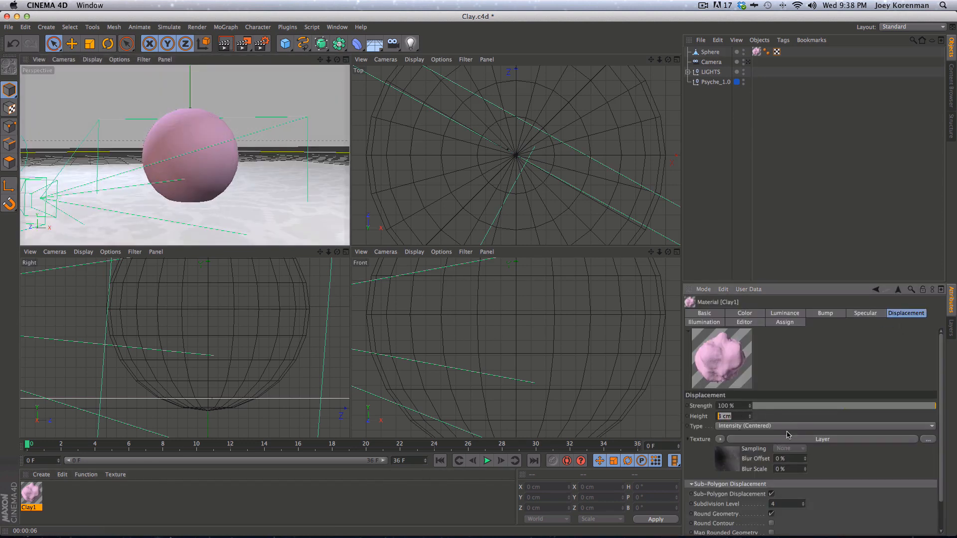
text(10)
key(Return)
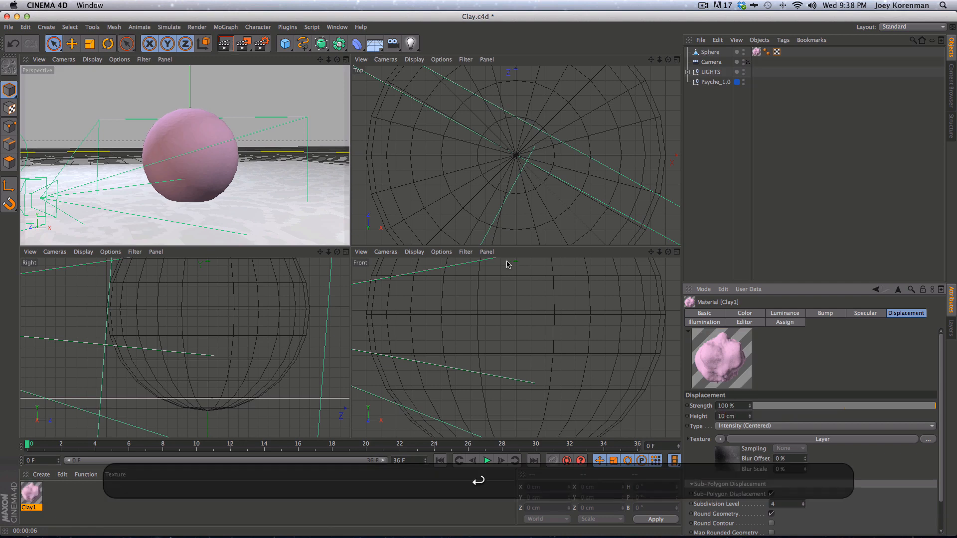
key(super+r)
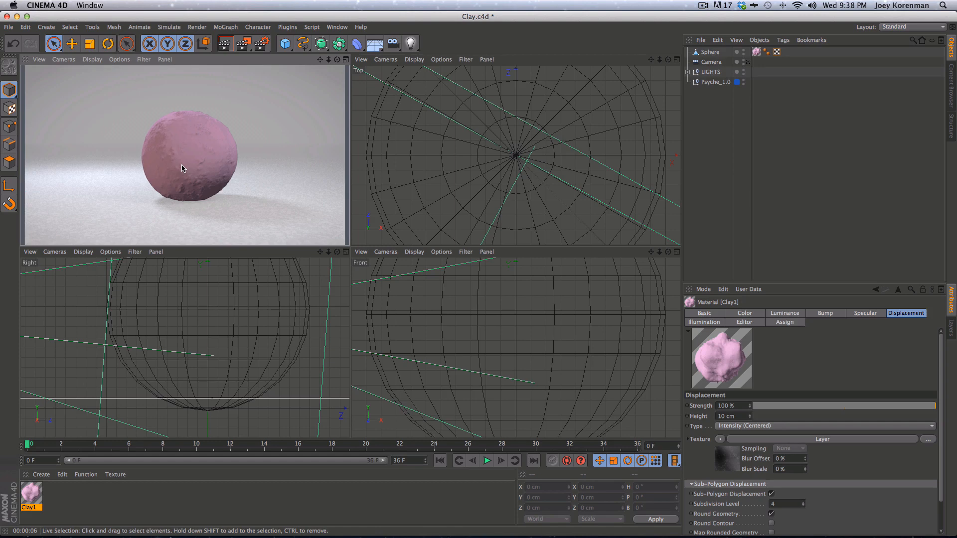
click(713, 130)
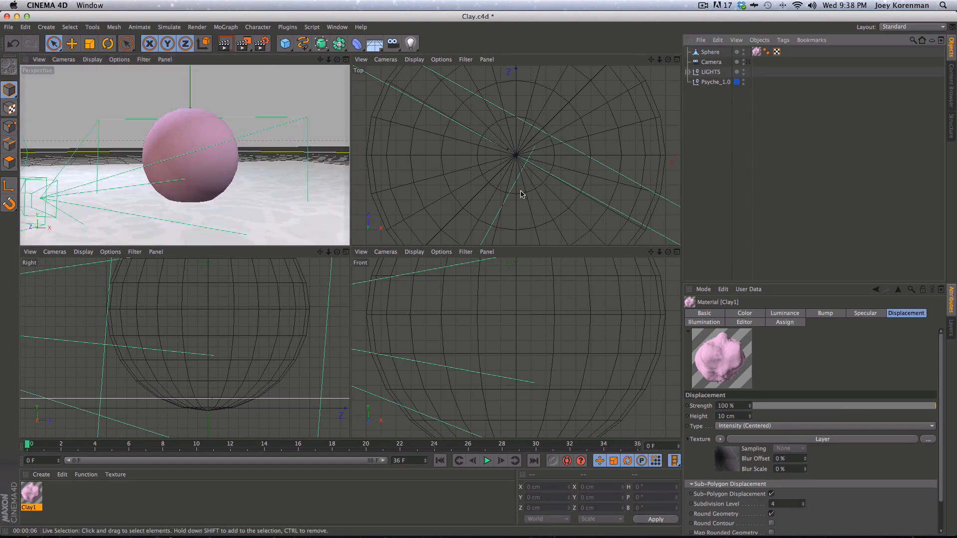
Set the displacement height of the Clay1 material back to 3 cm
click(708, 54)
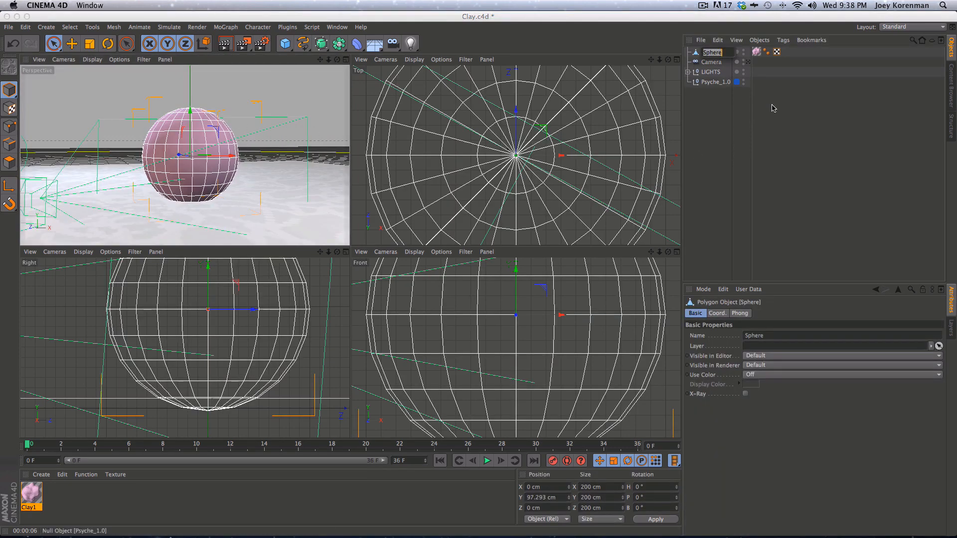
click(713, 150)
click(35, 501)
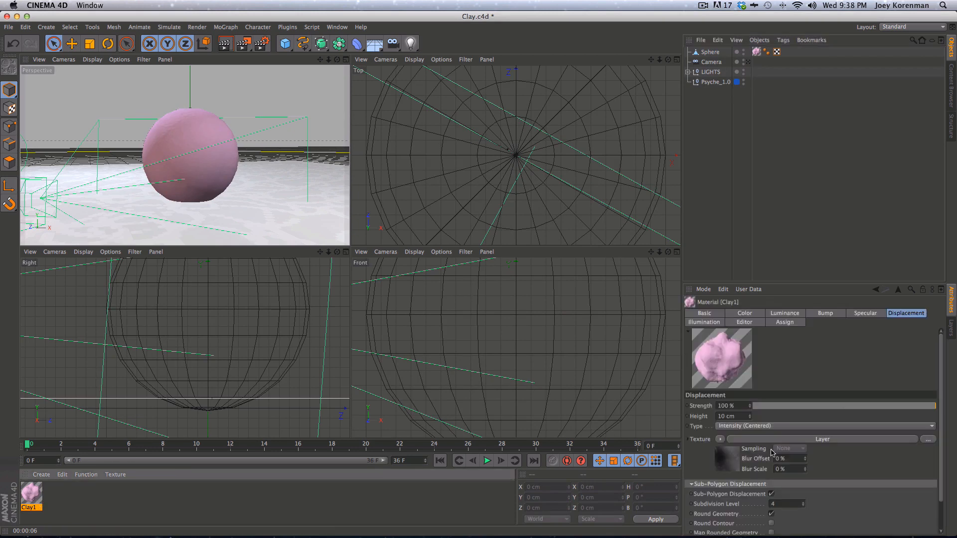
double_click(745, 417)
text(3)
key(Return)
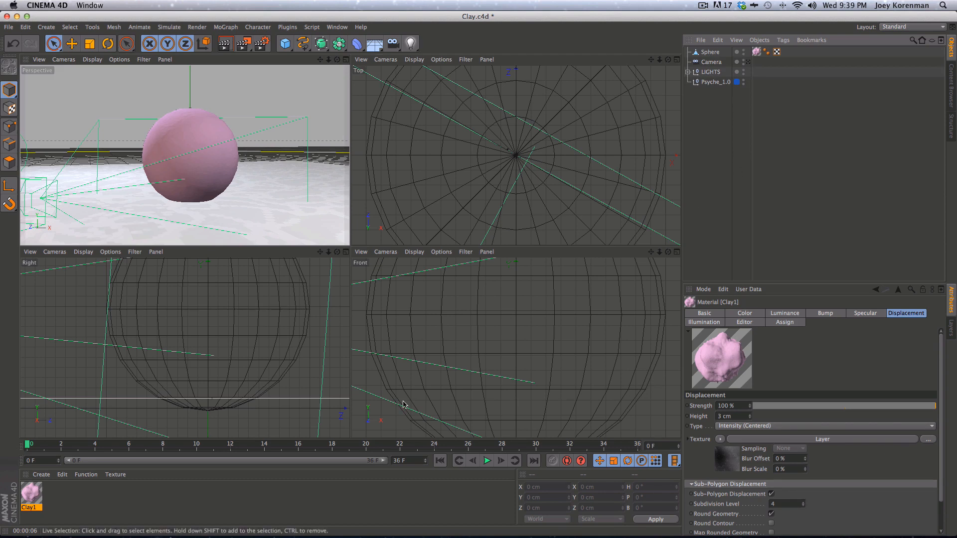
Delete the Clay1 texture tag from the sphere
click(159, 494)
click(758, 53)
key(BackSpace)
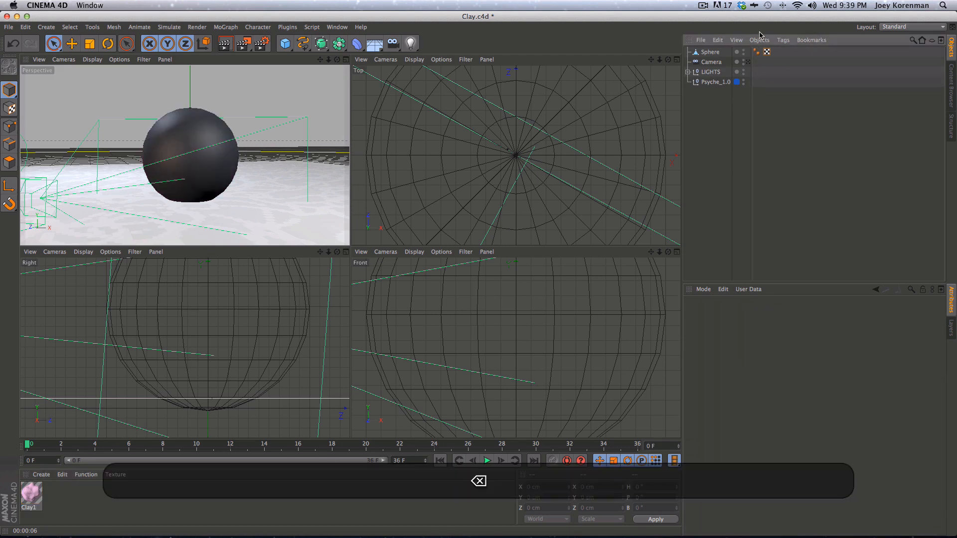
Create a new material and name it Clay2
double_click(60, 496)
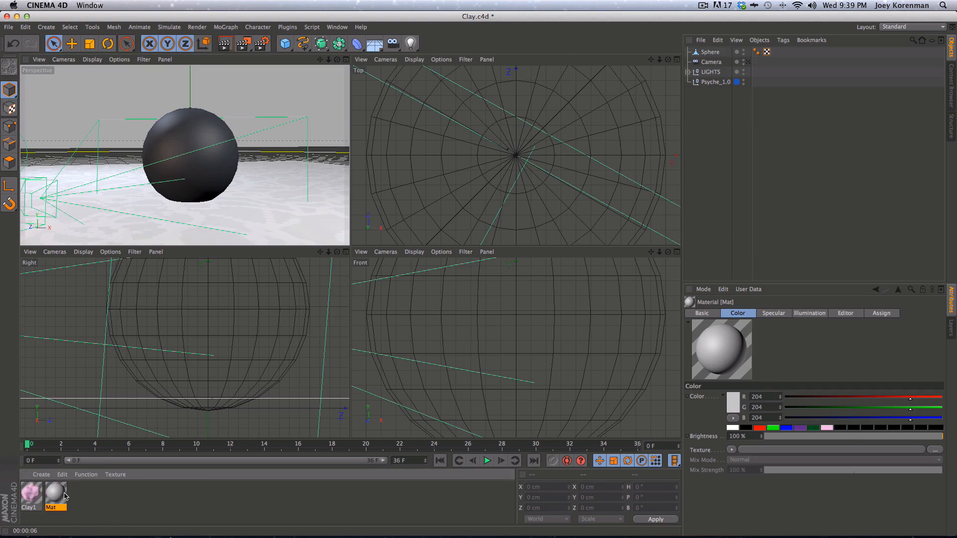
double_click(56, 508)
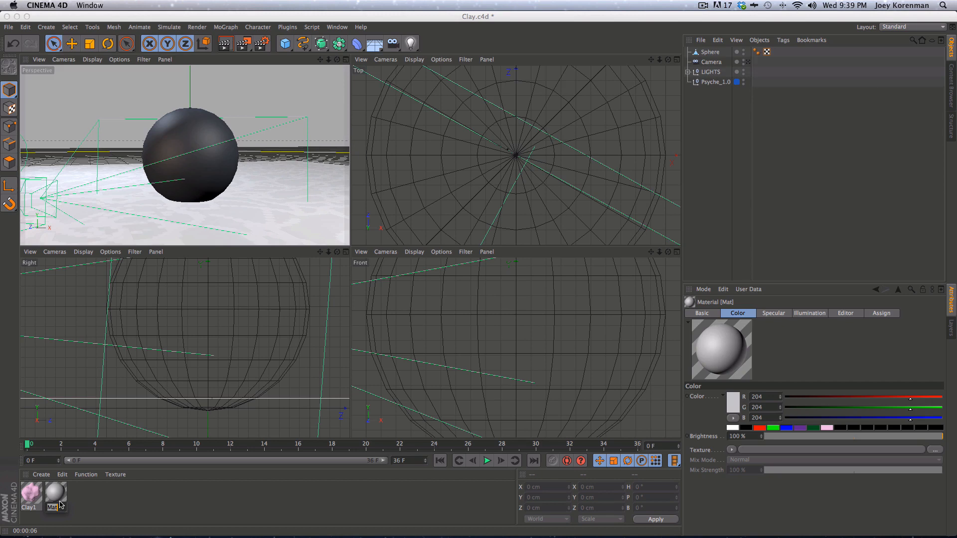
text(Clay2)
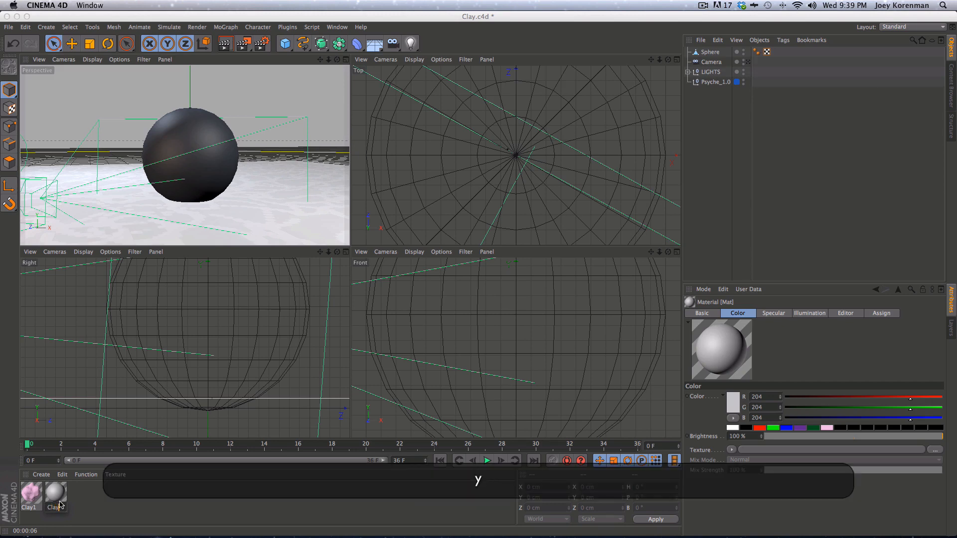
key(Return)
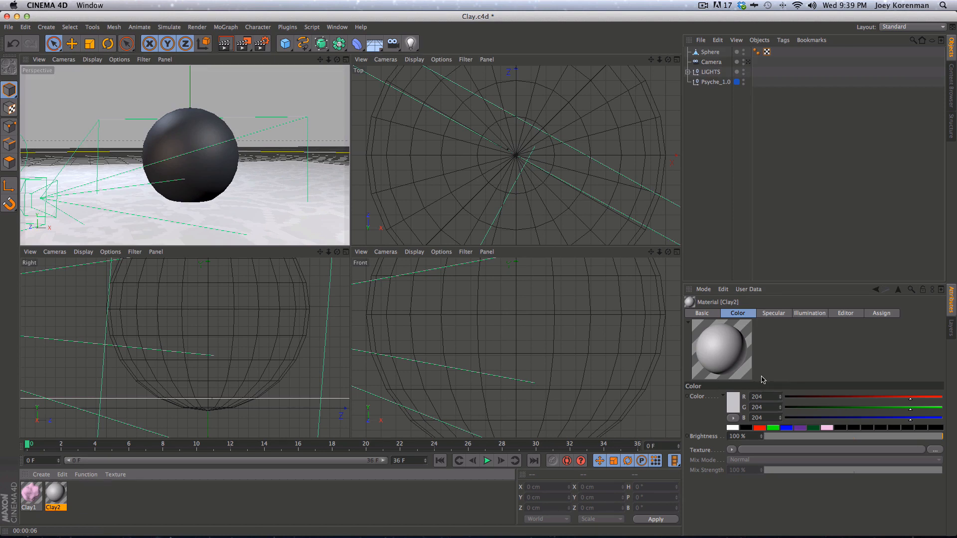
Set Clay2's color to the pink preset (R 242, G 193, B 231) and apply the material to the sphere
click(827, 427)
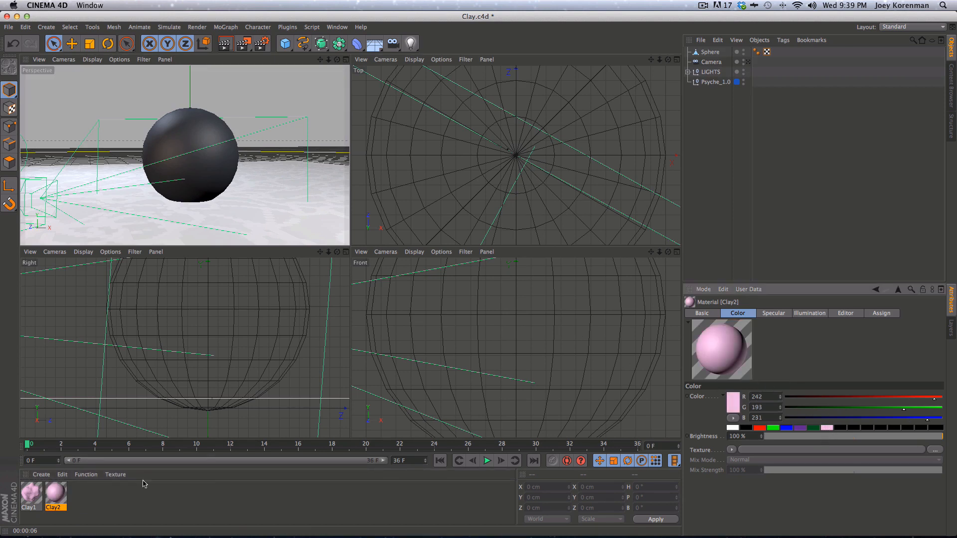
drag(56, 501, 203, 140)
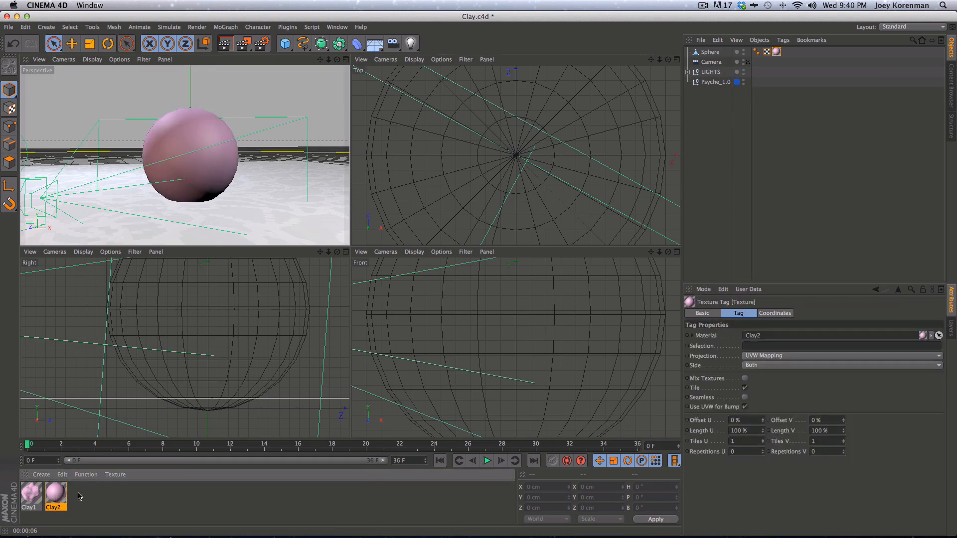
Try specular heights of 99% and 61% and specular widths of 74%, 7% and 32% on Clay2
click(63, 495)
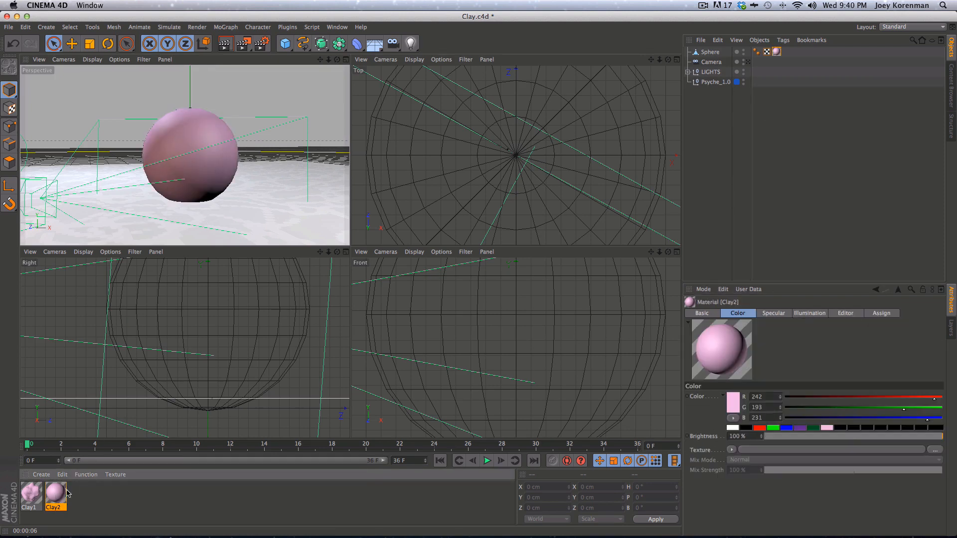
click(773, 314)
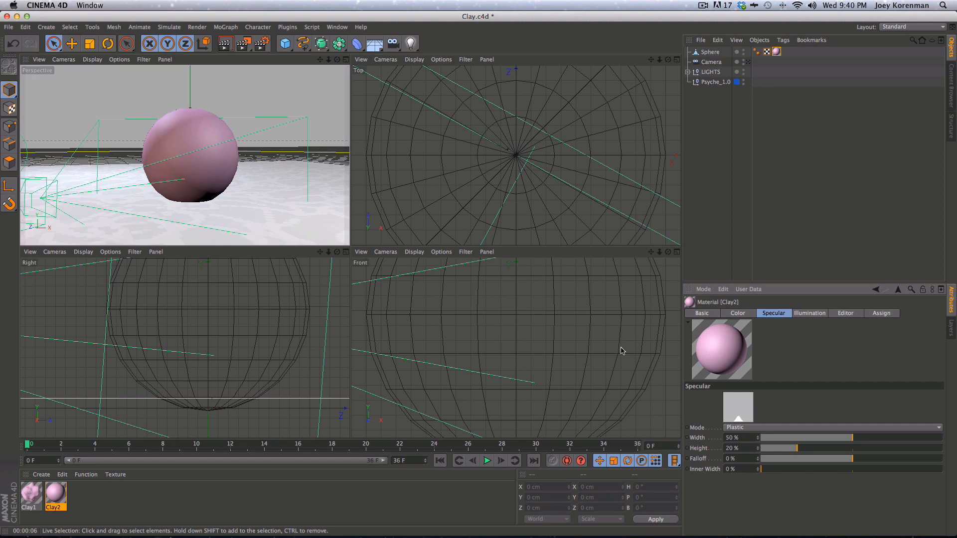
click(738, 314)
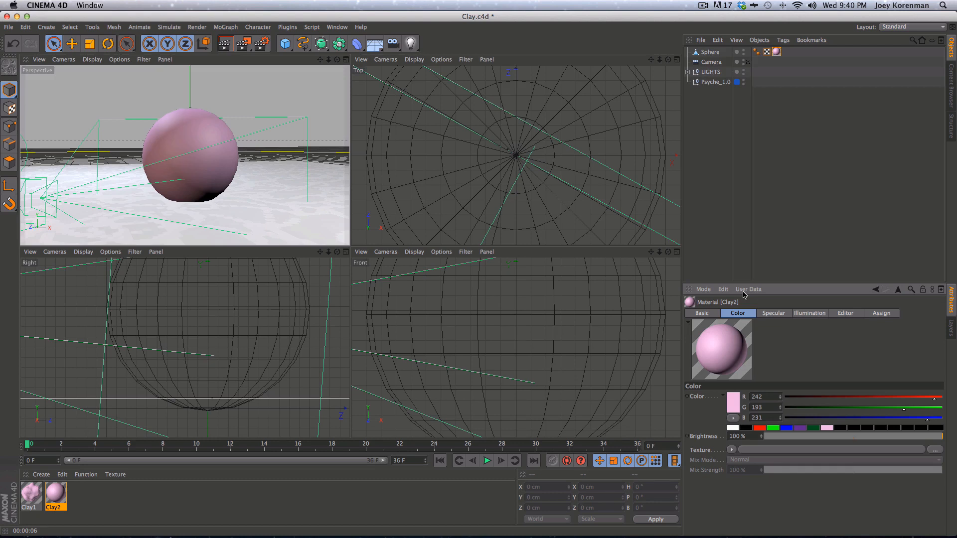
click(774, 313)
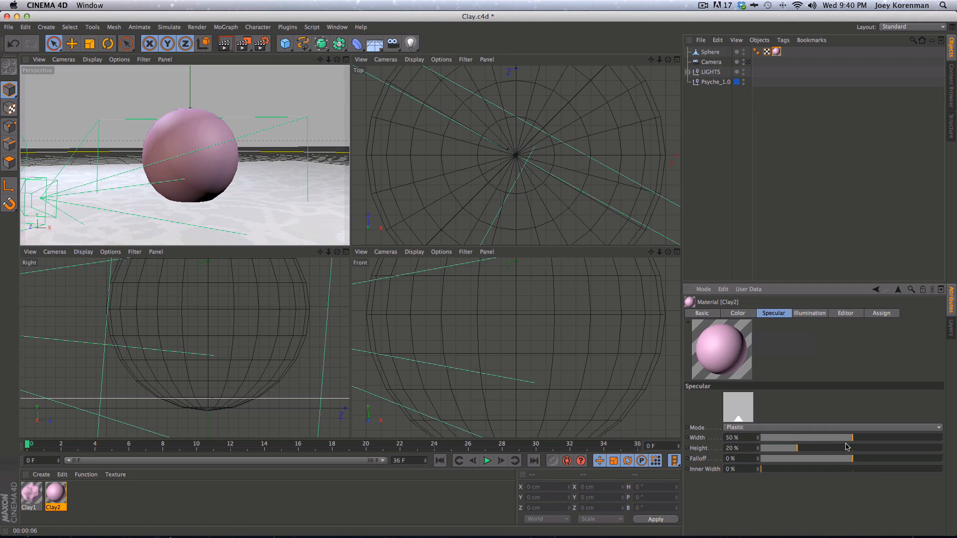
drag(818, 452, 929, 451)
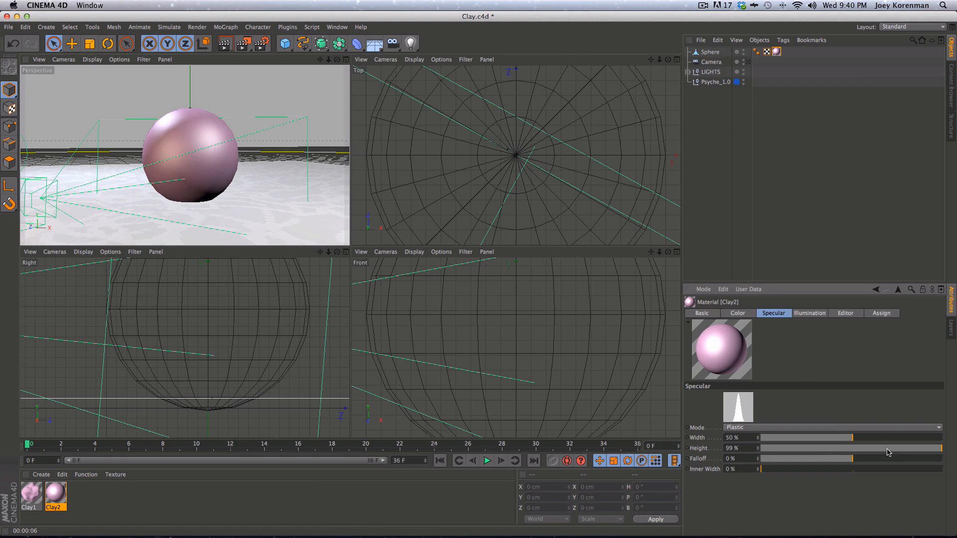
mouse_move(887, 450)
mouse_down()
mouse_move(815, 452)
mouse_move(846, 453)
mouse_up()
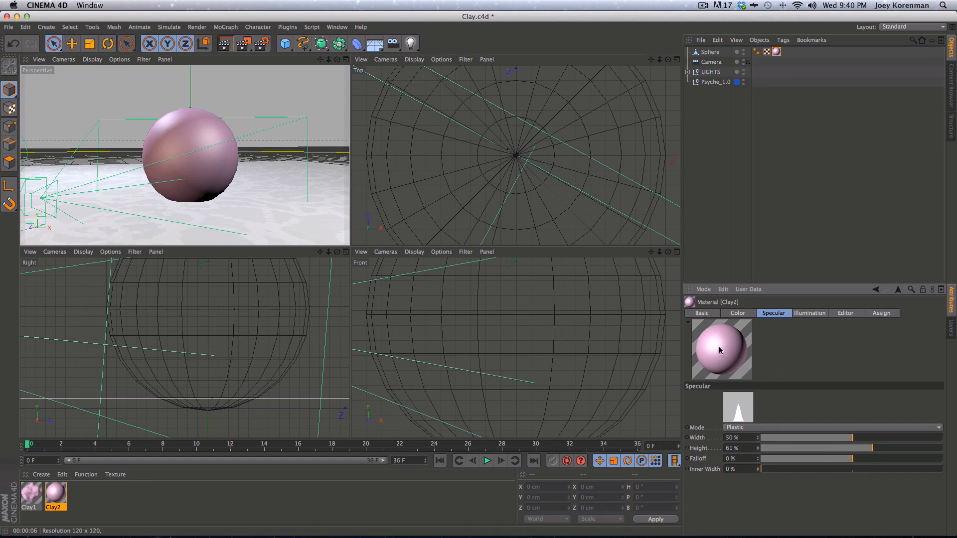
drag(853, 438, 896, 439)
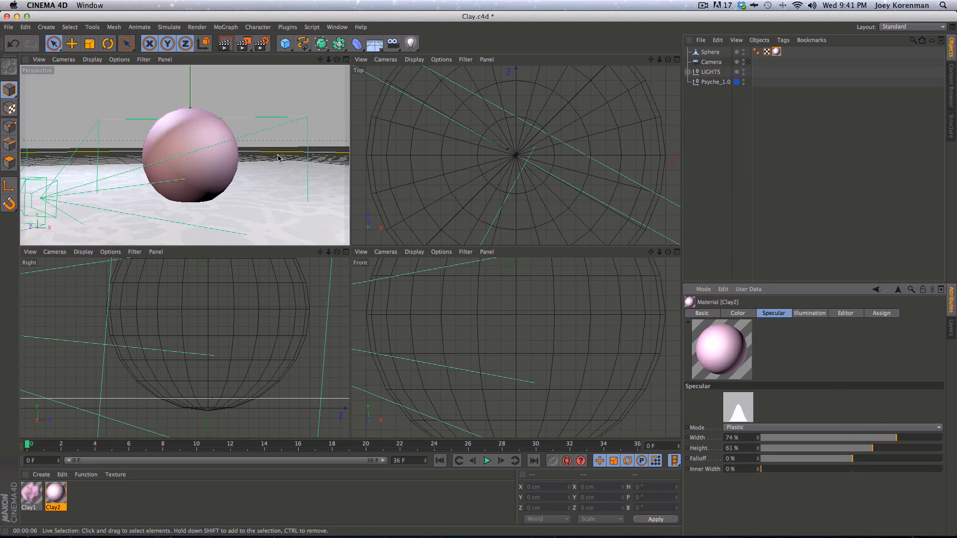
drag(781, 438, 774, 438)
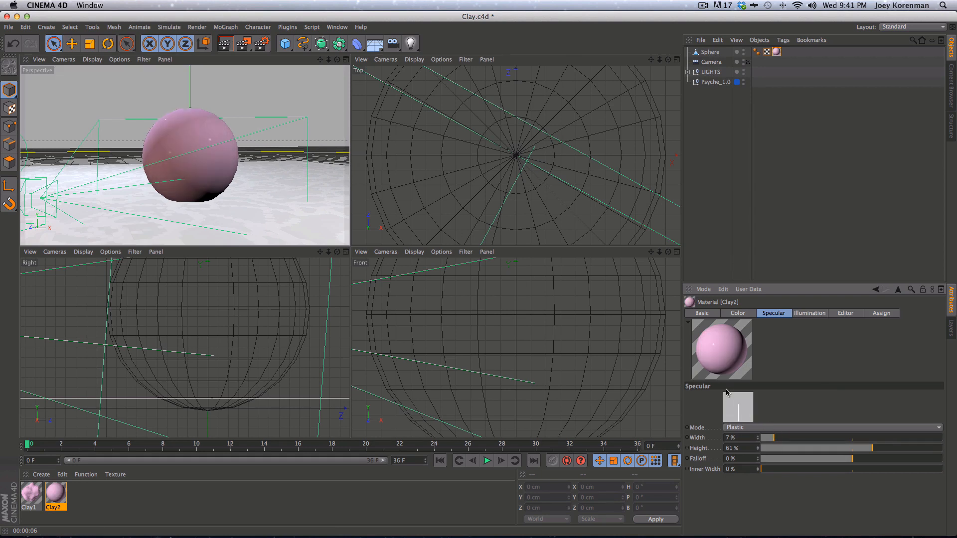
drag(774, 438, 819, 438)
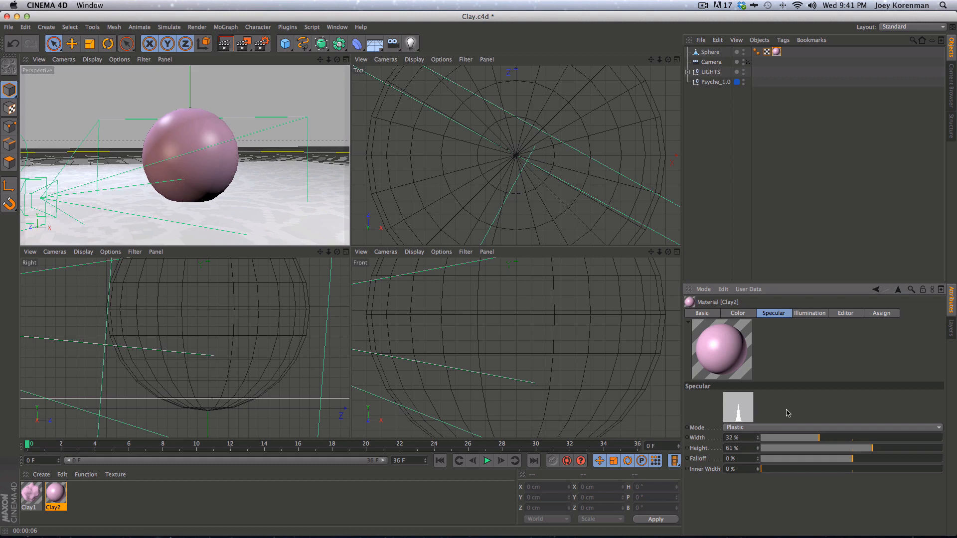
Set Clay2's specular width to 72% and height to 8%, and render a preview of the perspective view
drag(836, 438, 892, 437)
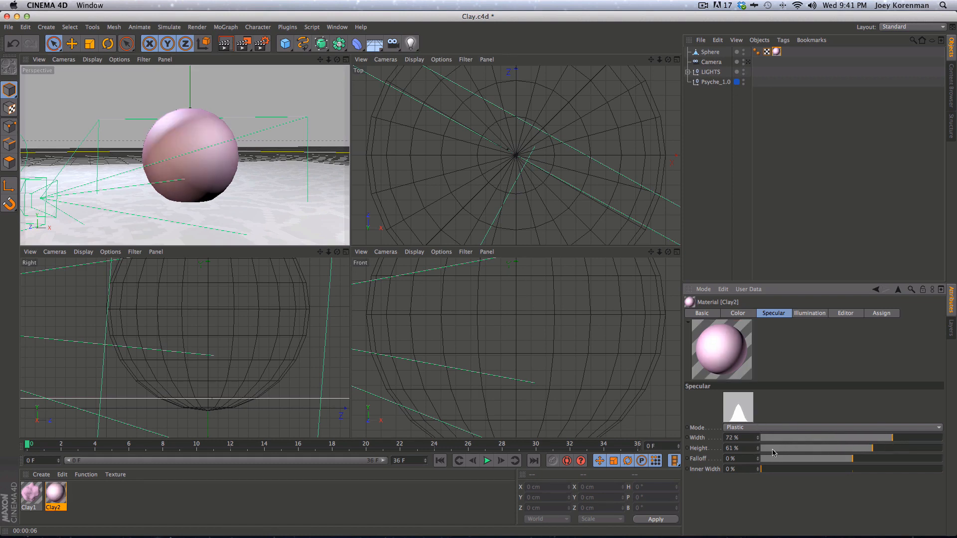
drag(773, 452, 777, 451)
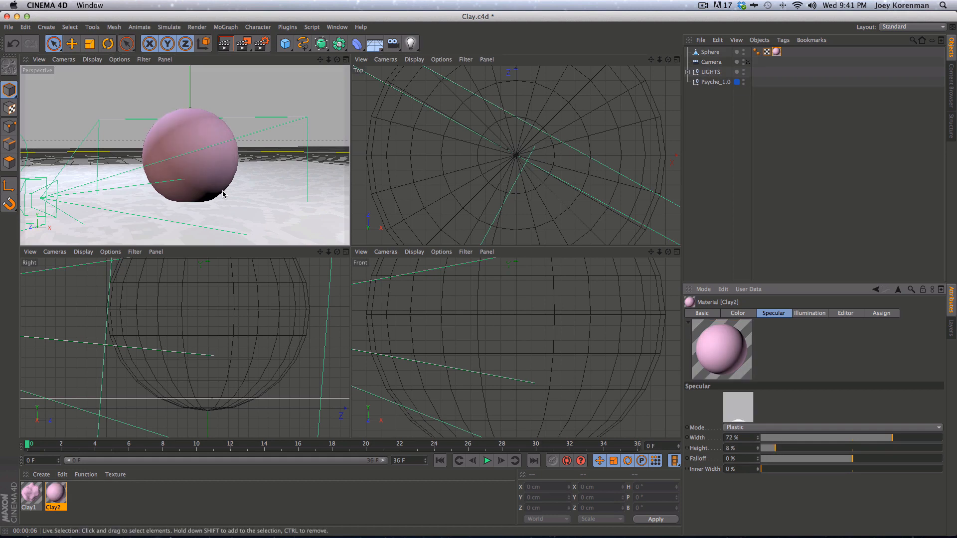
key(super+r)
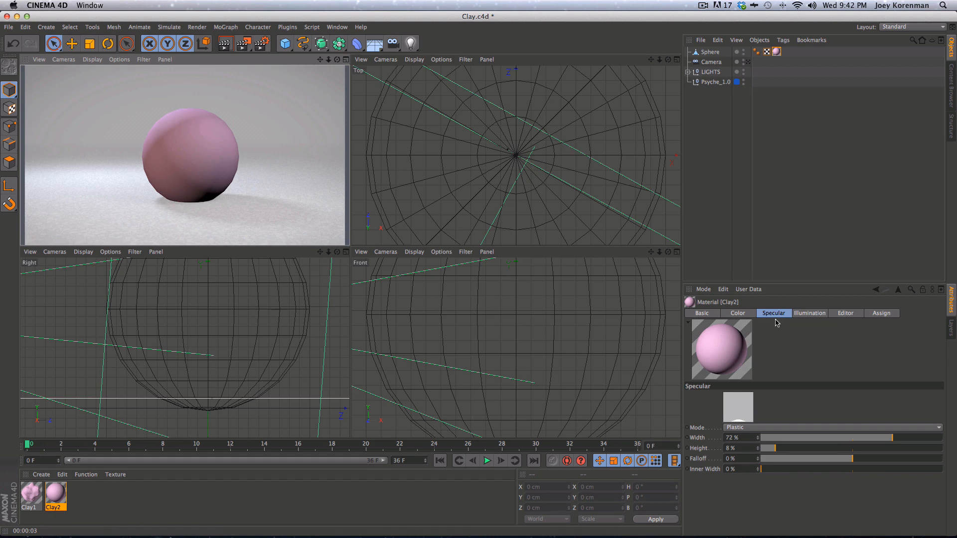
Enable Clay2's Luminance channel with the pink preset color (R 242, G 193, B 231) and render a preview
click(708, 315)
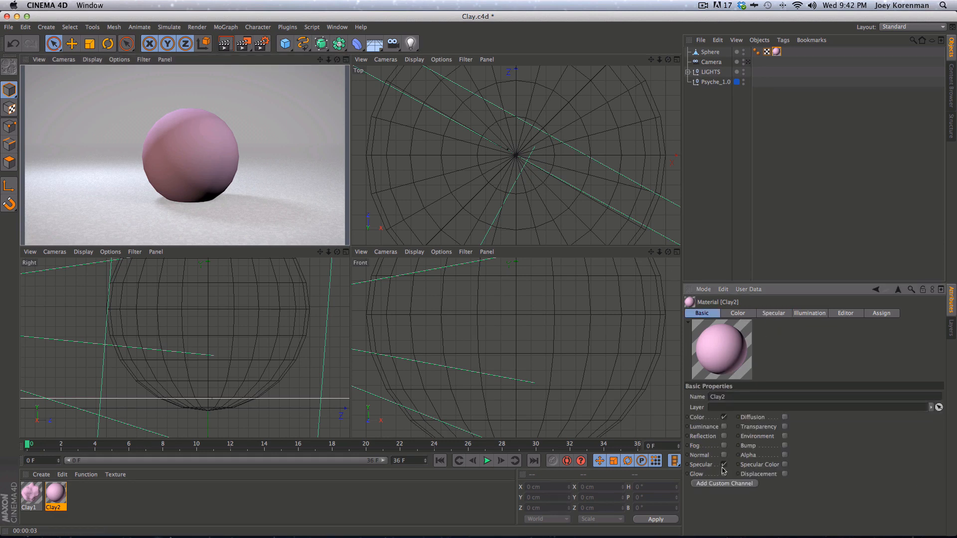
click(724, 427)
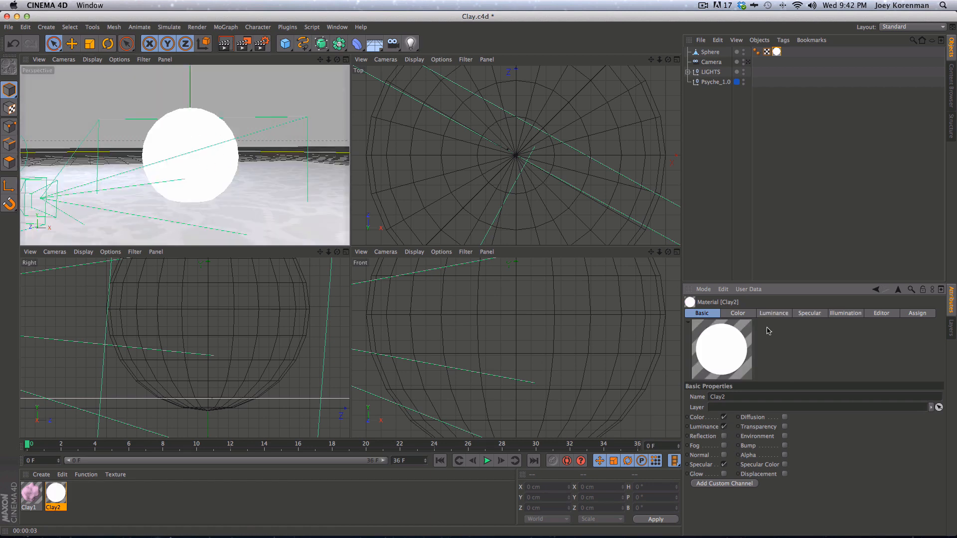
click(774, 313)
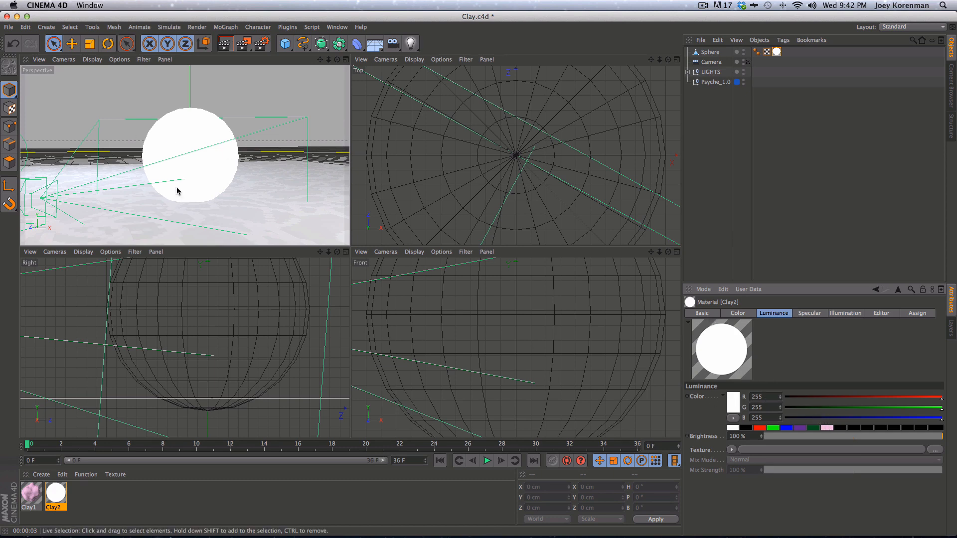
click(825, 427)
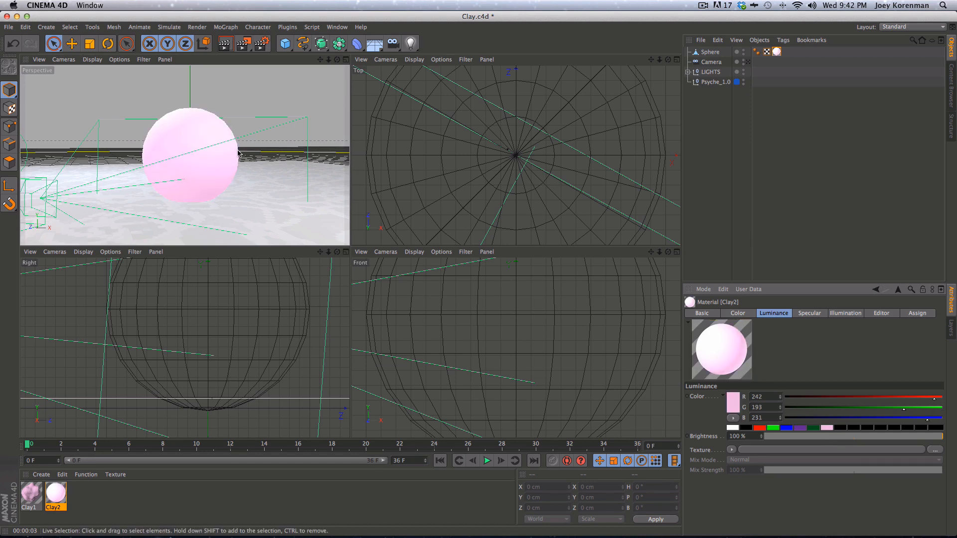
key(super+r)
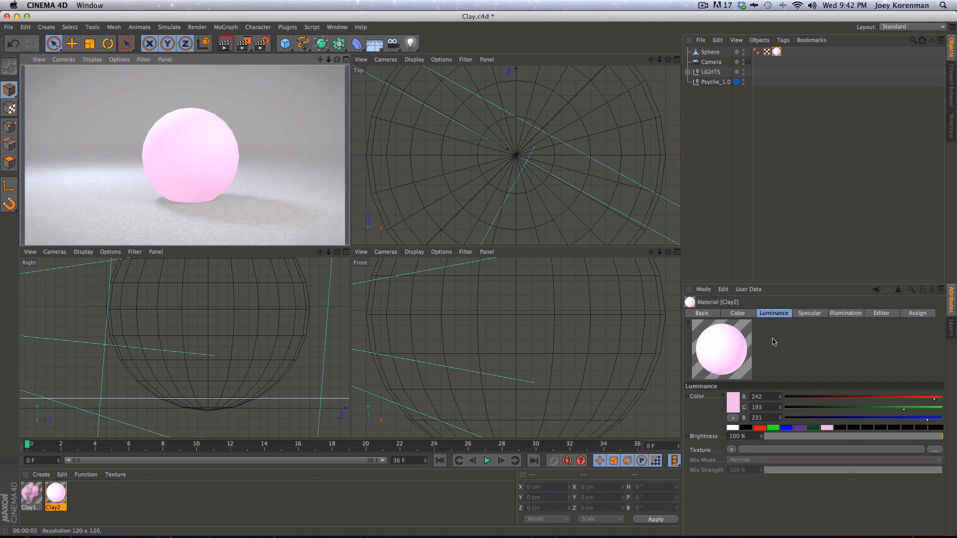
Render a preview of Clay2 with only its Luminance channel active, and turn Color and Specular back on
click(701, 313)
click(724, 465)
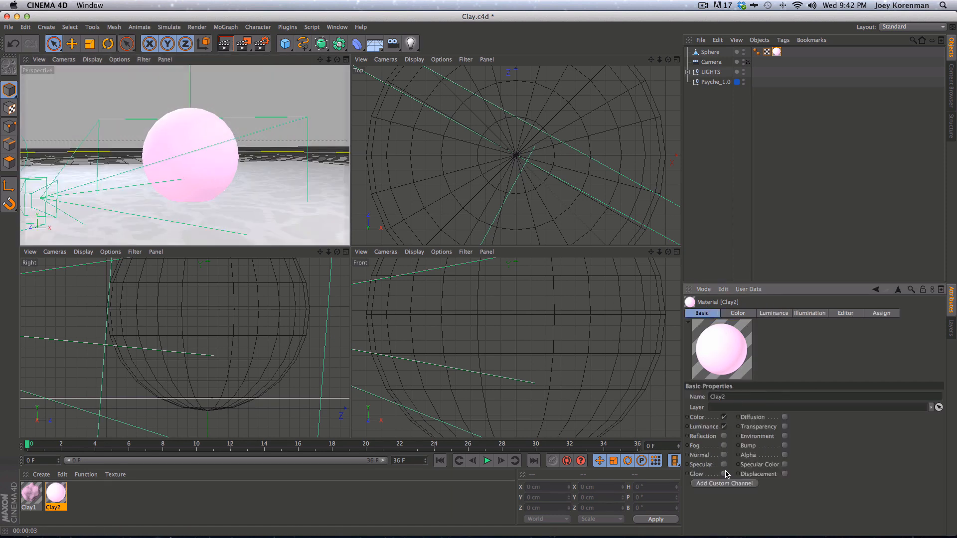
click(724, 417)
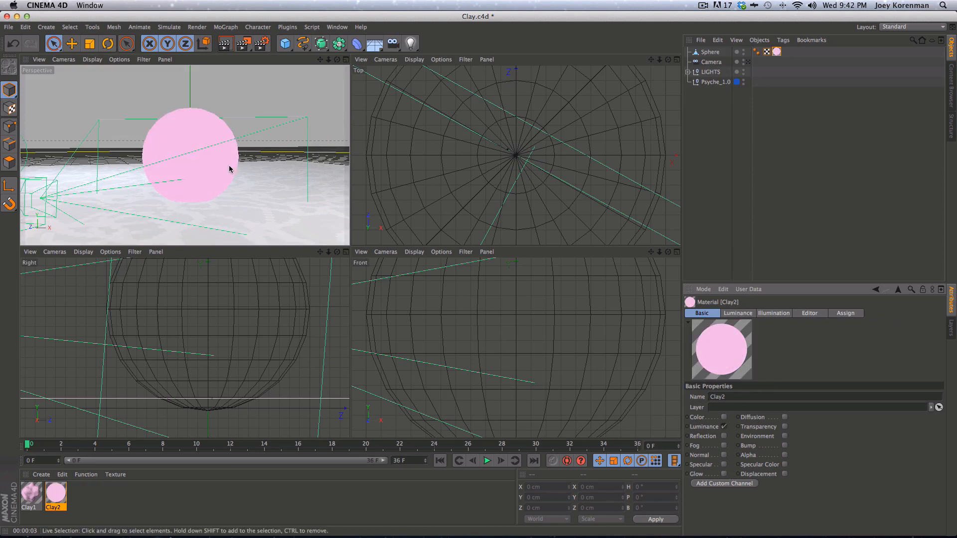
key(super+r)
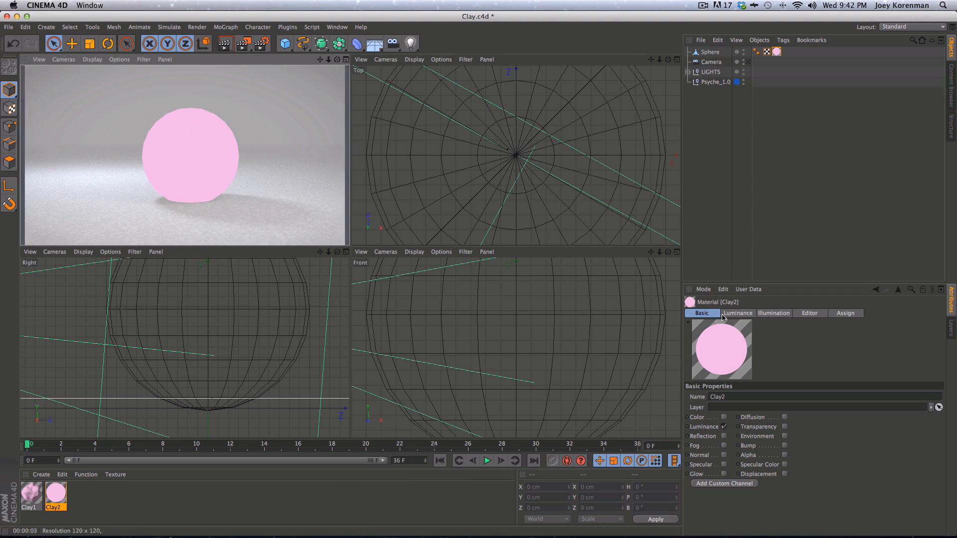
click(724, 417)
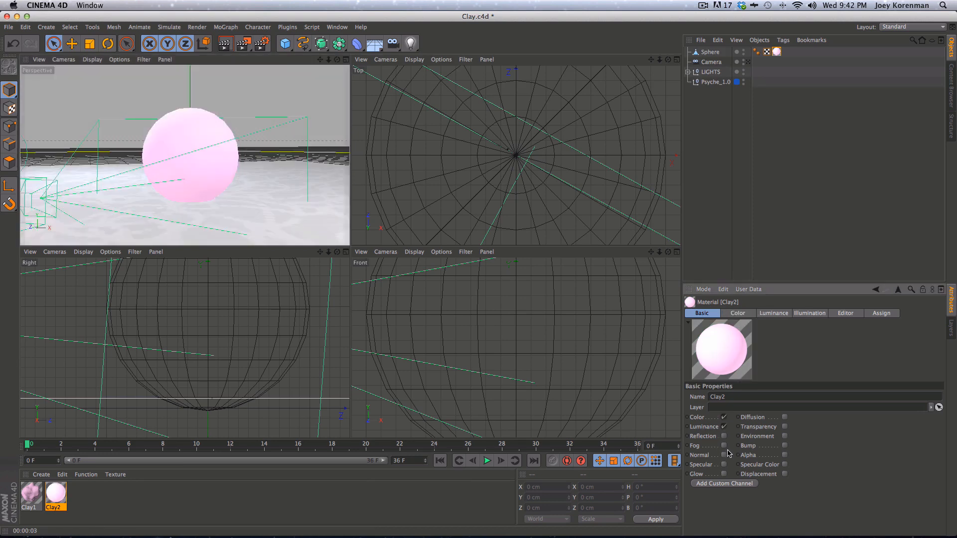
click(724, 464)
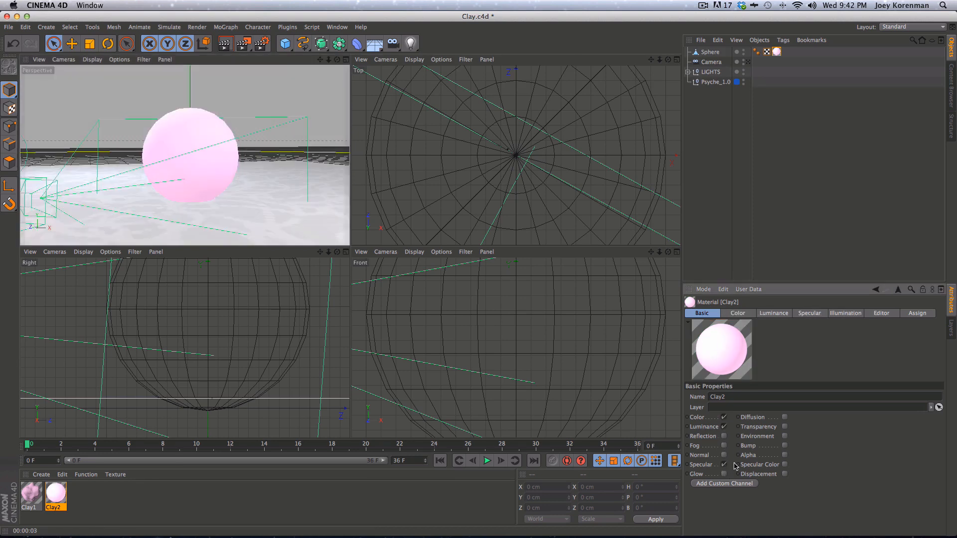
Set Clay2's luminance brightness to 0% and render a preview for comparison
click(781, 316)
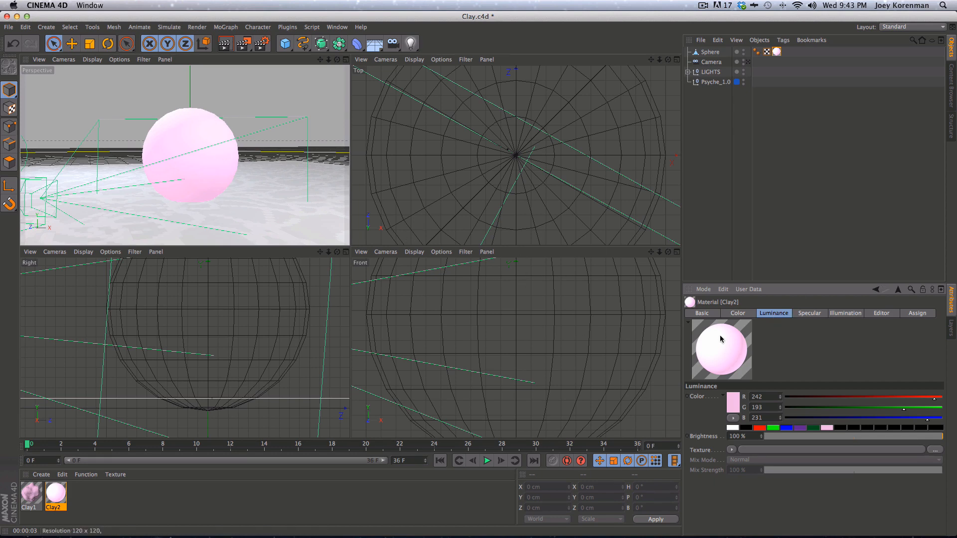
click(740, 315)
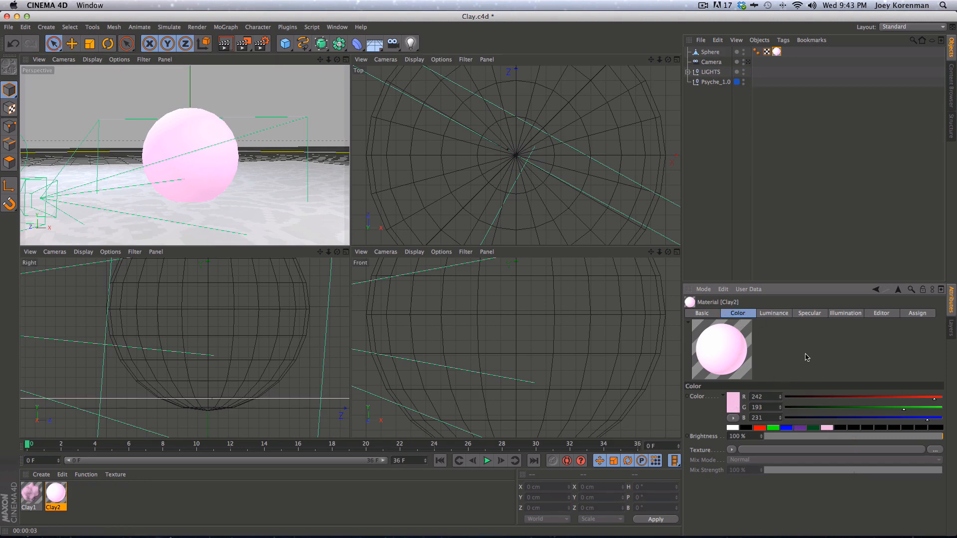
click(772, 313)
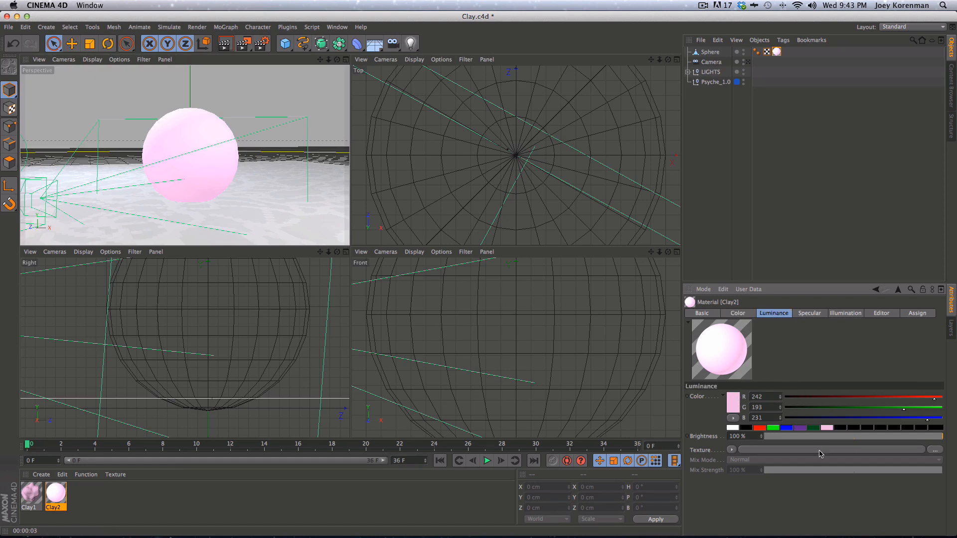
drag(787, 441, 756, 461)
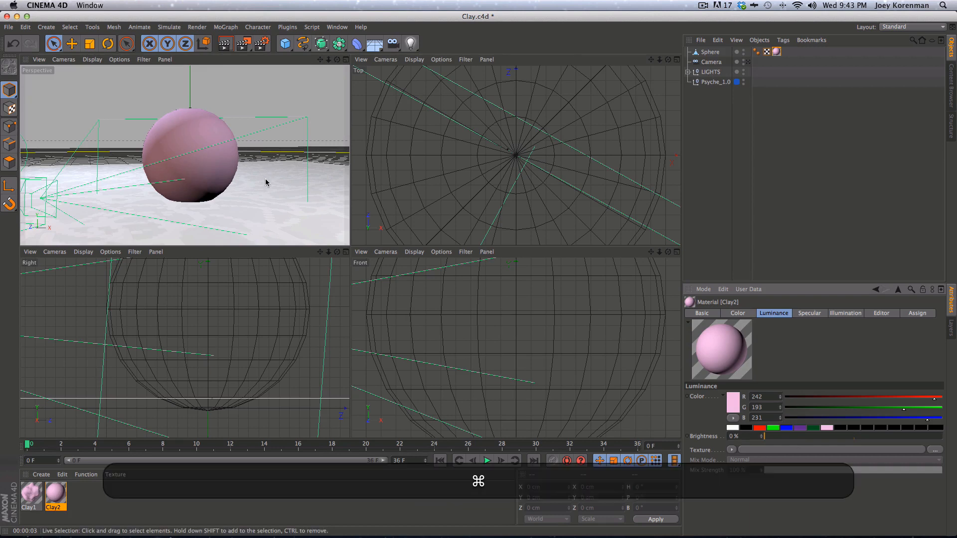
key(super+r)
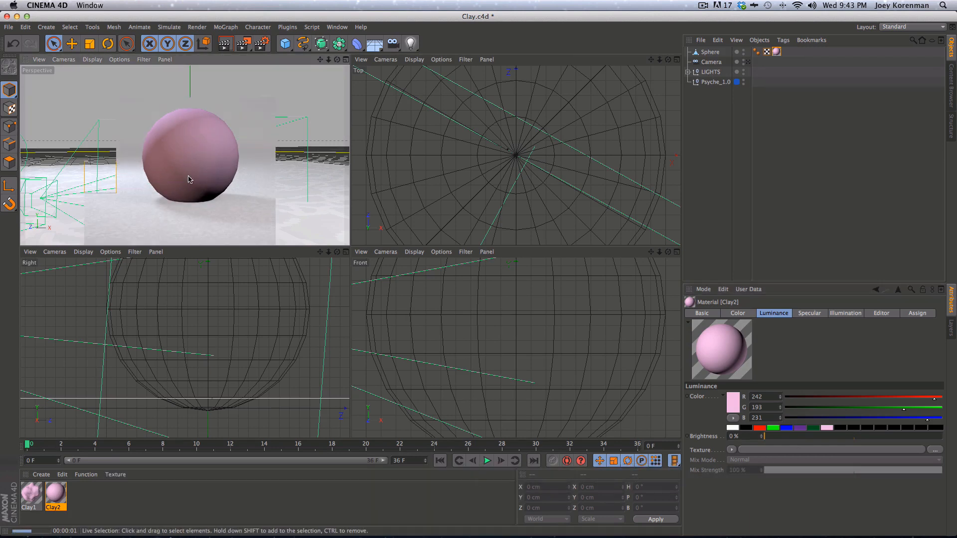
Set Clay2's luminance brightness to 51% and render a preview
click(855, 437)
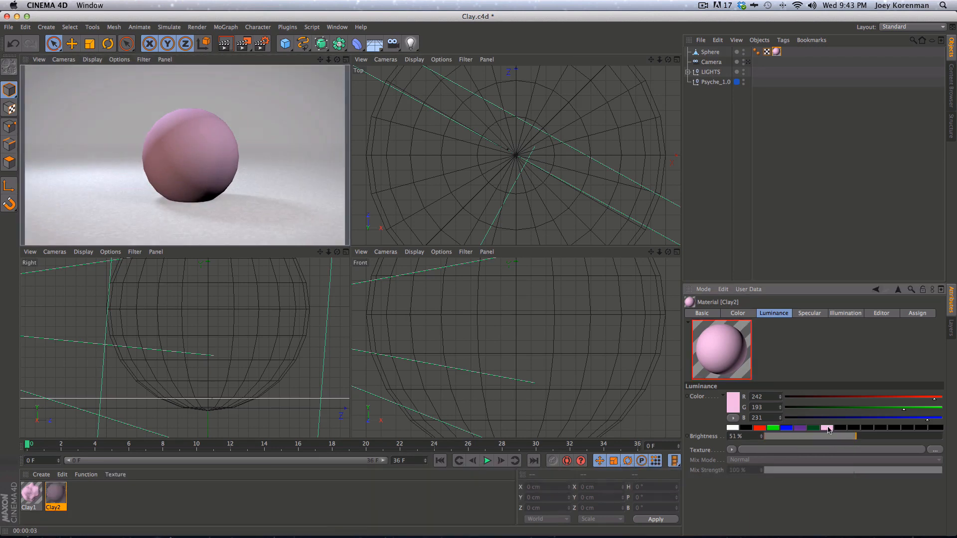
key(super+r)
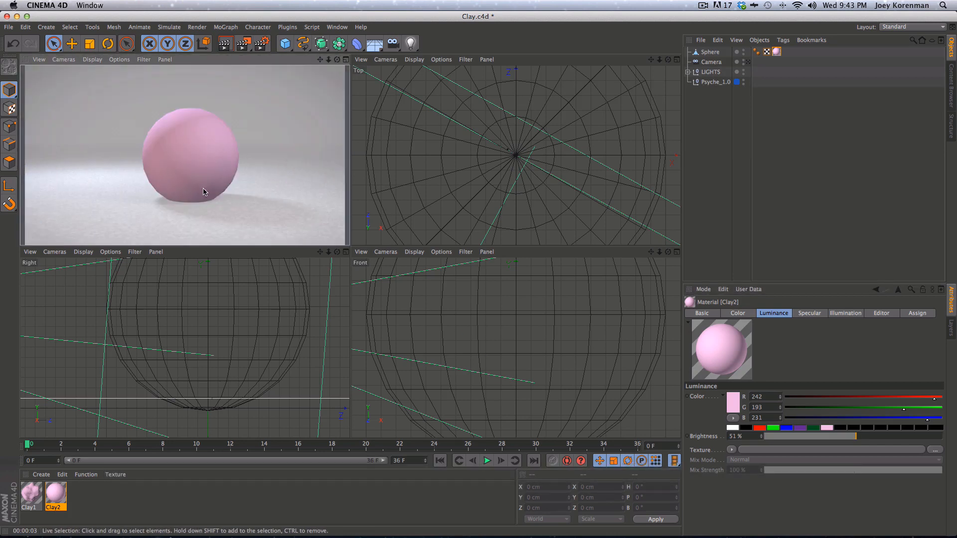
Set Clay2's luminance brightness to 10% and render a preview
double_click(747, 436)
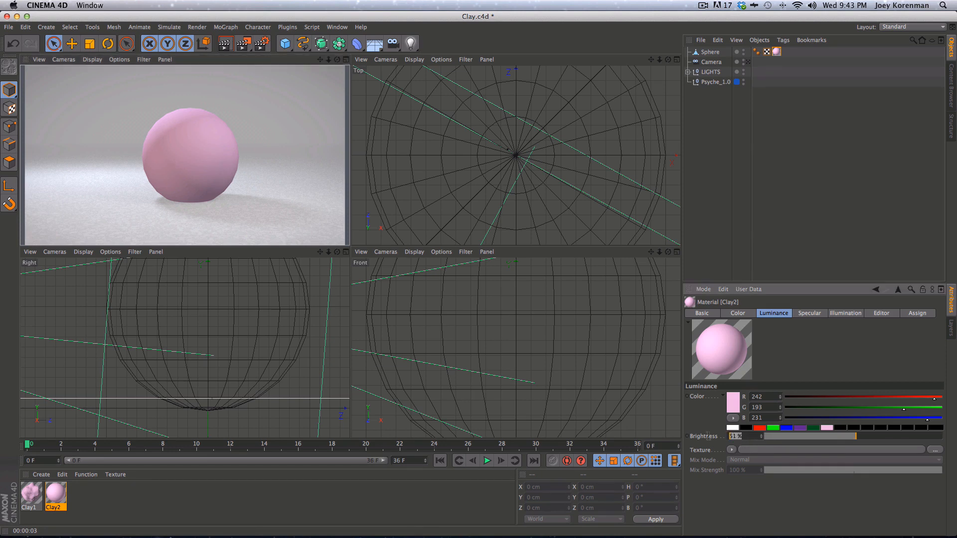
text(10)
key(Return)
key(super+r)
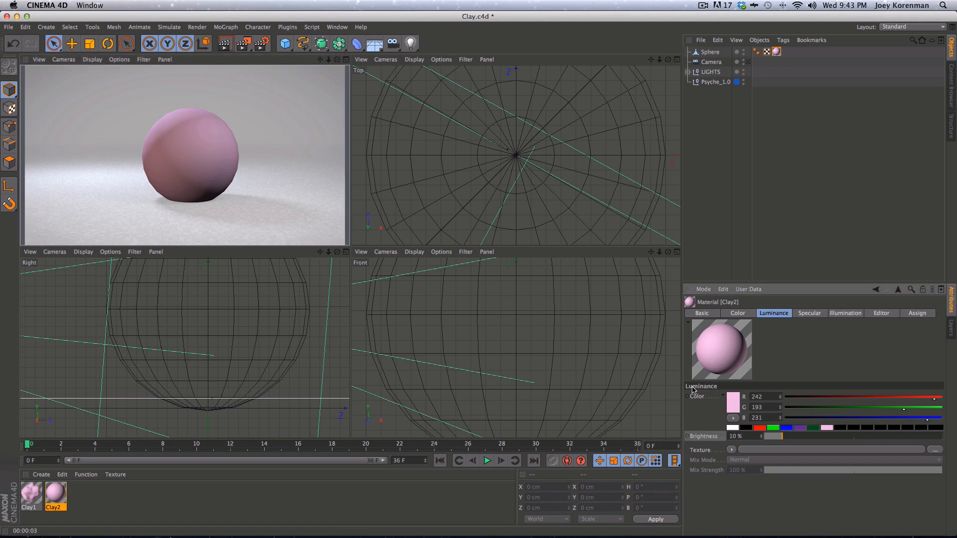
Set Clay2's luminance brightness to 20% and render a preview
double_click(752, 437)
text(20)
key(Return)
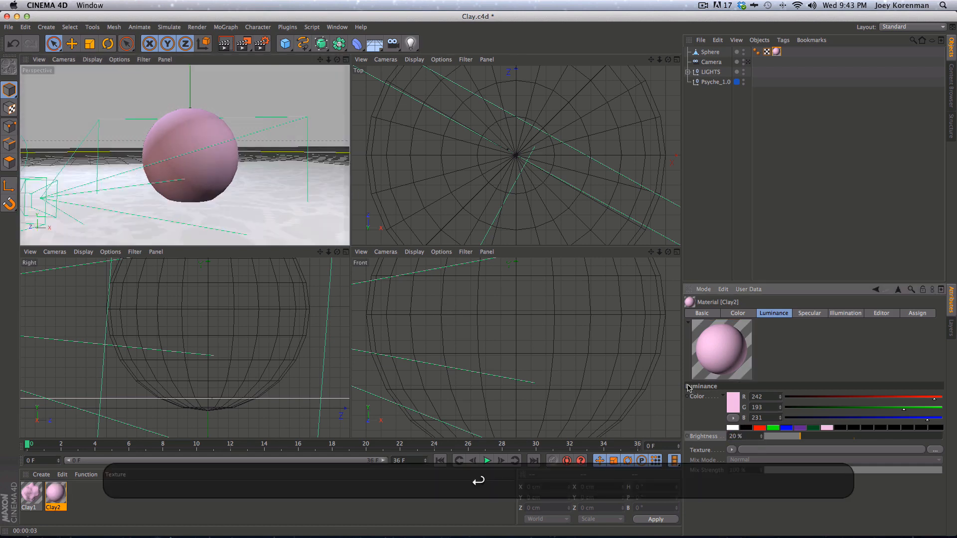
key(super+r)
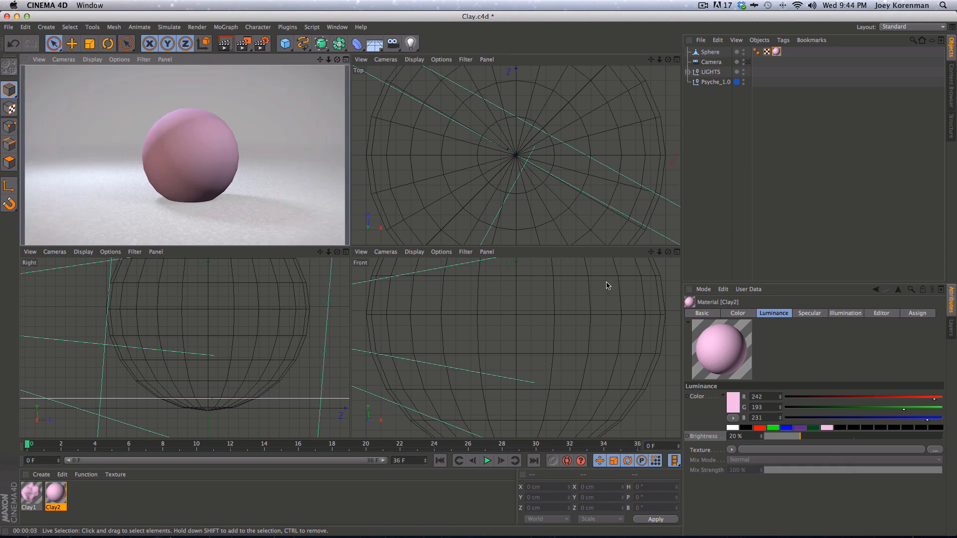
Enable Clay2's Displacement channel, load a Noise shader as its texture, and render a preview
click(708, 313)
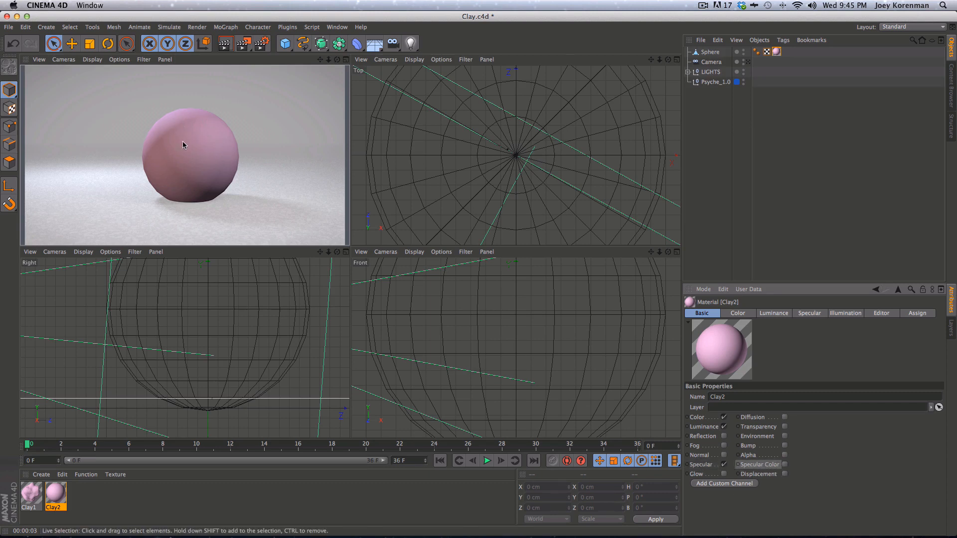
click(785, 474)
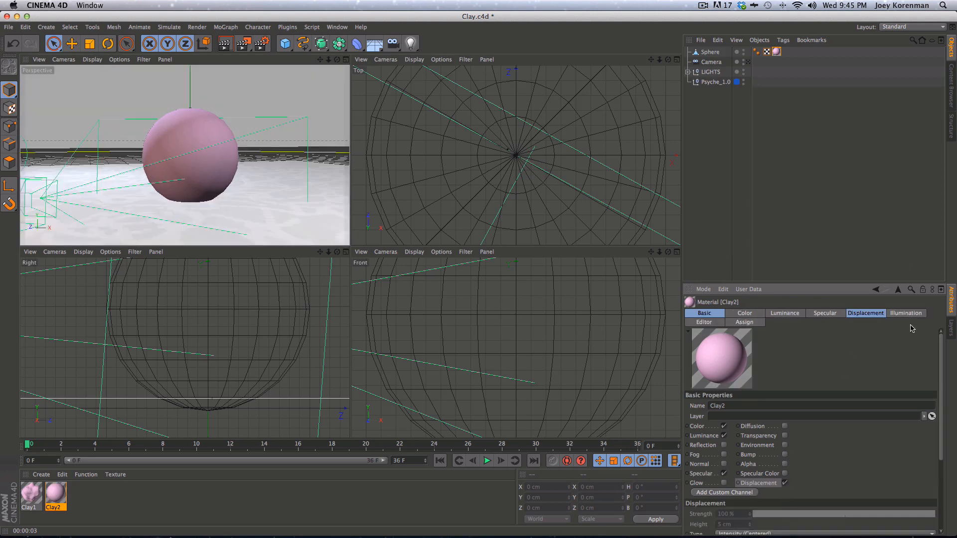
drag(813, 283, 843, 143)
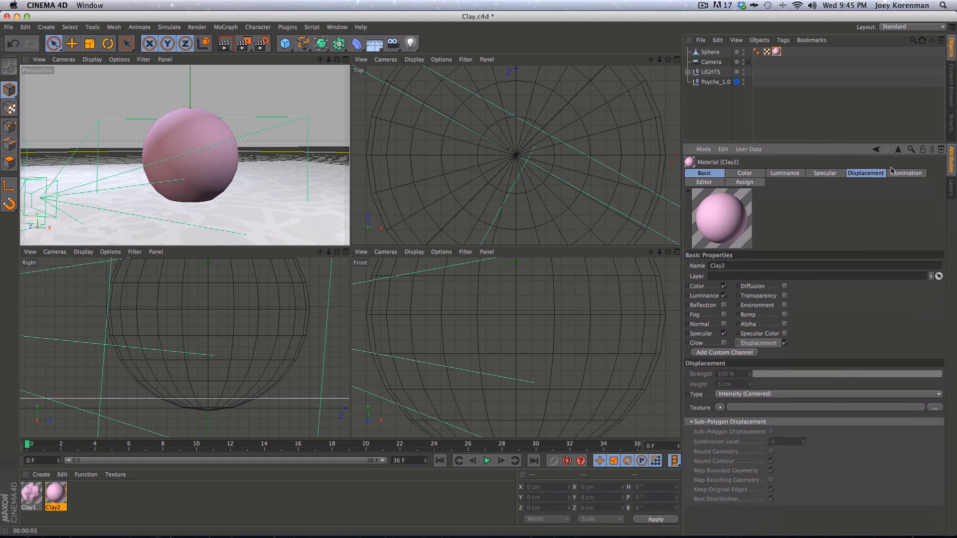
click(866, 175)
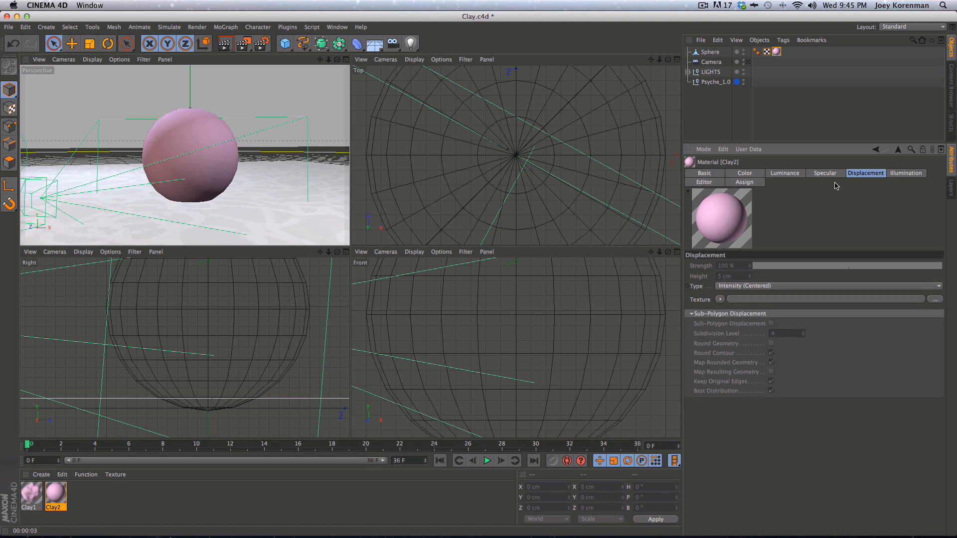
click(719, 299)
click(750, 180)
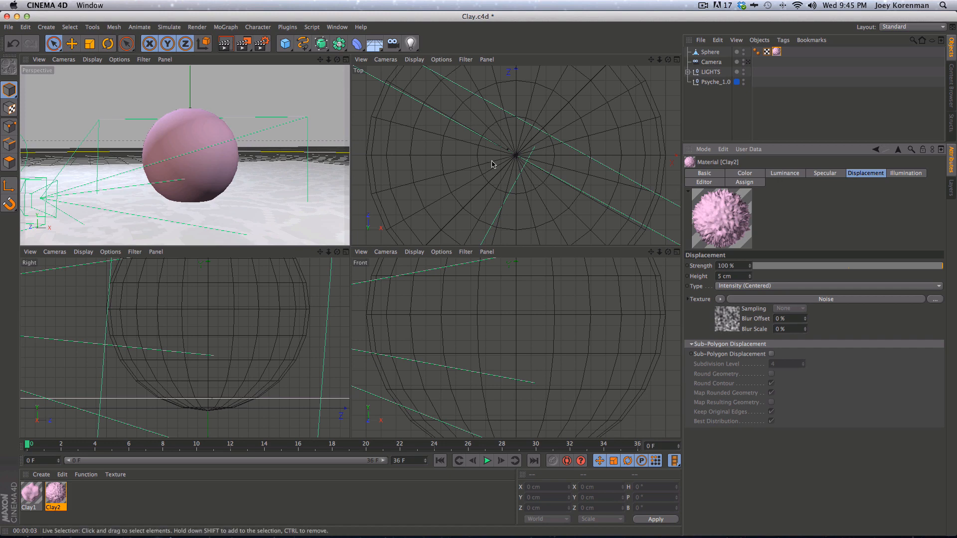
key(super+r)
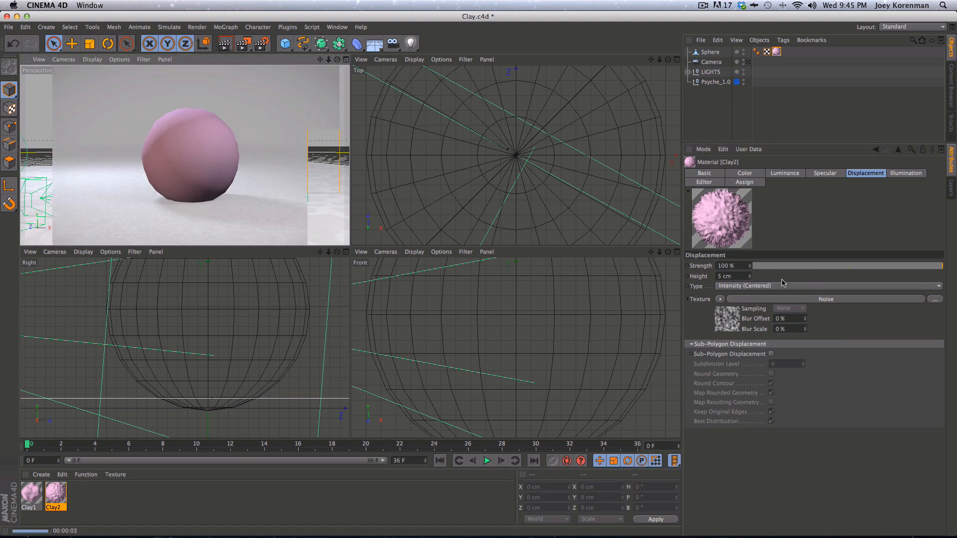
Raise Clay2's displacement height to 113 cm, render a preview, and inspect the sphere's polygon mesh
drag(750, 276, 751, 224)
key(super+r)
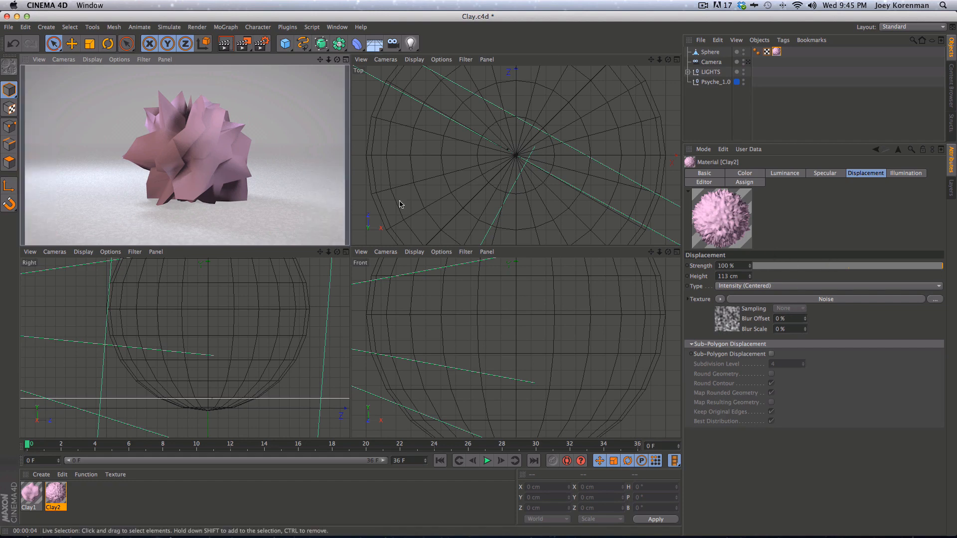
click(777, 125)
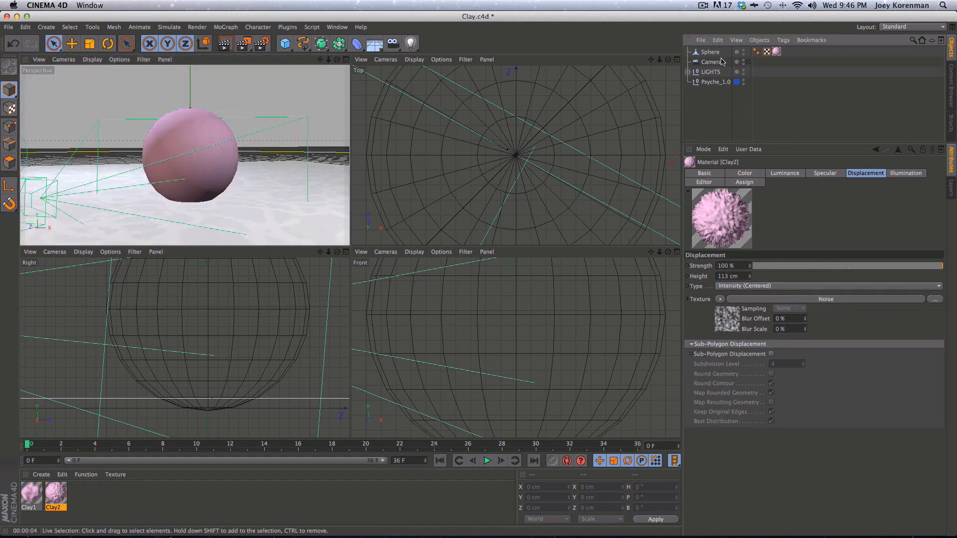
click(189, 122)
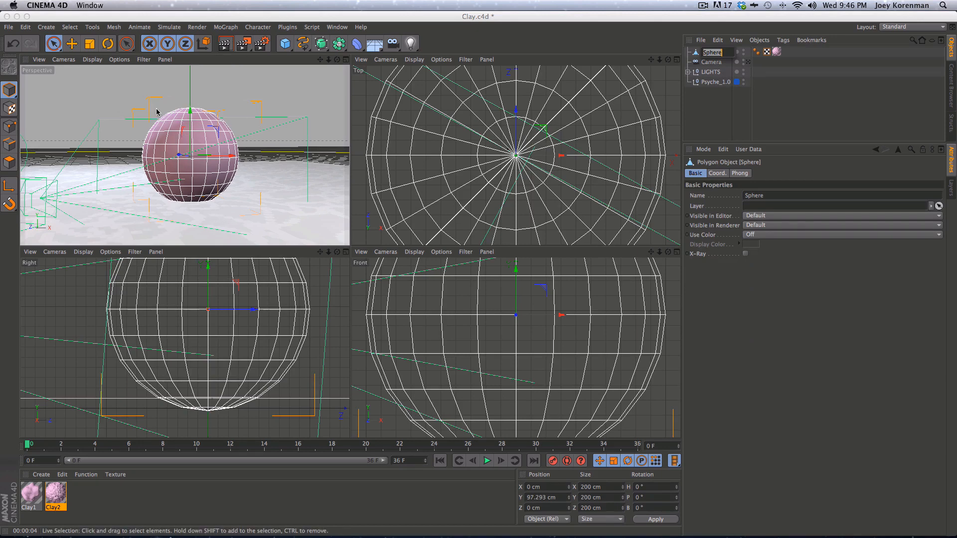
click(722, 122)
Turn on Sub-Polygon Displacement for Clay2, render a preview, and compare it with the sphere's mesh
click(55, 496)
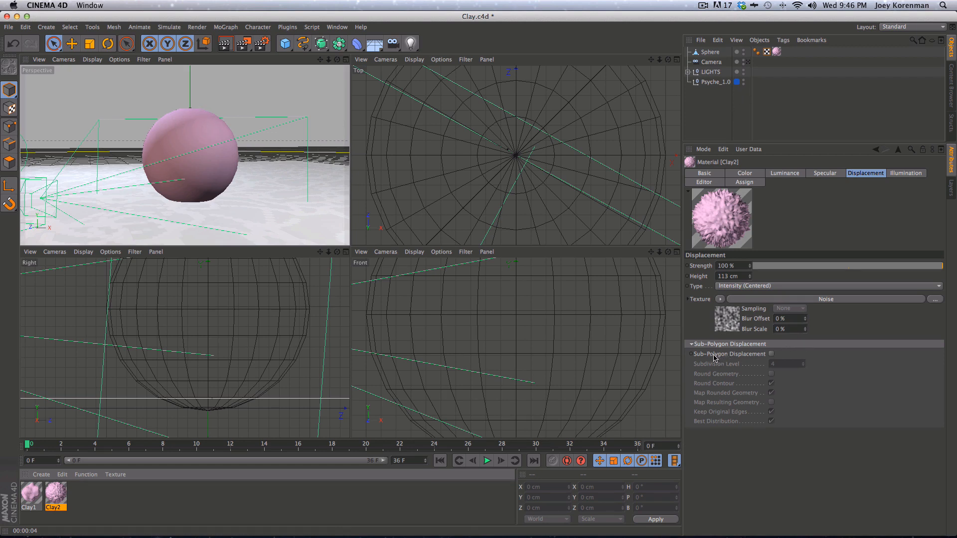
click(772, 354)
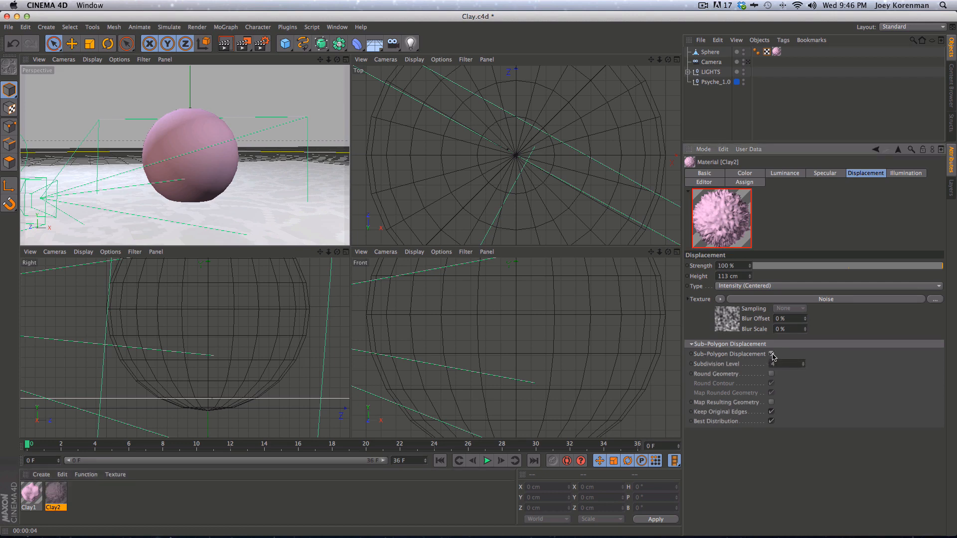
key(super+r)
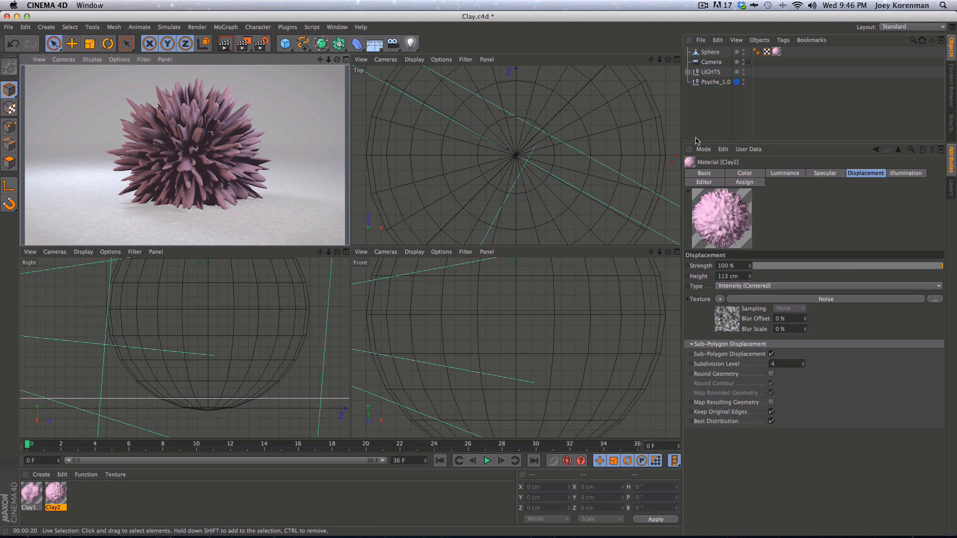
click(757, 130)
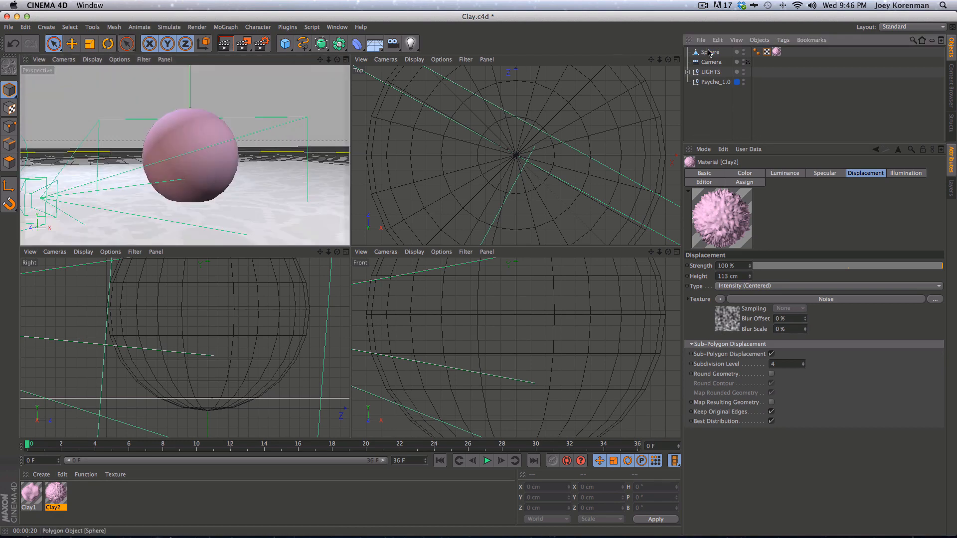
click(208, 146)
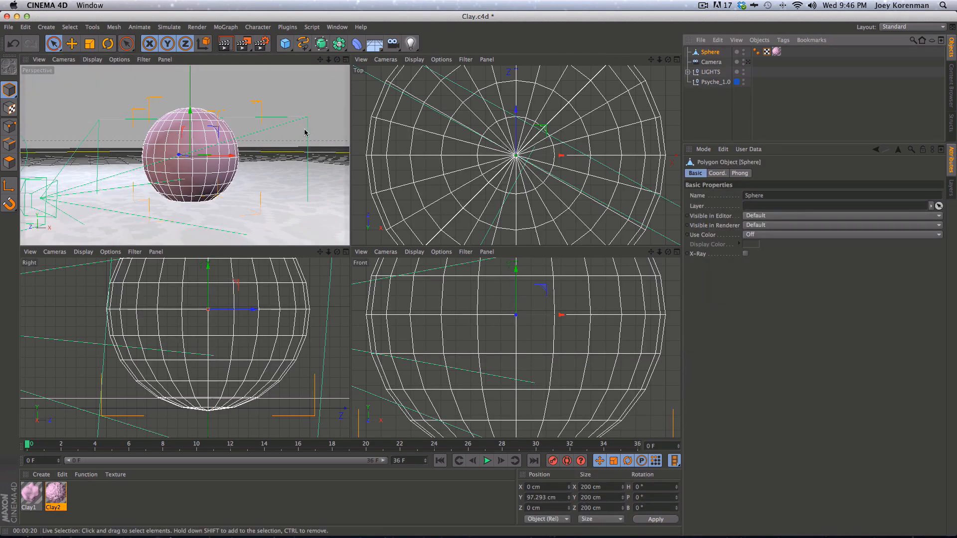
Inspect Clay2's displacement Noise shader, set the displacement height to 20 cm, and render a preview
double_click(63, 492)
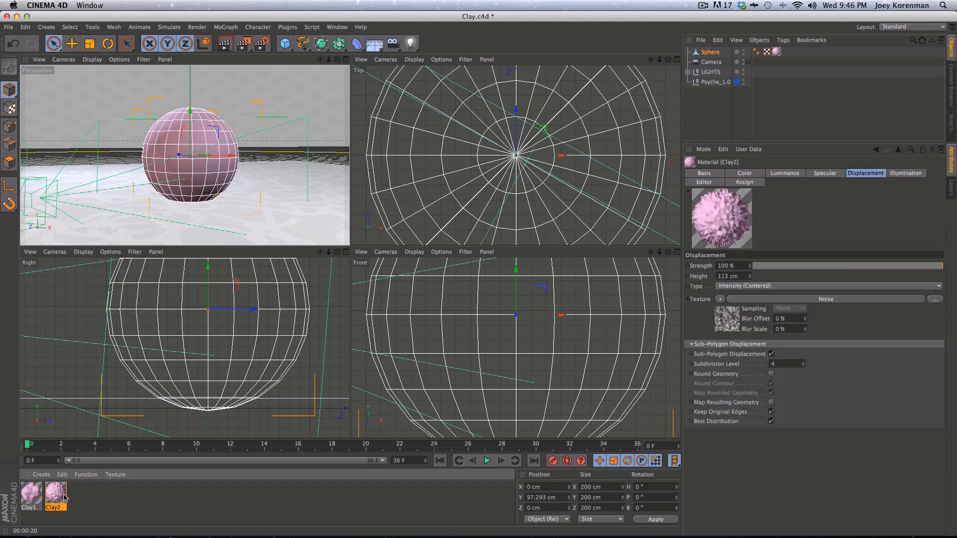
click(158, 79)
click(749, 300)
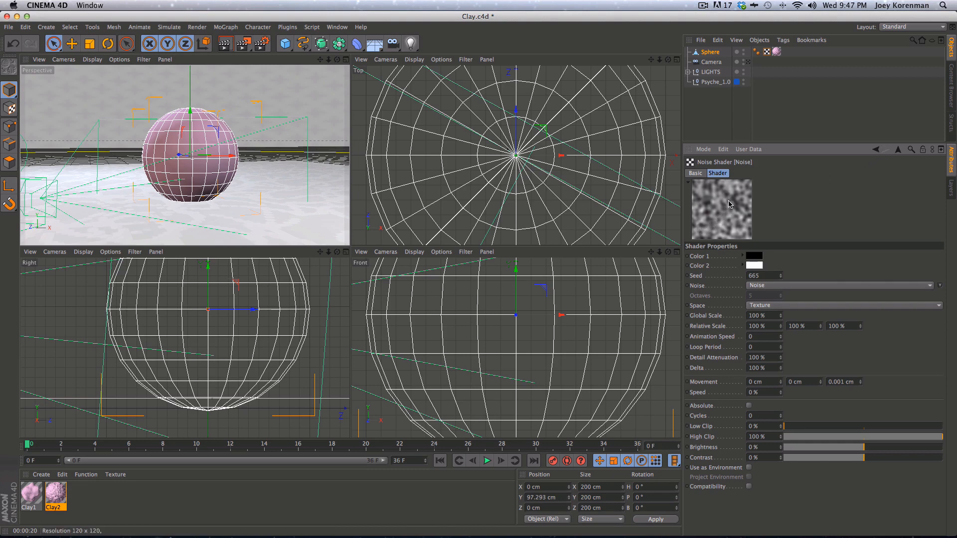
click(875, 150)
click(745, 276)
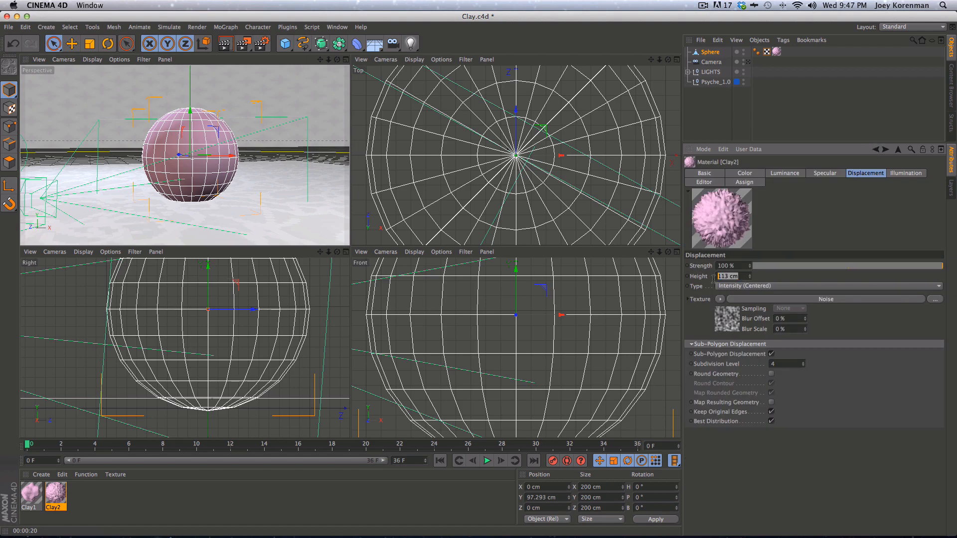
text(20)
key(Return)
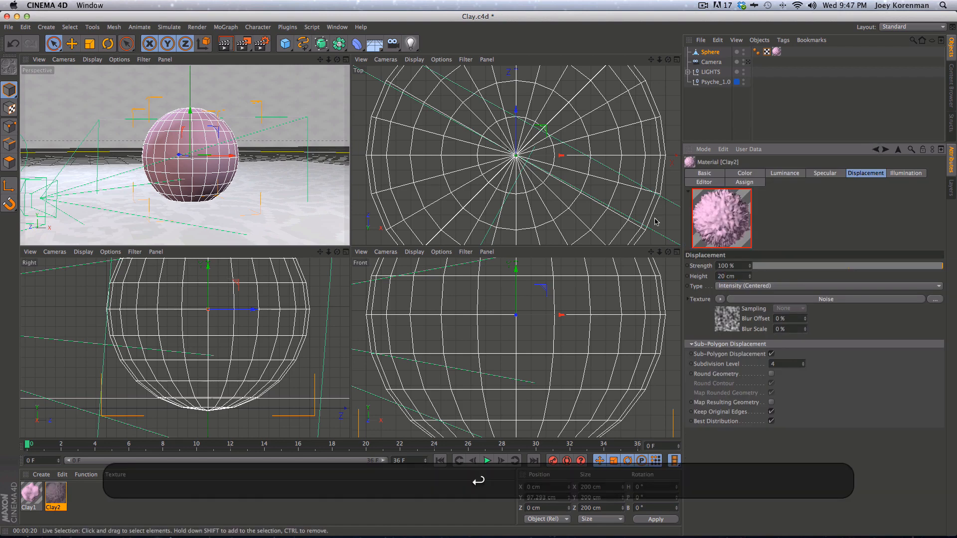
key(super+r)
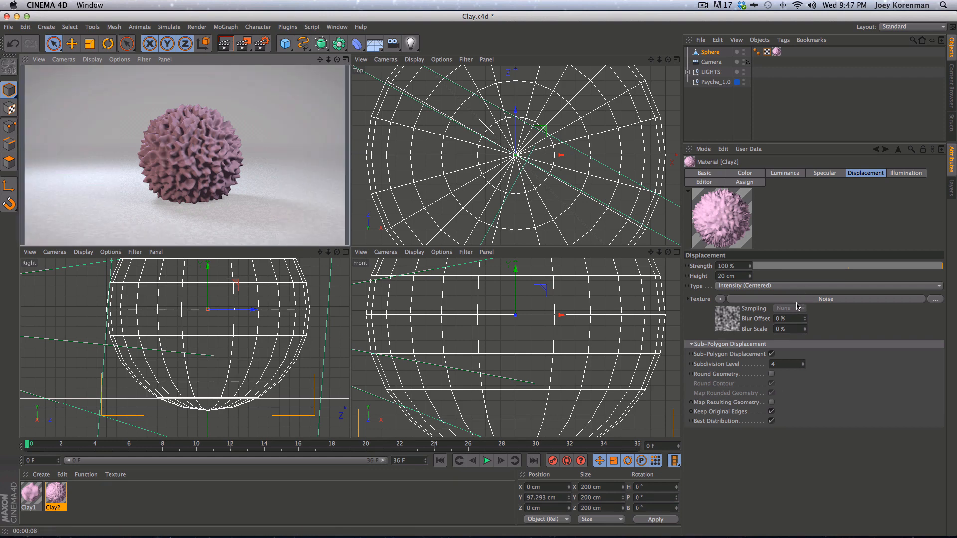
Set the Global Scale of Clay2's displacement noise to 500% and render a preview
click(779, 300)
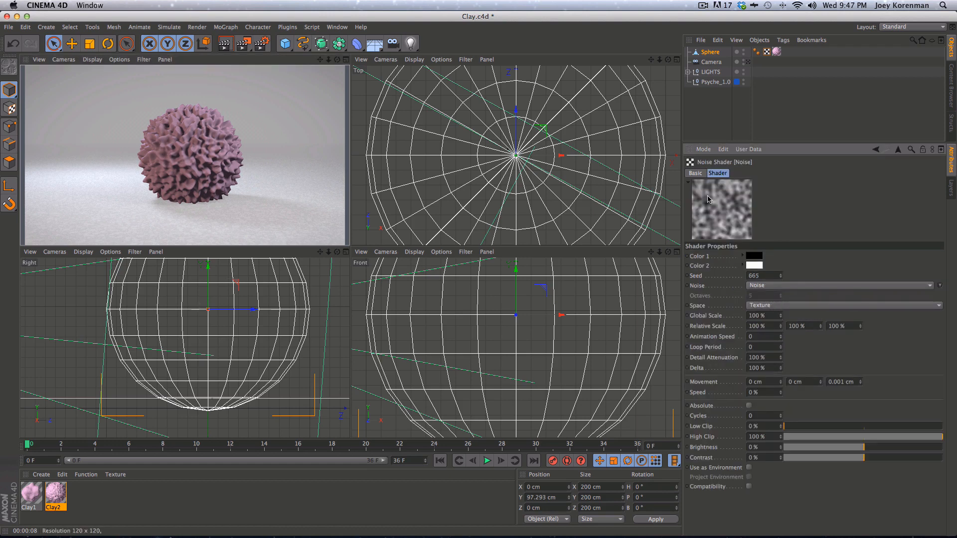
click(770, 317)
key(BackSpace)
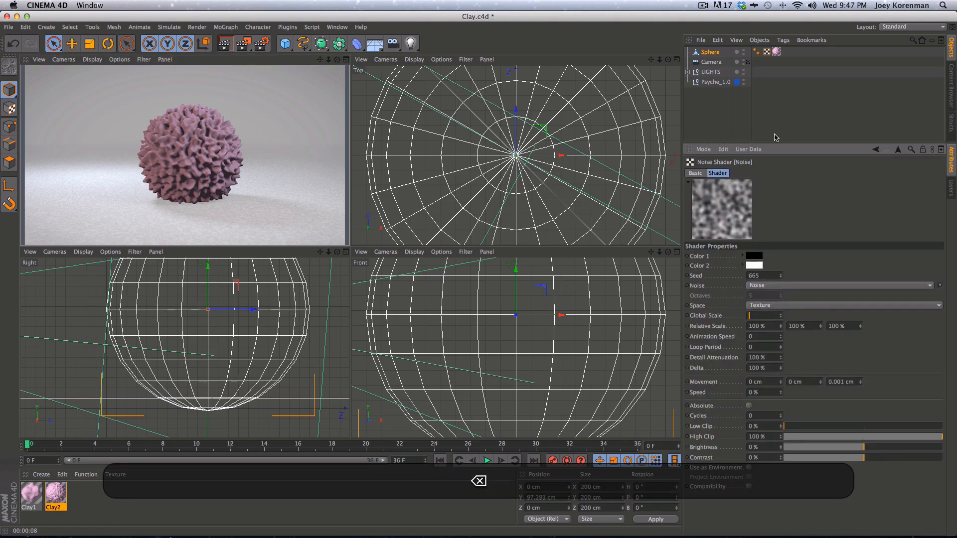
text(500)
key(Return)
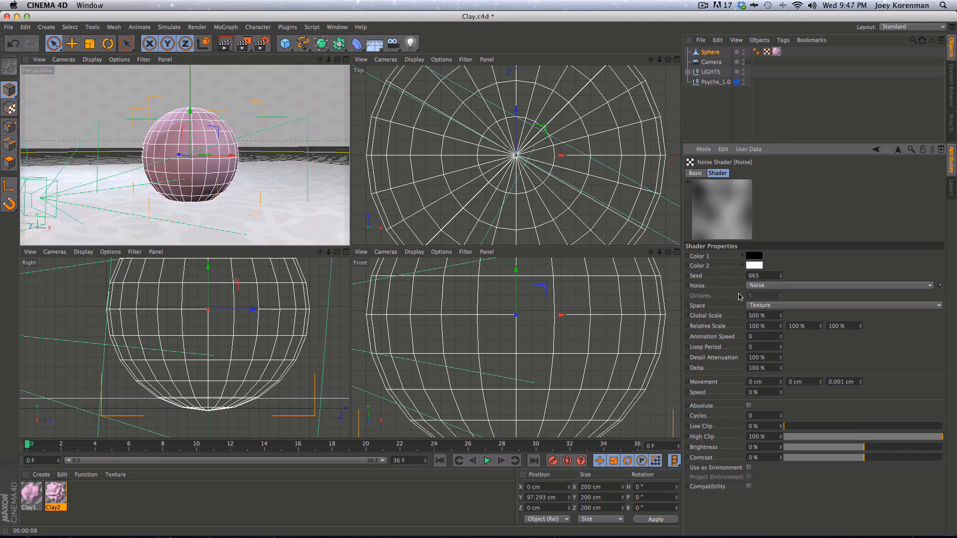
key(super+r)
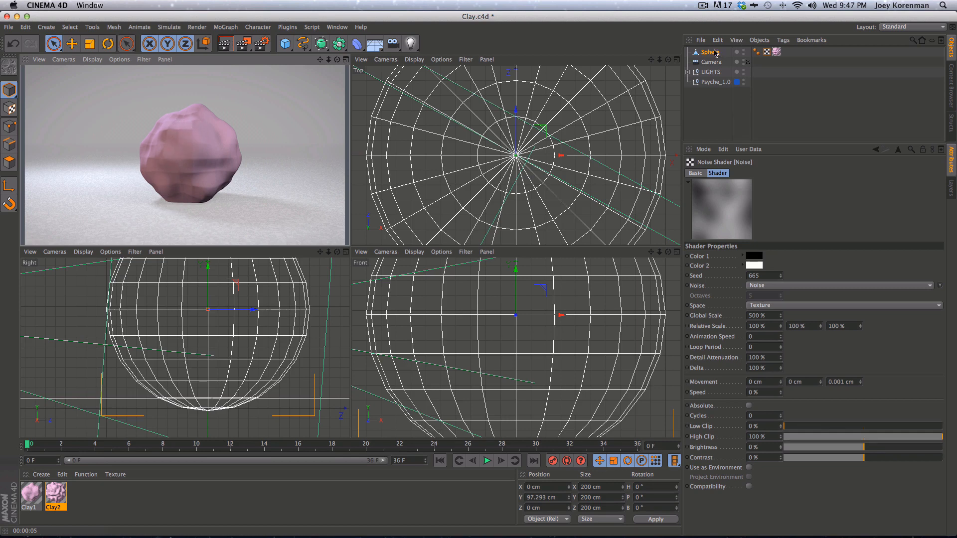
Enable Round Geometry in Clay2's sub-polygon displacement settings and render a preview
click(710, 52)
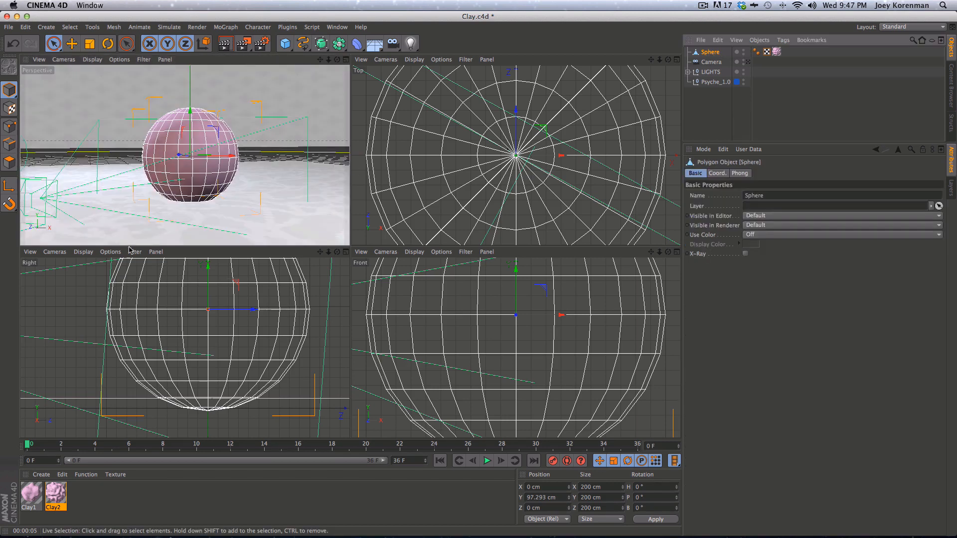
double_click(776, 52)
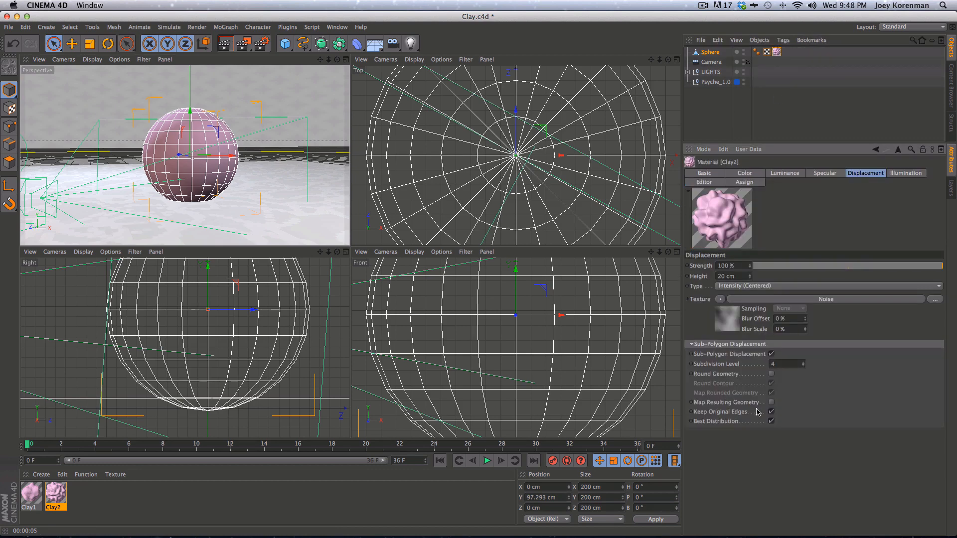
click(772, 374)
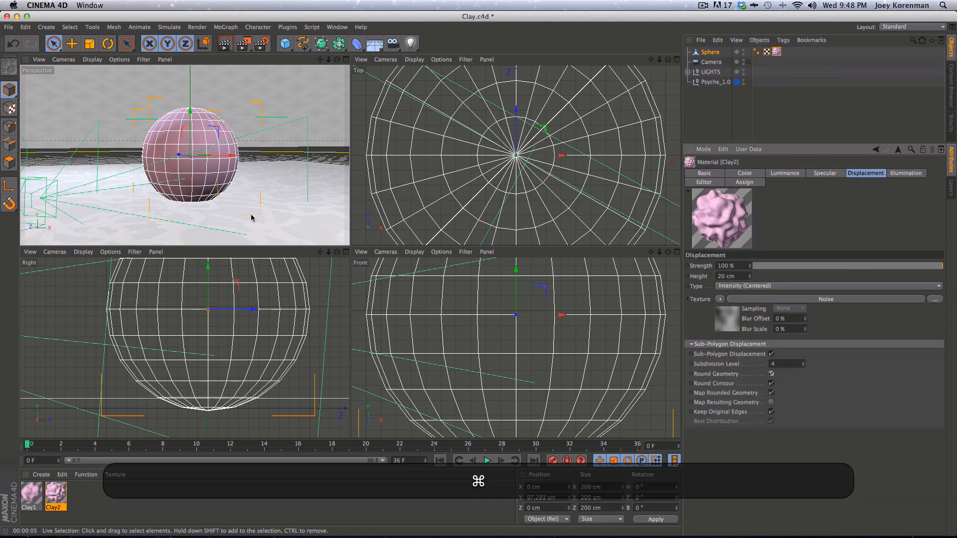
key(super+r)
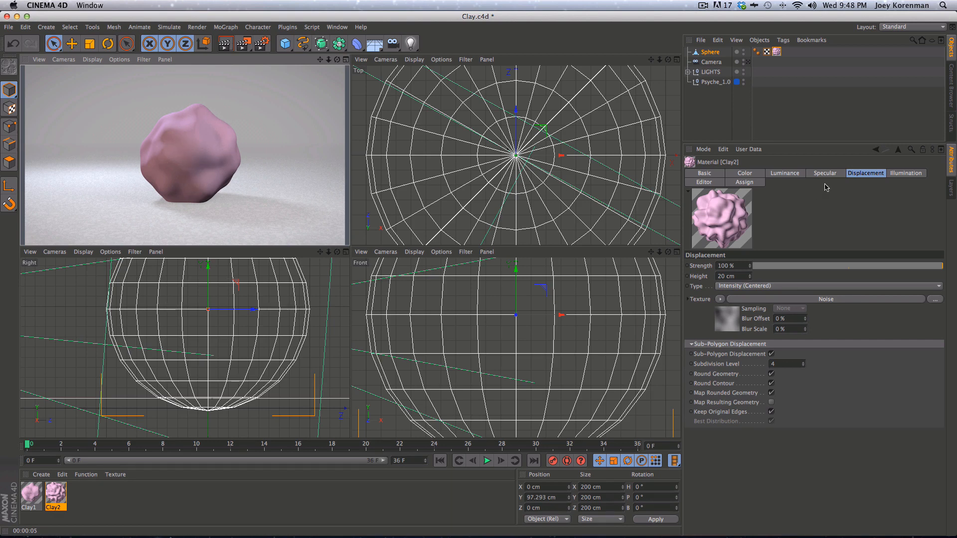
Set Clay2's displacement height to 10 cm and render a preview
click(739, 276)
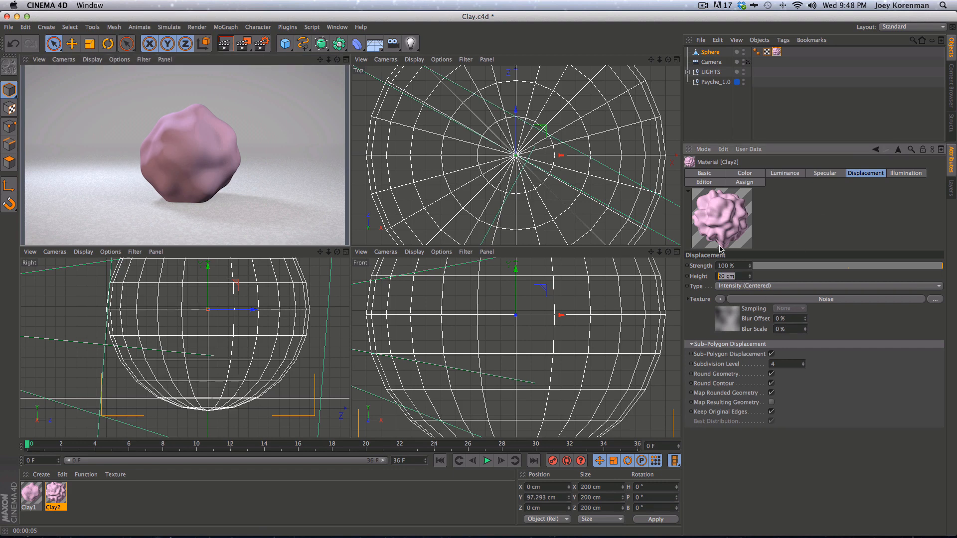
text(10)
key(Return)
key(ctrl+r)
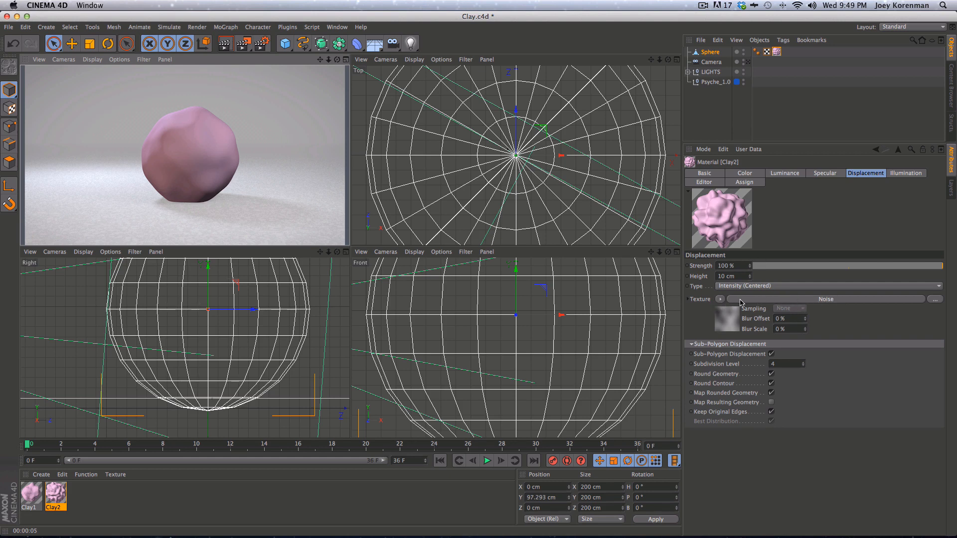
Wrap the noise texture of Clay2's displacement in a Layer shader
click(720, 299)
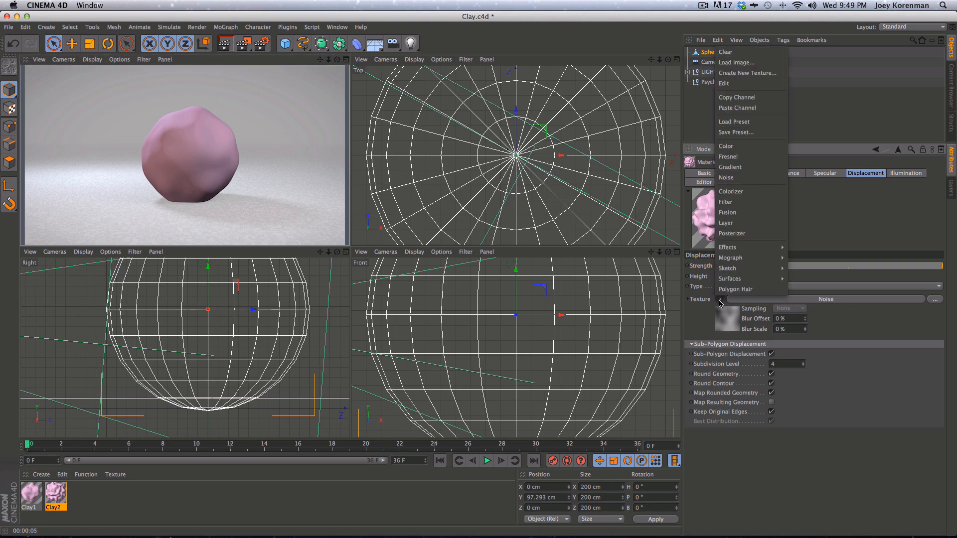
click(732, 224)
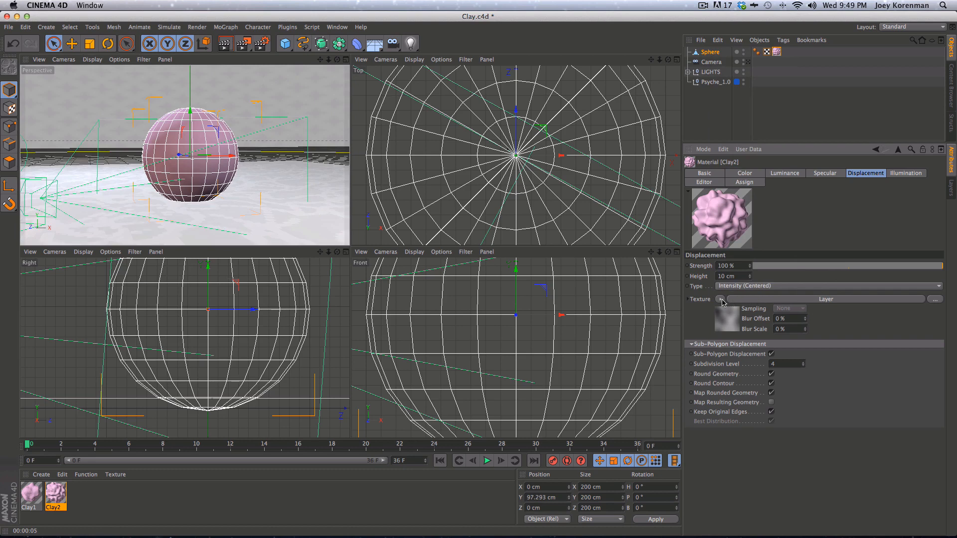
Add a second Noise shader above the existing noise in Clay2's displacement Layer shader and toggle its visibility to compare
click(822, 301)
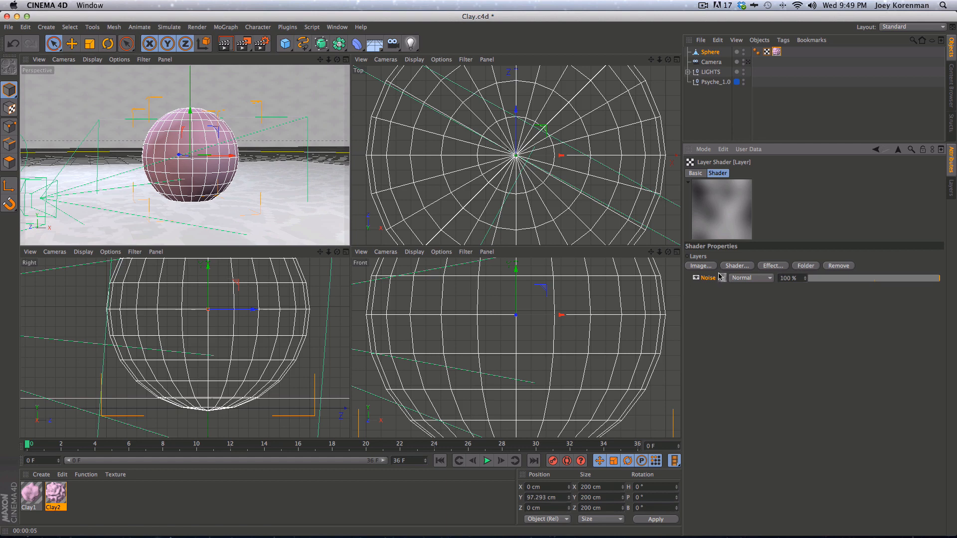
click(776, 267)
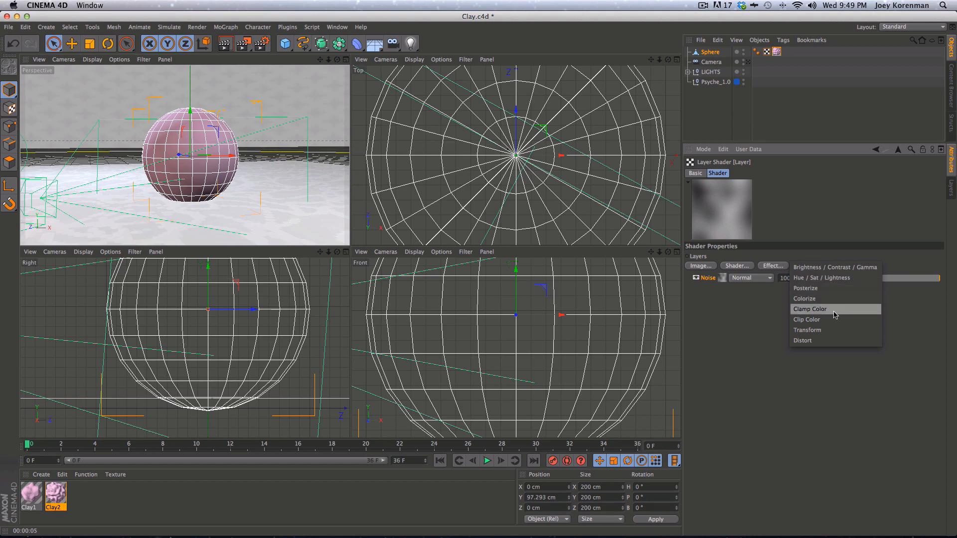
click(734, 322)
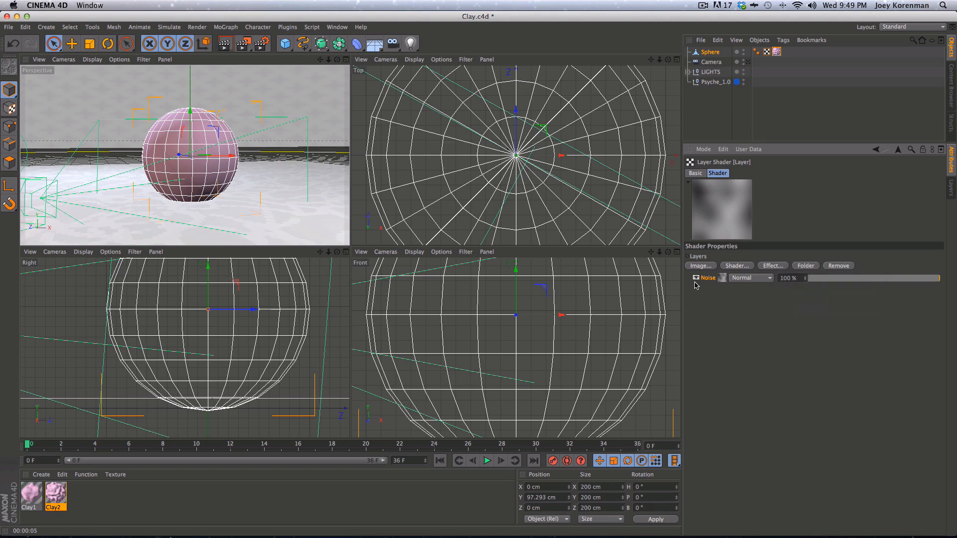
click(737, 266)
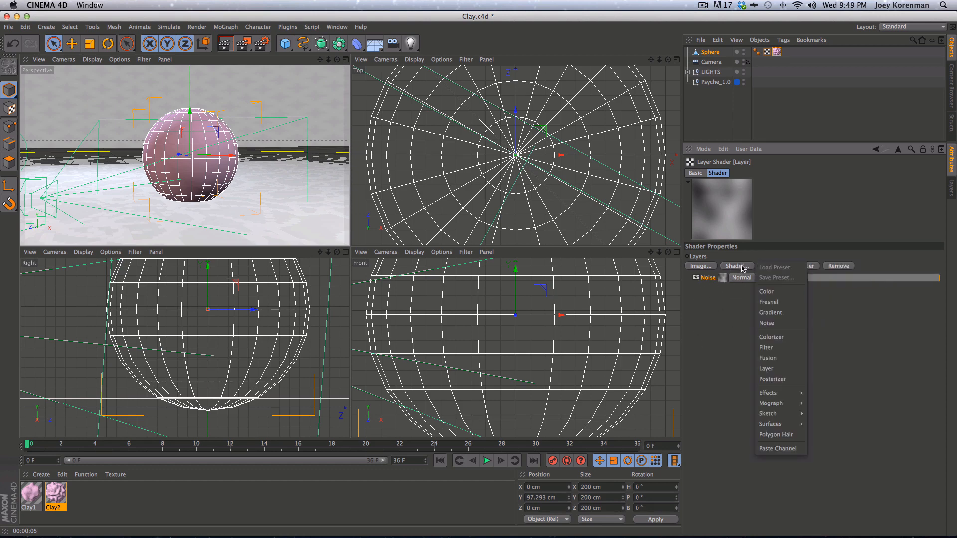
click(767, 323)
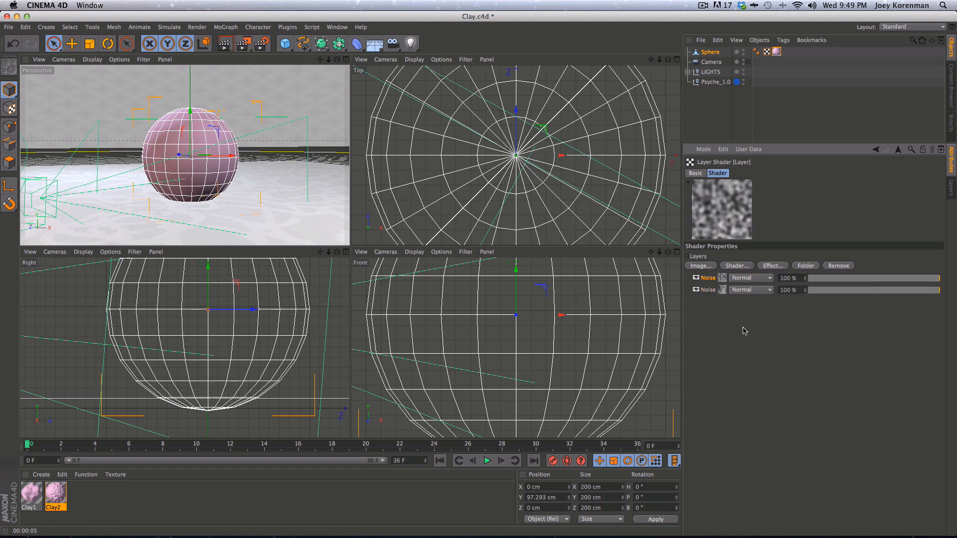
click(697, 278)
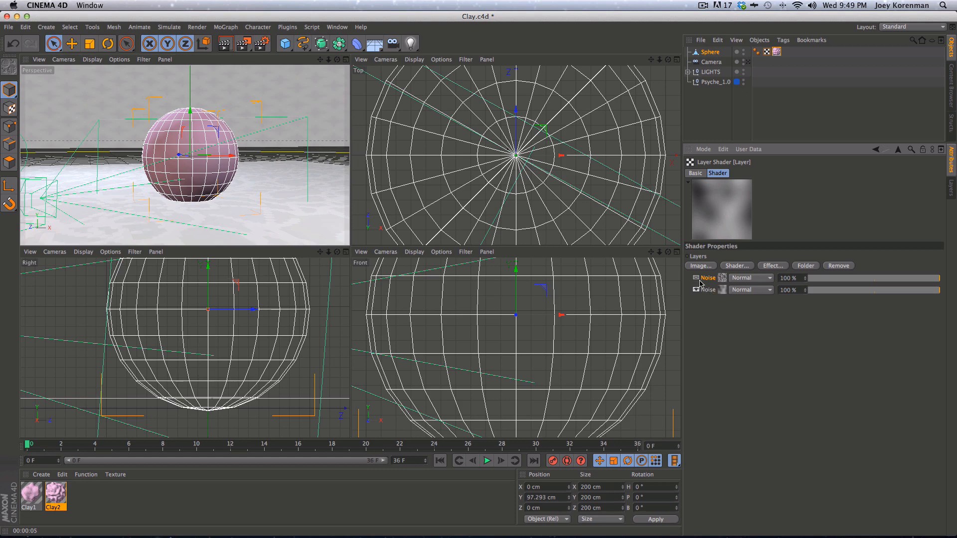
click(696, 278)
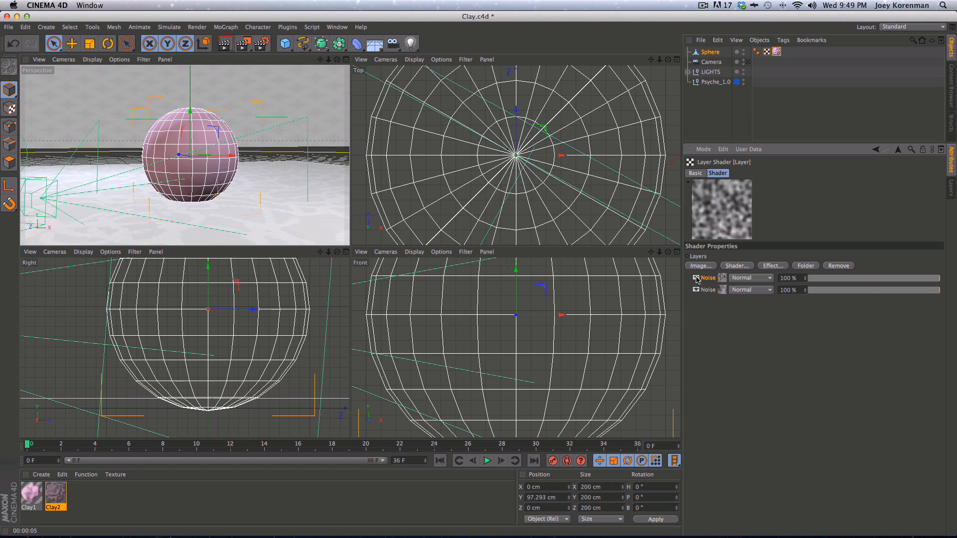
Set the upper noise layer's blend mode to Screen at 98% opacity
click(760, 279)
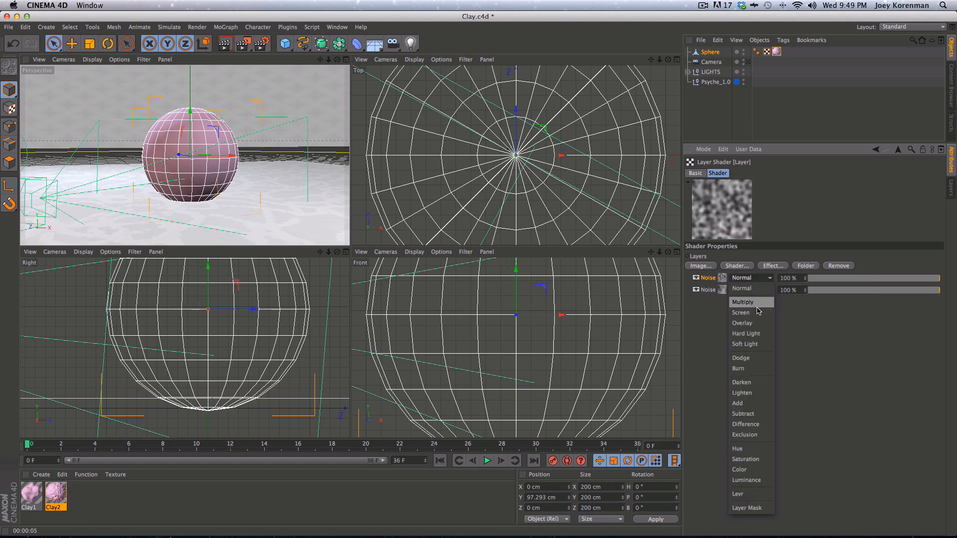
click(757, 321)
drag(830, 284, 878, 284)
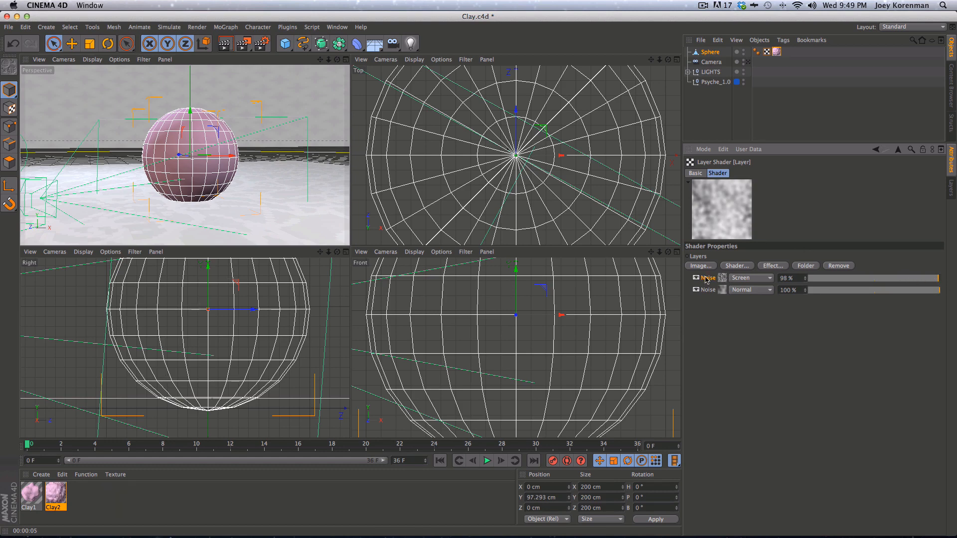
Change the noise type of the Screen-blended upper noise layer to Poxo, chosen from the noise previews
click(721, 280)
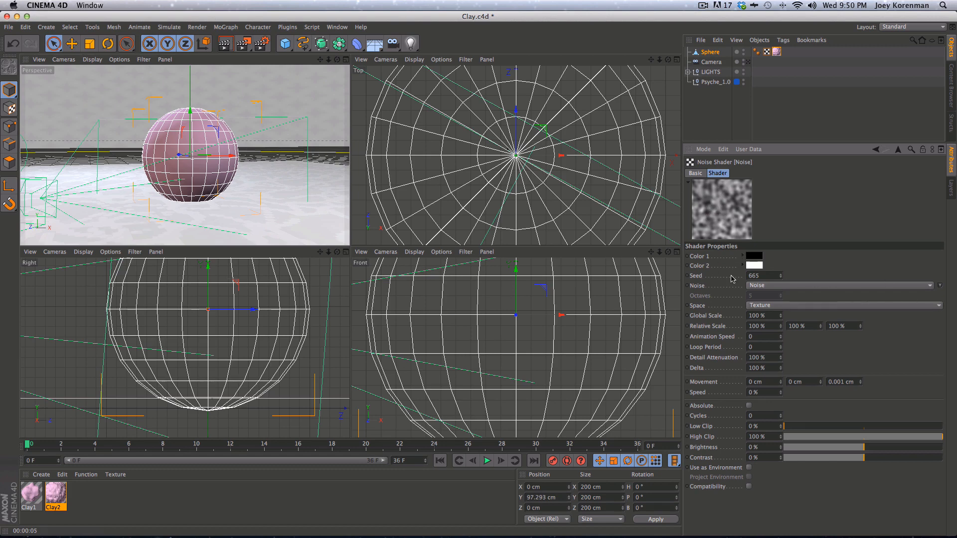
click(778, 288)
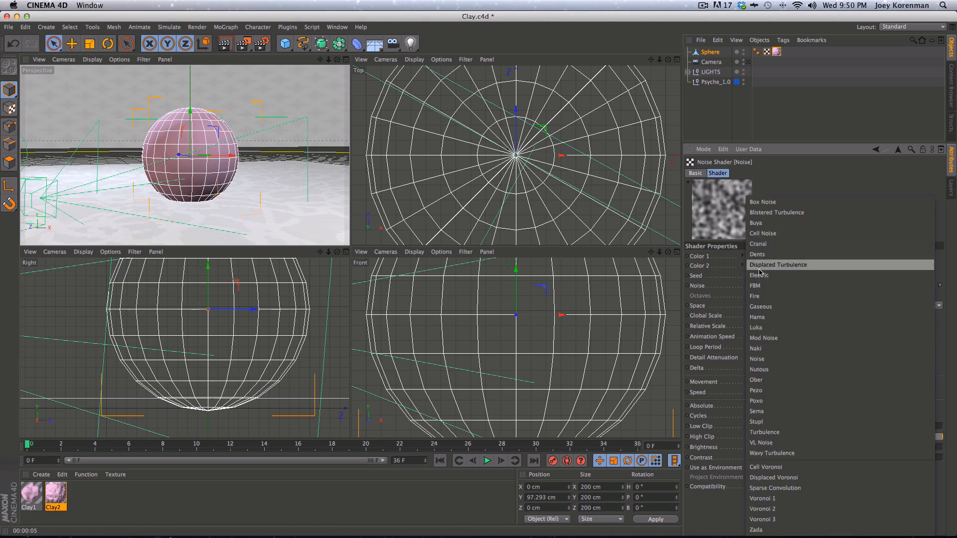
click(719, 282)
click(792, 286)
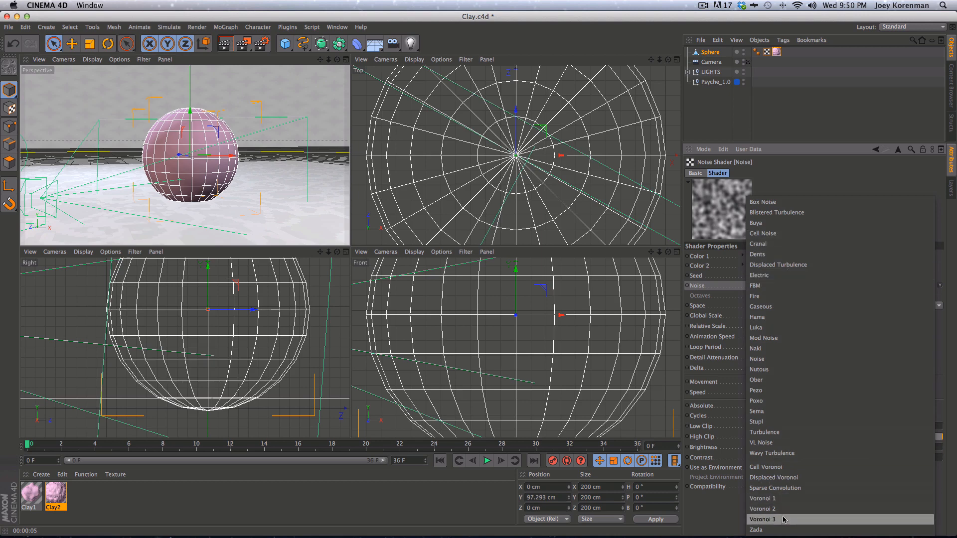
click(800, 171)
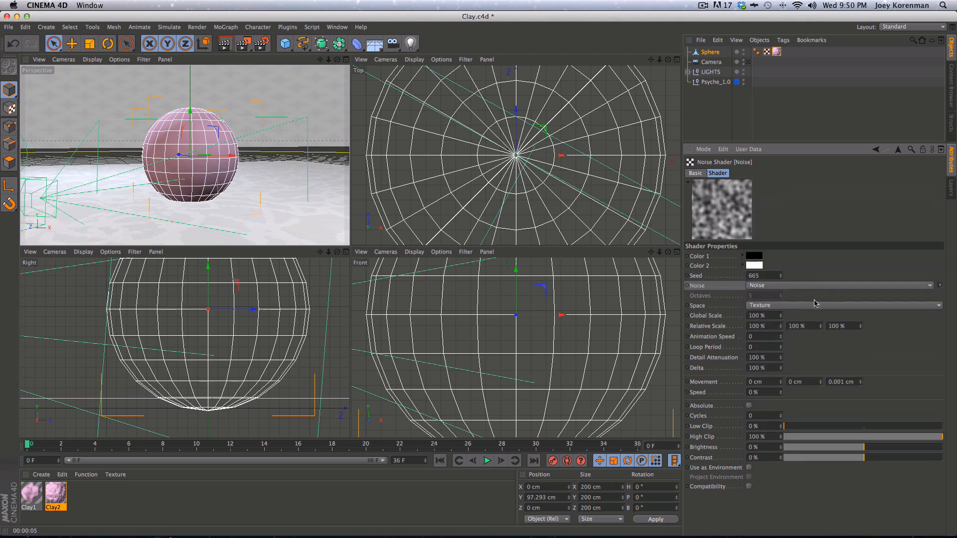
click(940, 288)
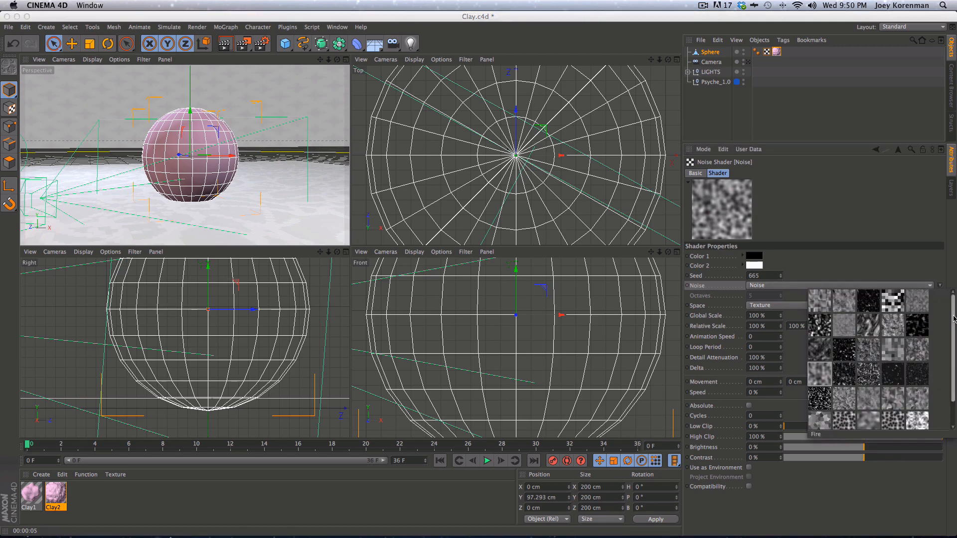
drag(953, 349, 953, 387)
drag(956, 350, 948, 383)
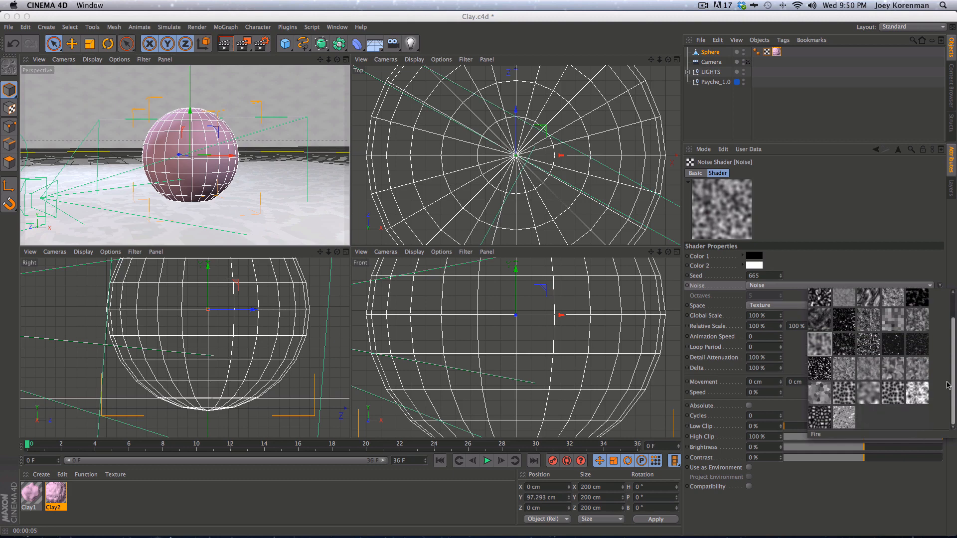
click(910, 352)
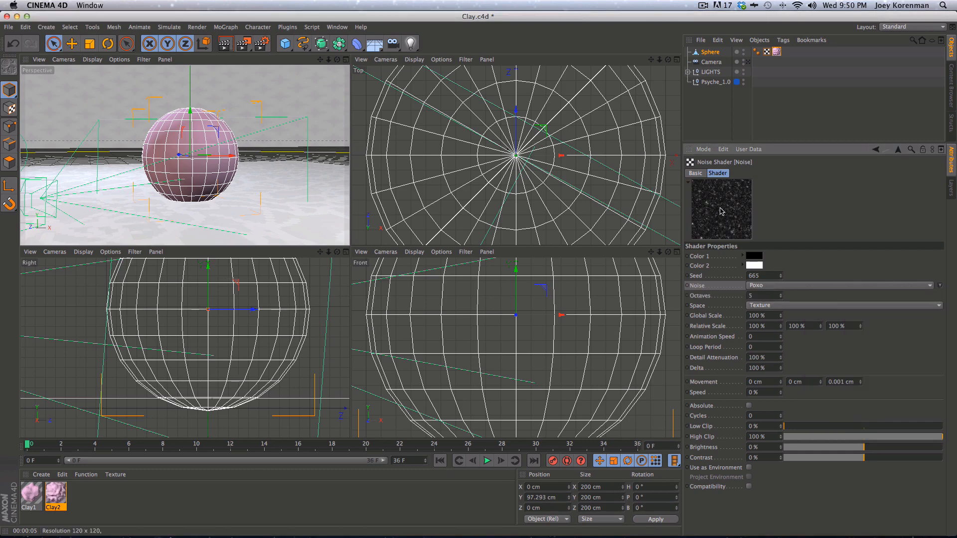
click(932, 286)
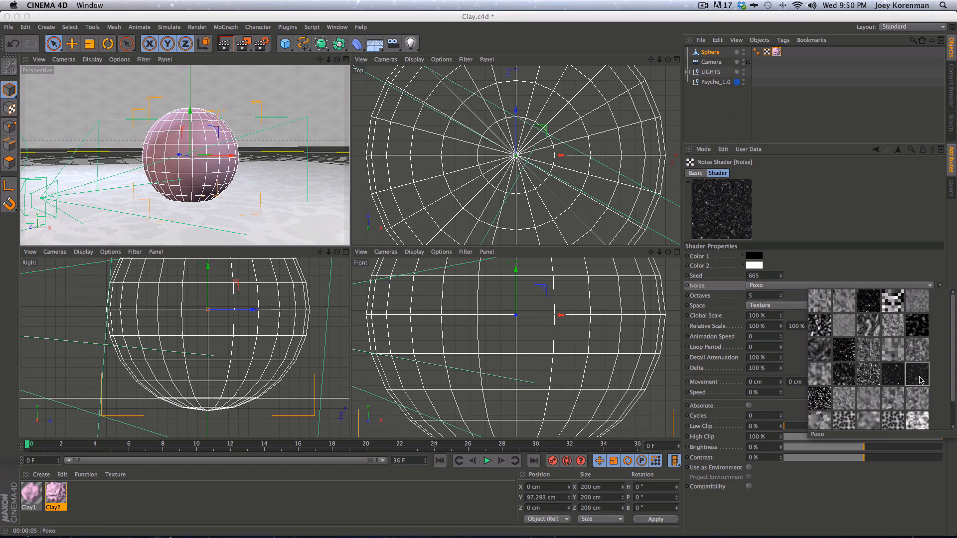
click(851, 264)
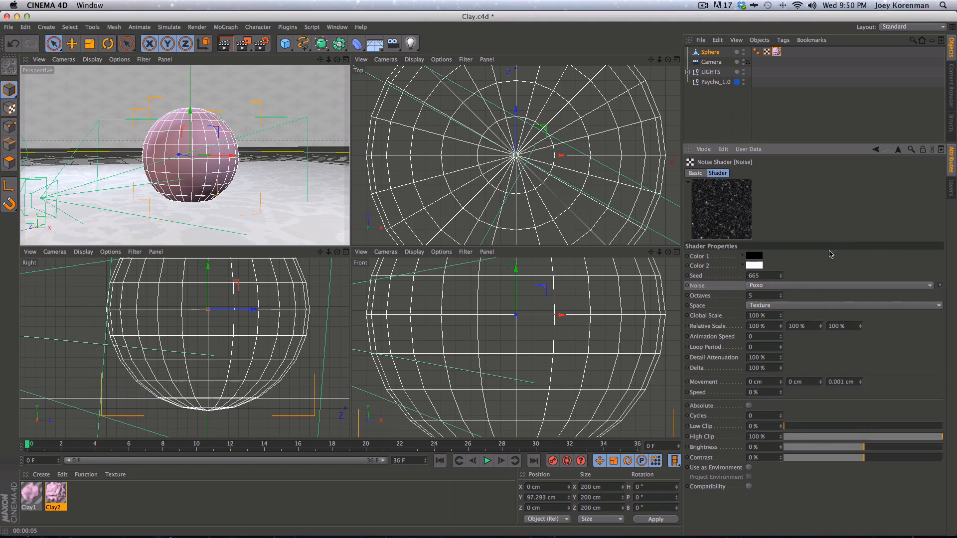
click(854, 286)
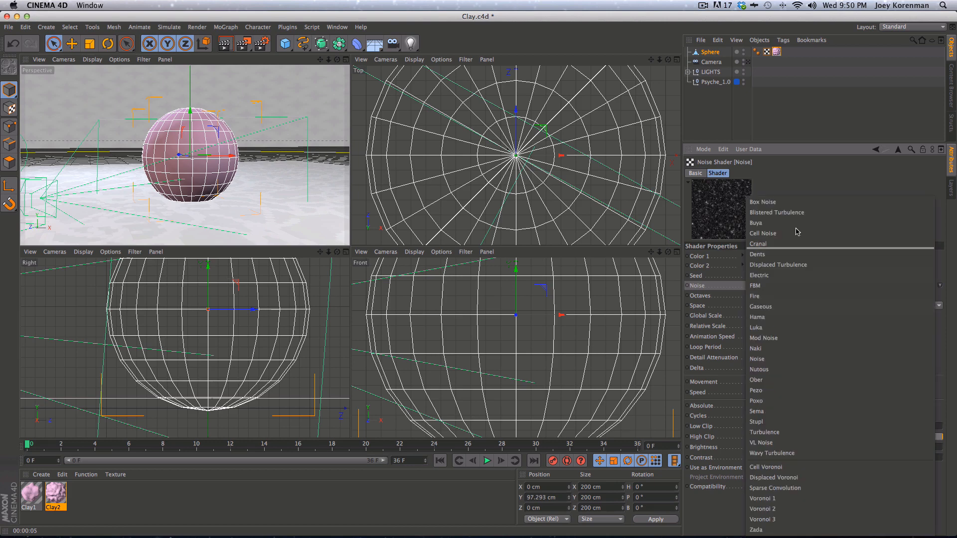
click(829, 155)
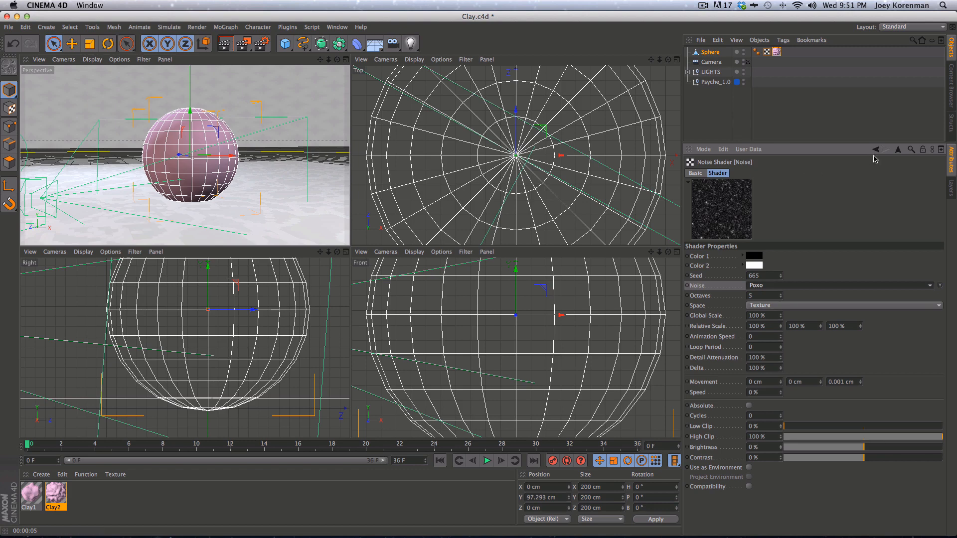
Reduce the upper noise layer's opacity in the Layer shader to 68% and further to 20%, rendering a preview each time
click(875, 150)
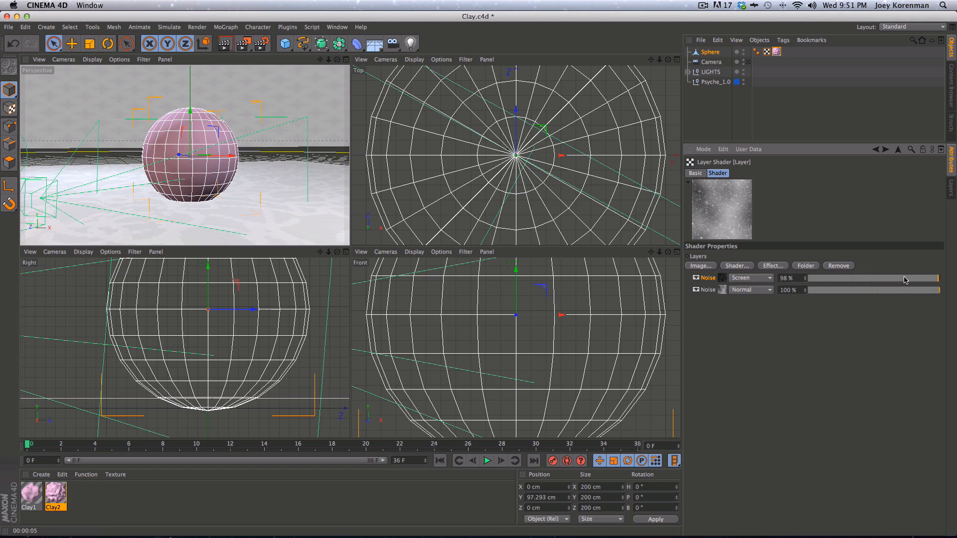
mouse_move(911, 282)
mouse_down()
mouse_move(829, 285)
mouse_move(898, 282)
mouse_up()
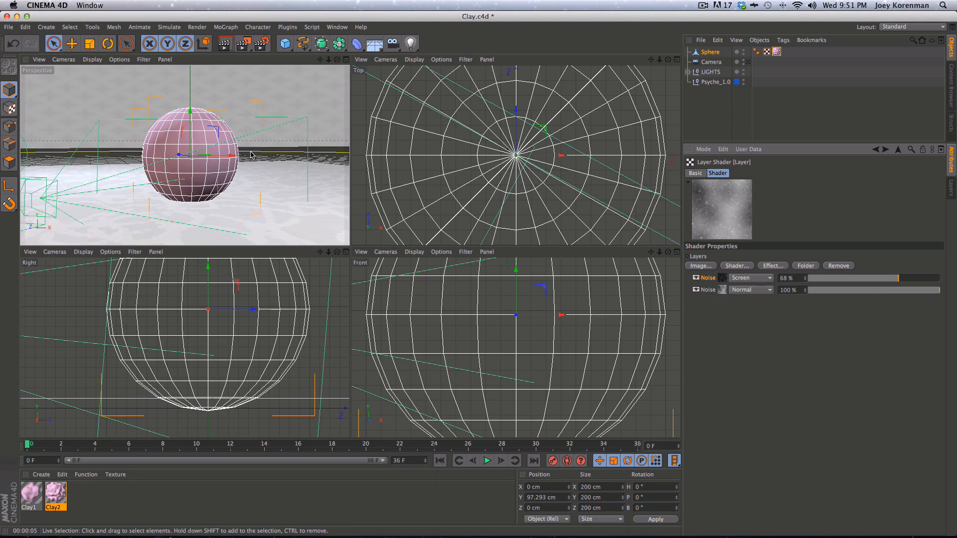
key(super+r)
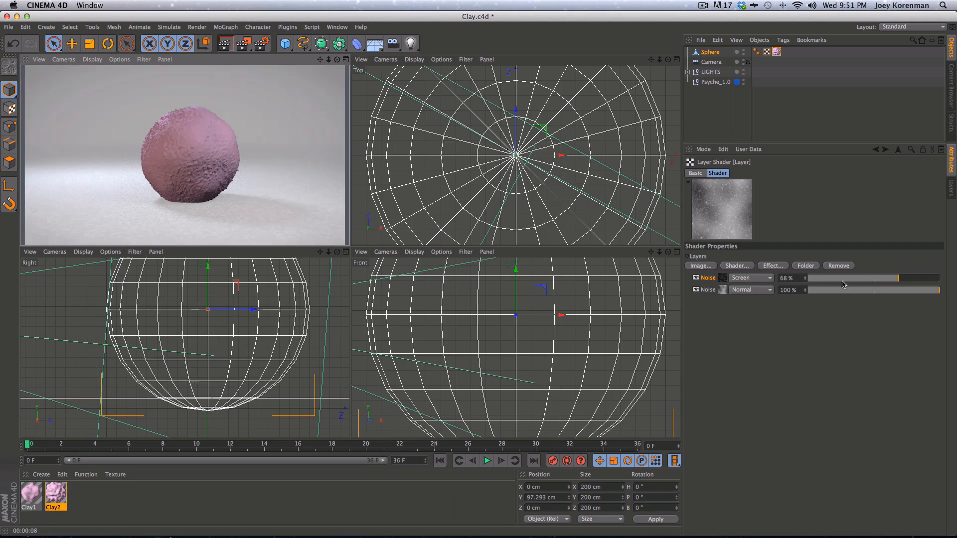
drag(842, 284, 806, 285)
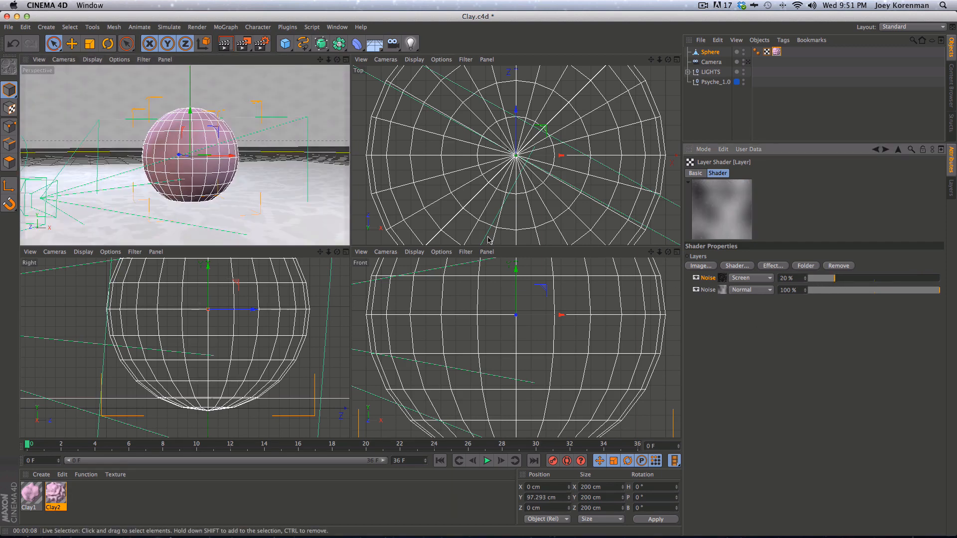
key(super+r)
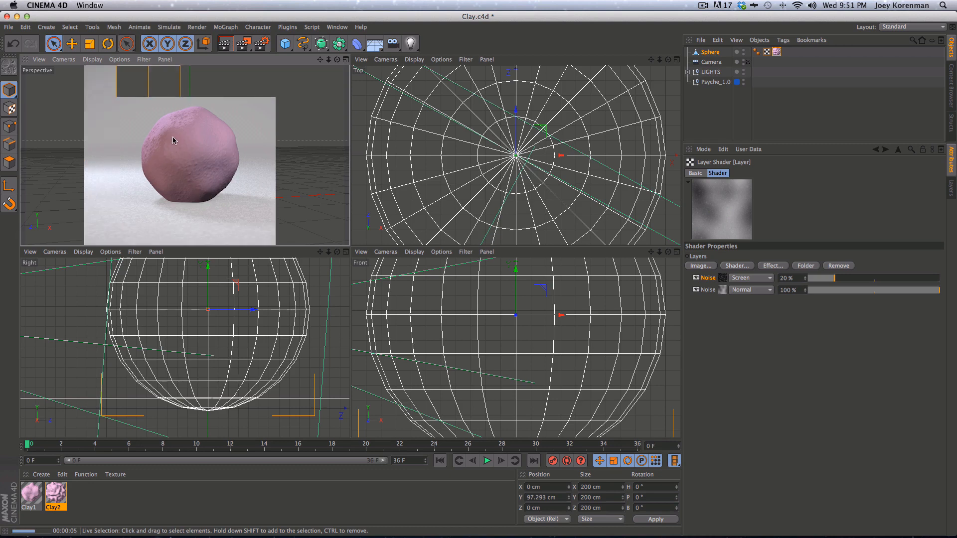
Set the upper noise layer's Global Scale to 50% and render a preview
click(722, 278)
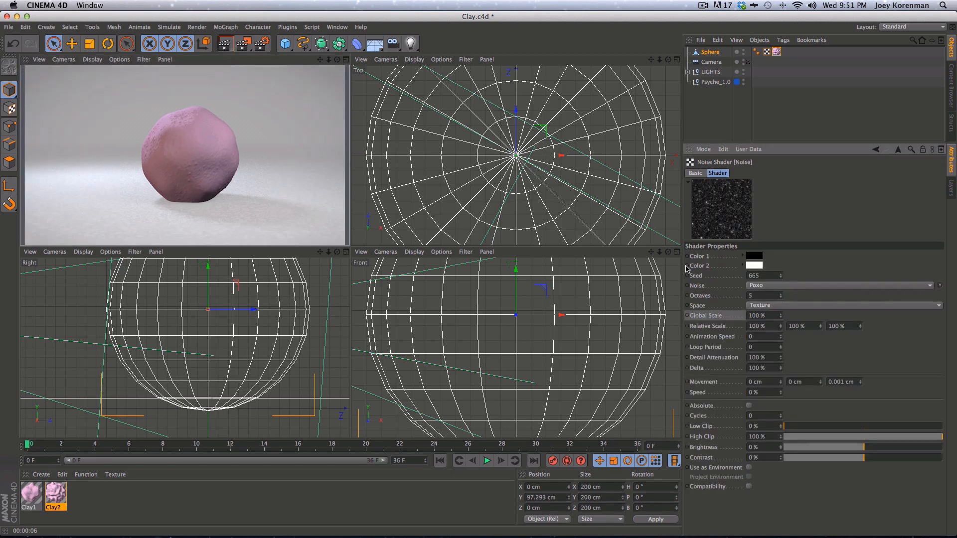
drag(766, 314, 740, 307)
text(50)
key(Return)
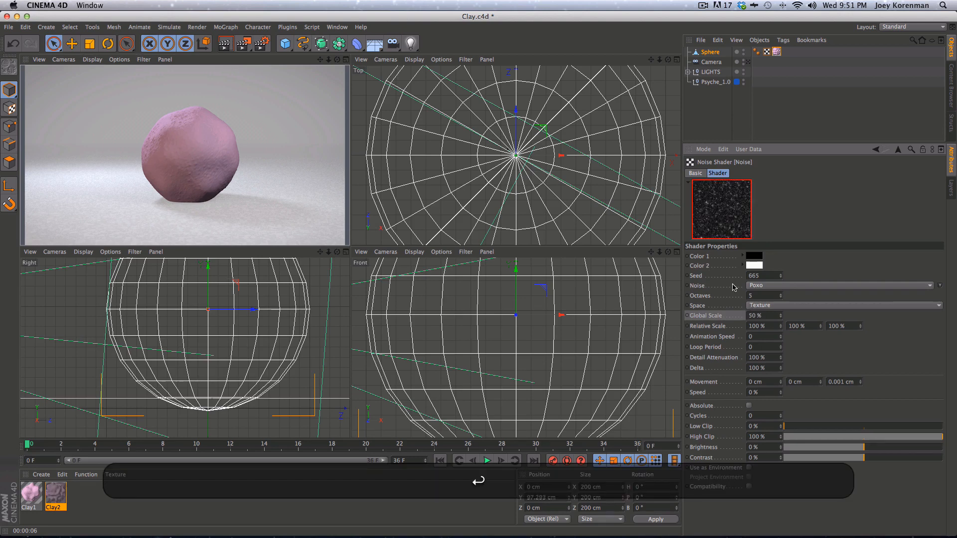
key(super+r)
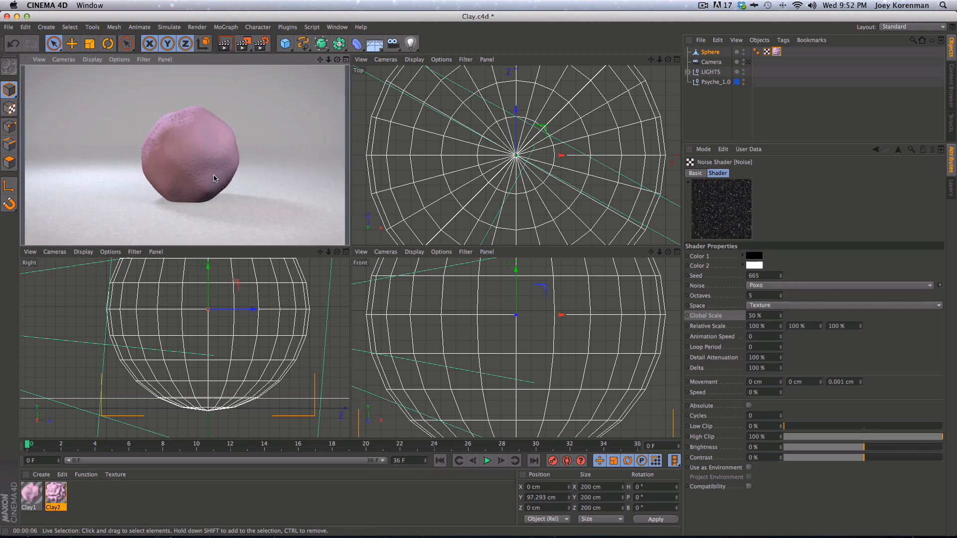
Try the Buya noise type on the upper noise layer and render a preview
click(928, 285)
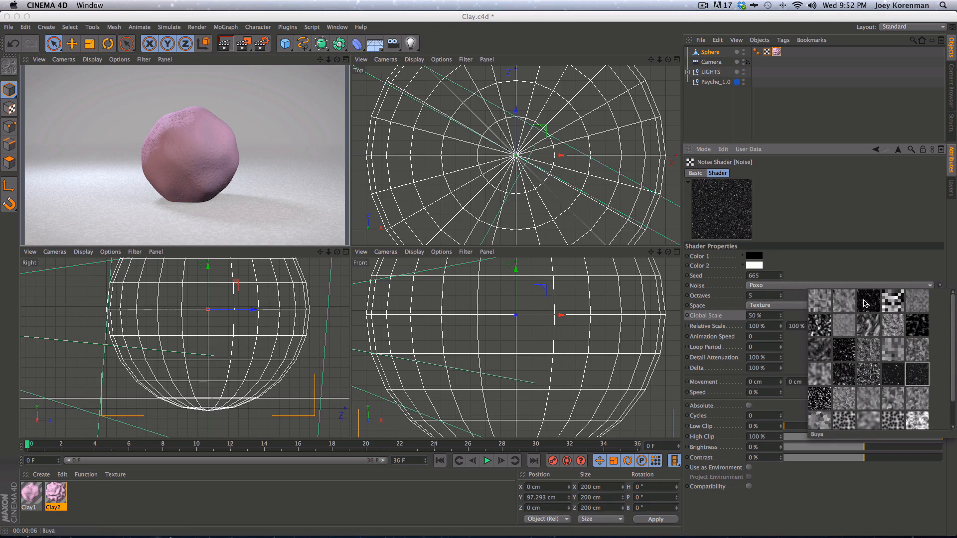
click(868, 301)
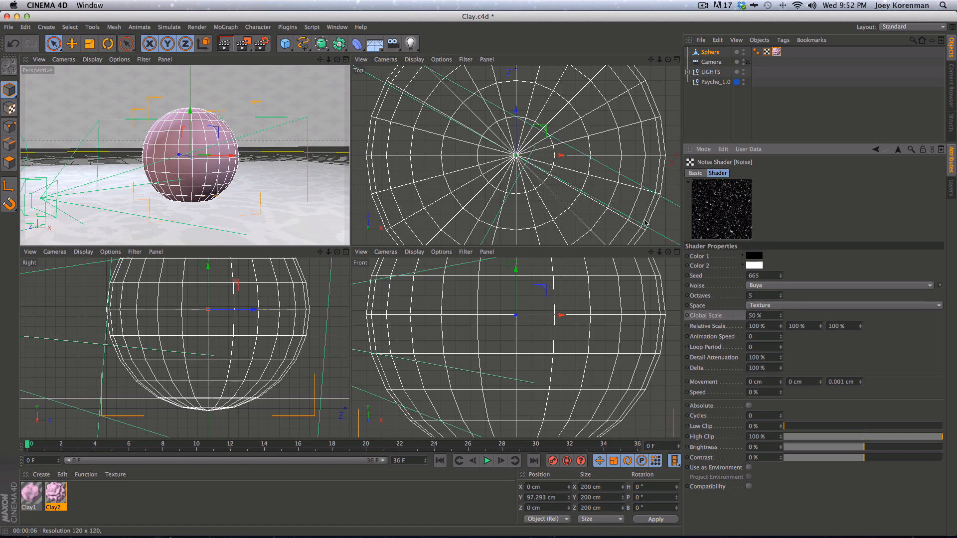
key(super+r)
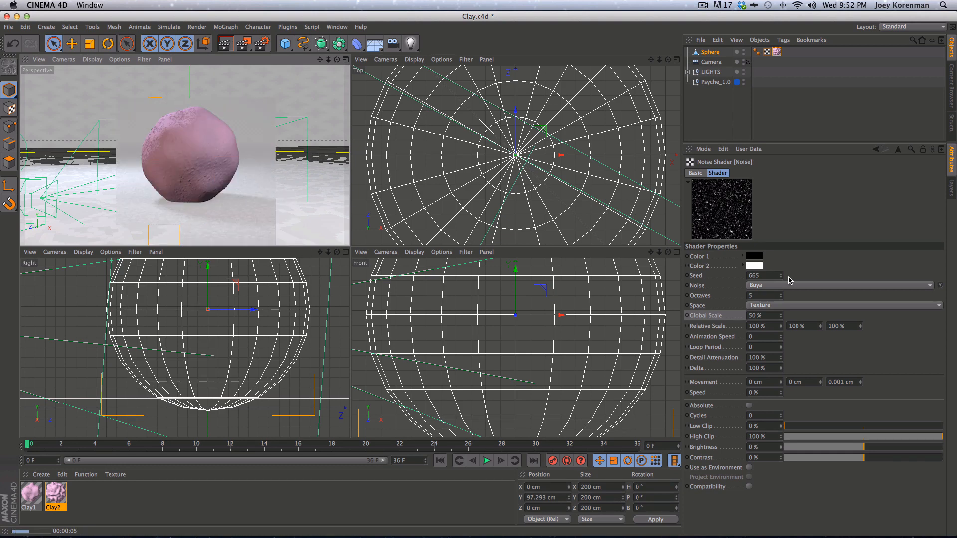
Change the upper noise layer's noise type to Wavy Turbulence
click(939, 286)
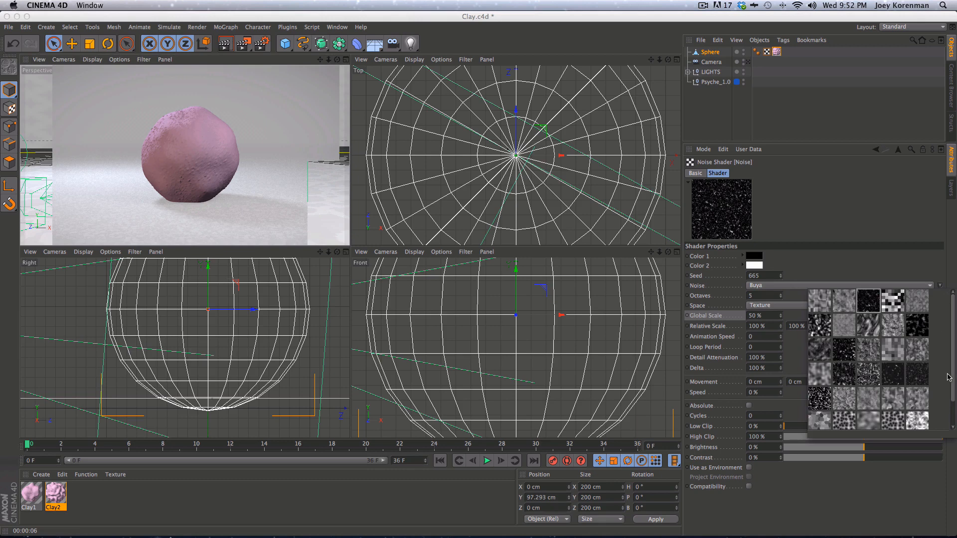
scroll(953, 380, down, 2)
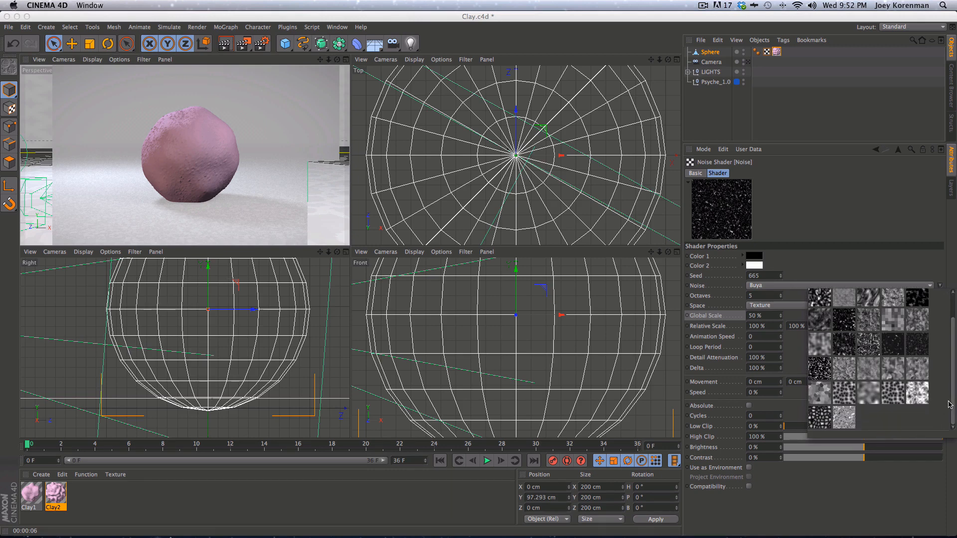
scroll(953, 400, up, 1)
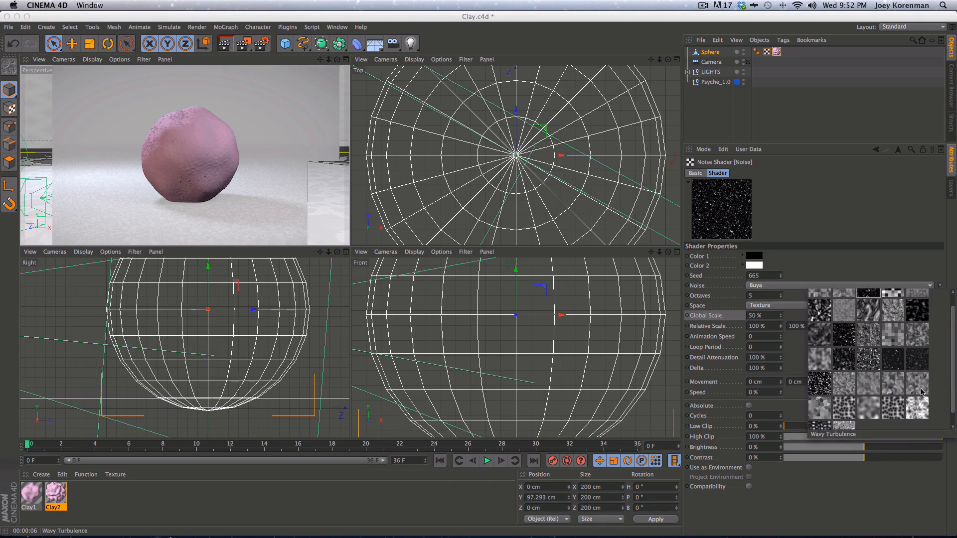
click(921, 391)
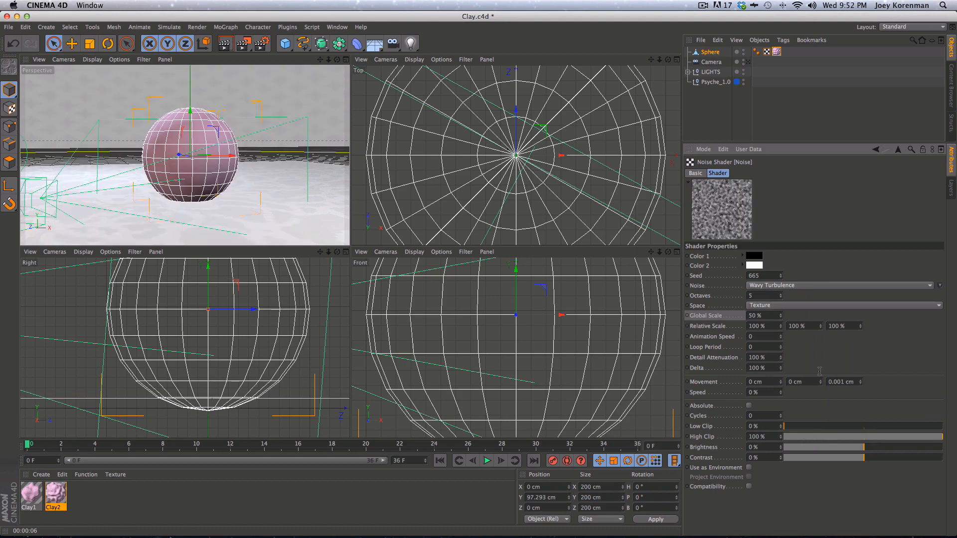
Render a preview of the Wavy Turbulence noise, lower that layer's opacity to 10% in the Layer shader, and render again
key(super+r)
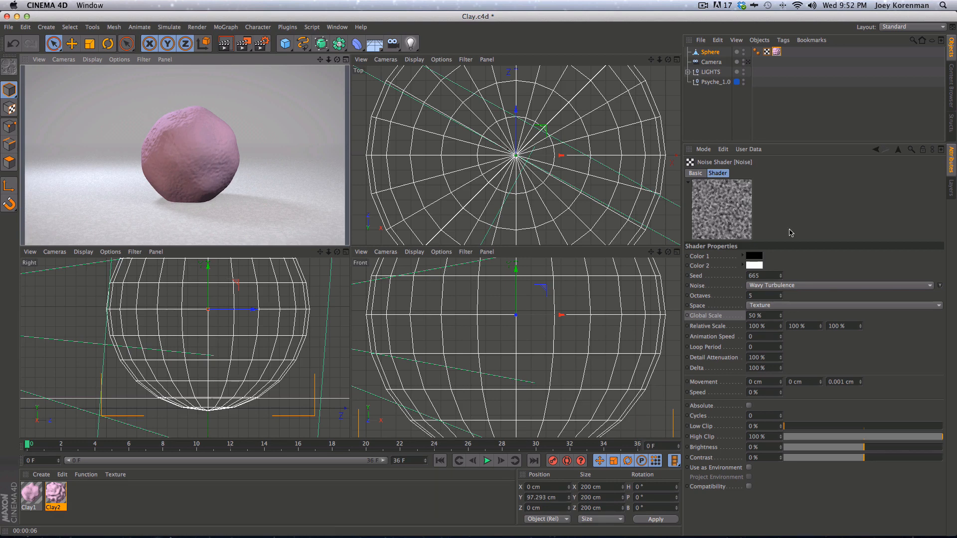
click(875, 150)
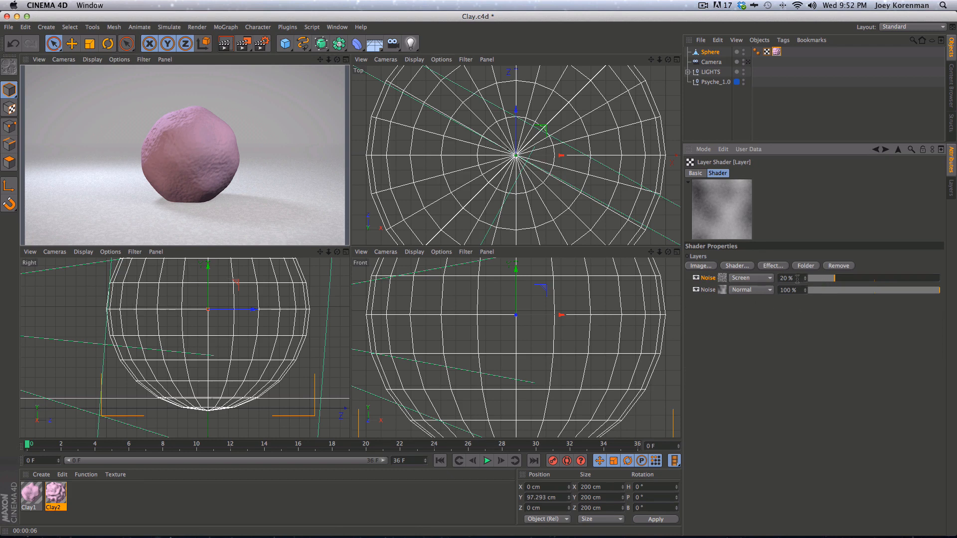
click(750, 278)
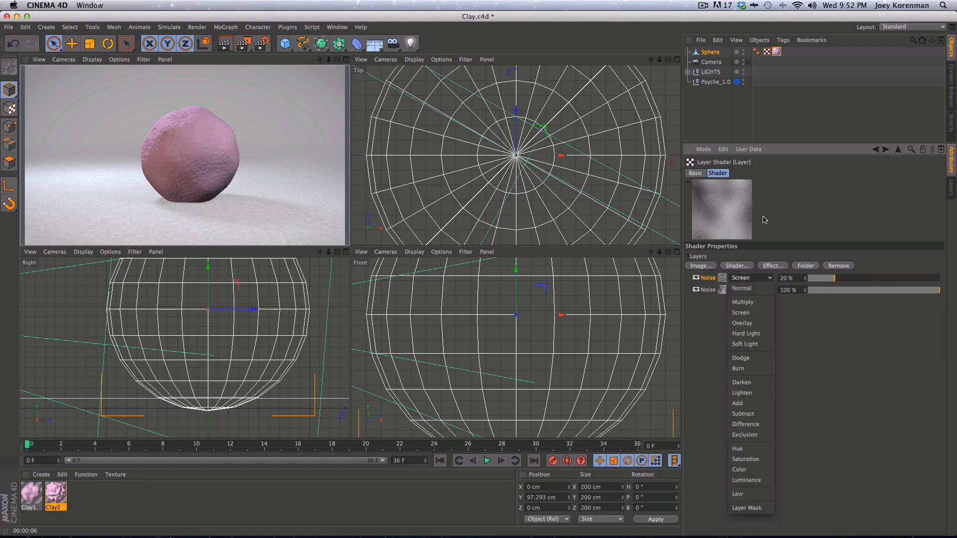
click(850, 350)
click(786, 278)
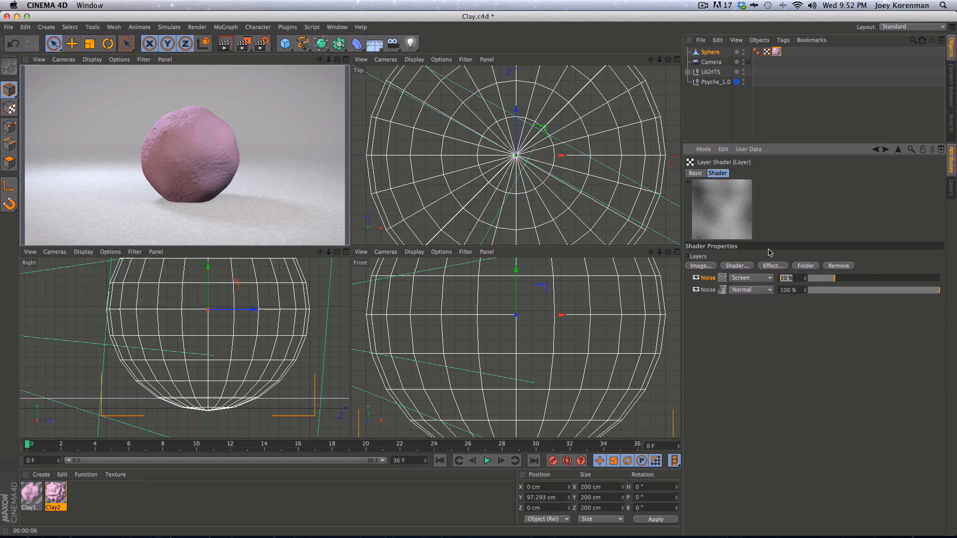
text(10)
key(Return)
key(super+r)
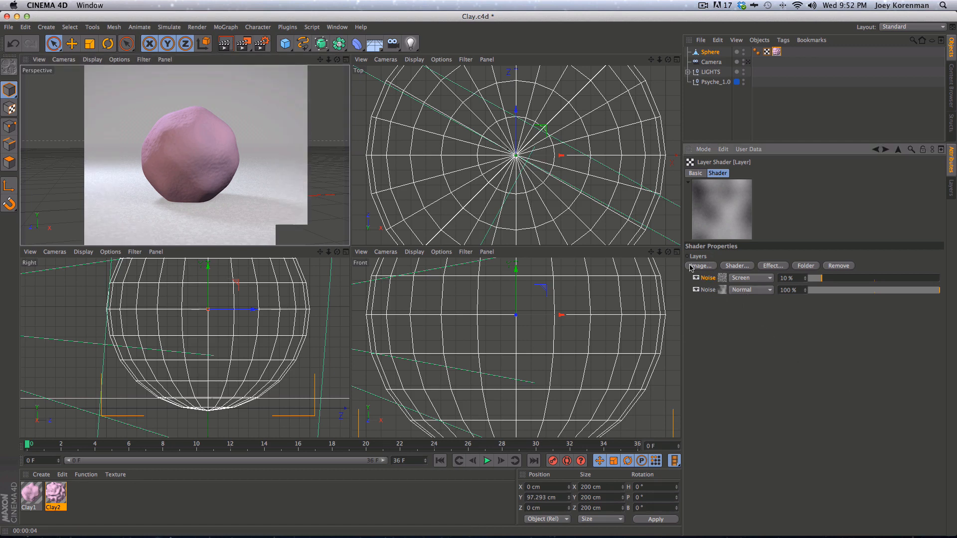
Add a third Noise shader to the Layer shader and set its noise type to Voronoi 2
click(737, 267)
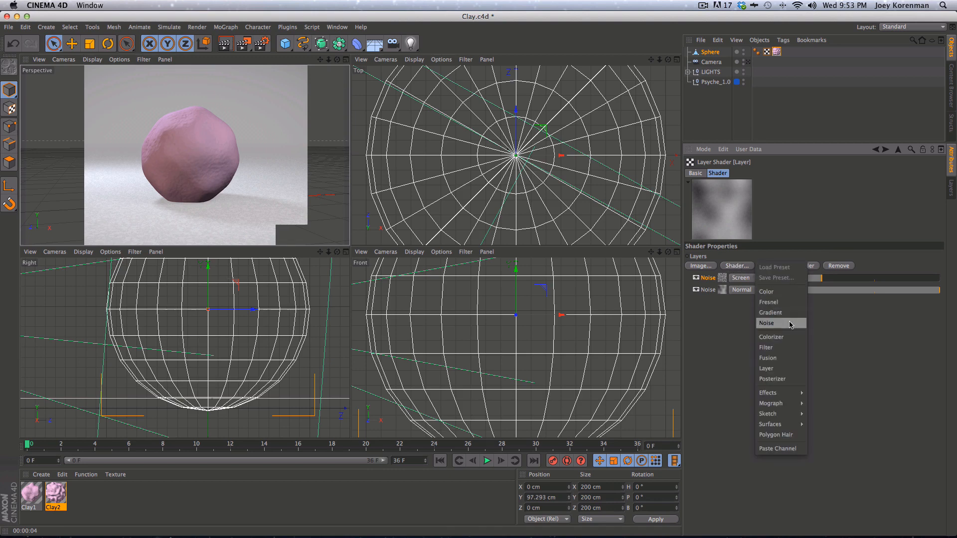
click(770, 305)
click(723, 278)
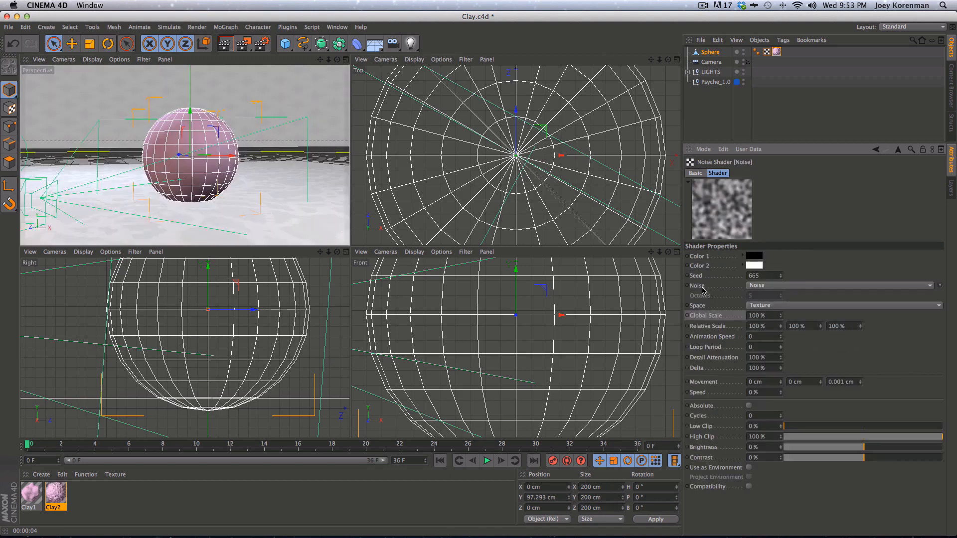
click(940, 286)
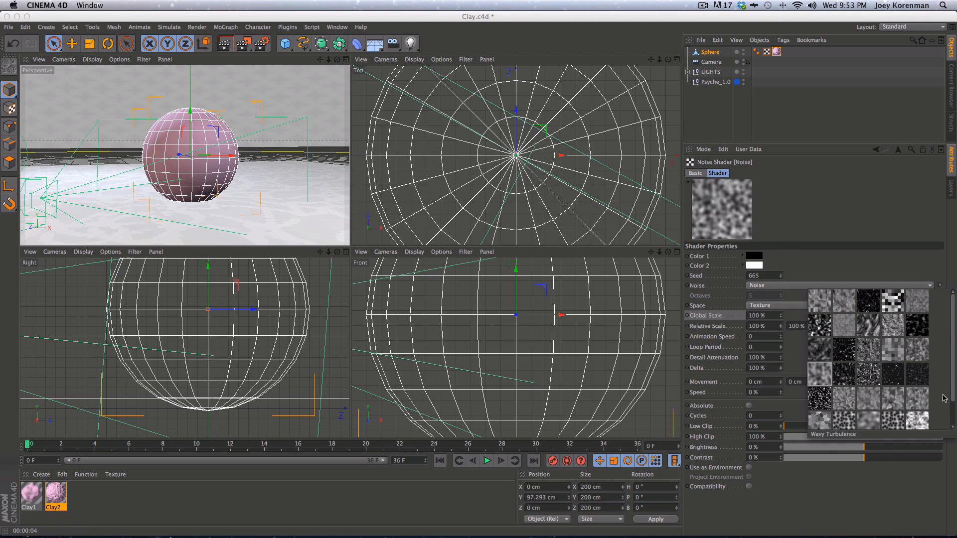
scroll(942, 402, down, 2)
click(893, 393)
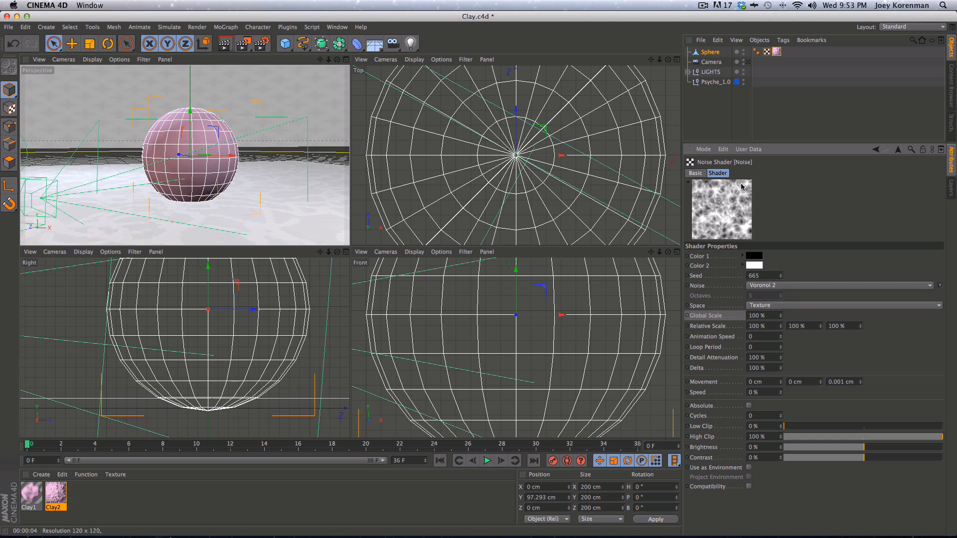
Try the Zada noise type on the new noise layer and switch it back to Voronoi 2
click(939, 286)
scroll(948, 395, down, 2)
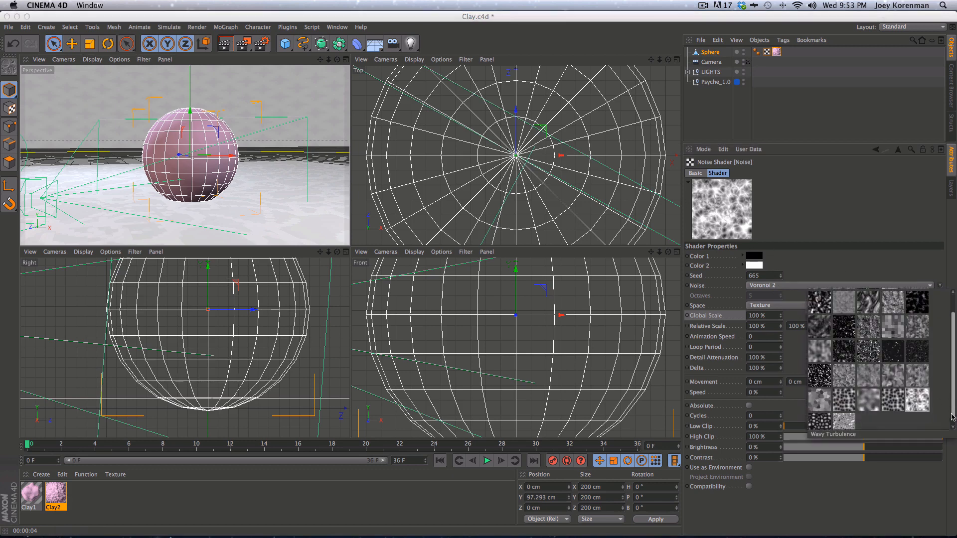
click(820, 423)
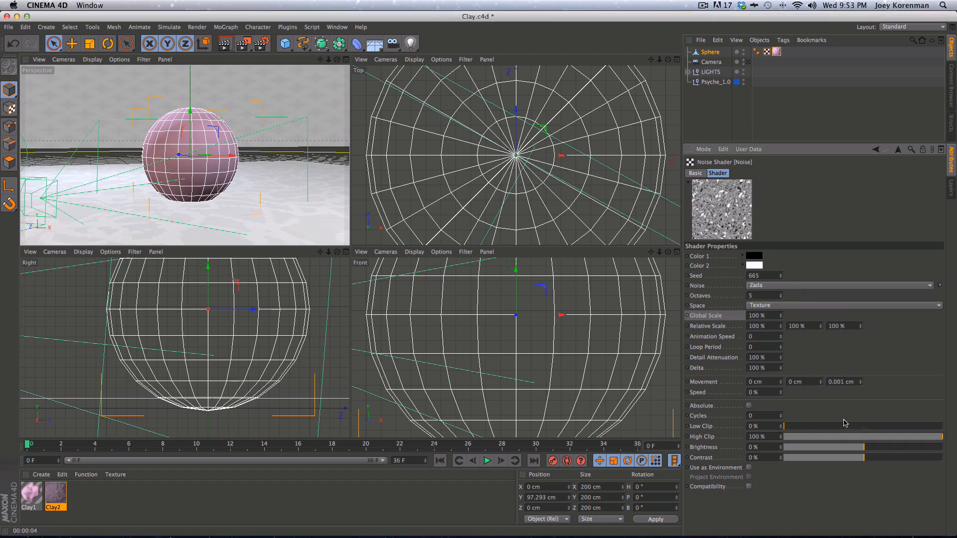
click(940, 286)
click(919, 416)
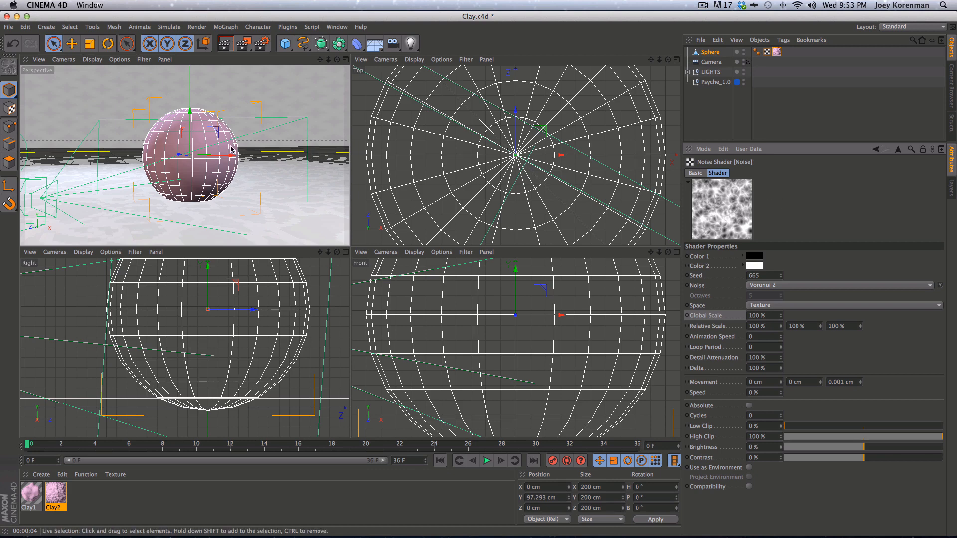
Render a preview and invert the Voronoi 2 noise by setting Color 1 to white and Color 2 to black
key(super+r)
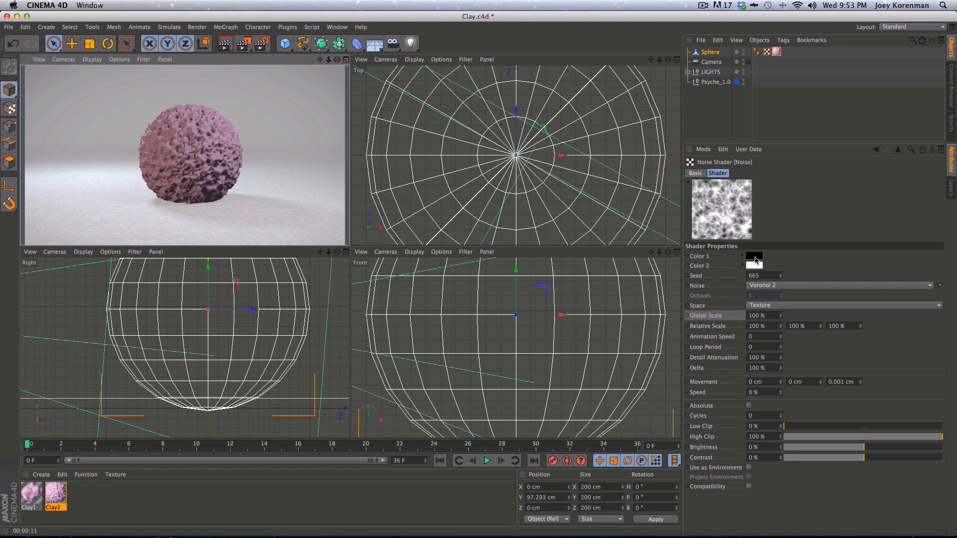
click(757, 259)
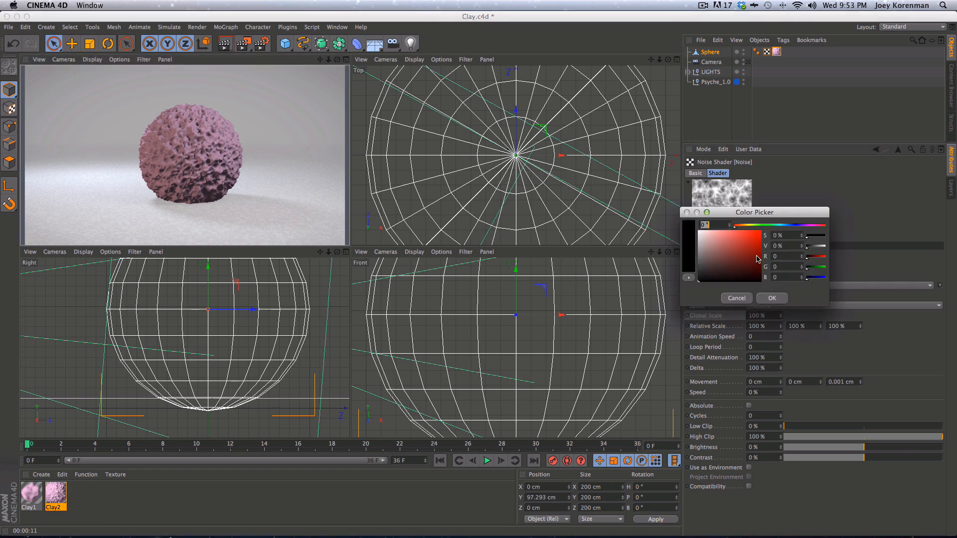
click(707, 240)
click(770, 297)
click(754, 265)
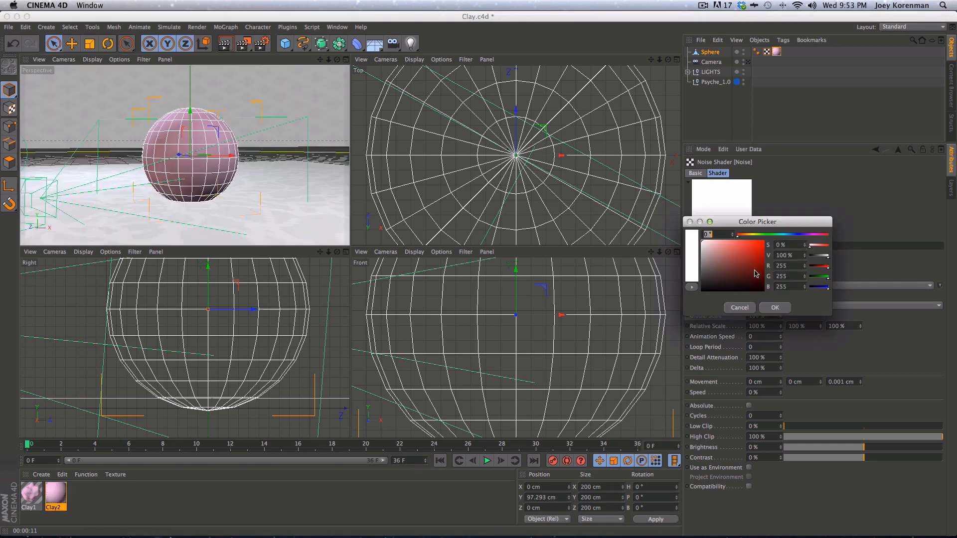
click(692, 279)
click(774, 310)
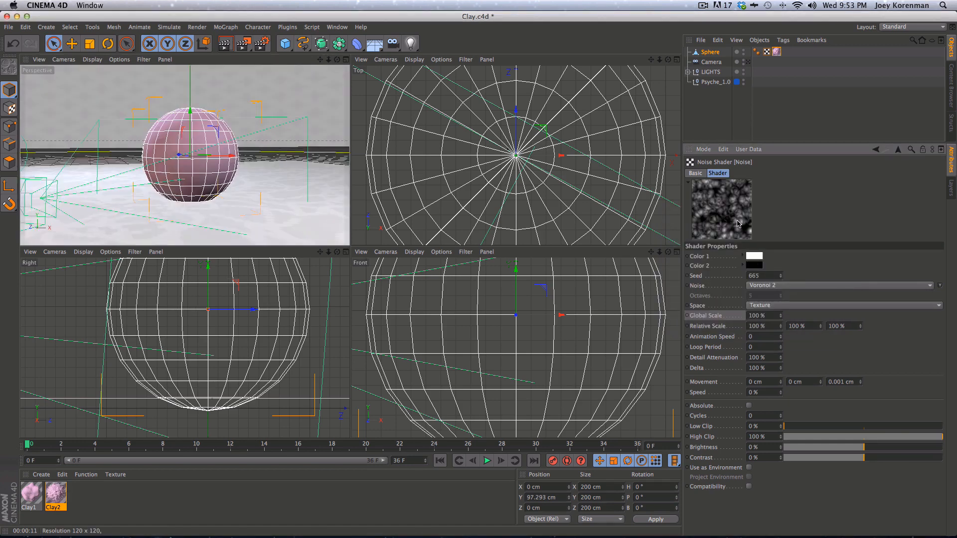
Set the new noise layer's blend mode to Screen and its opacity to 20% in the Layer shader, and render a preview
click(876, 149)
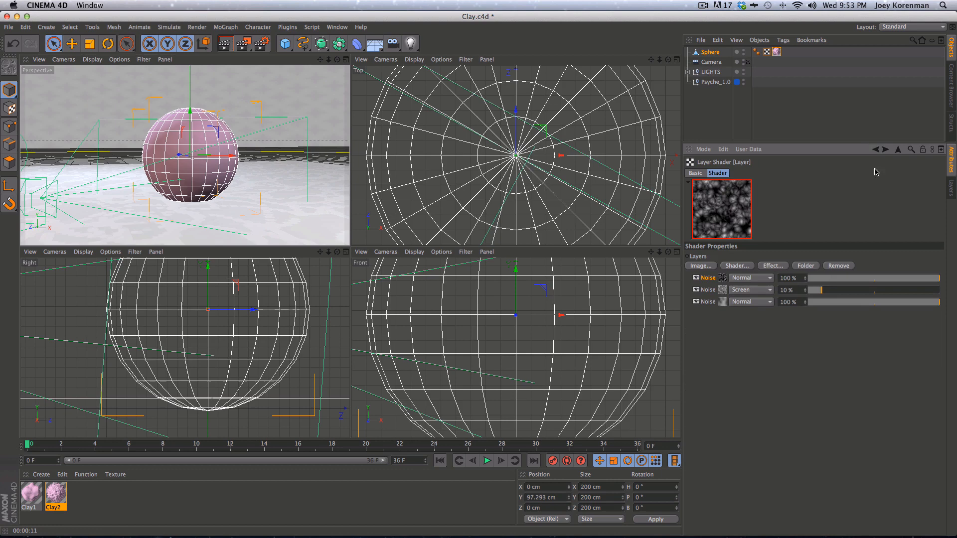
click(751, 278)
click(741, 313)
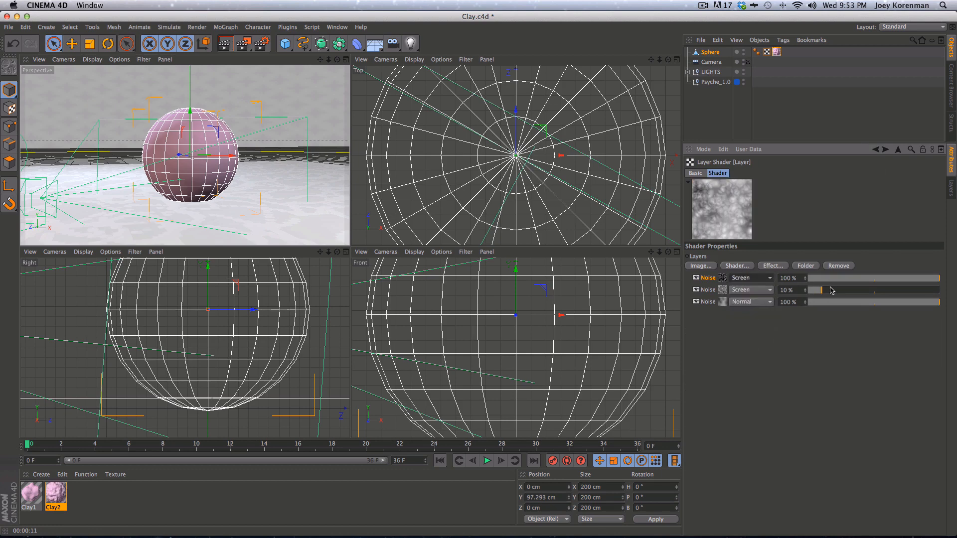
drag(830, 278, 801, 281)
double_click(785, 278)
text(20)
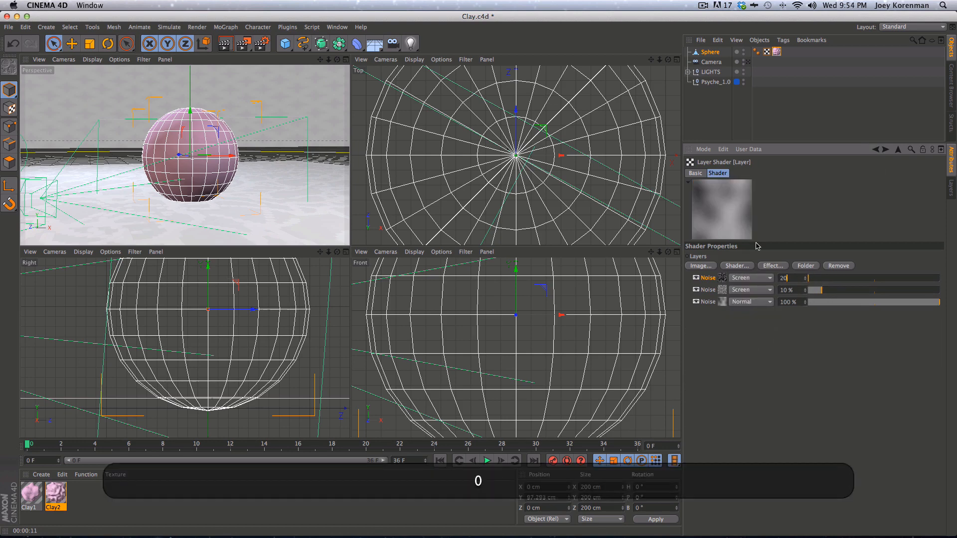
key(Return)
key(super+r)
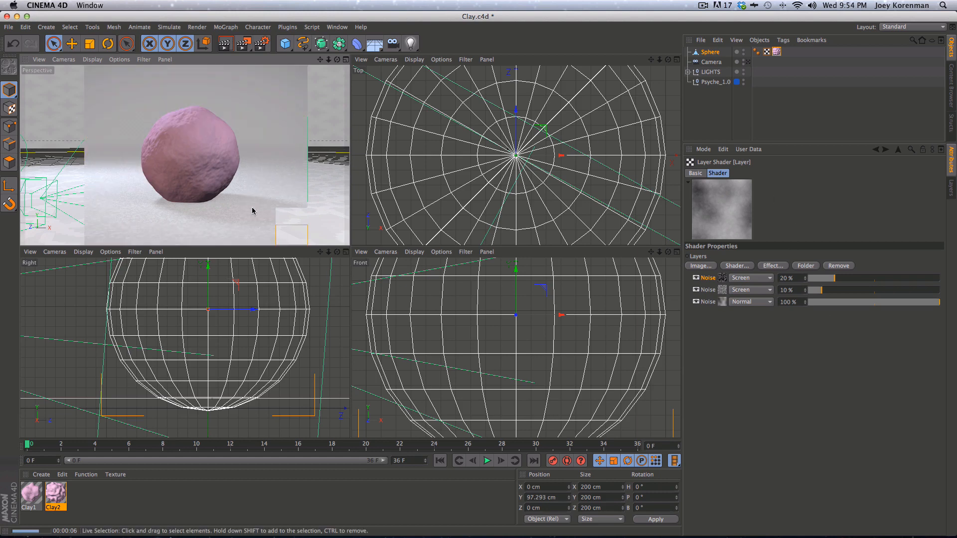
Raise the Voronoi 2 layer's opacity to 49% and its noise Global Scale to 500%, rendering a preview after each change
drag(835, 278, 873, 278)
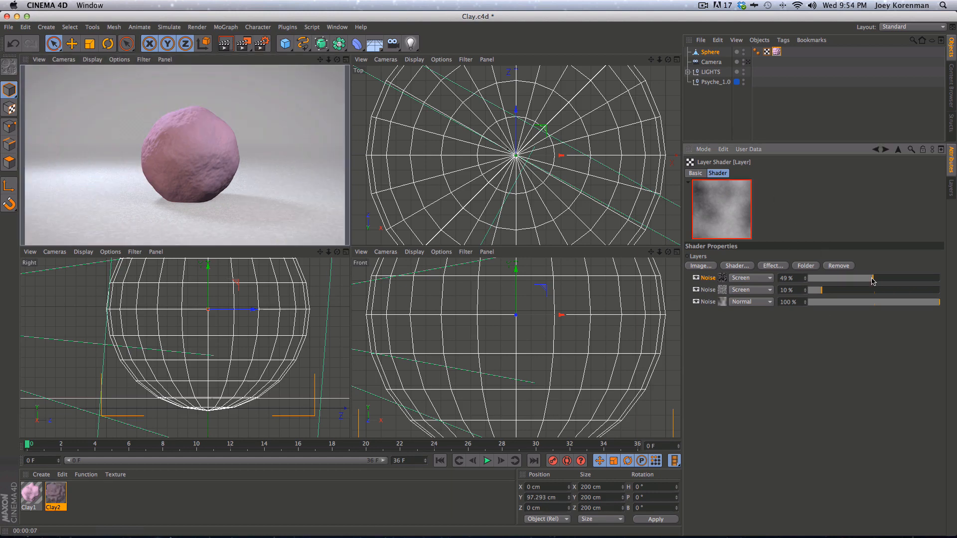
key(super+r)
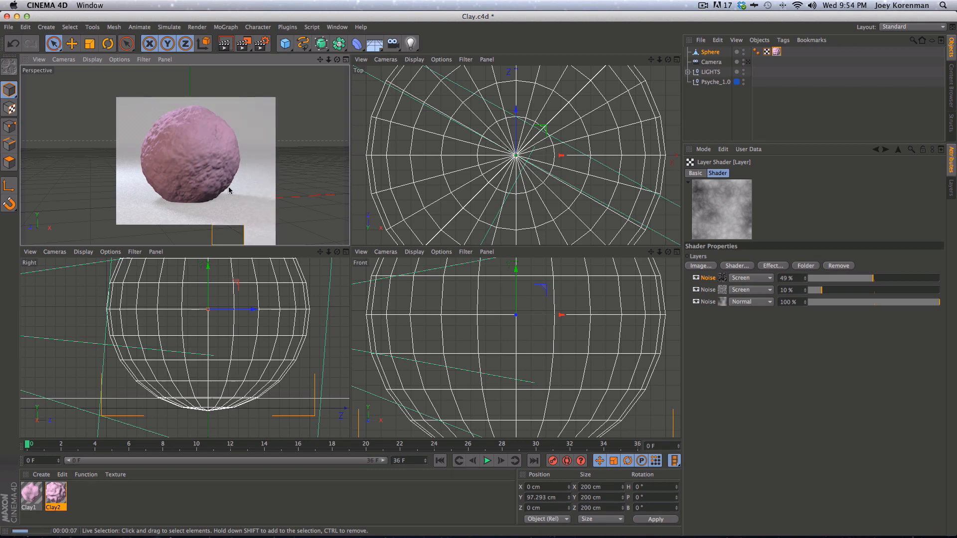
click(721, 278)
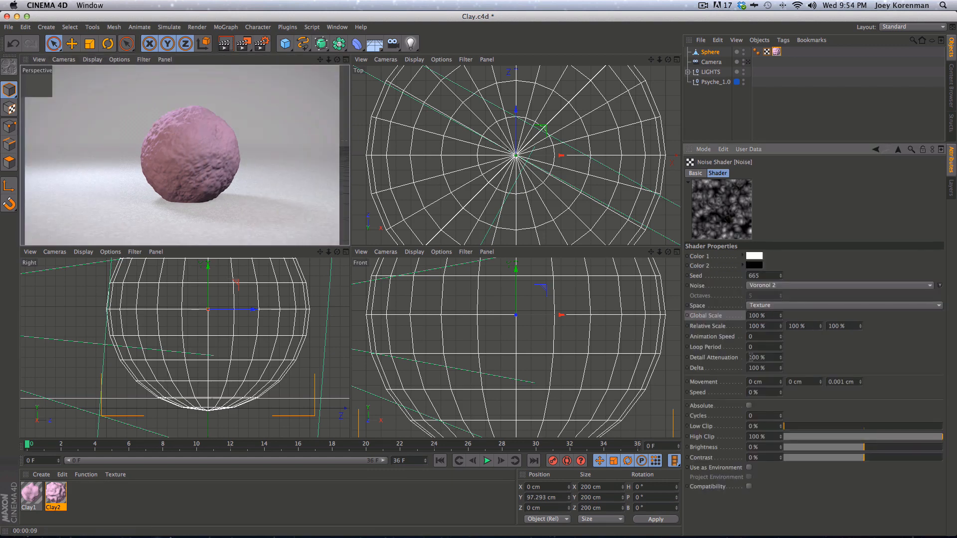
click(776, 318)
text(500)
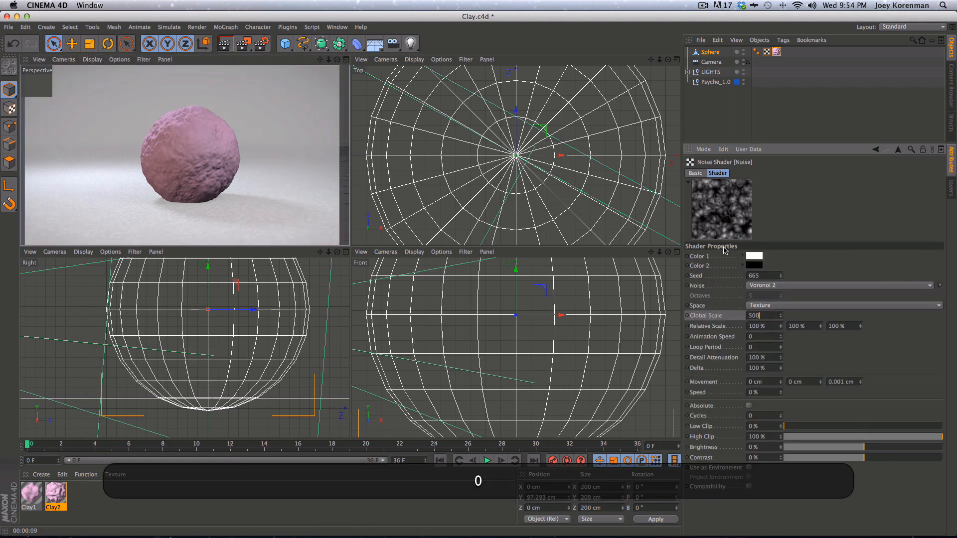
key(Return)
key(super+r)
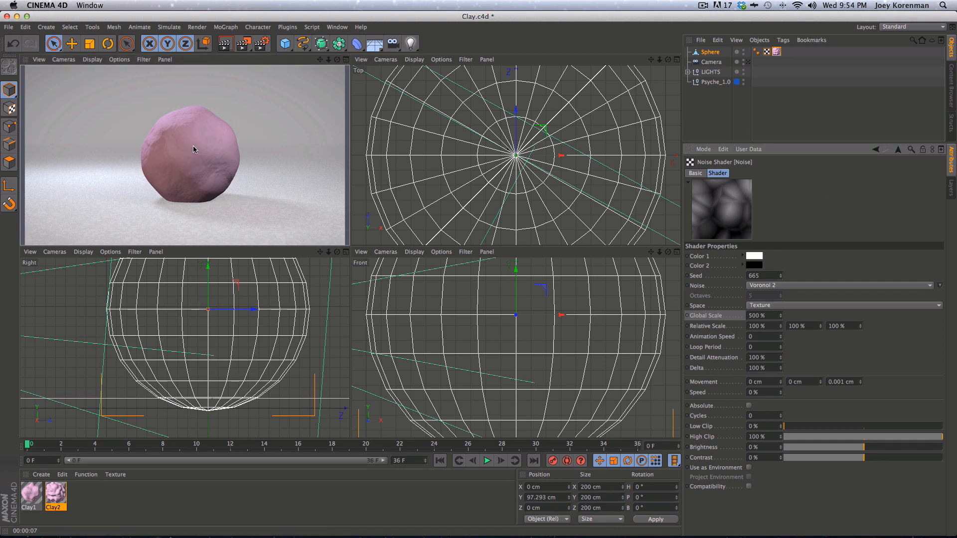
Return to Clay2's Displacement channel and copy its Layer shader
click(875, 149)
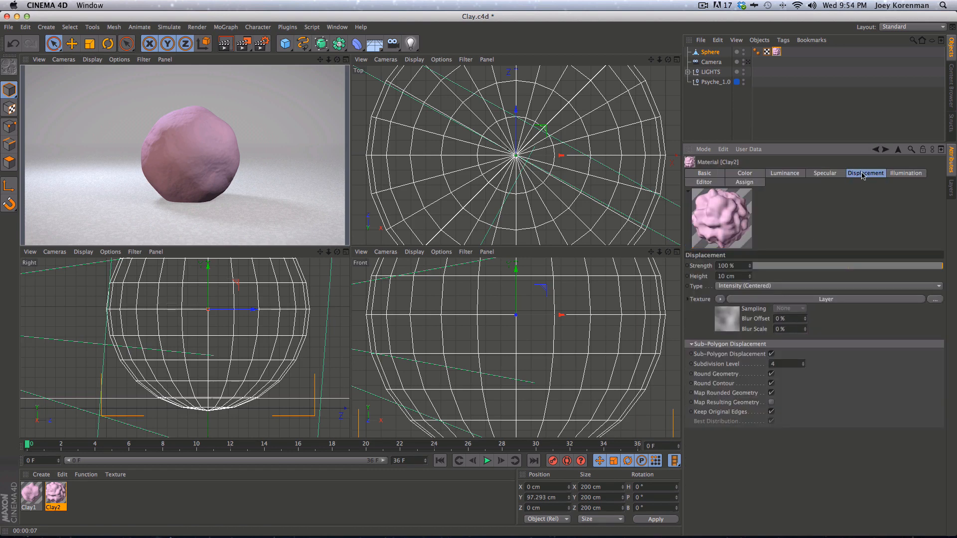
click(723, 299)
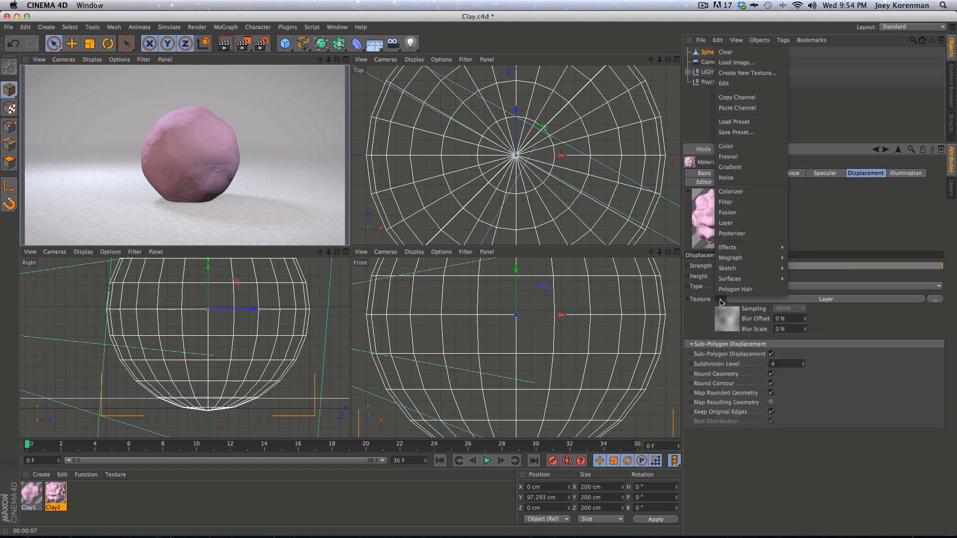
click(774, 100)
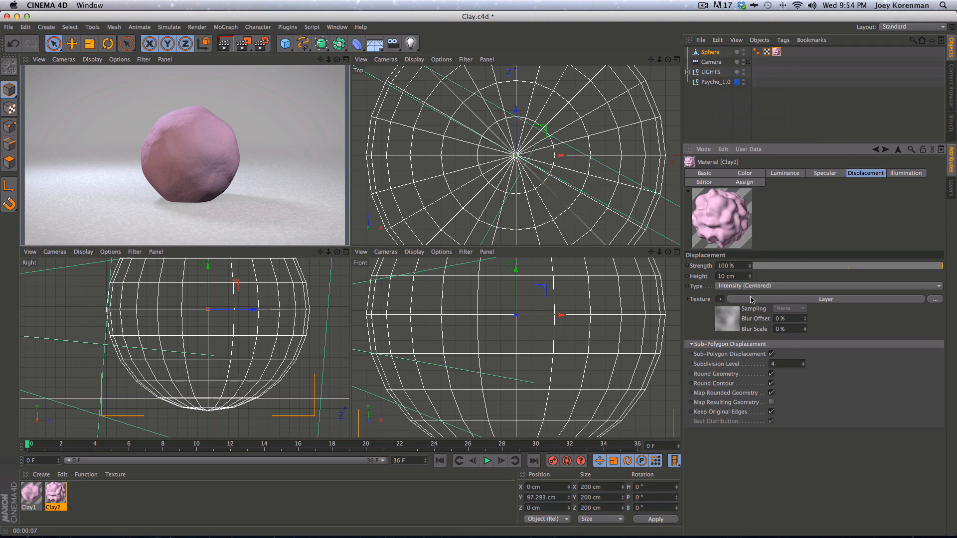
click(720, 299)
click(706, 300)
Enable the Bump channel on Clay2 and paste the copied Layer shader as its texture
click(706, 172)
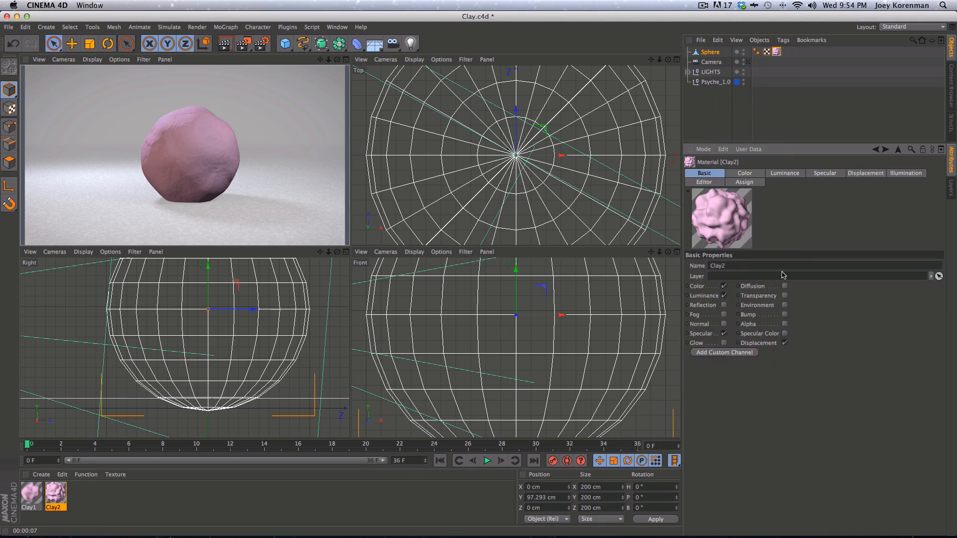
click(785, 315)
click(824, 173)
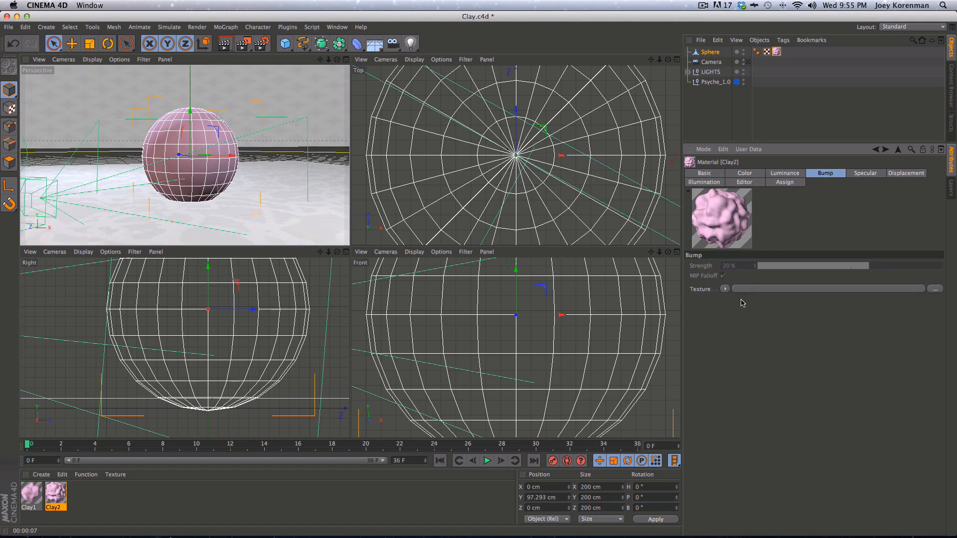
click(724, 289)
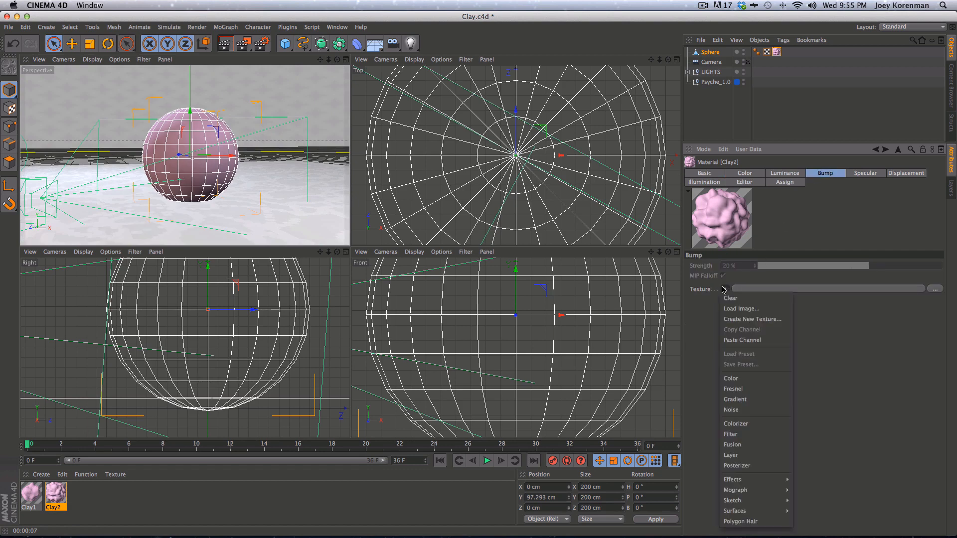
click(742, 340)
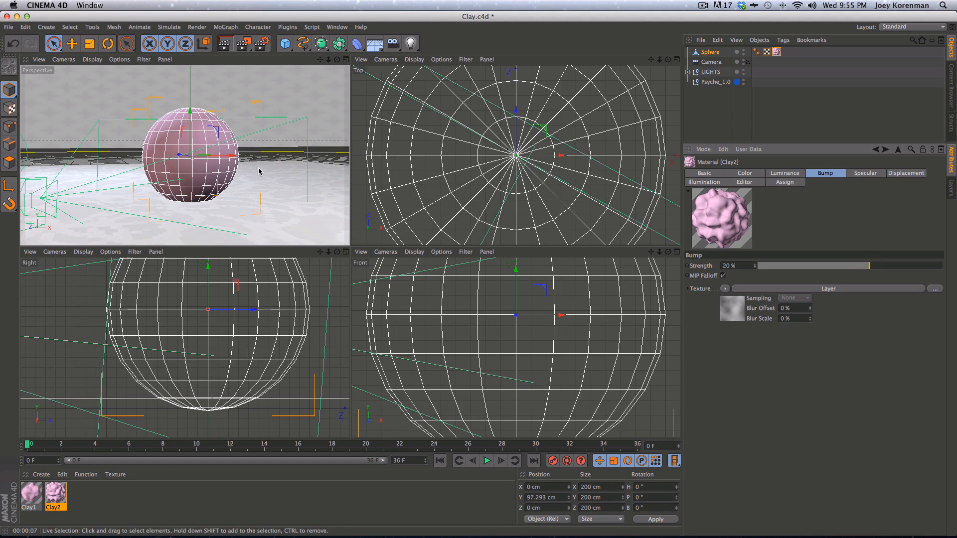
Render a preview of the bump, raise the Bump strength to 58%, and render again
key(super+r)
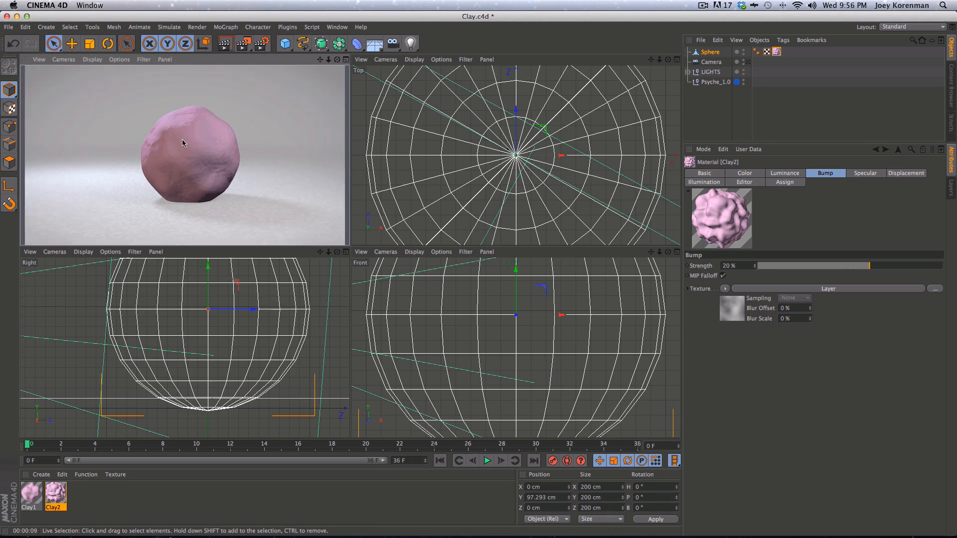
click(905, 267)
key(super+r)
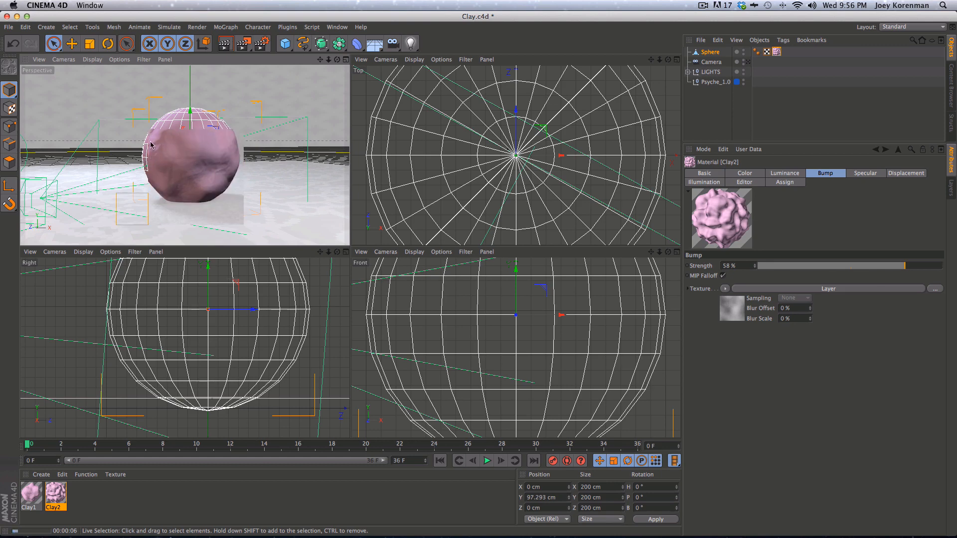
In the Bump Layer shader, set the top noise's opacity to 41%, the middle to 48% and the bottom to 0%, then render a preview
click(767, 289)
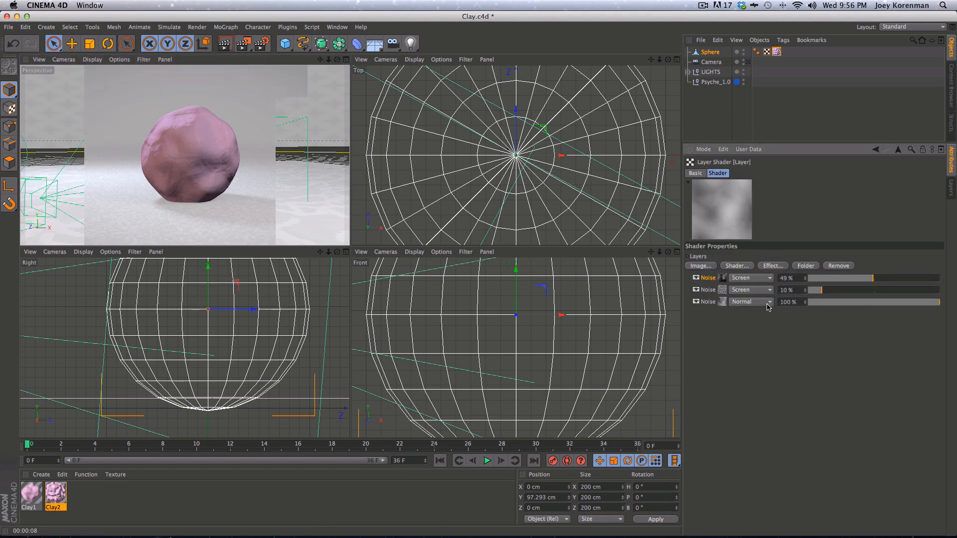
drag(820, 291, 878, 304)
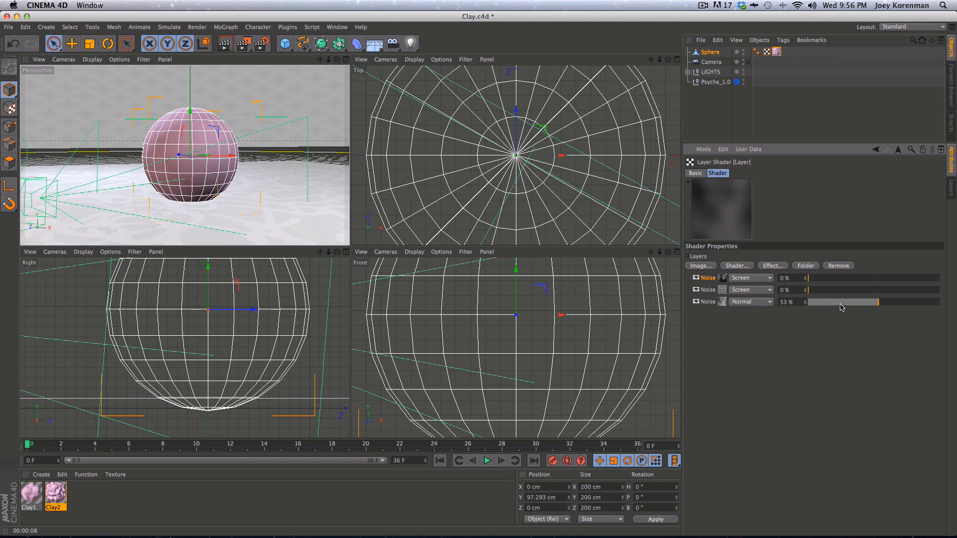
drag(844, 308, 862, 279)
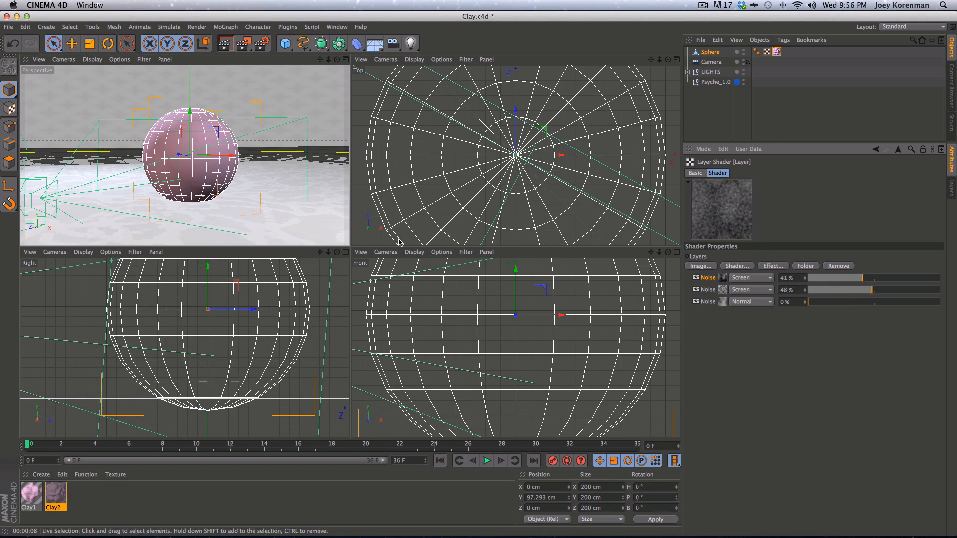
key(super+r)
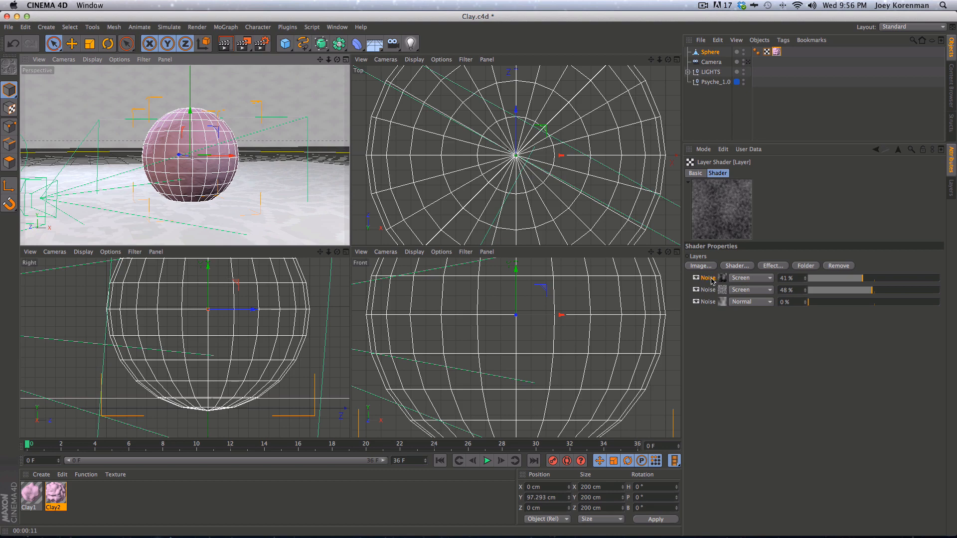
Change the top noise layer's type to Luka in the Bump Layer shader and return to the Clay2 material
click(711, 279)
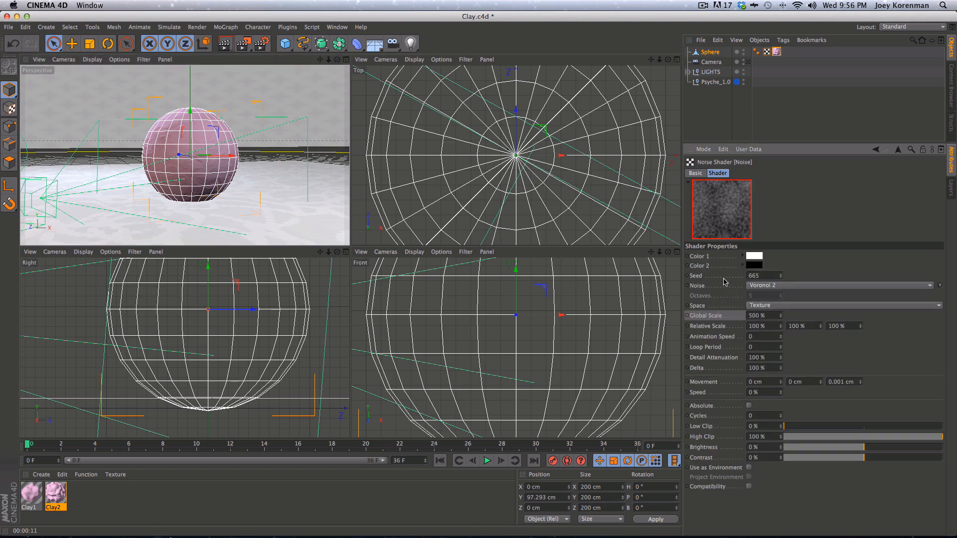
click(941, 287)
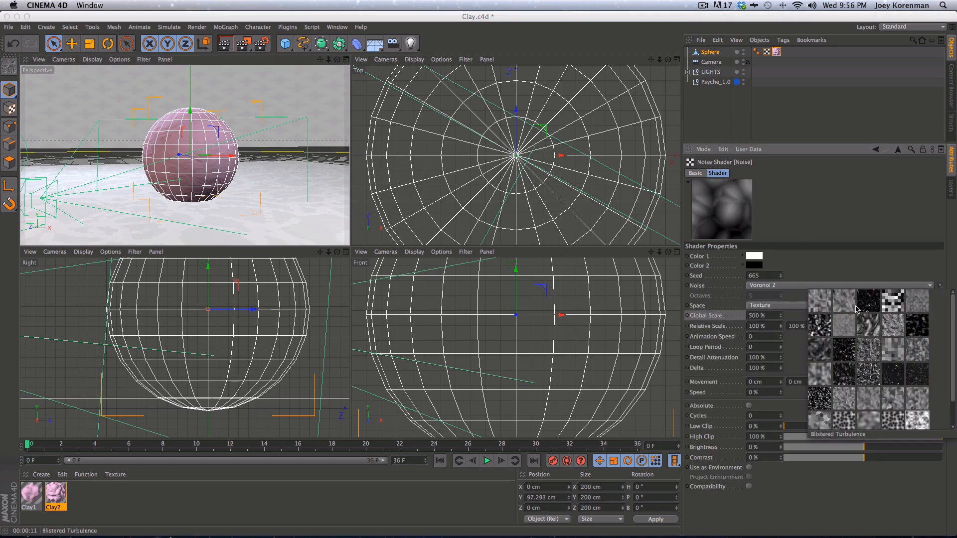
click(870, 351)
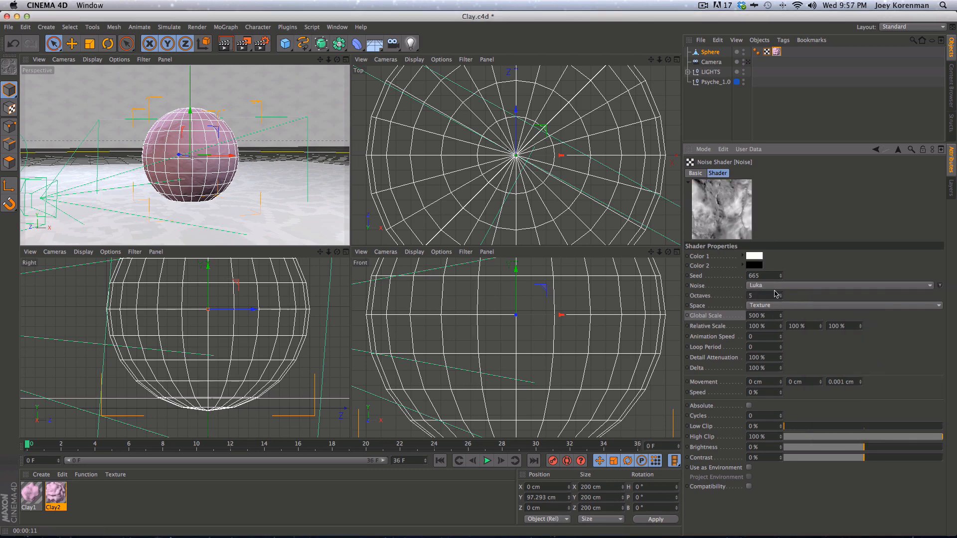
click(876, 150)
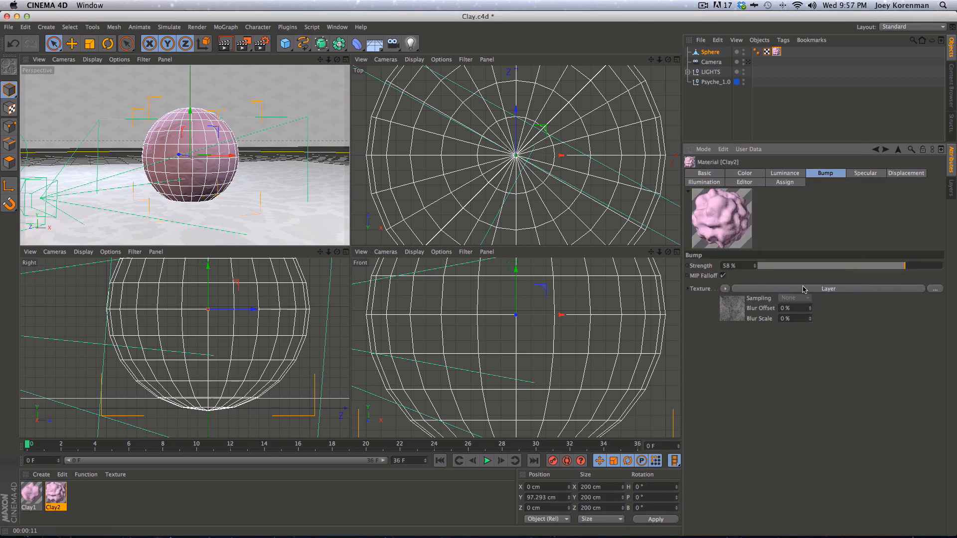
Set Clay2's Bump strength to 30% and render a preview
double_click(737, 266)
text(30)
key(Return)
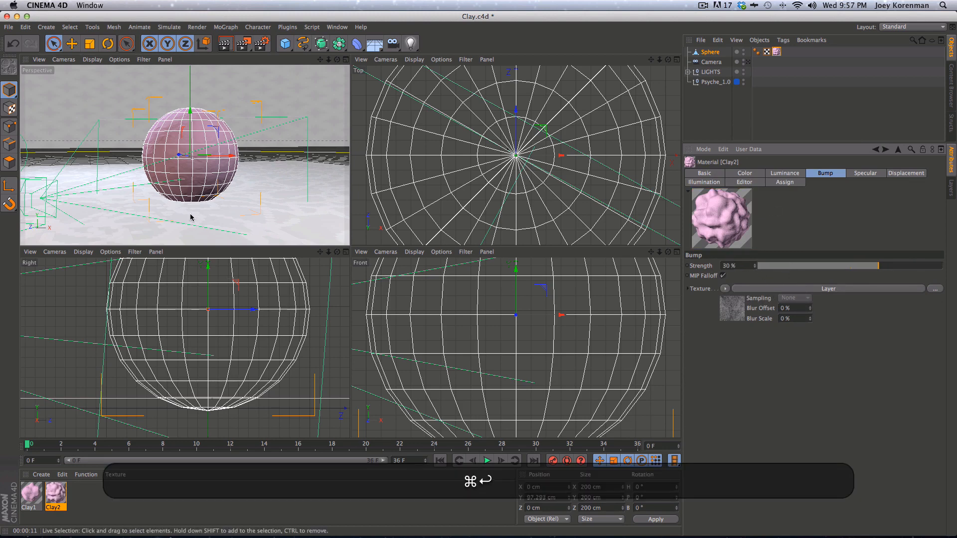
key(super+r)
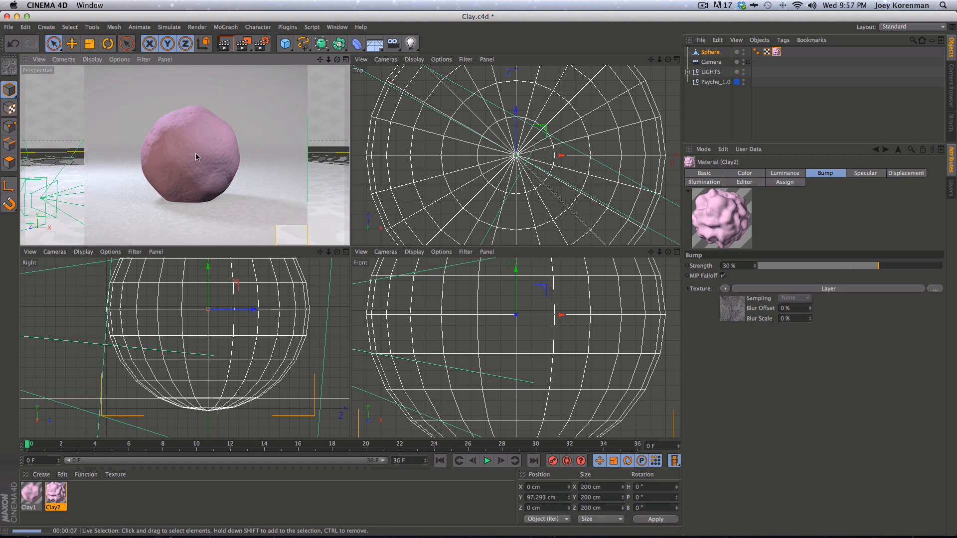
Set the Luka noise's Global Scale to 250% in the Bump Layer shader and render a preview
click(793, 288)
click(721, 279)
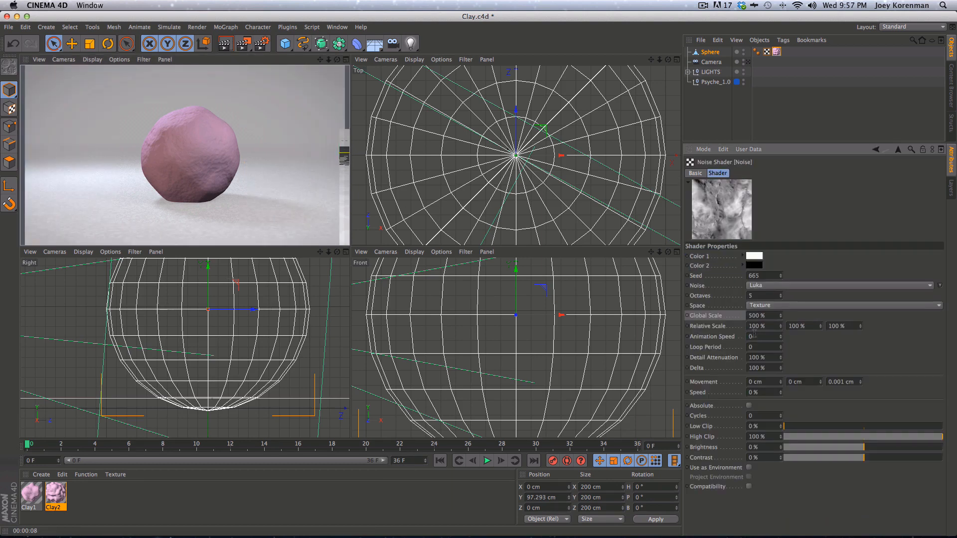
click(771, 316)
text(250)
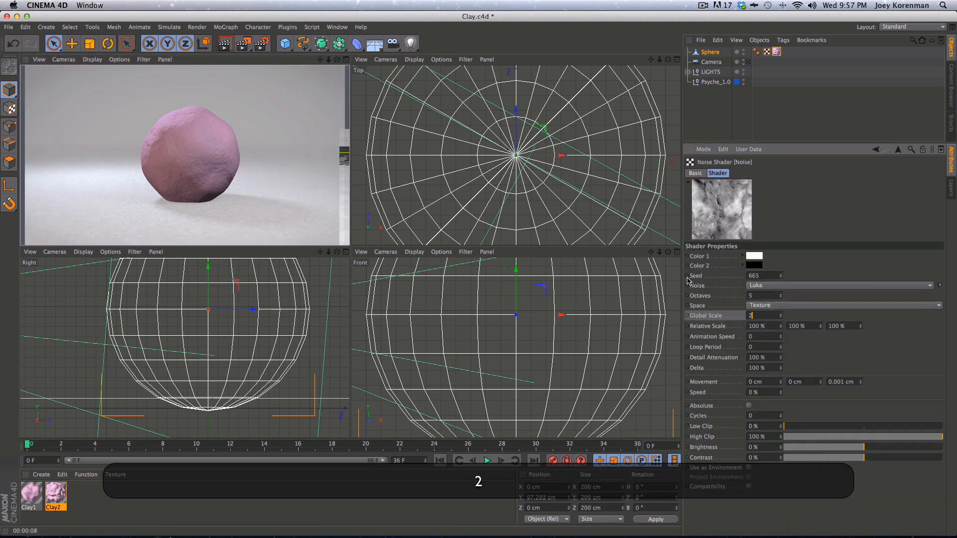
key(Return)
click(876, 149)
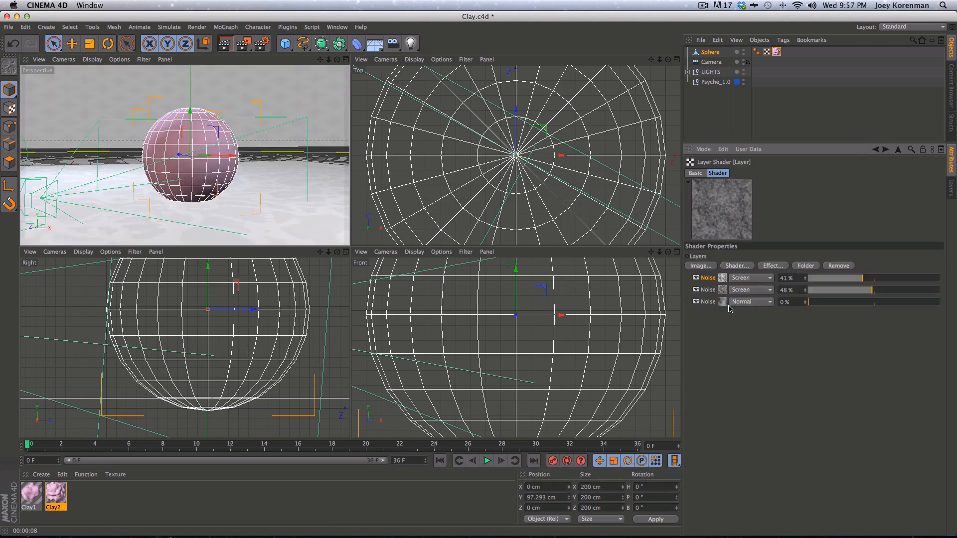
click(720, 293)
click(875, 149)
key(super+r)
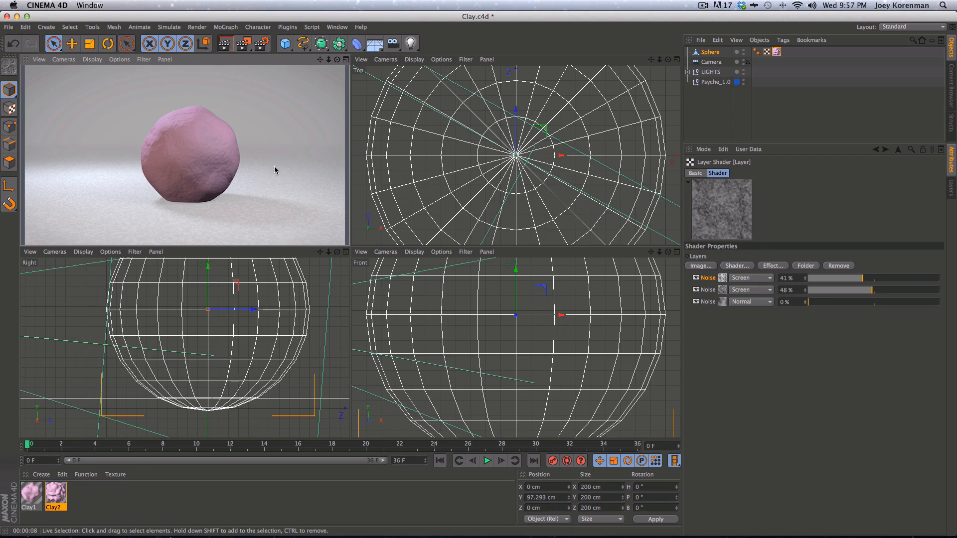
Return to Clay2's Bump channel and copy its Layer shader
click(876, 150)
click(708, 174)
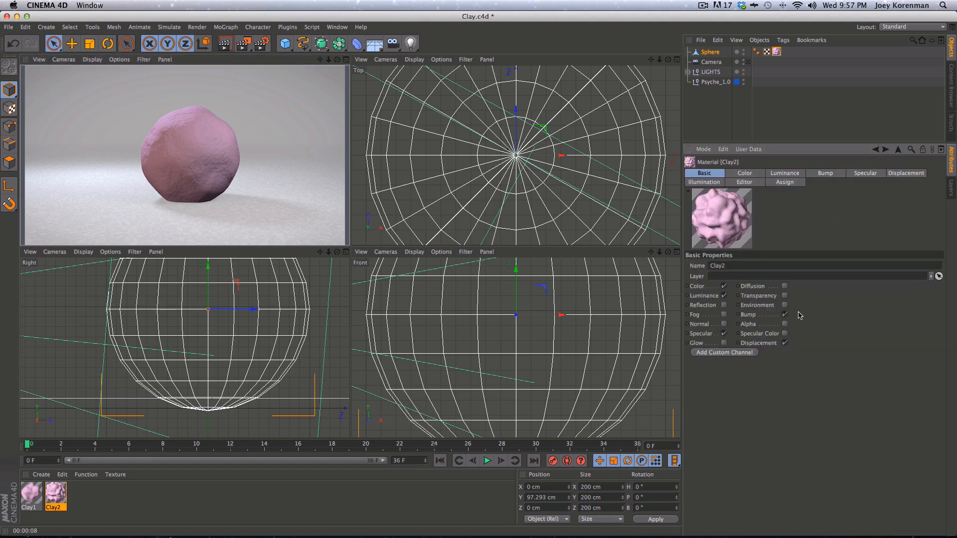
click(829, 174)
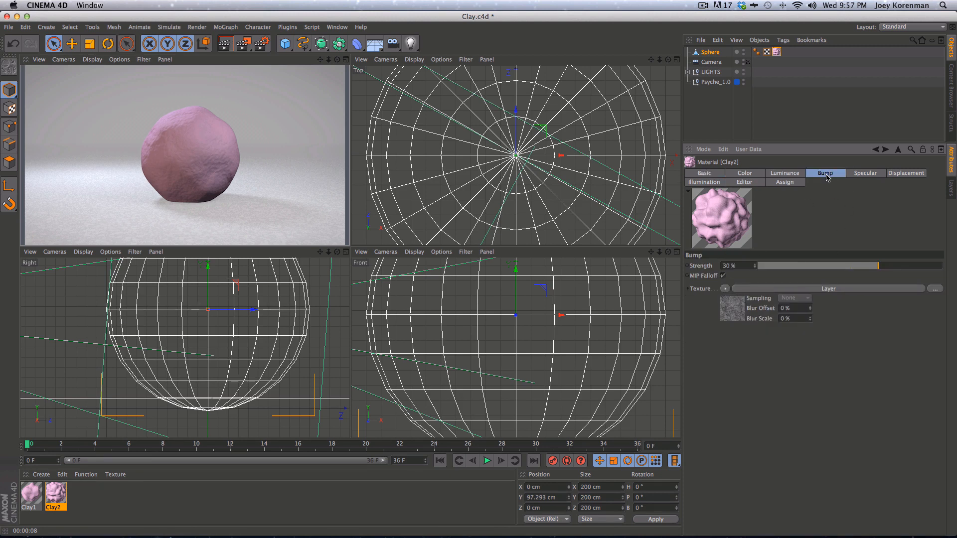
click(725, 289)
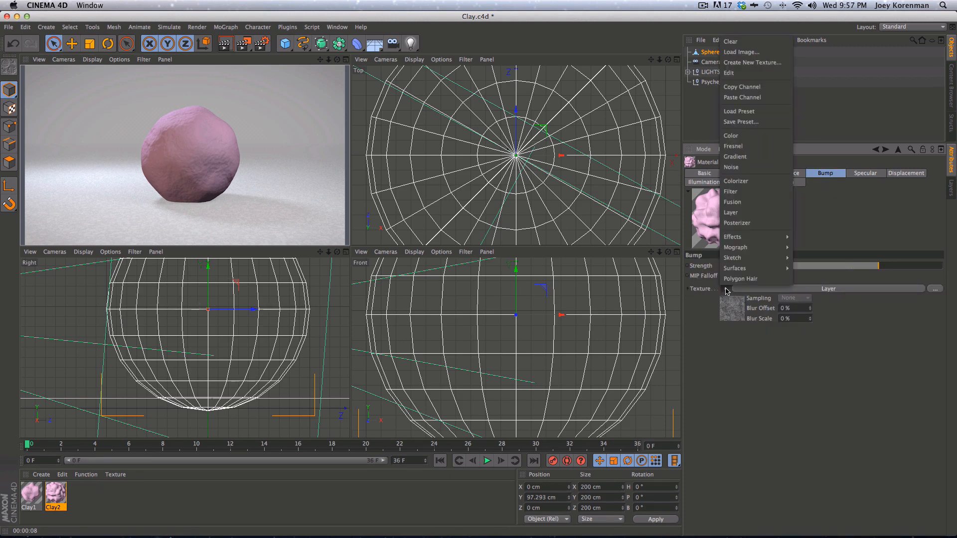
click(751, 87)
Enable Clay2's Diffusion channel, paste the copied Layer shader as its texture, and render a preview
click(704, 173)
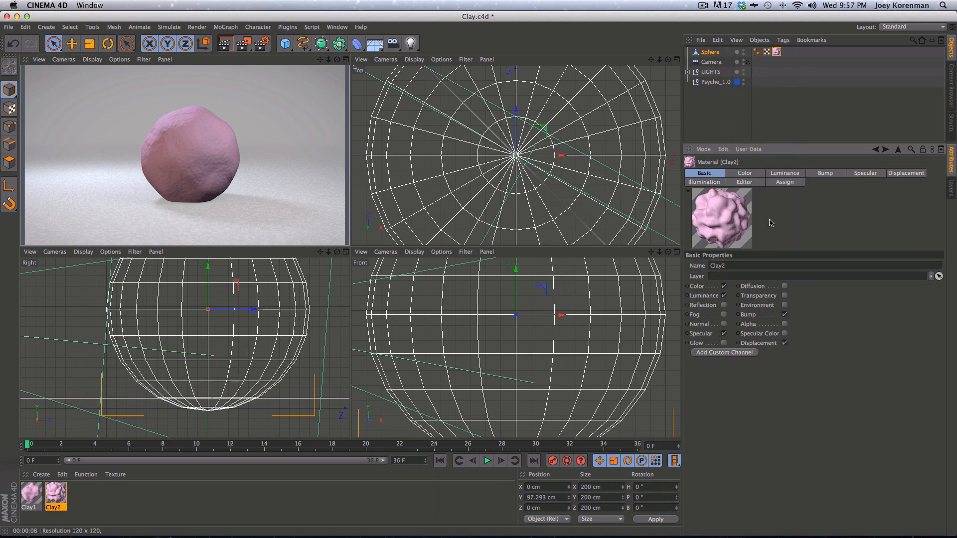
click(785, 286)
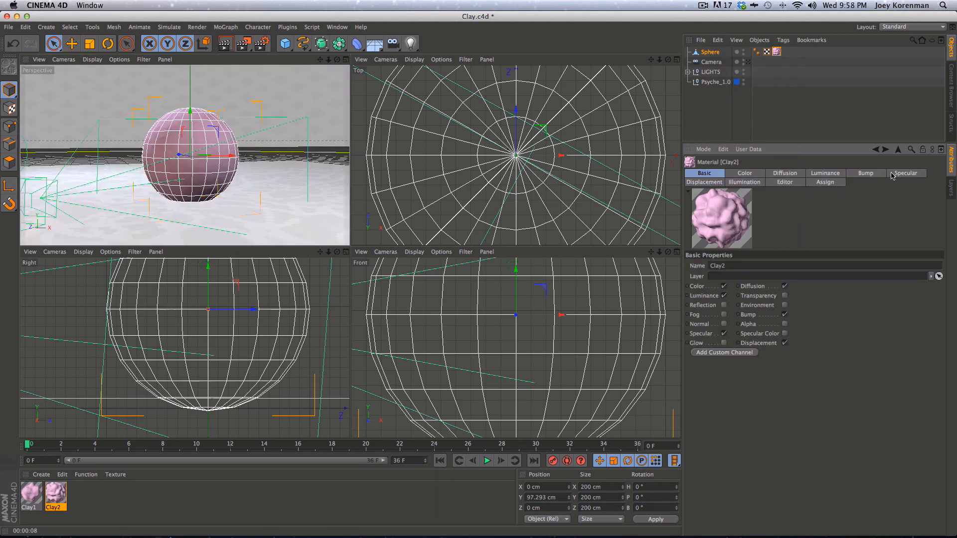
click(785, 174)
click(744, 308)
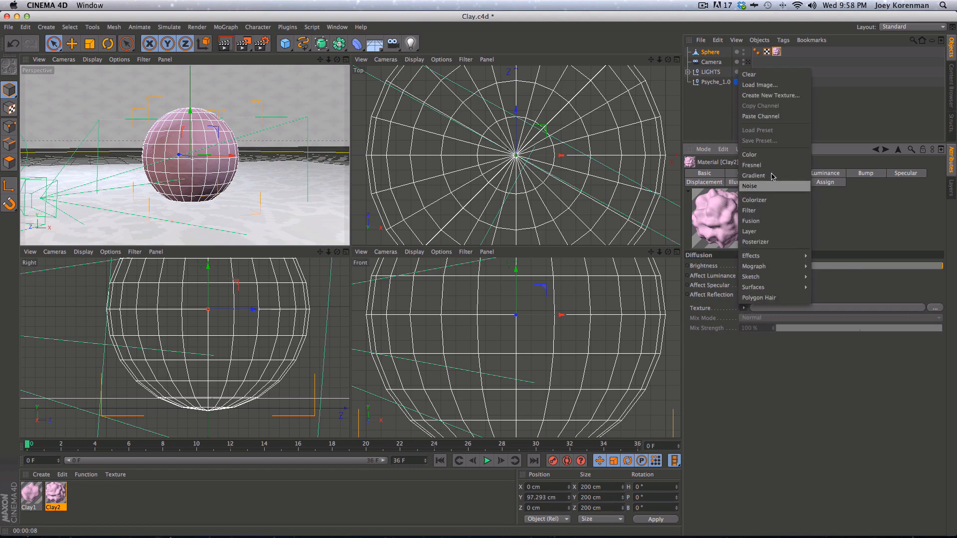
click(748, 231)
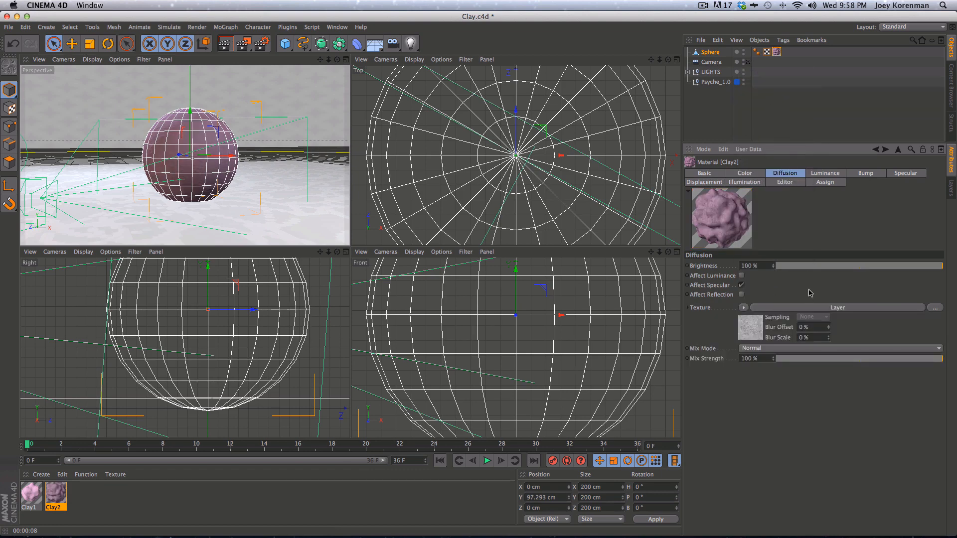
key(super+r)
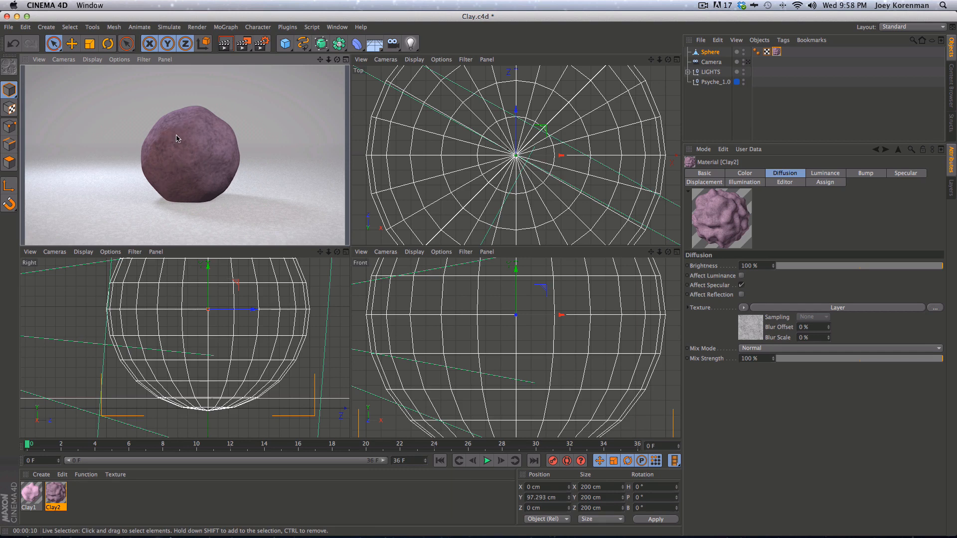
Try a Diffusion brightness of 46%, restore it to 100%, and test a mix strength of 50% with a preview render
click(853, 268)
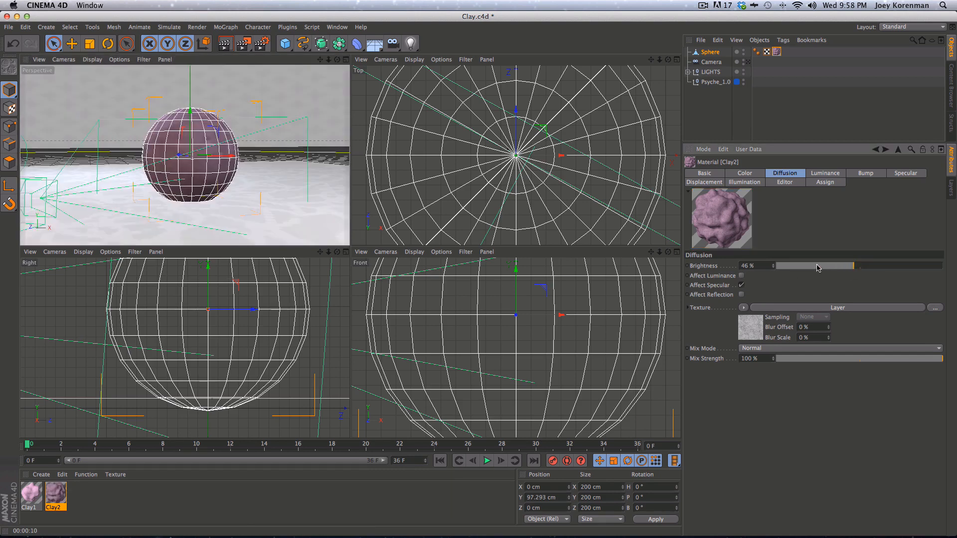
drag(817, 266, 942, 265)
drag(810, 359, 836, 359)
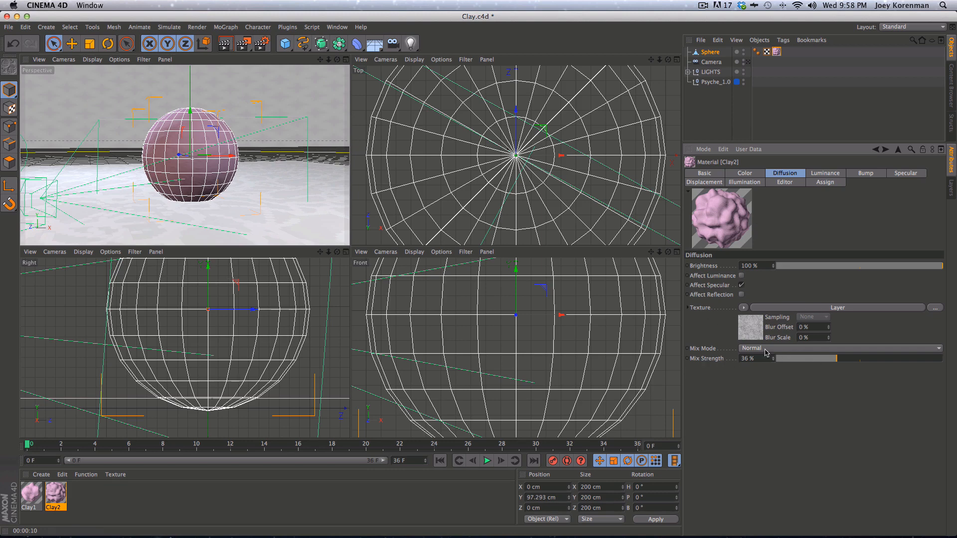
click(807, 358)
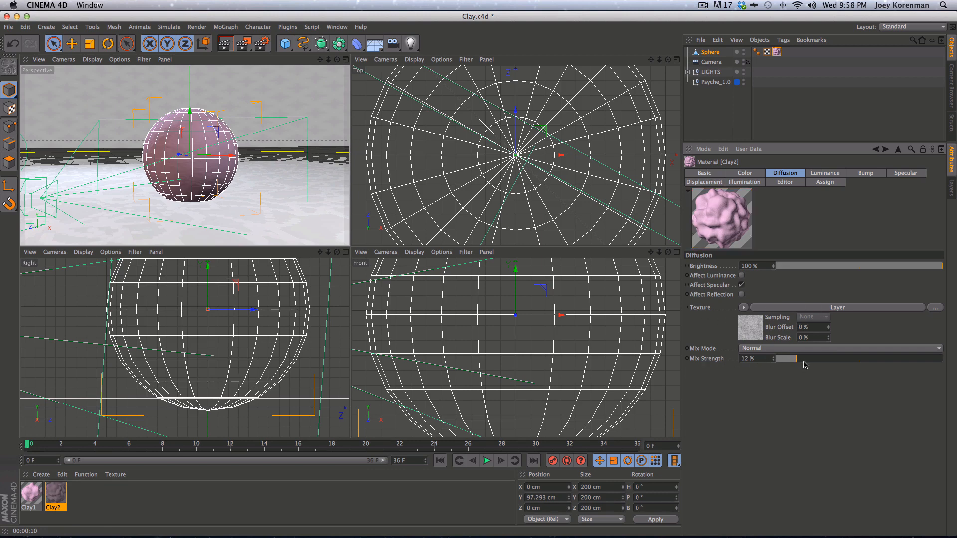
click(859, 359)
key(super+r)
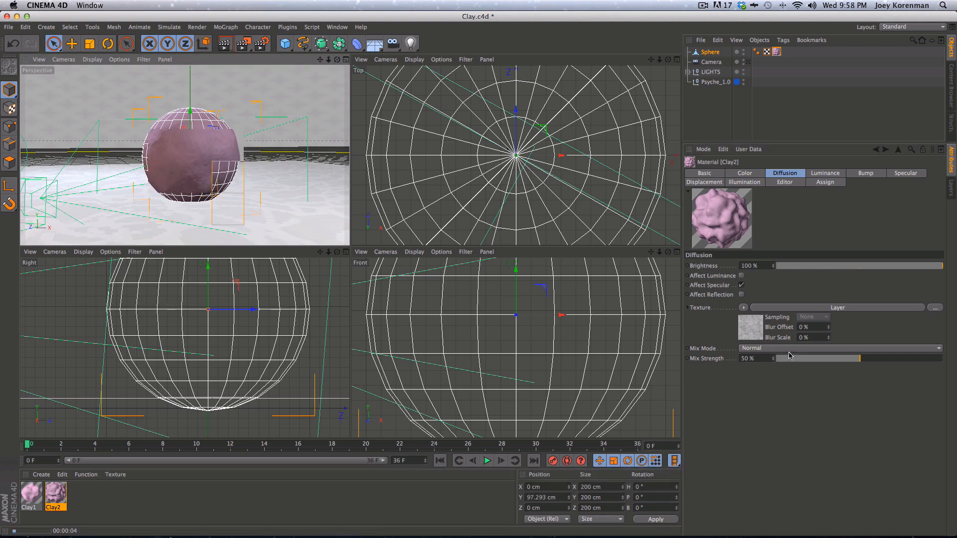
Set the Diffusion mix strength to 10% and render a preview
click(755, 358)
text(10)
key(super+Return)
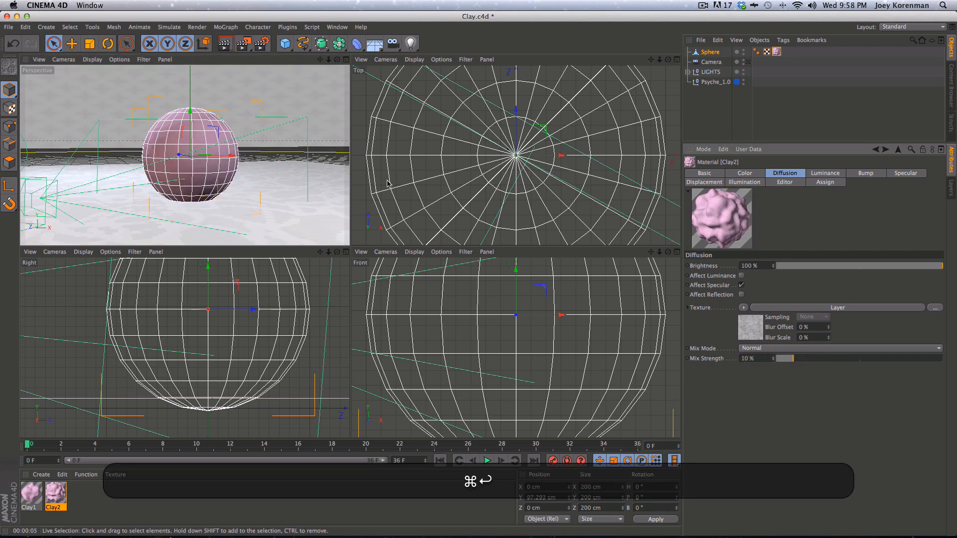
key(super+r)
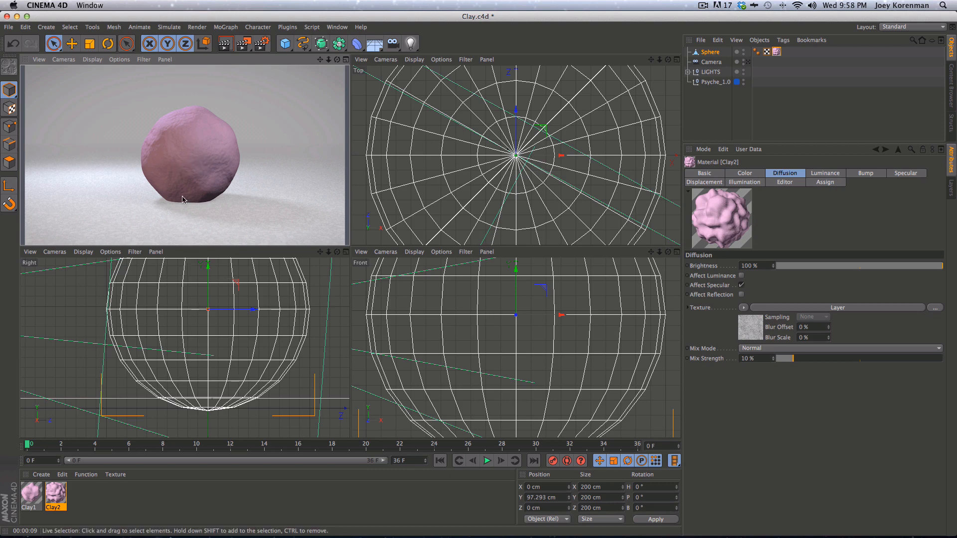
Enable Ambient Occlusion and the Physical renderer's Indirect Illumination in the render settings, then render a preview
click(262, 44)
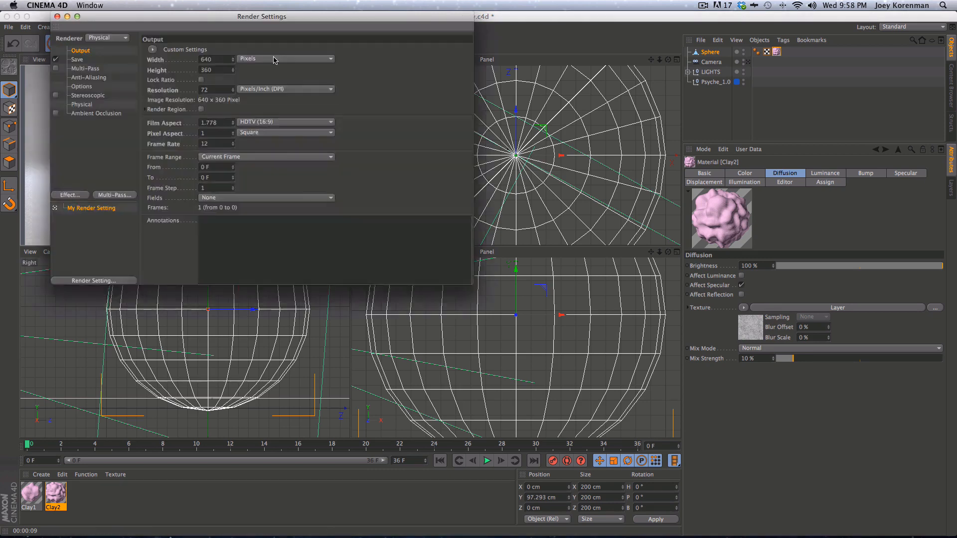
click(55, 113)
click(81, 104)
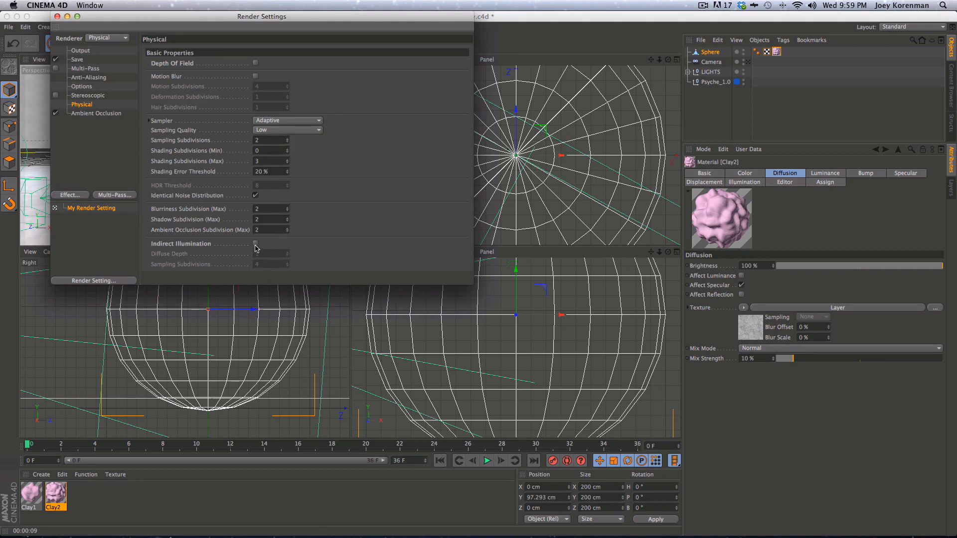
click(256, 243)
click(57, 16)
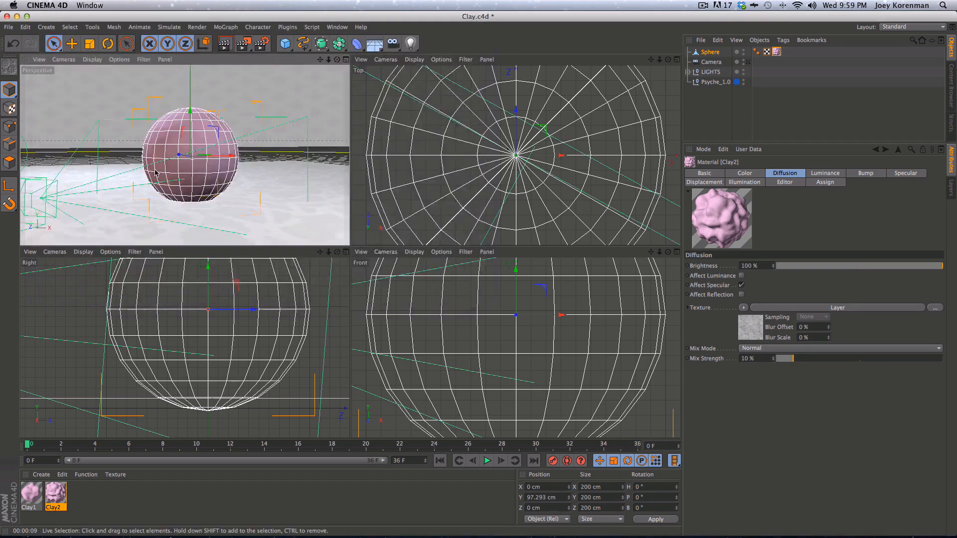
key(super+r)
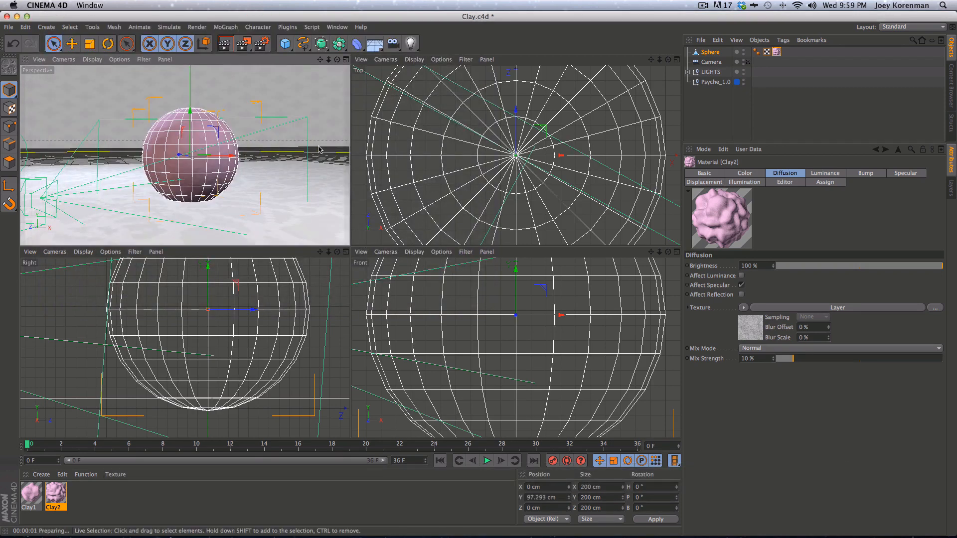
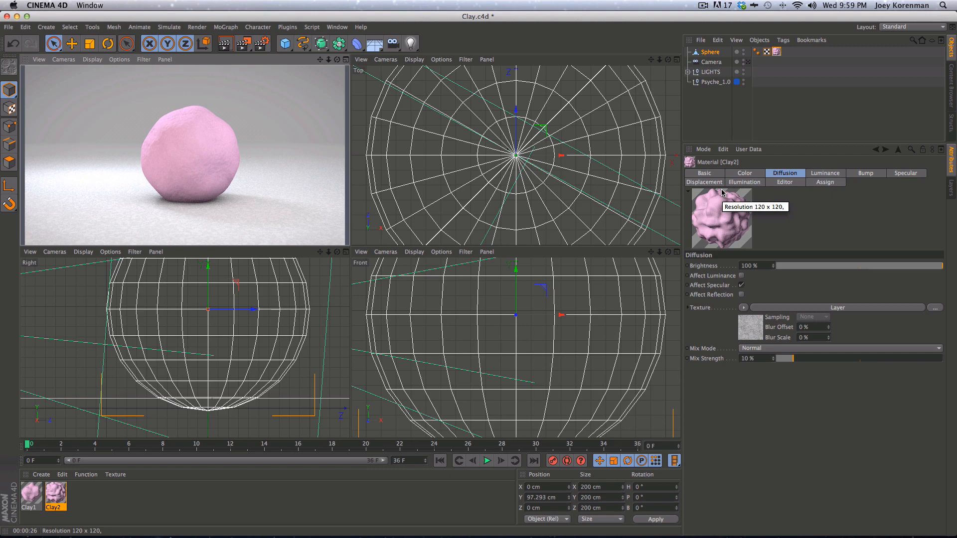
Save the scene with nothing selected and reselect the Sphere
click(724, 122)
key(super+s)
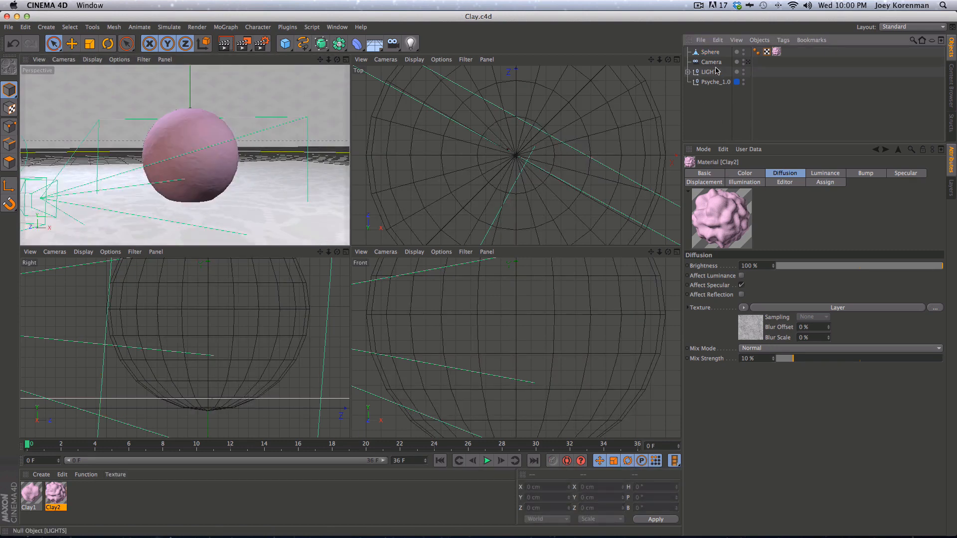
click(710, 53)
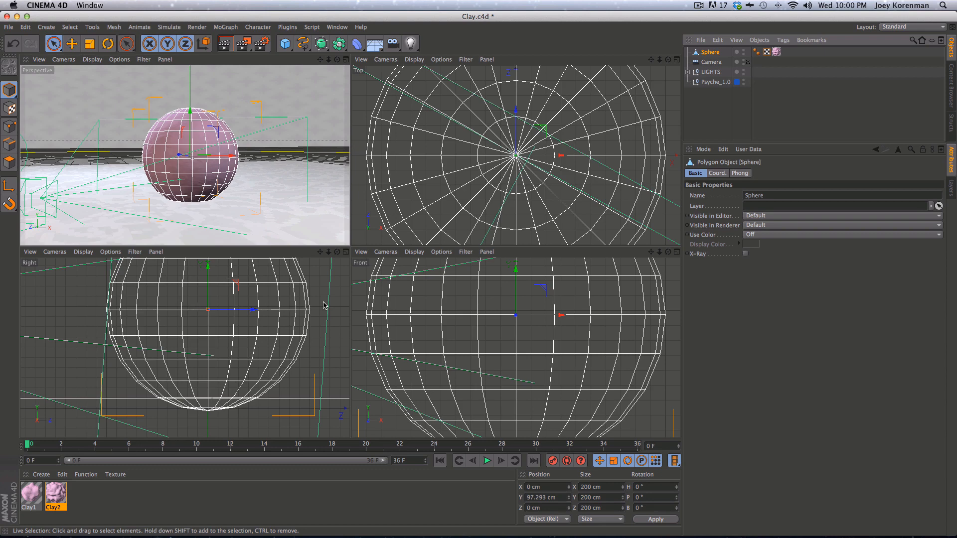
Save the scene and switch the Sphere to point editing mode
key(super+s)
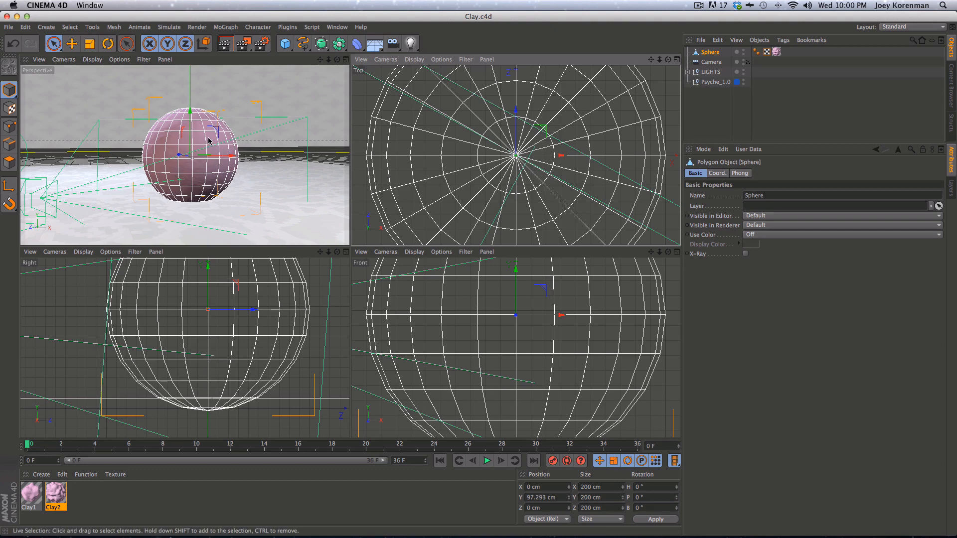
click(9, 129)
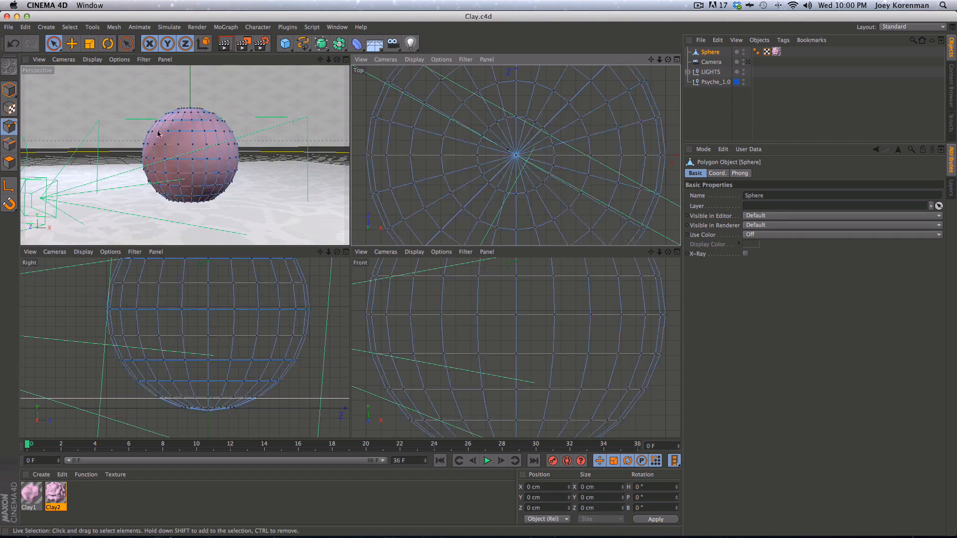
click(9, 163)
click(10, 126)
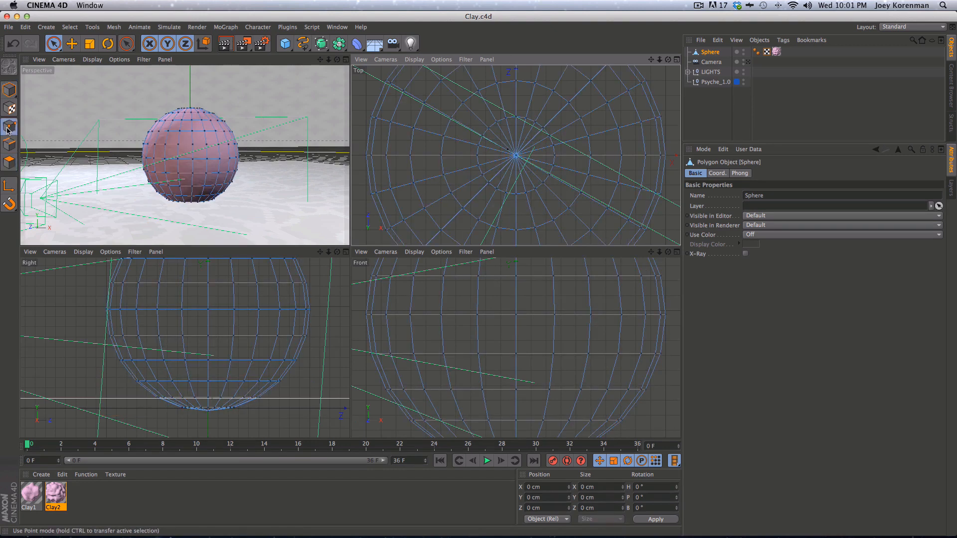
Try smearing the top of the Sphere's mesh inward with the Brush tool, and undo the deformation
key(m)
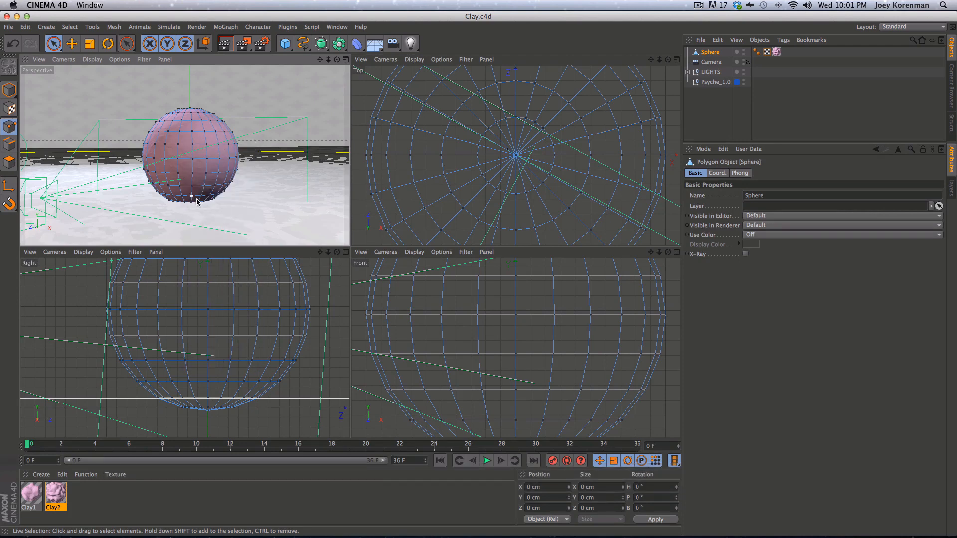
key(m)
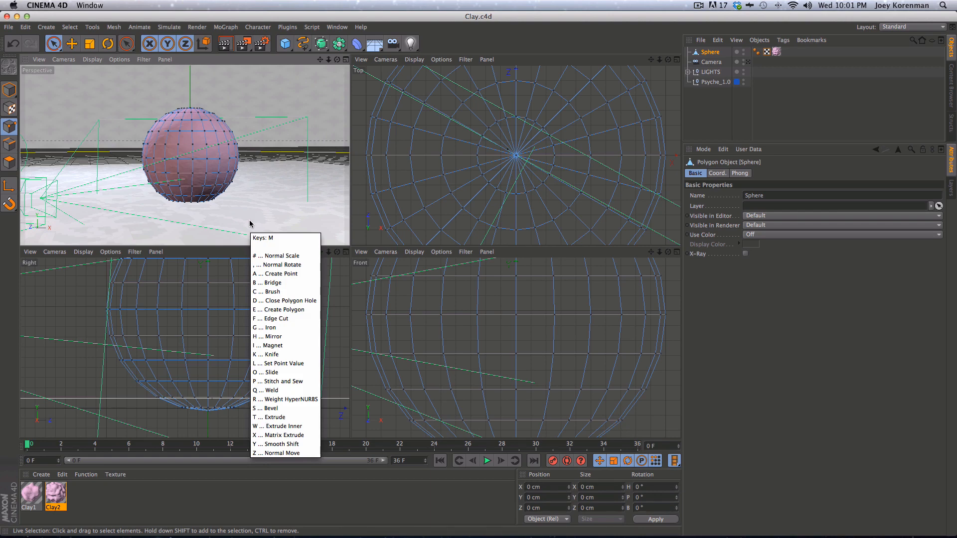
key(c)
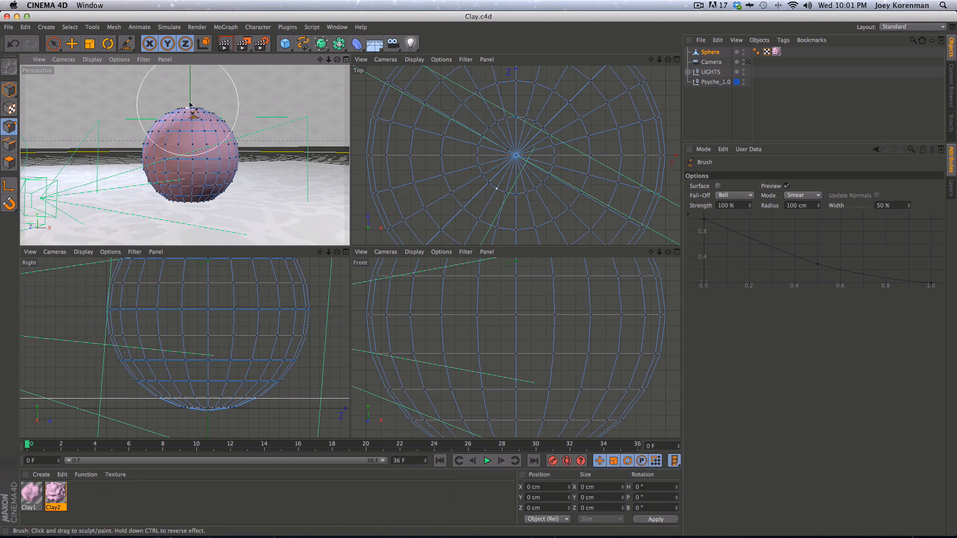
drag(190, 104, 188, 108)
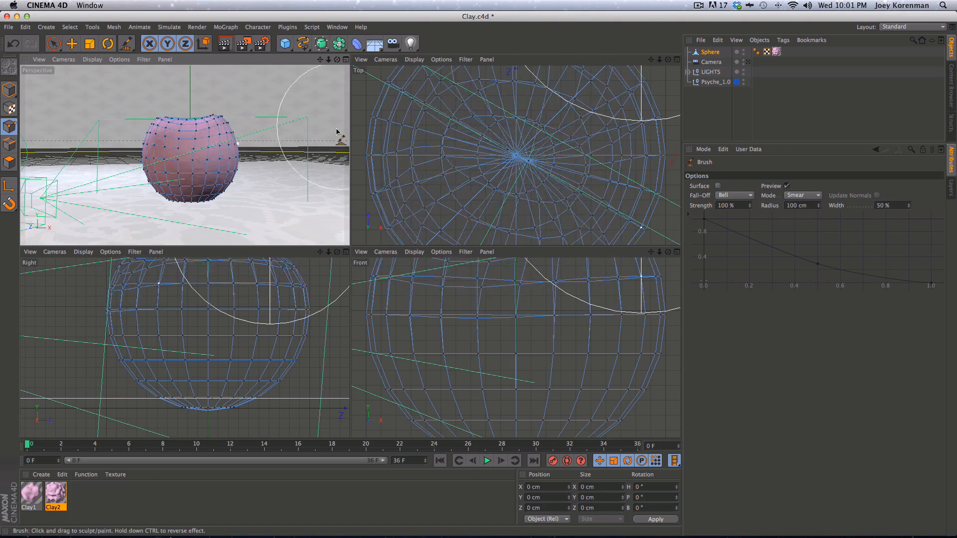
key(super+z)
key(super+z)
key(super+z)
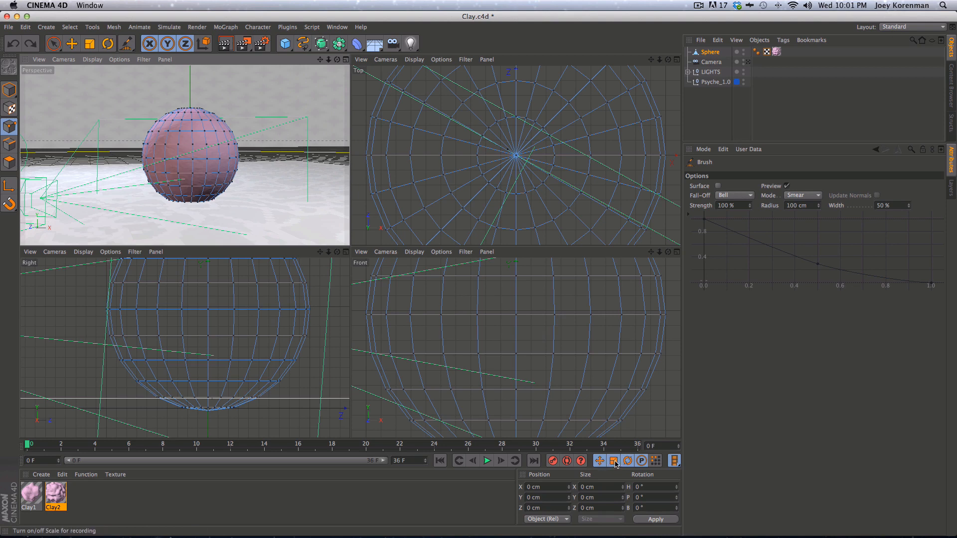
Enable point-level animation for keyframe recording and save the scene with the Sphere selected
click(656, 461)
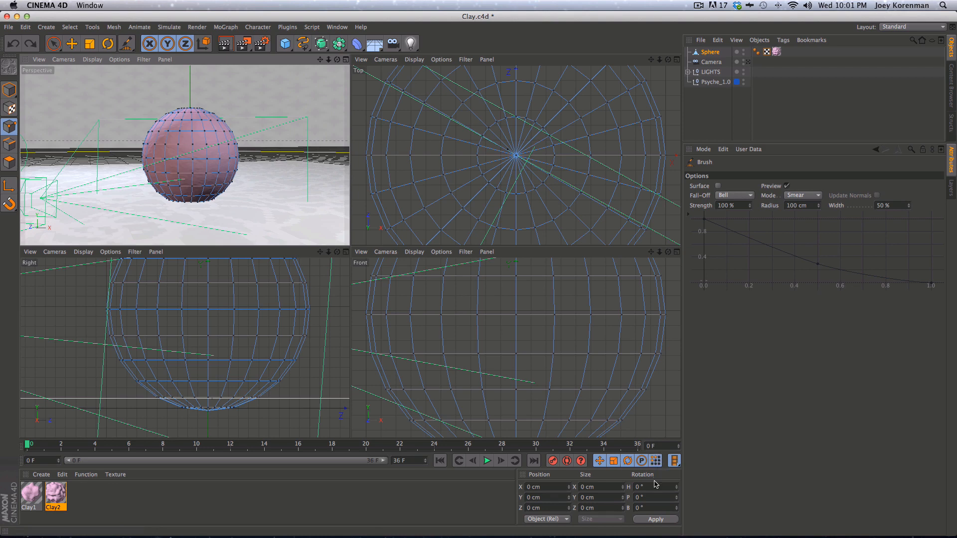
click(568, 461)
click(710, 52)
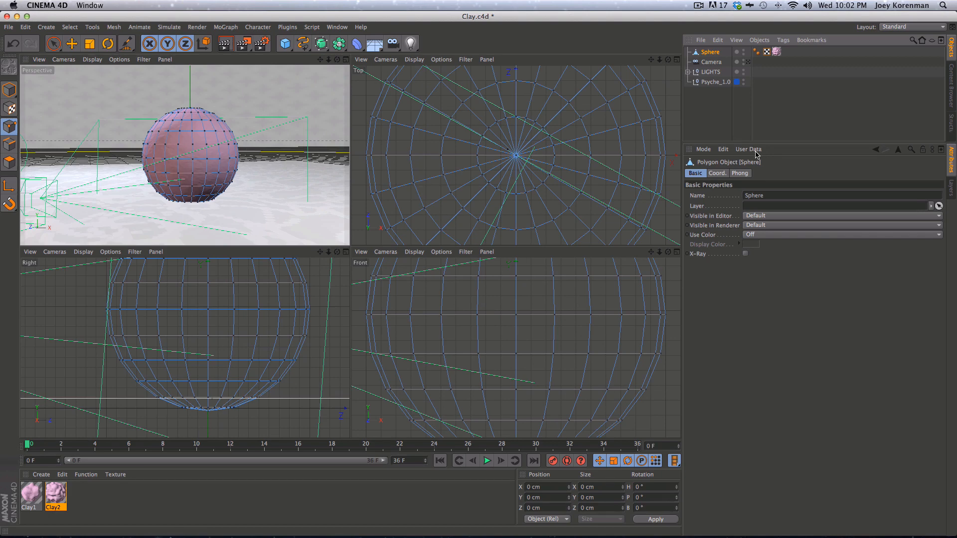
key(super+s)
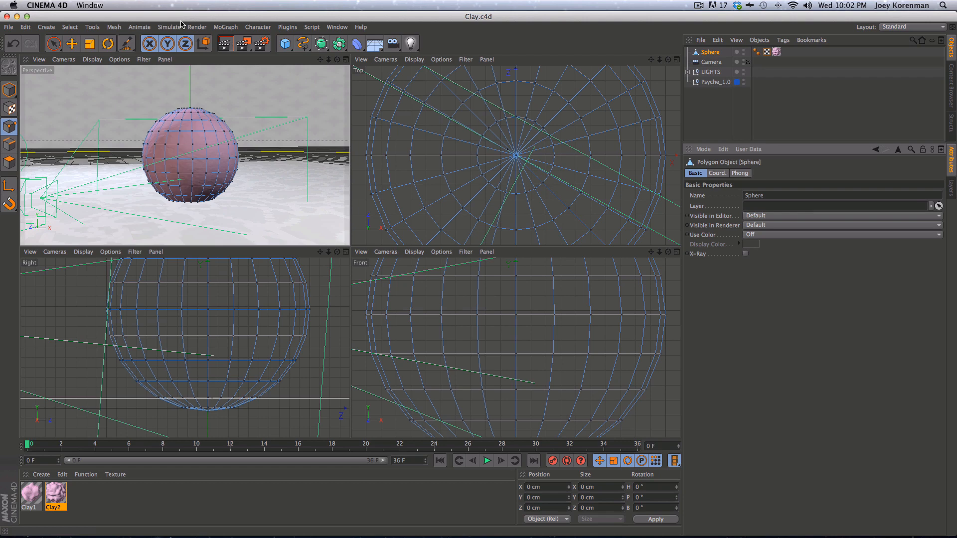
Raise the Sphere out of view to a Y position of 392.293 cm
click(708, 53)
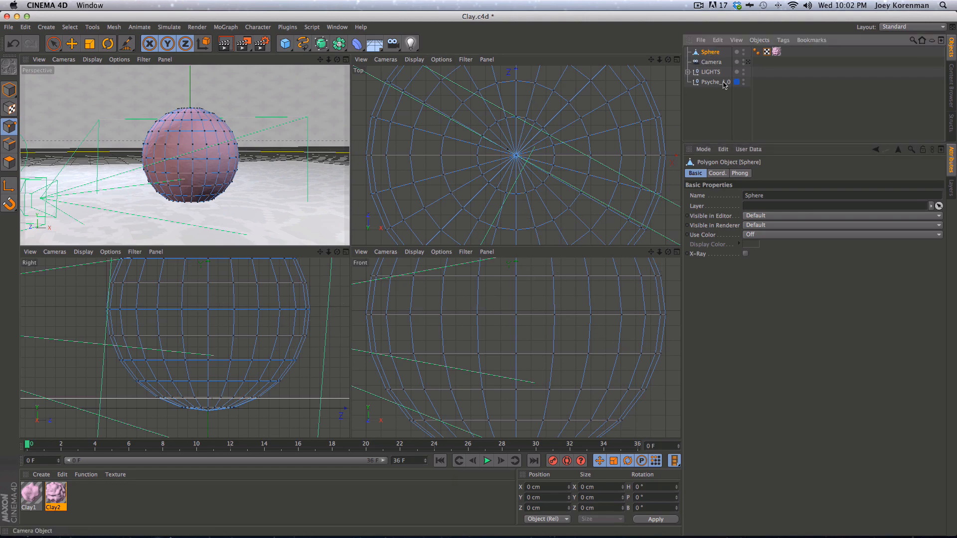
click(717, 173)
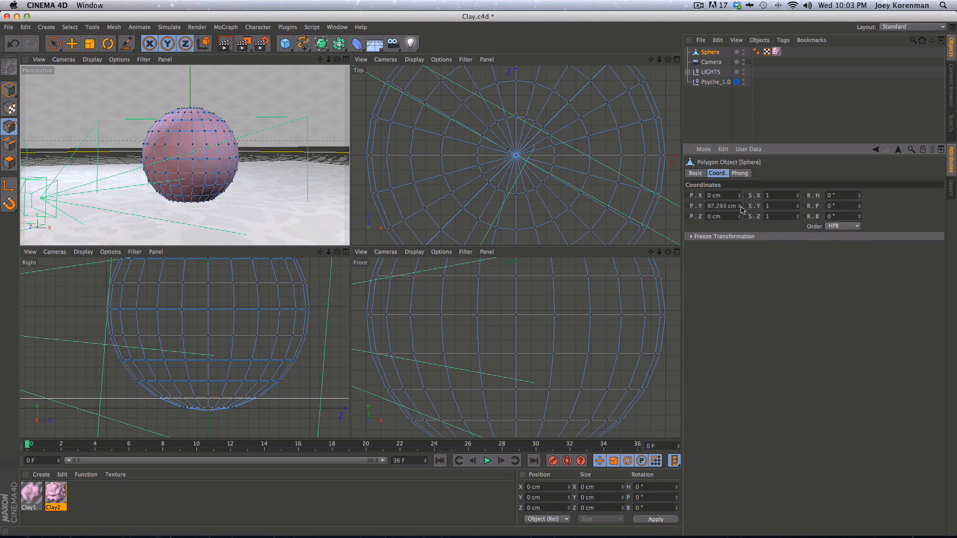
drag(742, 210, 698, 63)
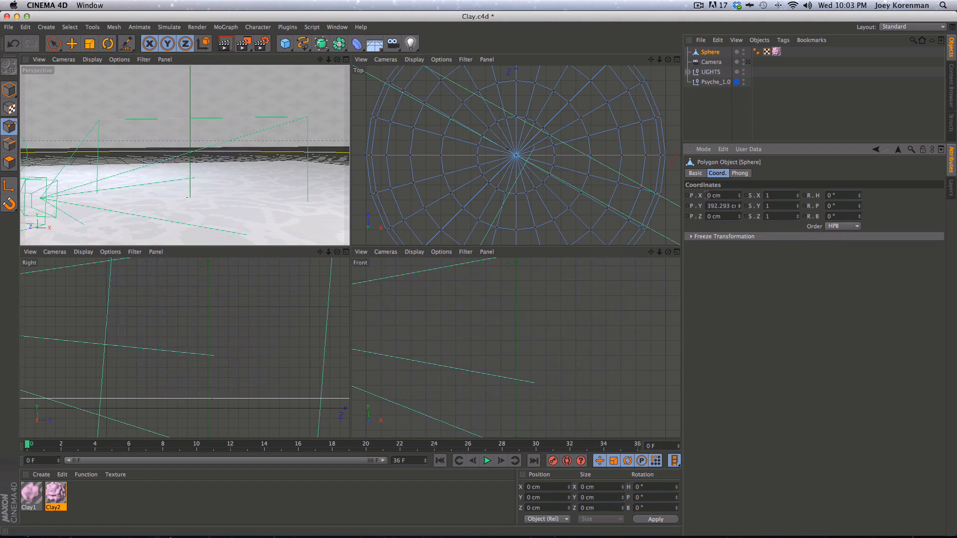
Add a Protection tag to the Camera and clear the selection
click(712, 61)
right_click(711, 61)
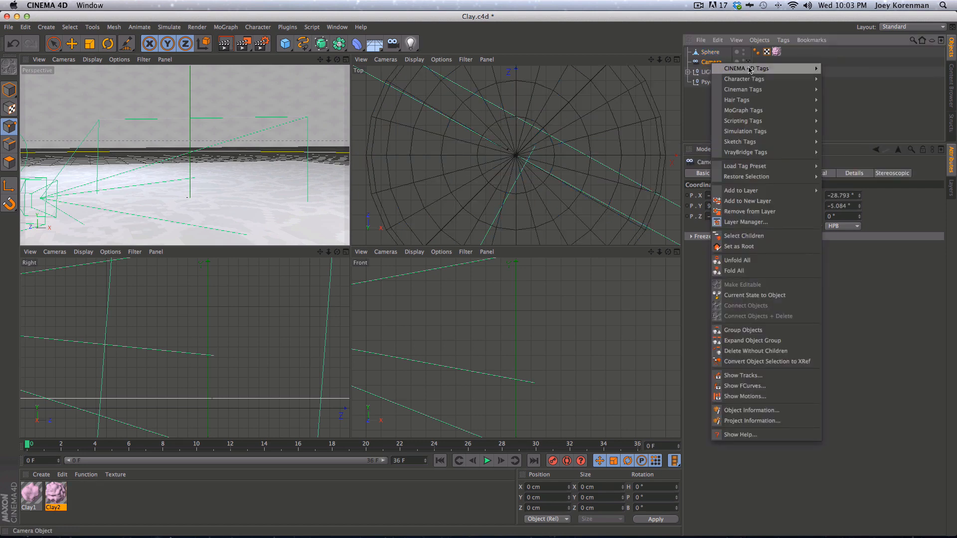
mouse_move(768, 68)
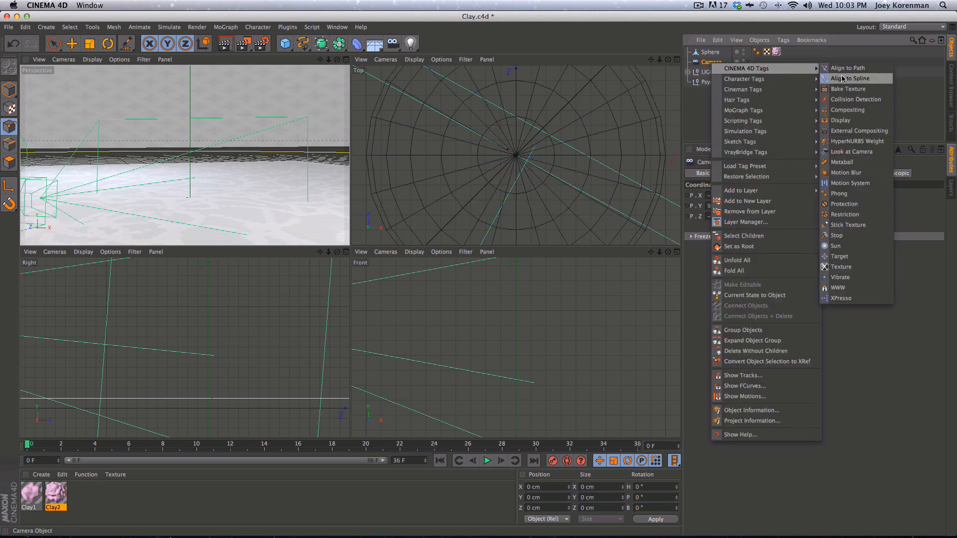
click(845, 204)
click(751, 71)
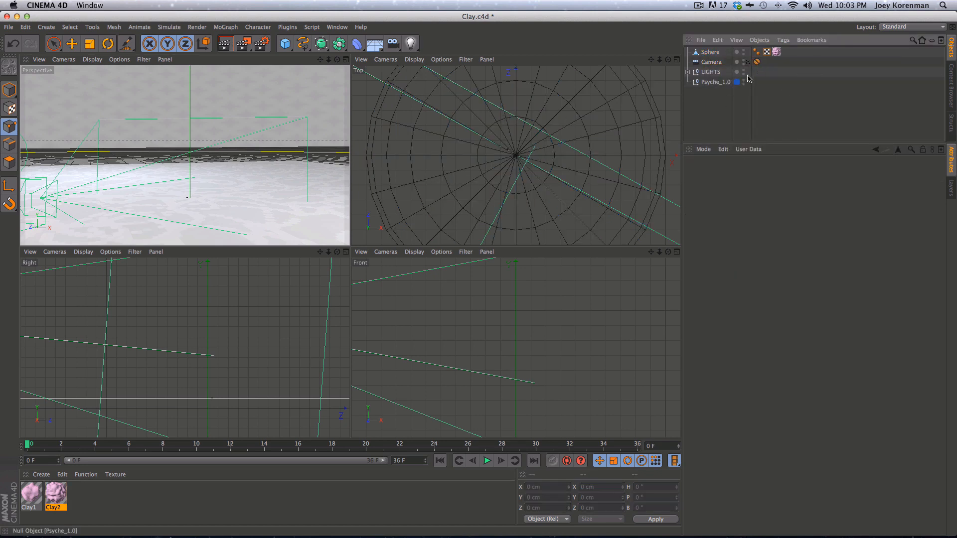
Look through the scene Camera and delete its Protection tag so the framing can be adjusted
click(748, 62)
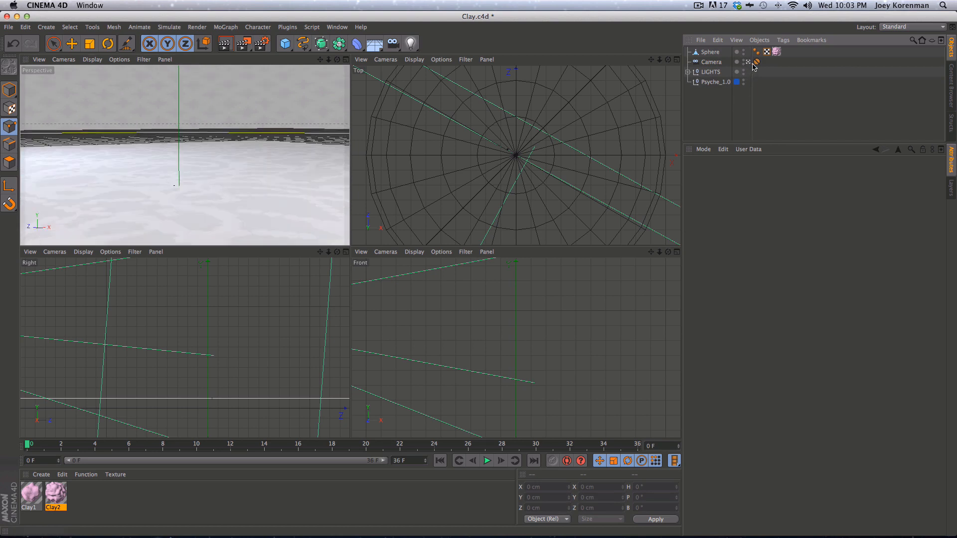
click(756, 63)
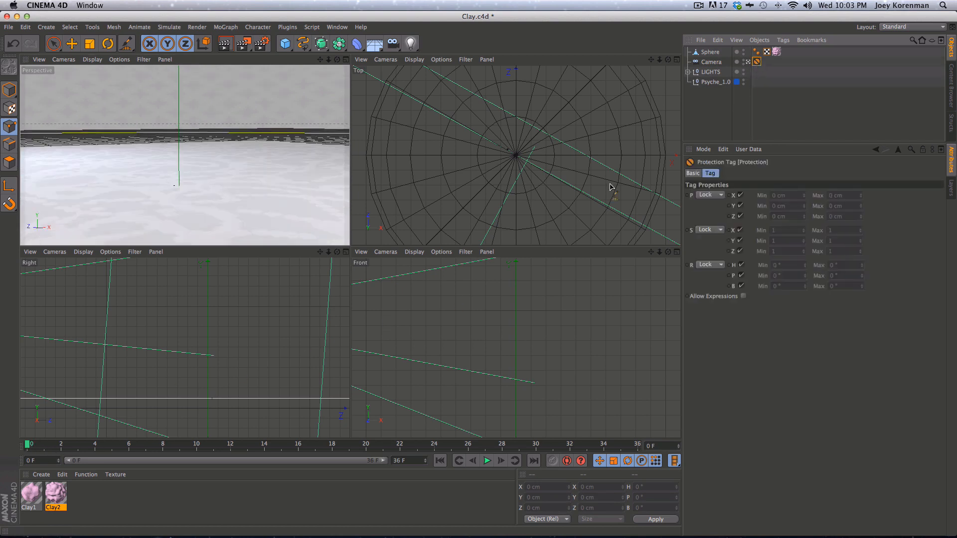
click(748, 62)
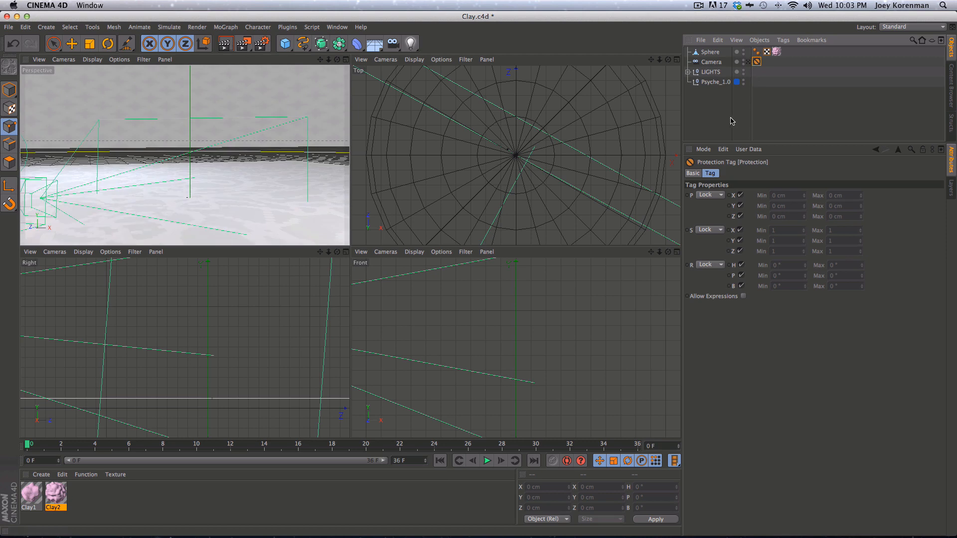
click(748, 62)
click(721, 109)
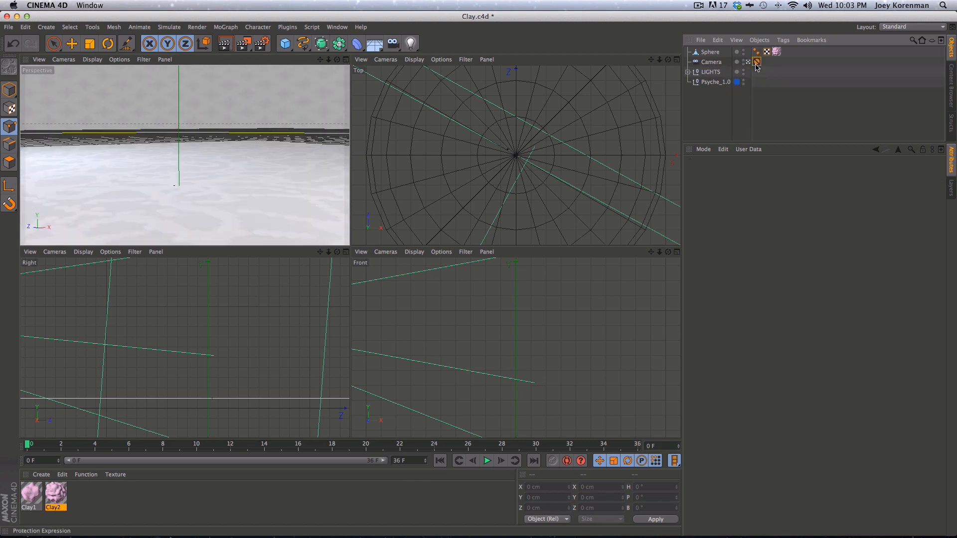
click(756, 61)
key(BackSpace)
Lower the Sphere to a Y position of 107.293 cm and reframe the Camera closer around it
click(719, 52)
mouse_move(741, 209)
mouse_down()
mouse_move(763, 358)
mouse_move(763, 347)
mouse_up()
key(2)
mouse_move(236, 150)
mouse_down()
mouse_move(219, 156)
mouse_move(220, 193)
mouse_move(215, 184)
mouse_up()
key(1)
key(3)
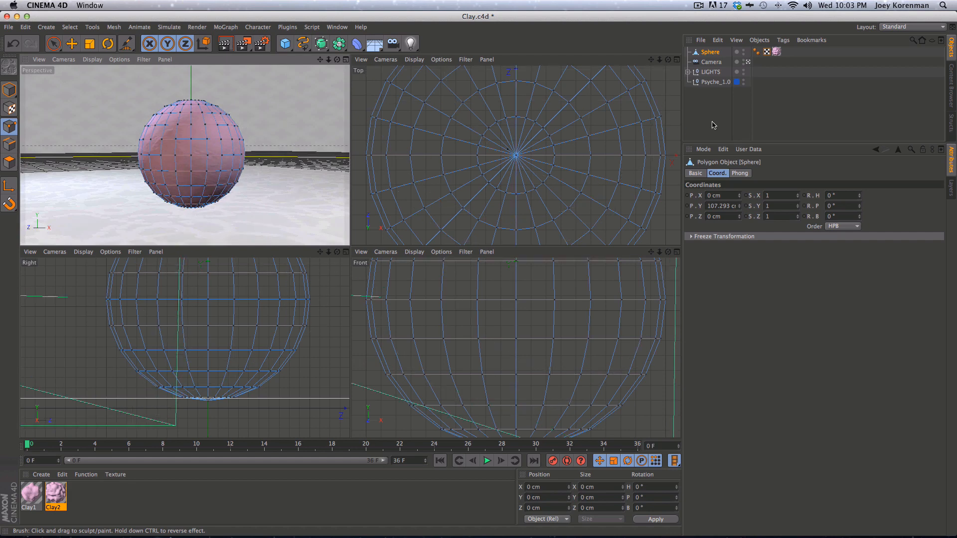
Lock the reframed Camera's position, scale and rotation with a Protection tag
click(710, 63)
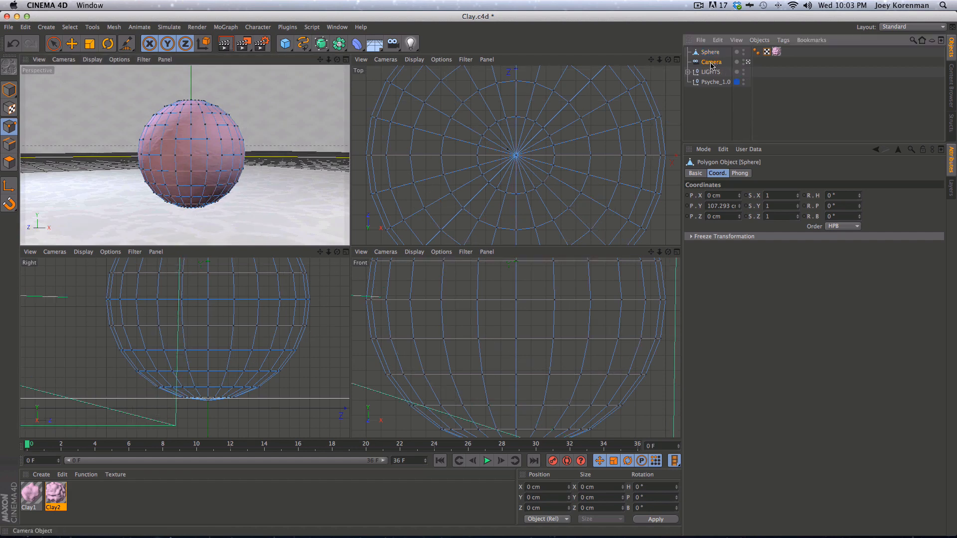
right_click(714, 63)
mouse_move(718, 67)
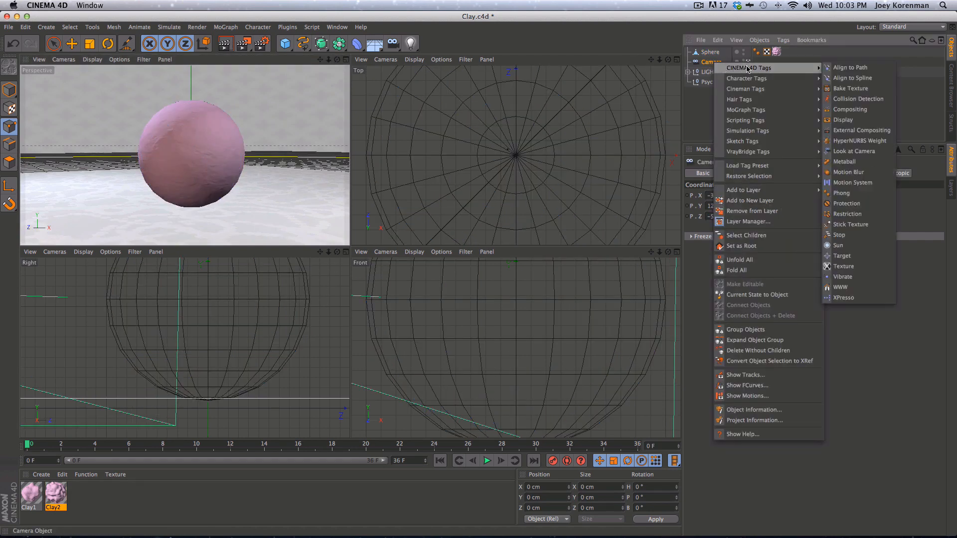
click(856, 208)
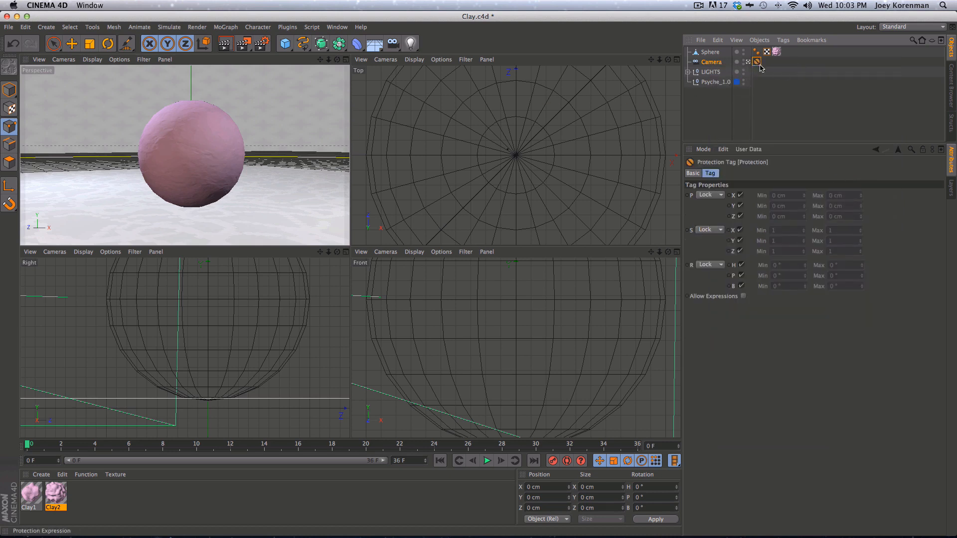
Test the Camera lock by orbiting in the camera view and in the default view, and return to the Camera
key(3)
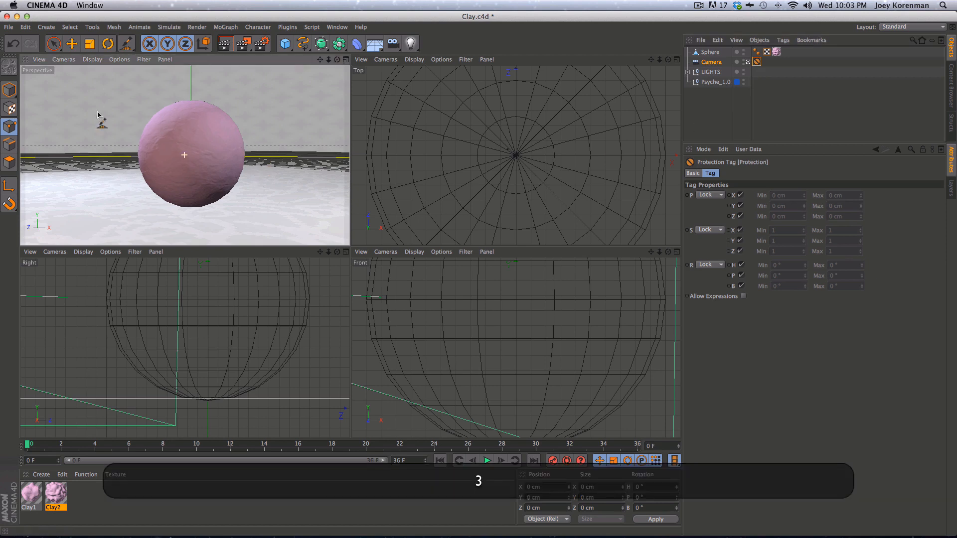
click(720, 111)
click(748, 61)
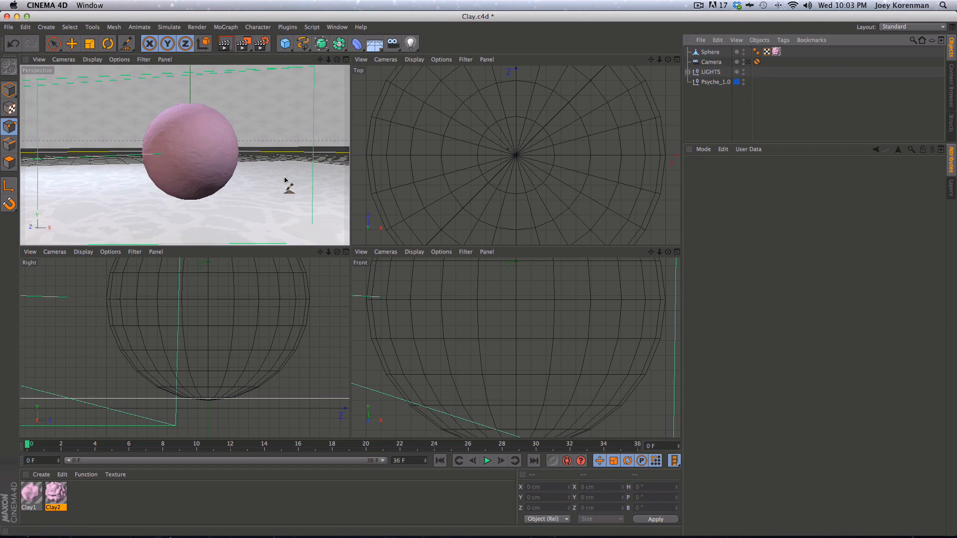
key(3)
drag(285, 180, 201, 129)
key(3)
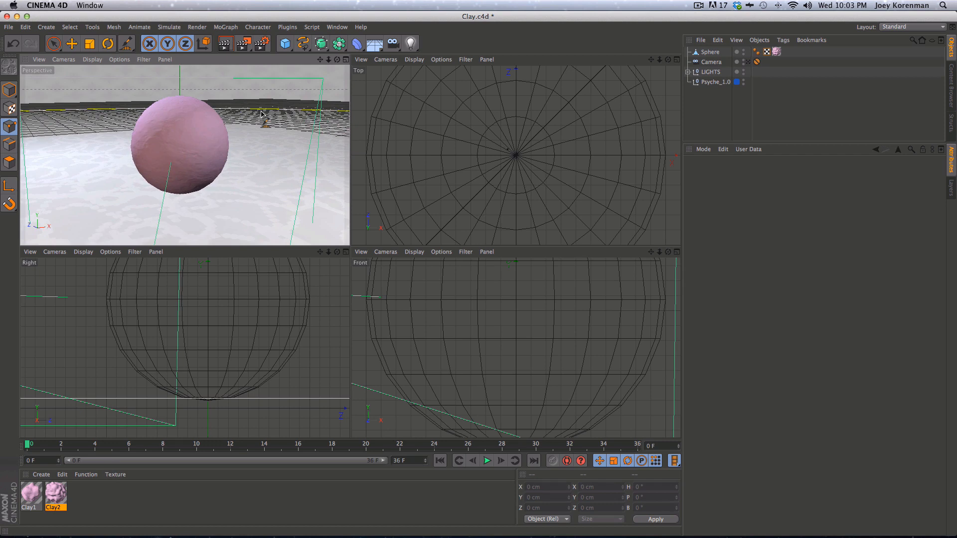
click(748, 61)
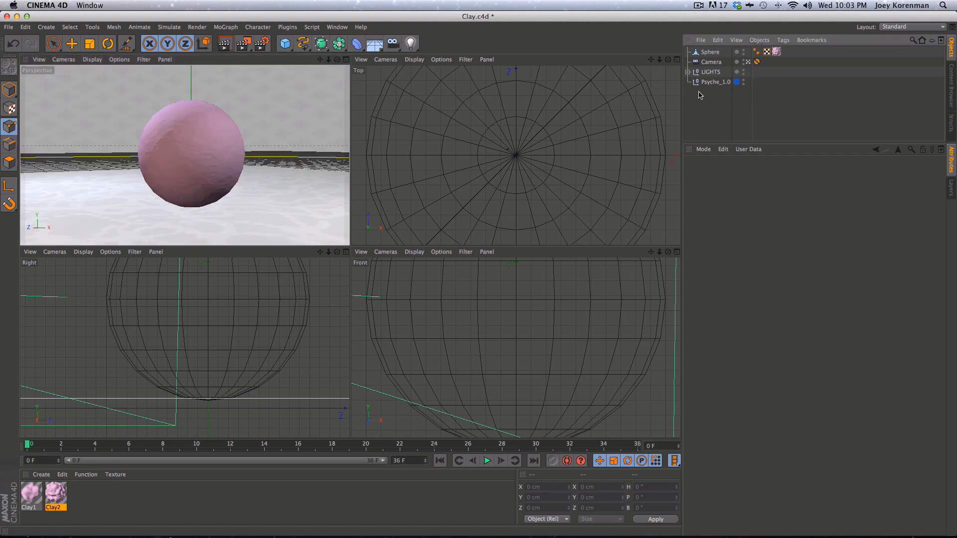
Raise the Sphere above the frame to a Y position of 378.293 cm and keyframe it at frame 0
click(710, 52)
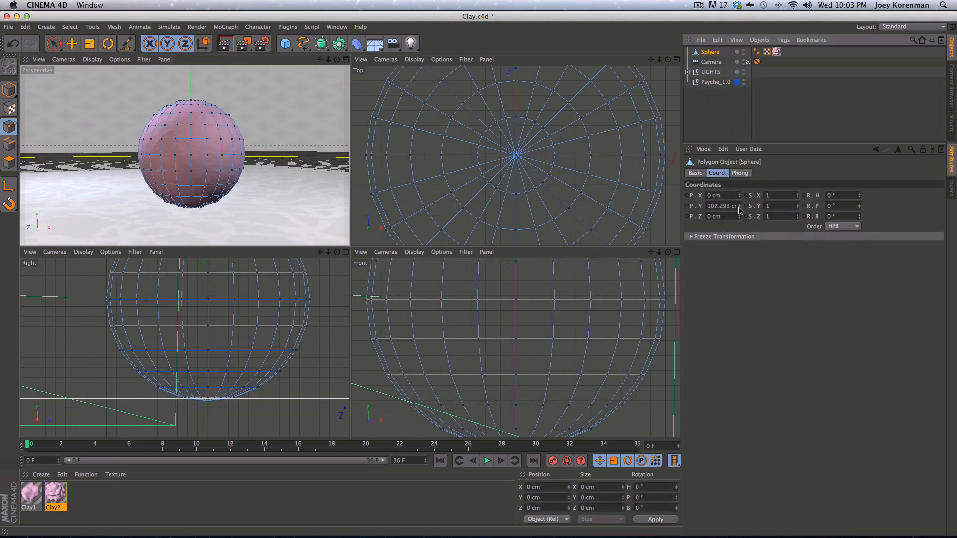
drag(740, 210, 707, 74)
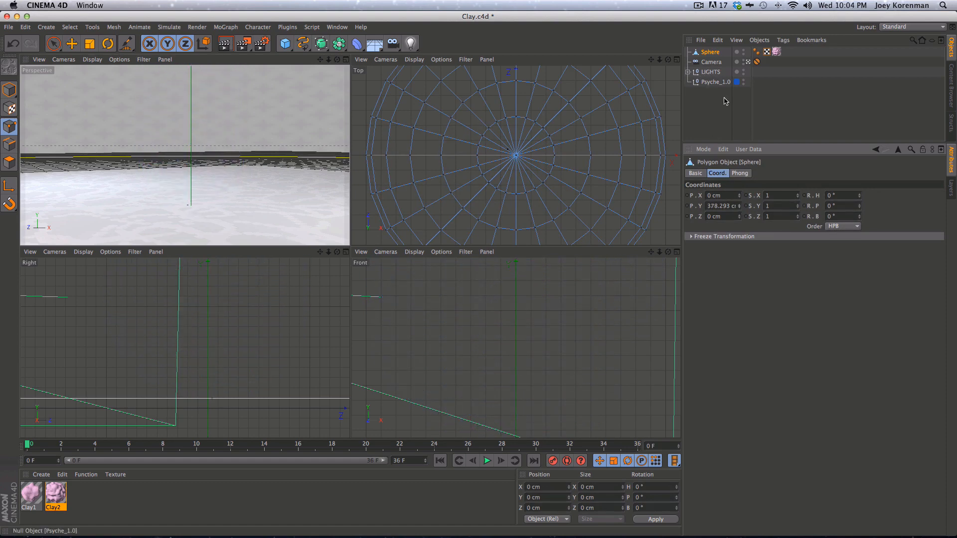
super+click(688, 207)
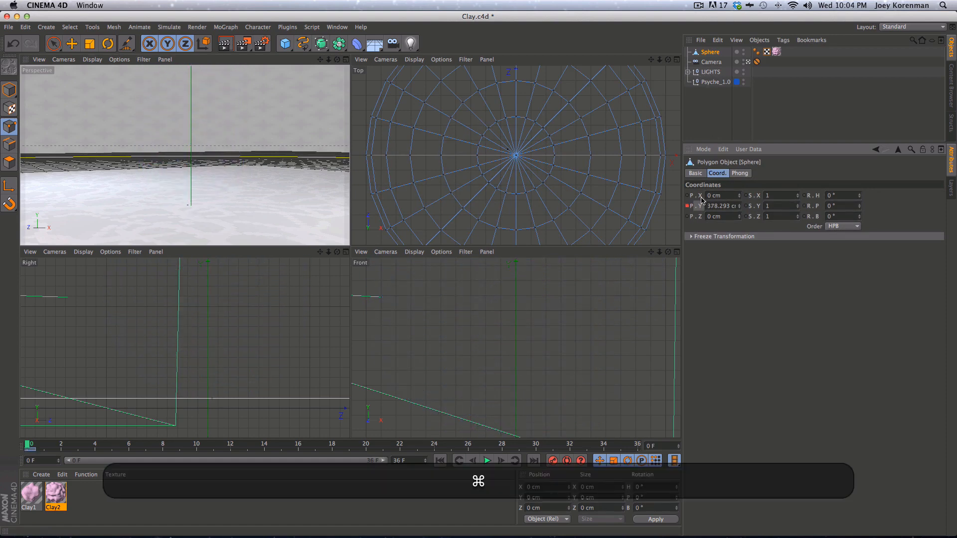
Advance to frame 1, turn on Autokeying and lower the Sphere to a Y position of 96.293 cm
key(g)
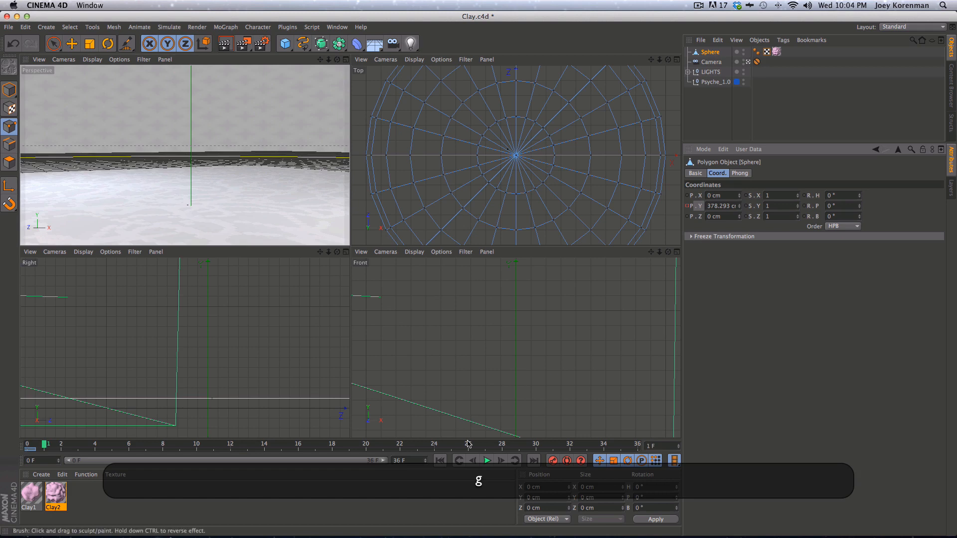
click(566, 460)
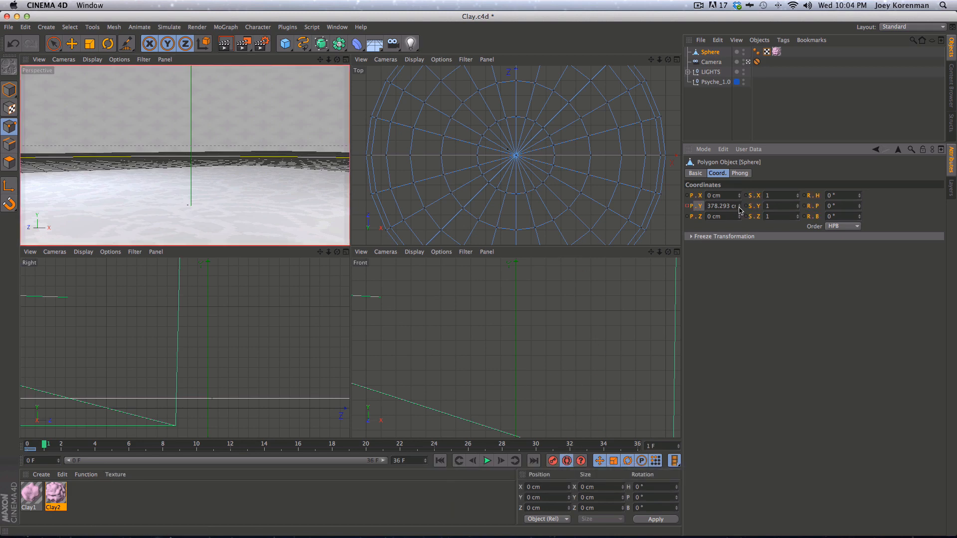
drag(740, 208, 743, 339)
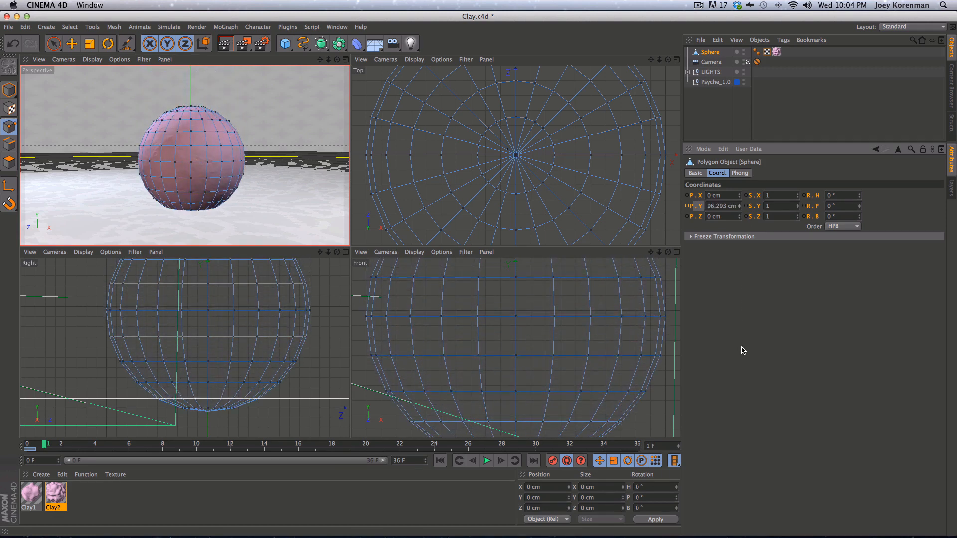
Set the Sphere's position to Y 361.293 cm and Z 1 cm at frame 1, and lower it to Y 143.293 cm at frame 2
drag(738, 218, 738, 219)
click(738, 216)
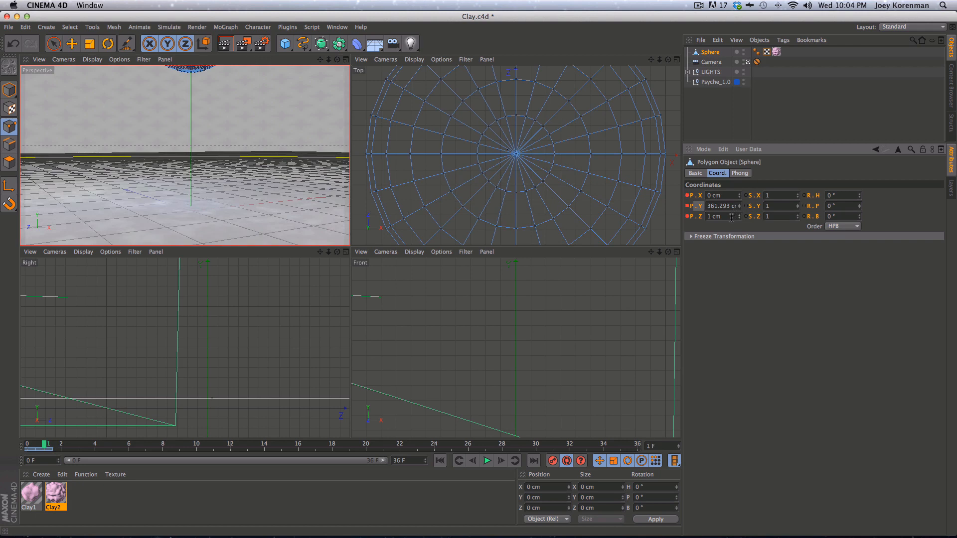
key(g)
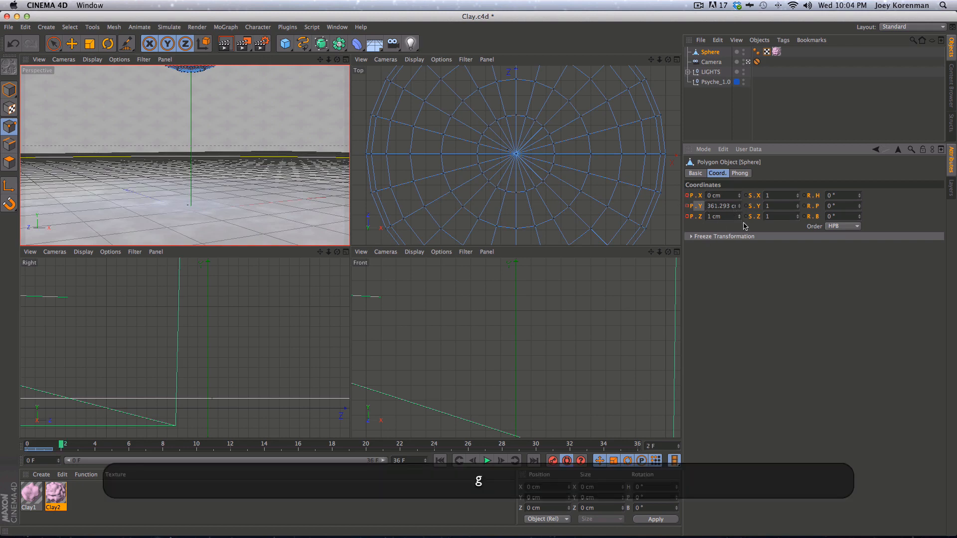
drag(740, 206, 738, 318)
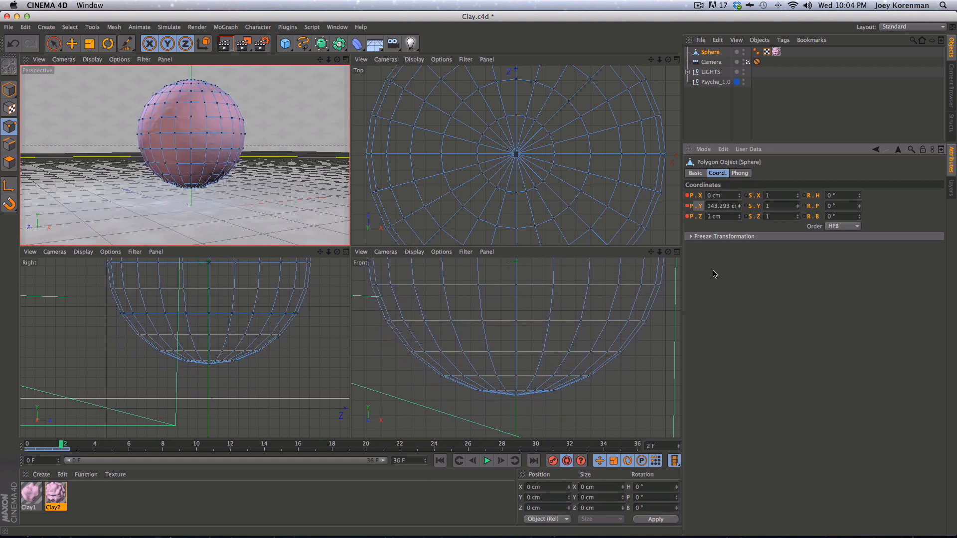
Advance to frame 3 and lower the Sphere to a Y position of 91.293 cm
key(g)
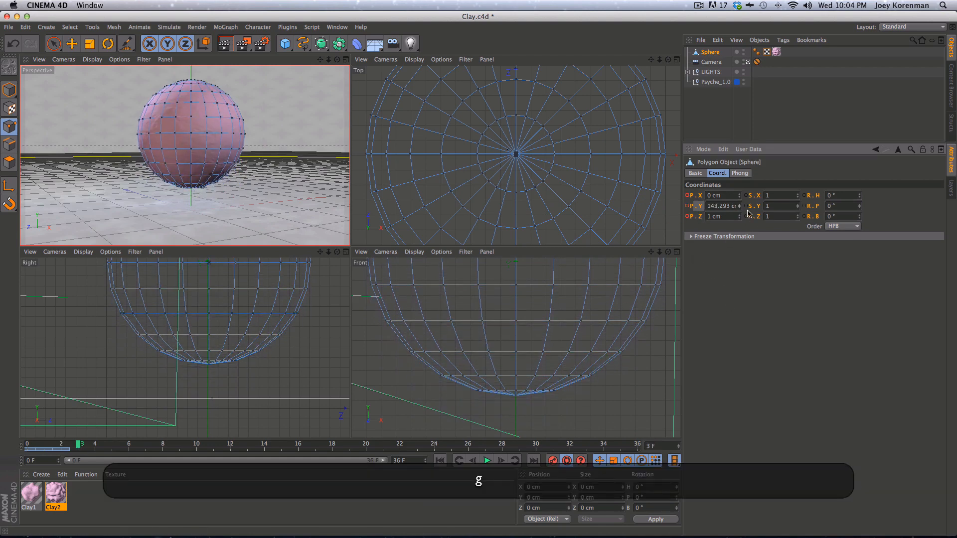
drag(739, 205, 739, 234)
click(739, 235)
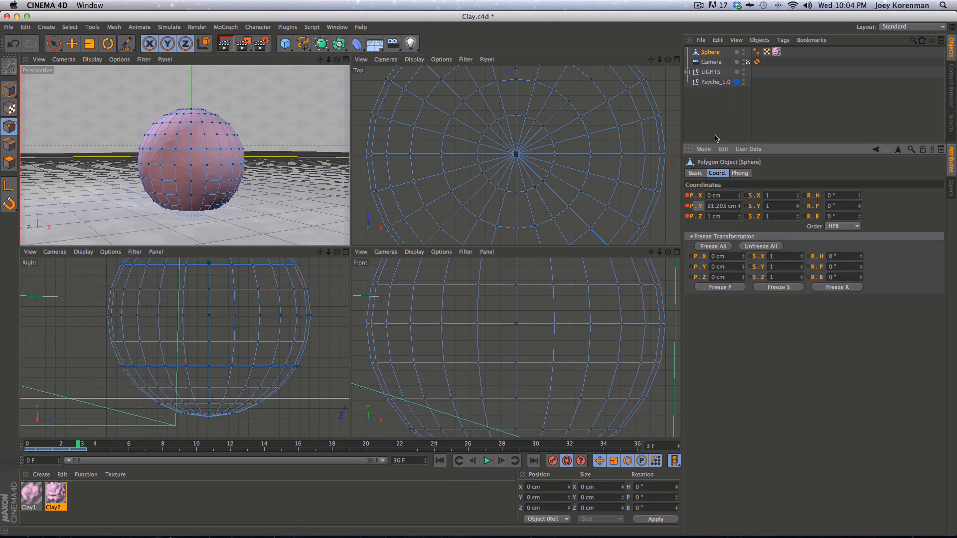
Play the Sphere's drop repeatedly from frame 0 to examine its timing
key(f)
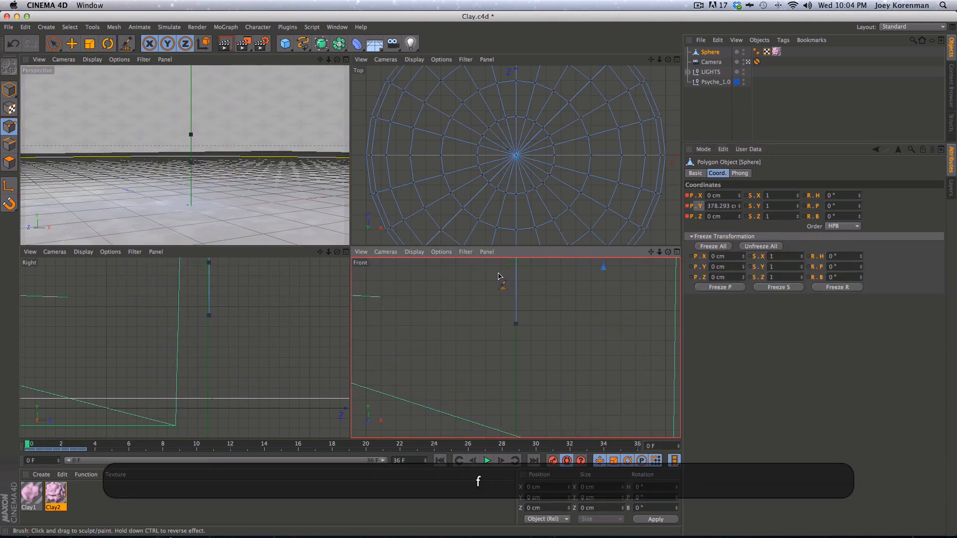
key(F8)
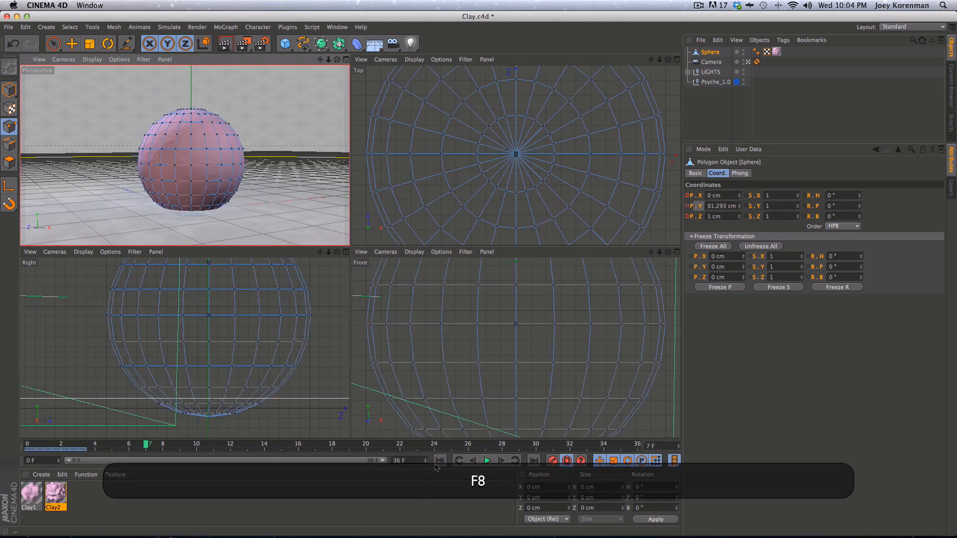
click(439, 461)
key(F8)
key(F8)
click(438, 460)
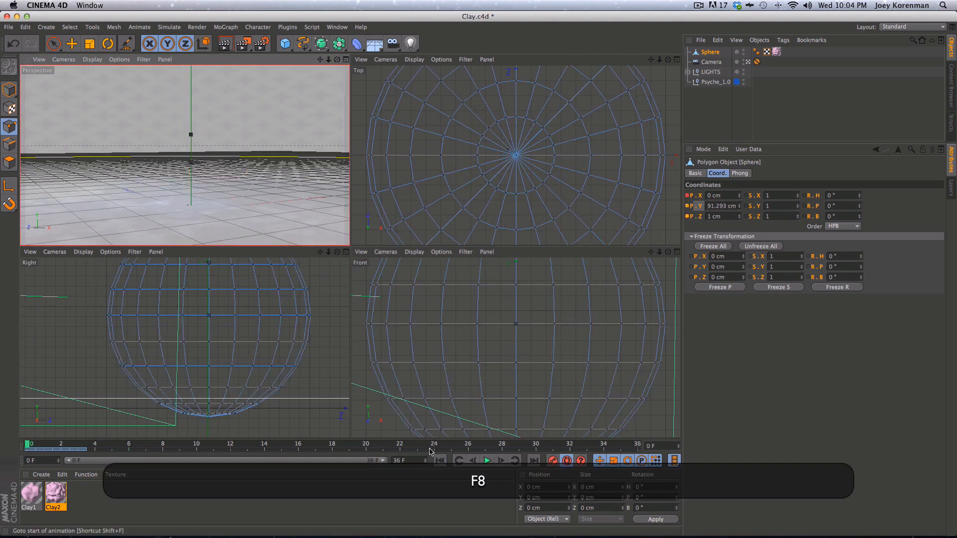
key(F8)
key(F8)
click(439, 461)
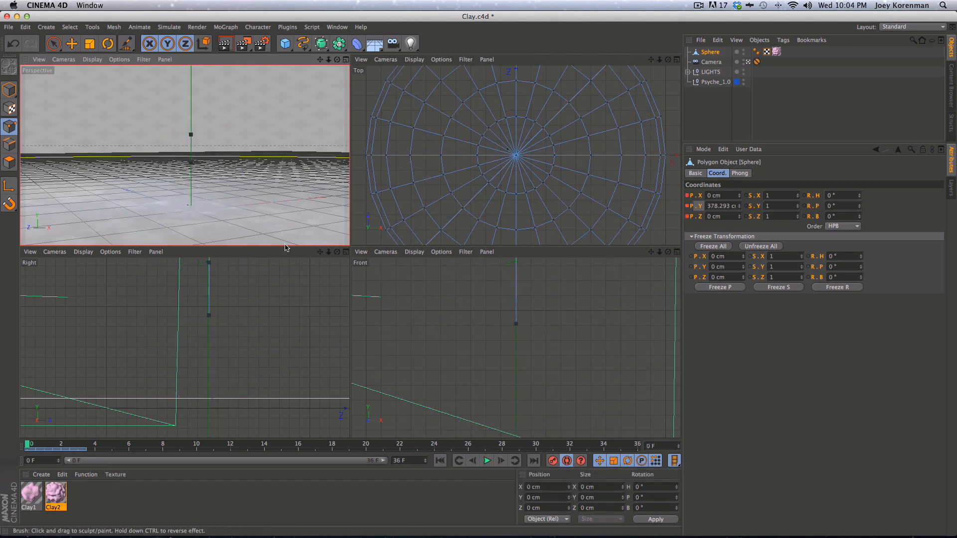
key(F8)
key(F8)
click(440, 461)
key(F8)
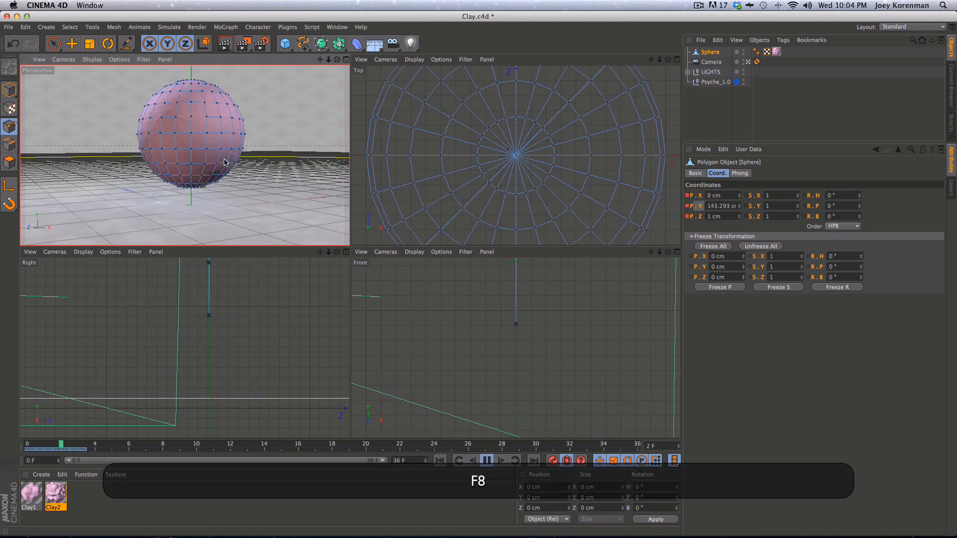
key(F8)
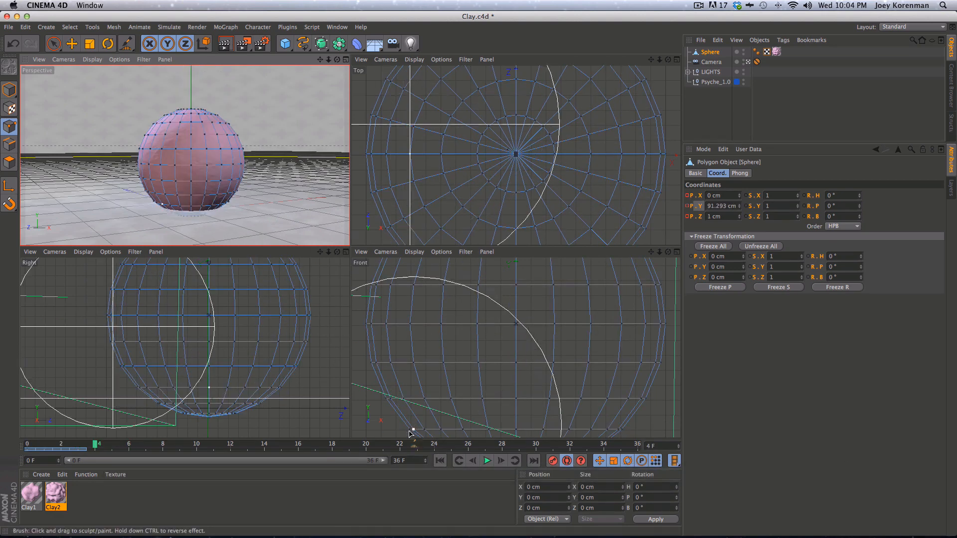
click(439, 461)
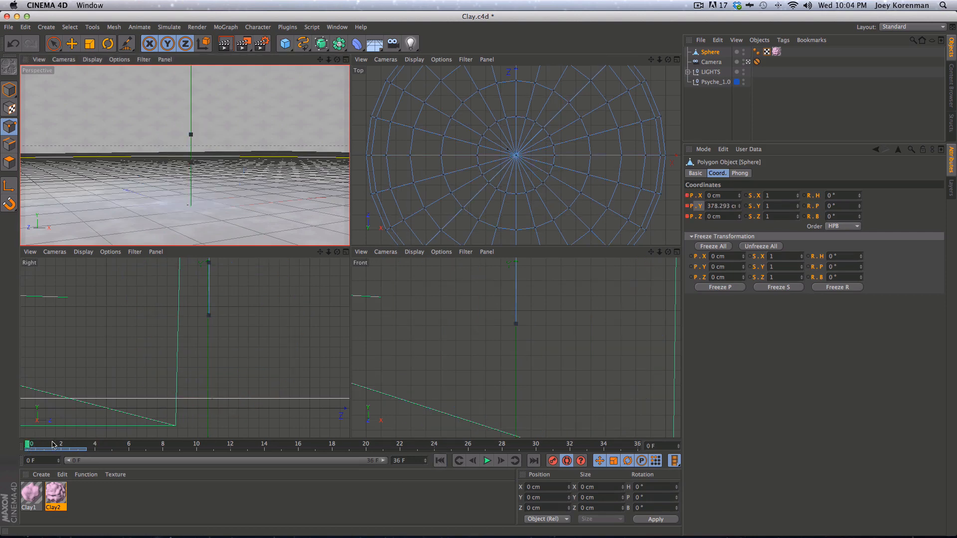
Step through the frames of the drop and raise the Sphere to a Y position of 167.293 cm at frame 2
mouse_move(34, 446)
mouse_down()
mouse_move(92, 454)
mouse_move(41, 444)
mouse_up()
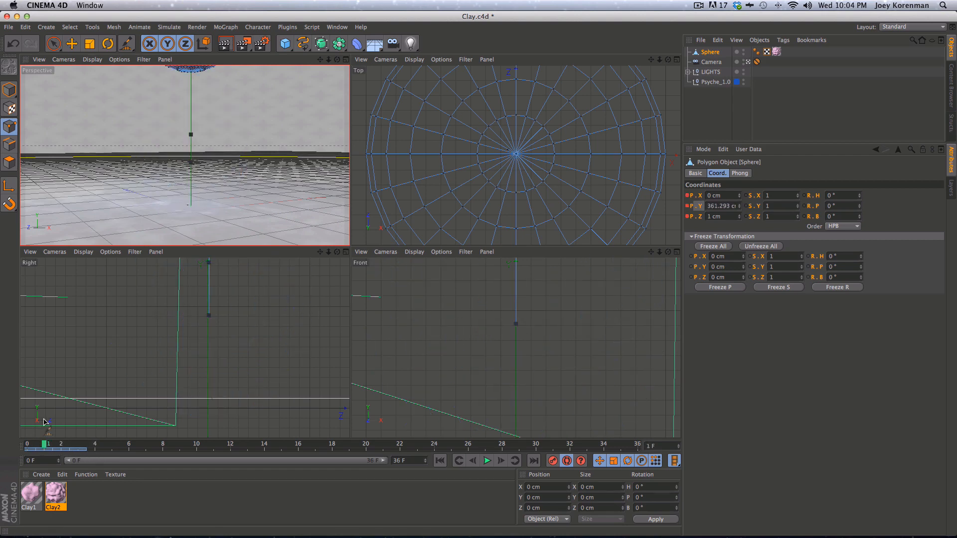
key(f)
key(g)
key(g)
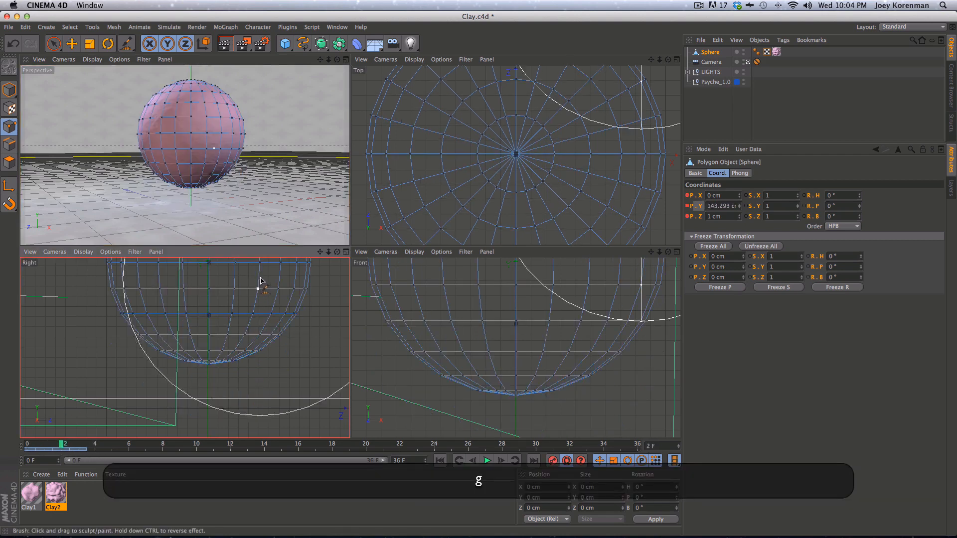
key(g)
key(f)
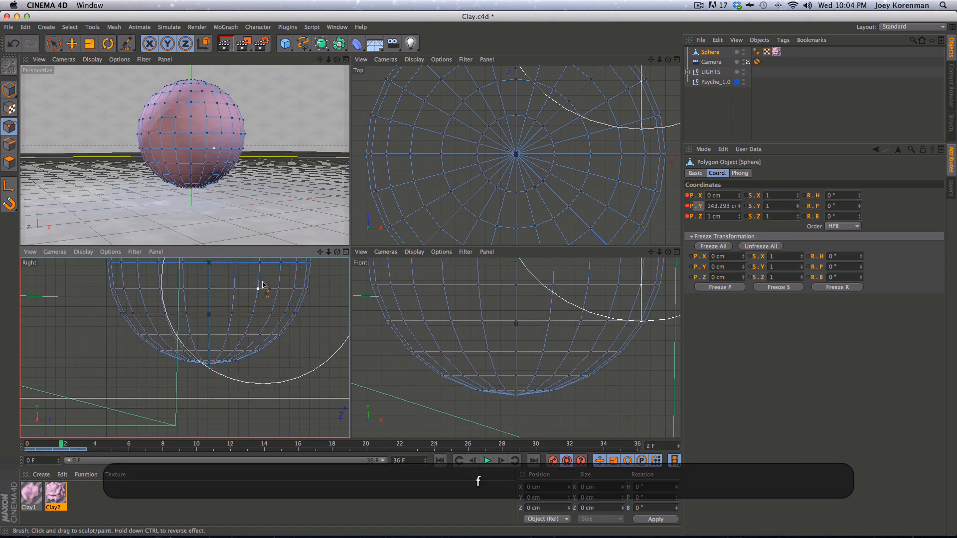
key(f)
key(f)
key(f)
key(g)
key(g)
key(f)
key(g)
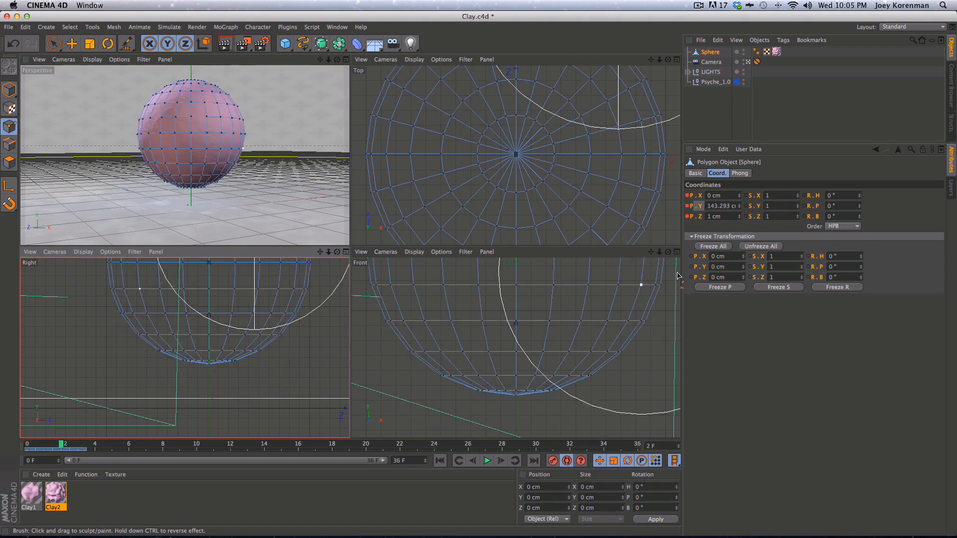
key(g)
key(g)
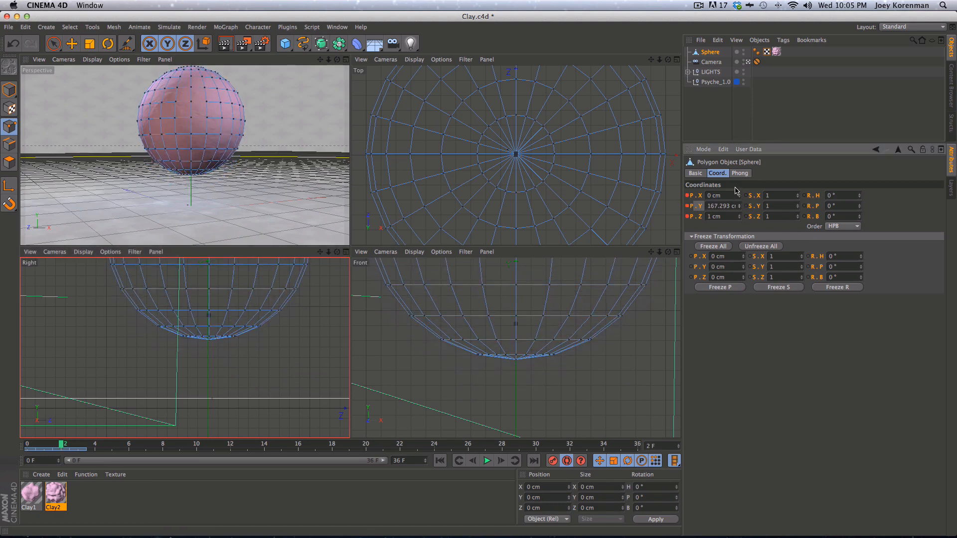
Step back and forth through frames 1 to 3 to examine the Sphere's revised fall
key(f)
key(f)
key(f)
key(f)
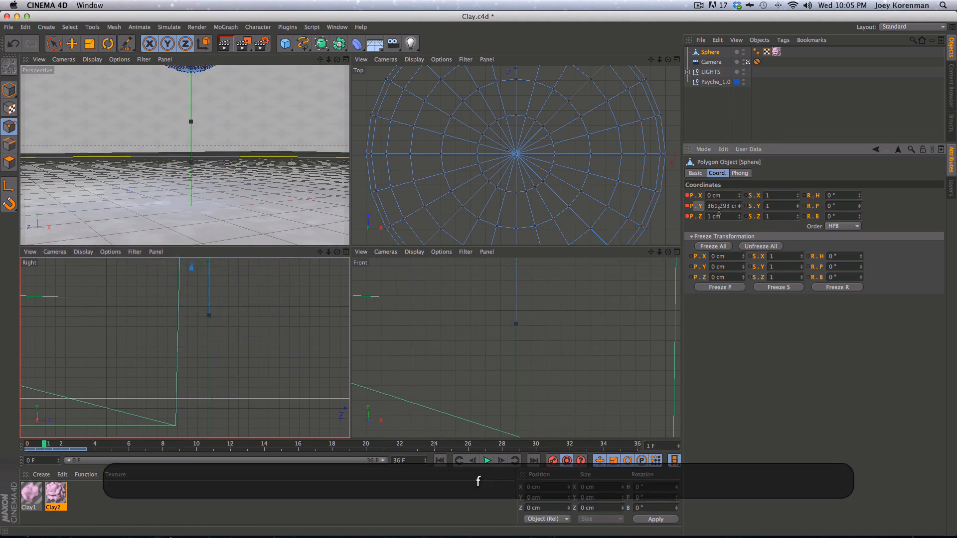
key(g)
key(g)
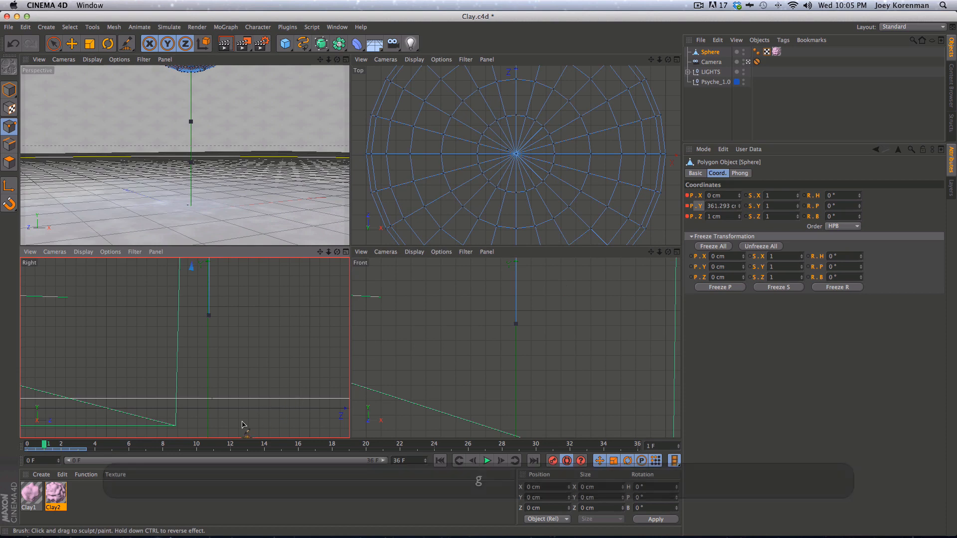
key(f)
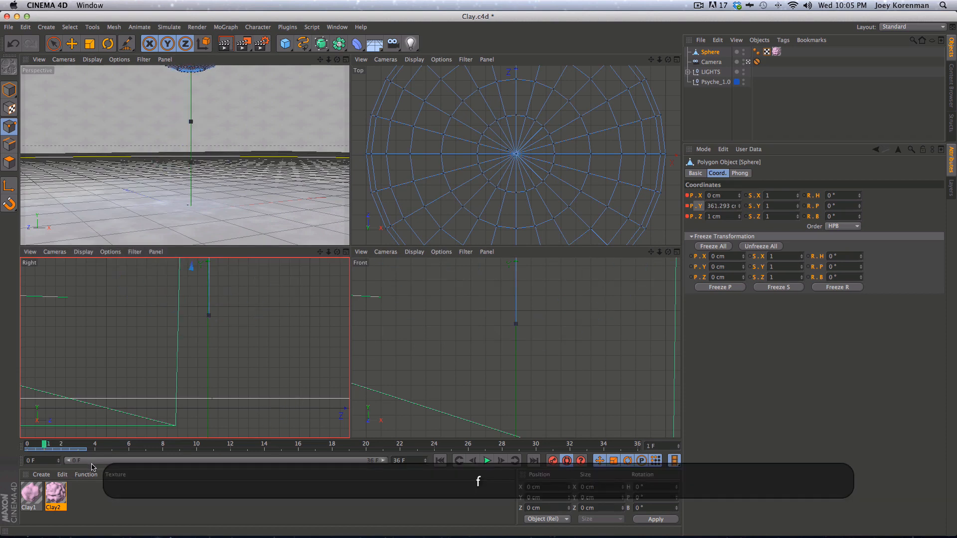
key(g)
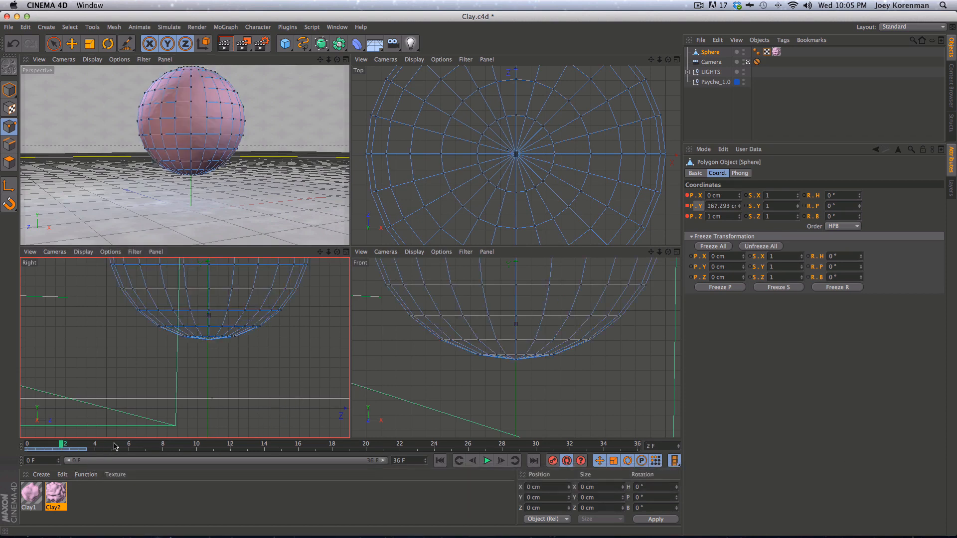
key(f)
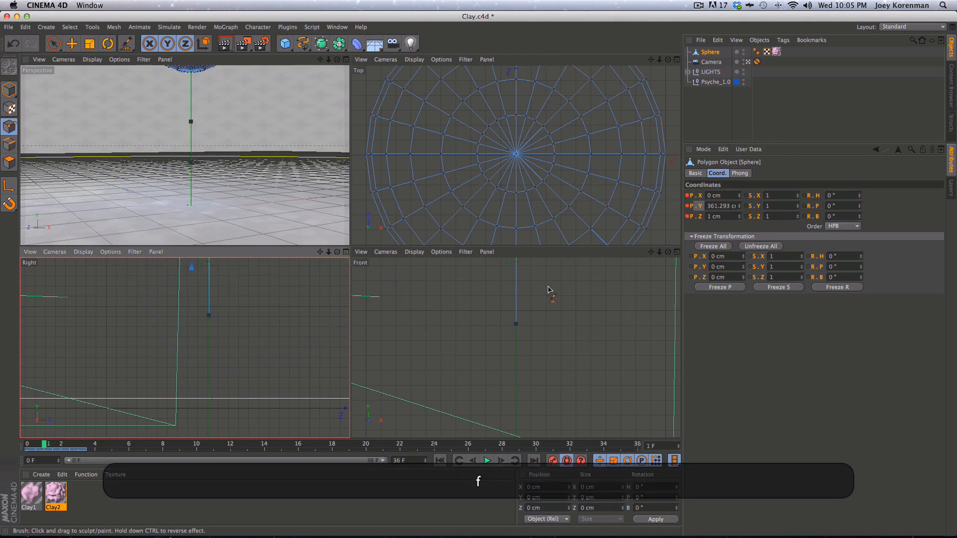
key(g)
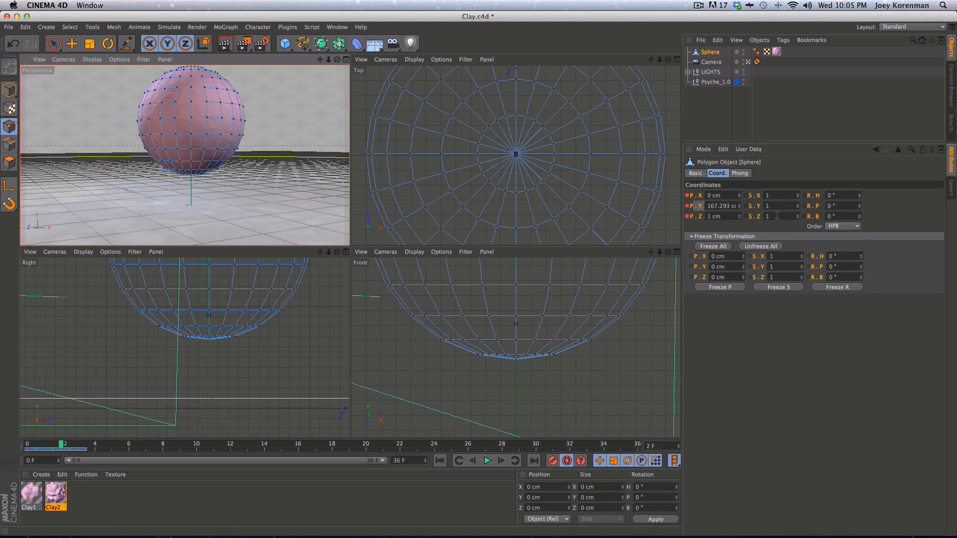
key(f)
key(g)
key(g)
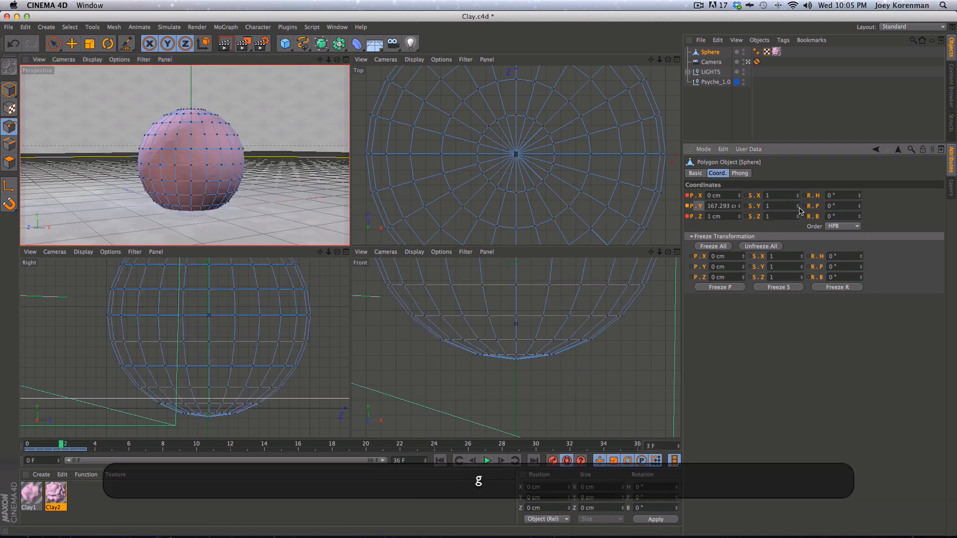
Stretch the Sphere at frame 2 by setting its scale to X 0.8, Y 1.26 and Z 0.8
key(f)
mouse_move(799, 208)
mouse_down()
mouse_move(796, 195)
mouse_move(798, 209)
mouse_up()
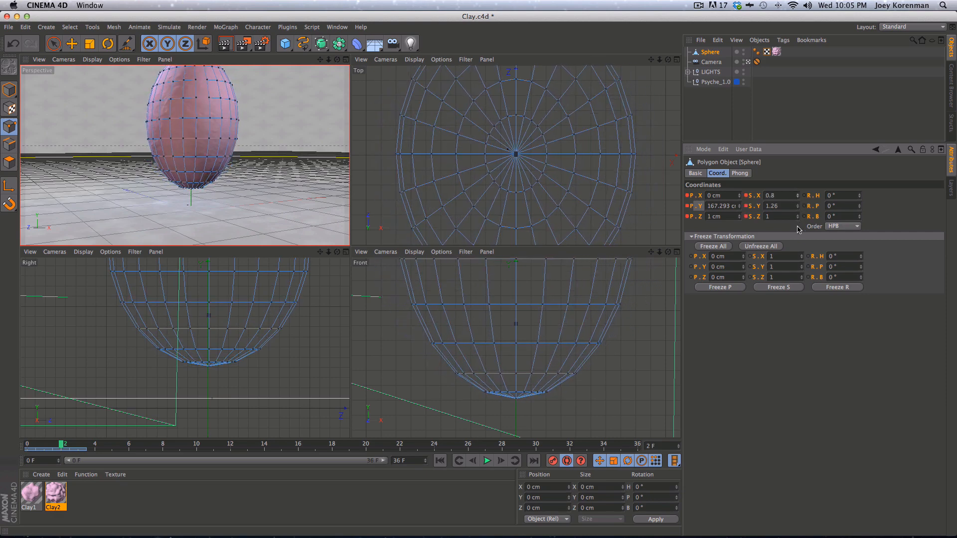
text(.)
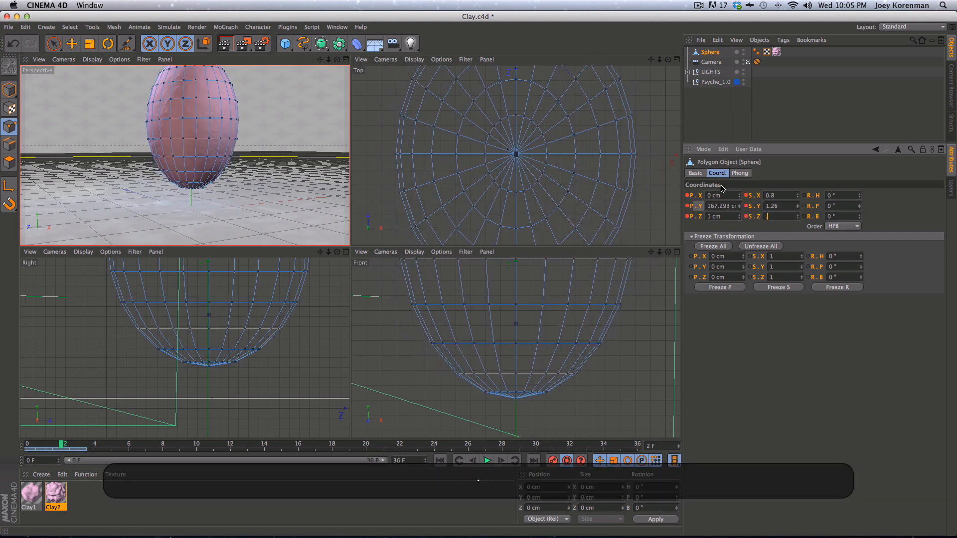
text(8)
key(Return)
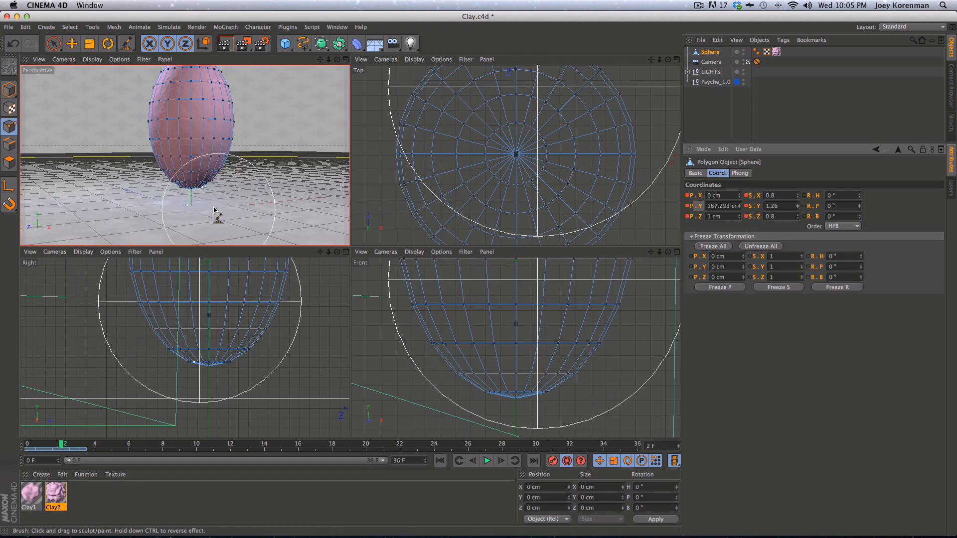
Go back to frame 1 and stretch the Sphere slightly with a scale of X 0.95, Y 1.06 and Z 0.95
key(h)
key(f)
key(f)
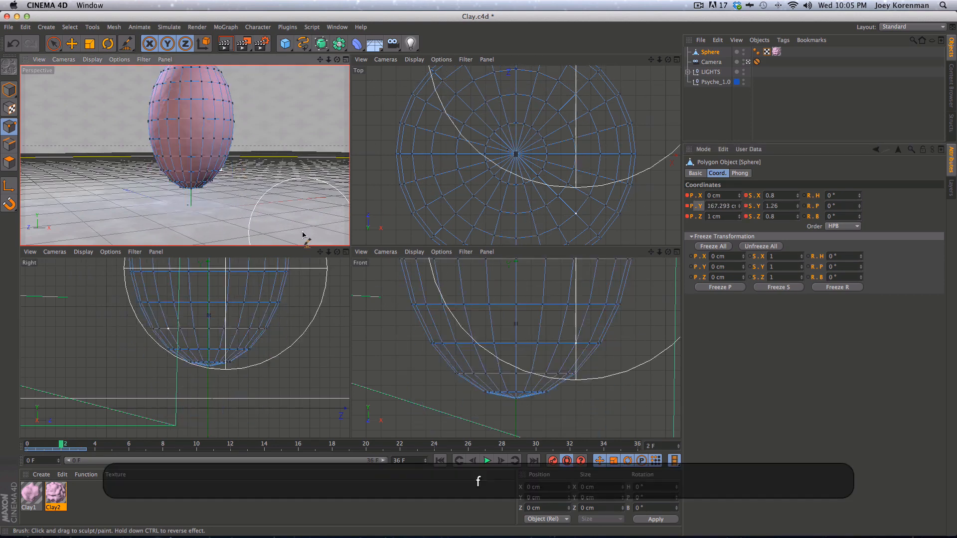
click(785, 207)
text(1)
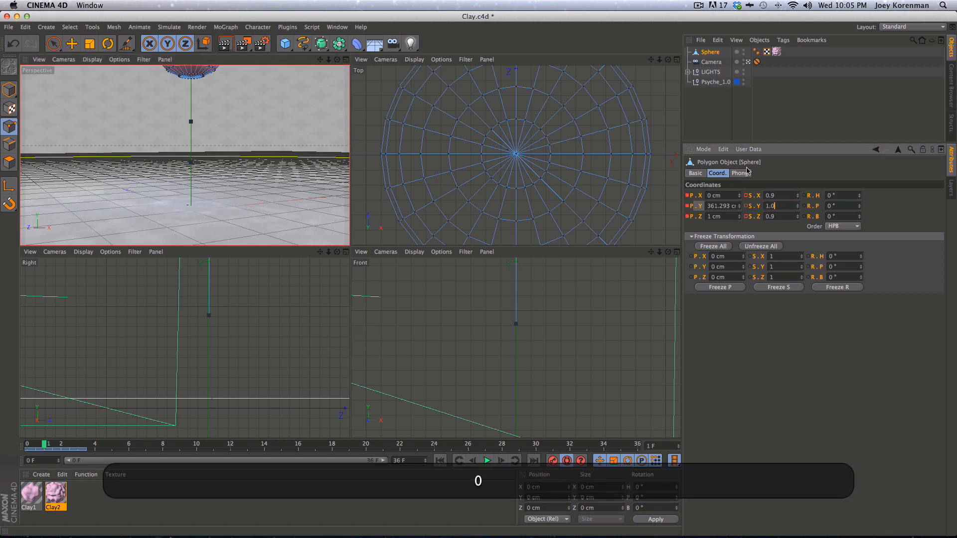
click(783, 195)
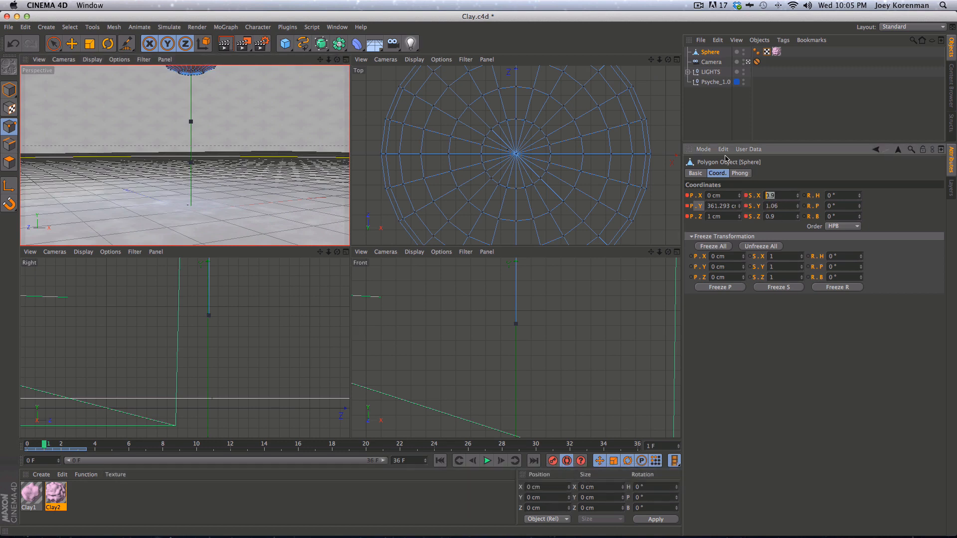
text(0.95)
key(Return)
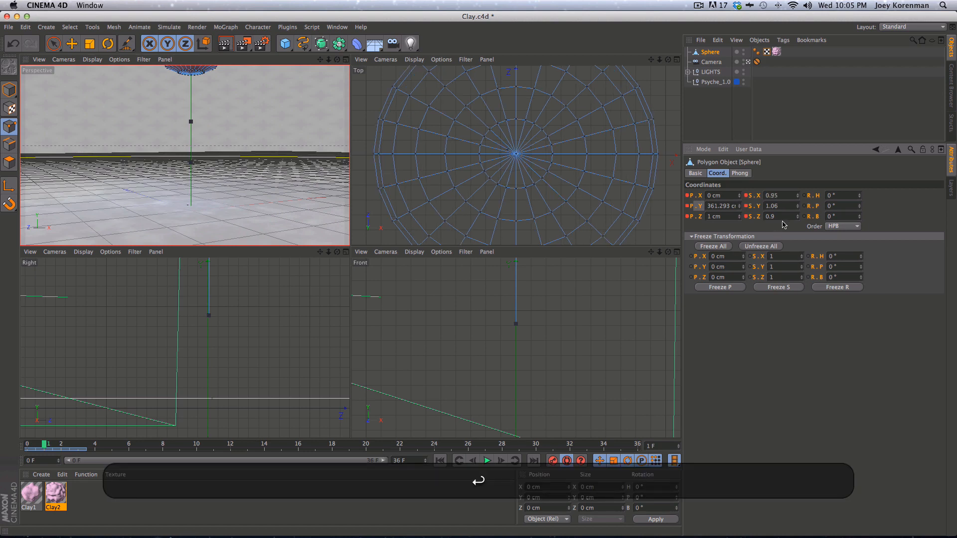
click(774, 216)
text(.)
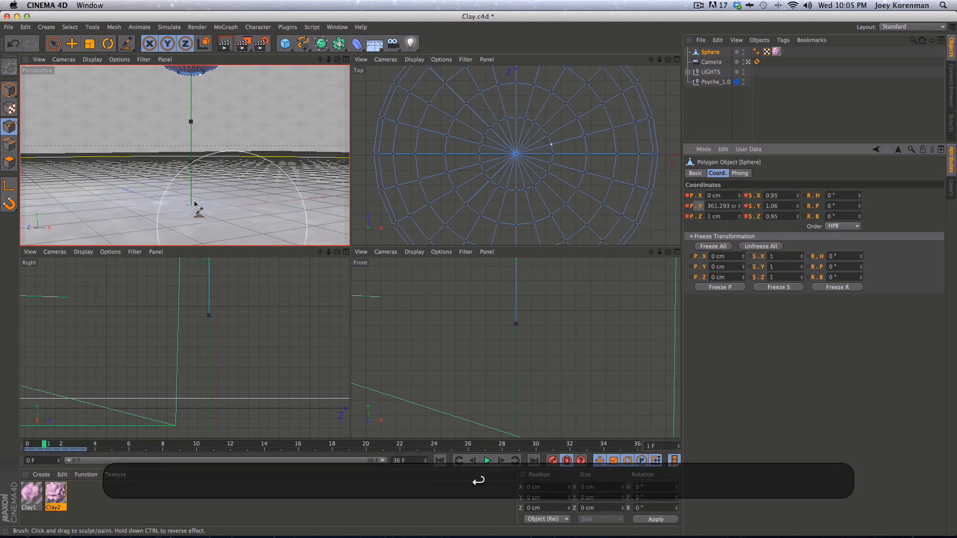
At frame 3, squash the Sphere by setting its scale to X 1.2, Y 0.57 and Z 1.2
key(g)
key(g)
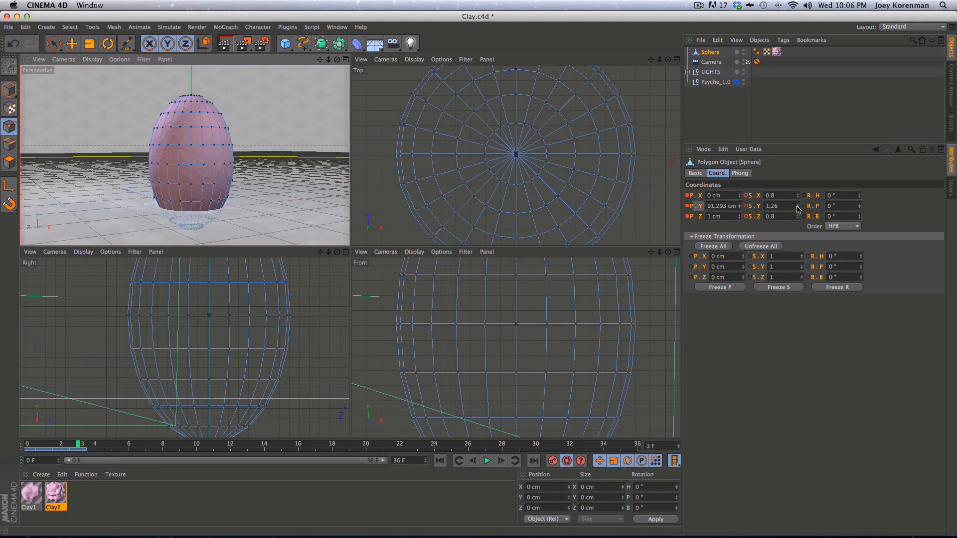
drag(794, 208, 807, 244)
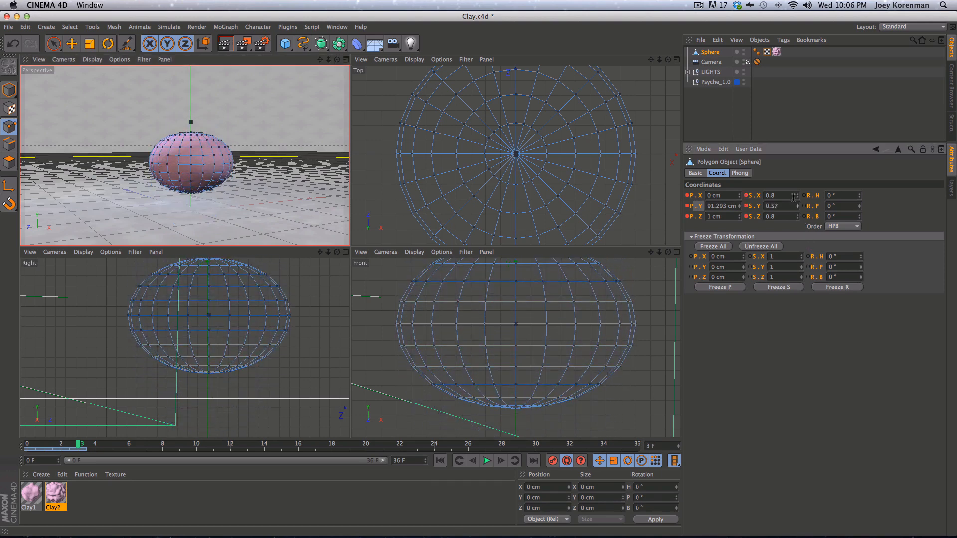
text(1.2)
key(Tab)
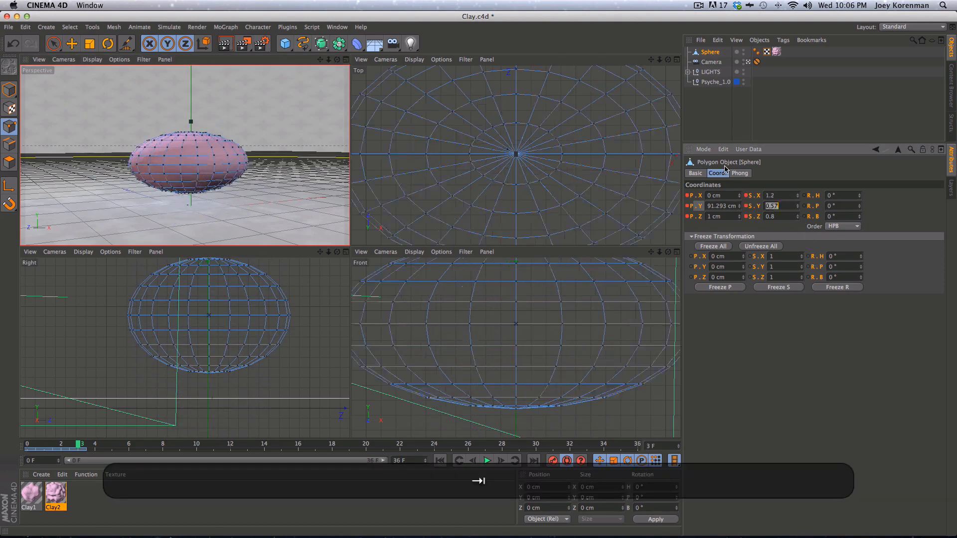
text(1.2)
key(Return)
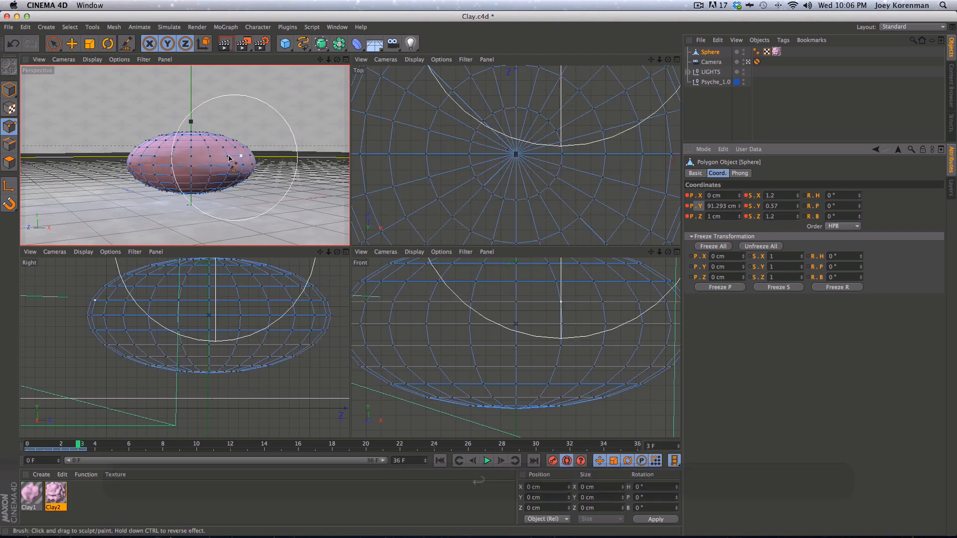
Lower the squashed Sphere at frame 3 to a Y position of 53.293 cm so it rests on the floor
key(e)
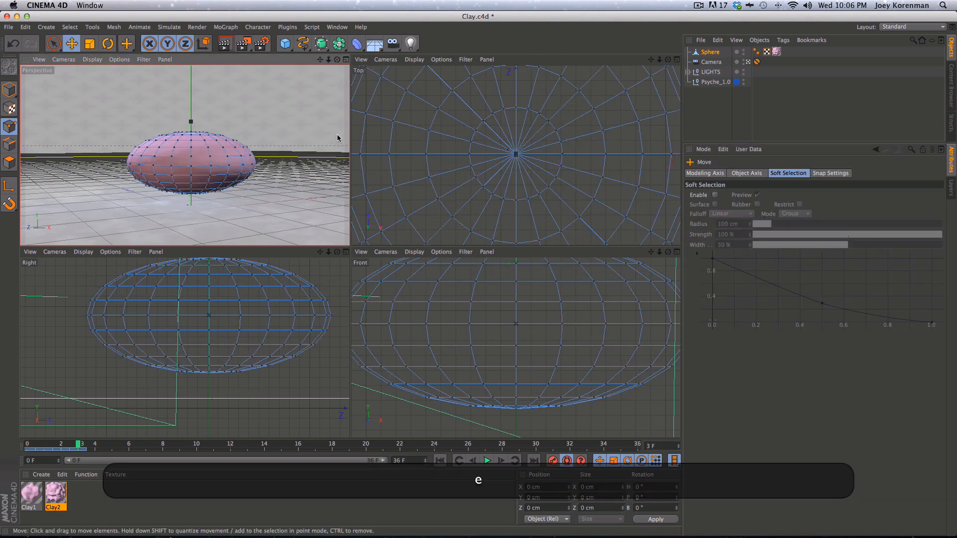
click(709, 52)
drag(740, 209, 743, 230)
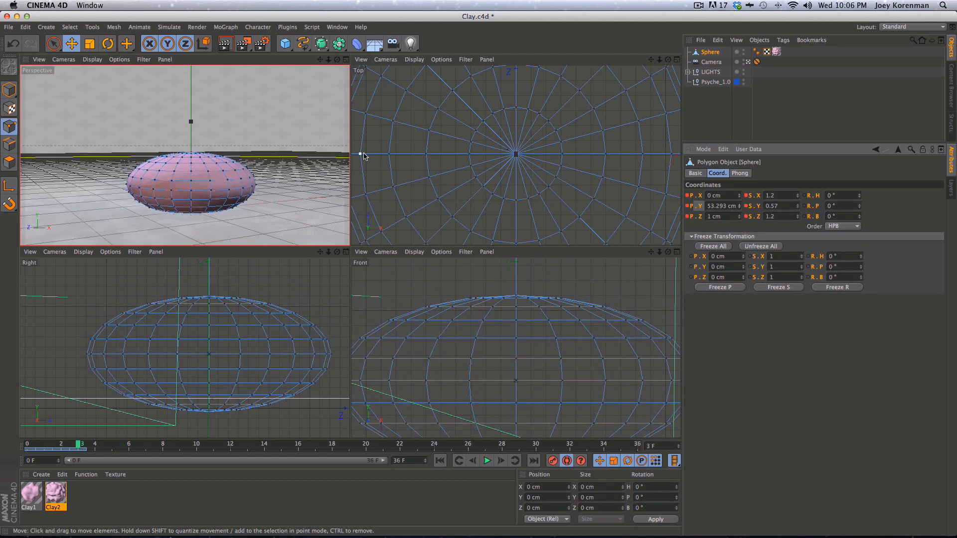
Play and step back and forth through frames 0 to 3 to examine the Sphere's drop with squash and stretch
key(f)
key(f)
key(f)
key(g)
key(g)
key(g)
key(g)
key(g)
key(f)
key(f)
key(f)
key(f)
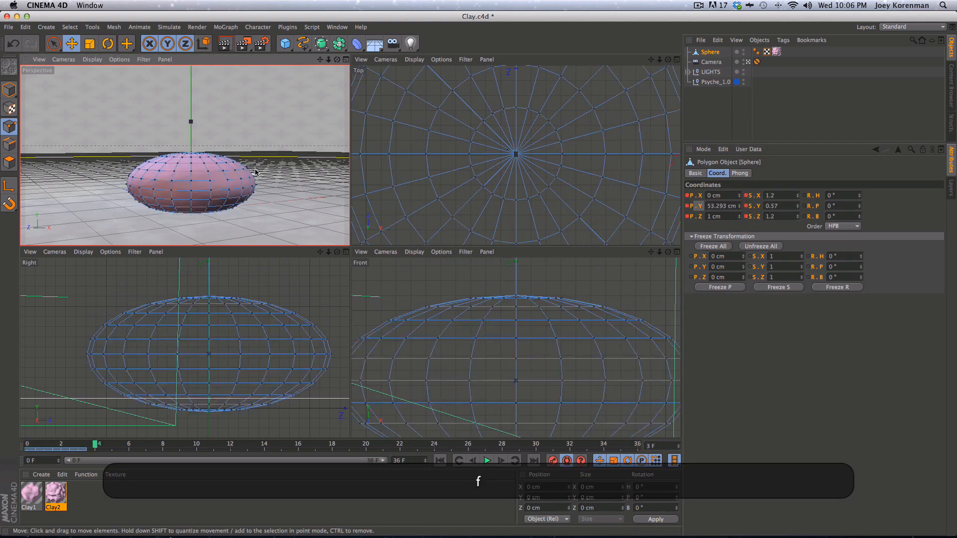
key(F8)
key(f)
key(f)
key(f)
key(f)
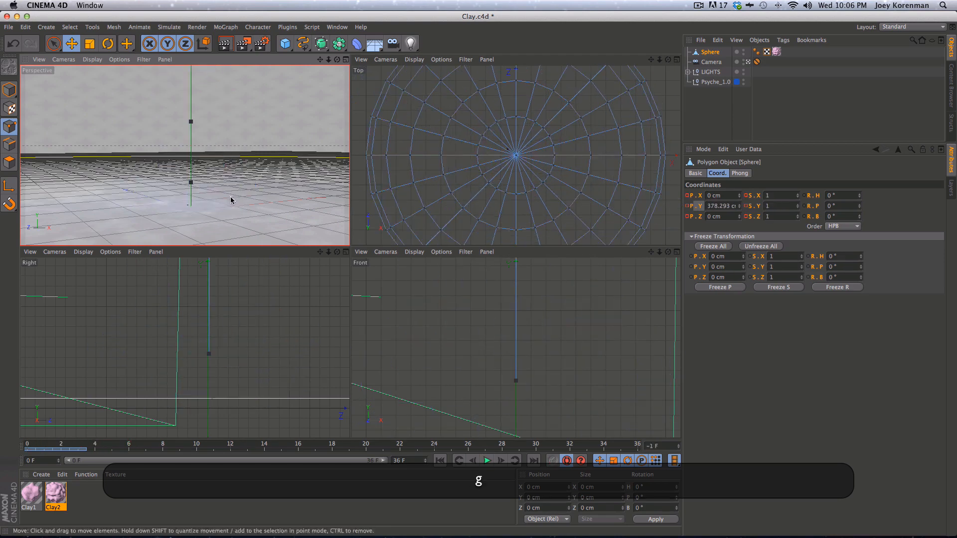
key(g)
key(f)
key(g)
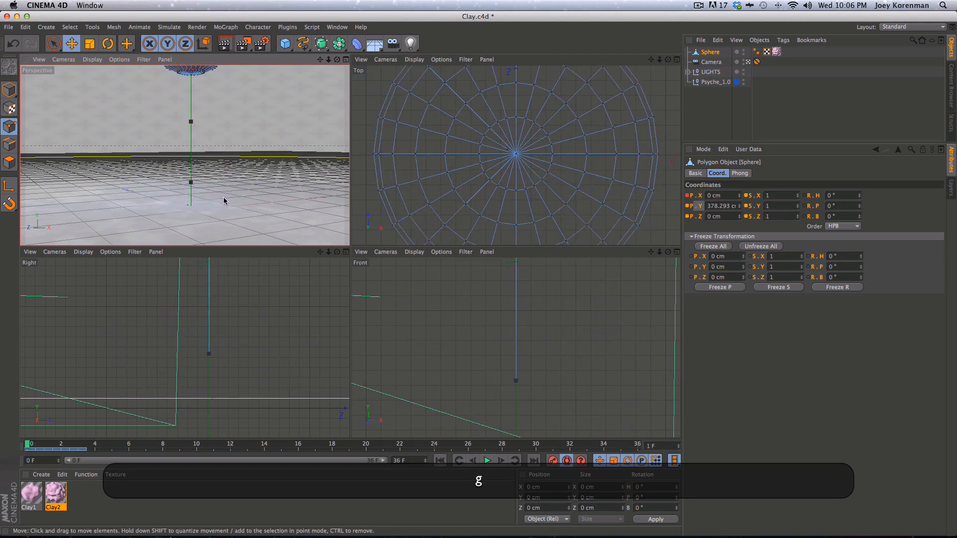
key(g)
key(g)
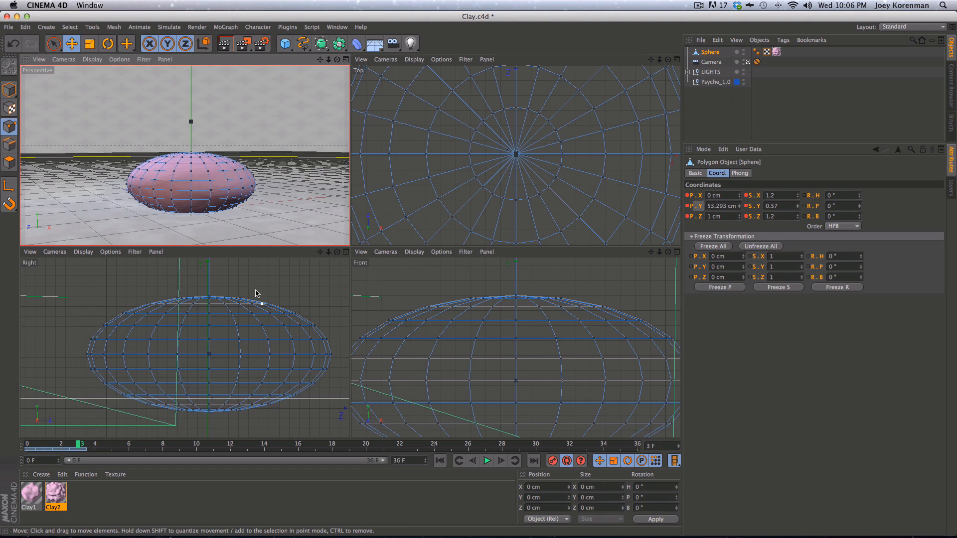
key(f)
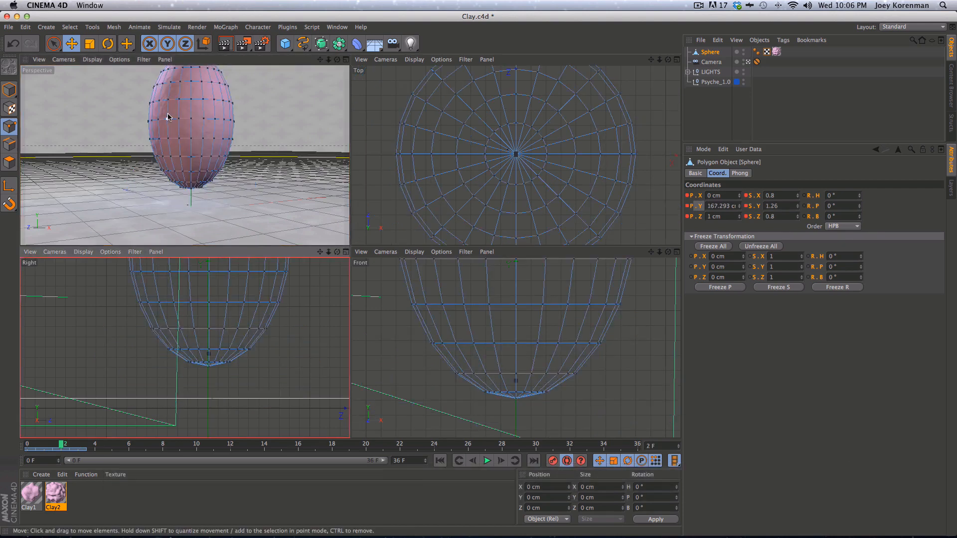
key(f)
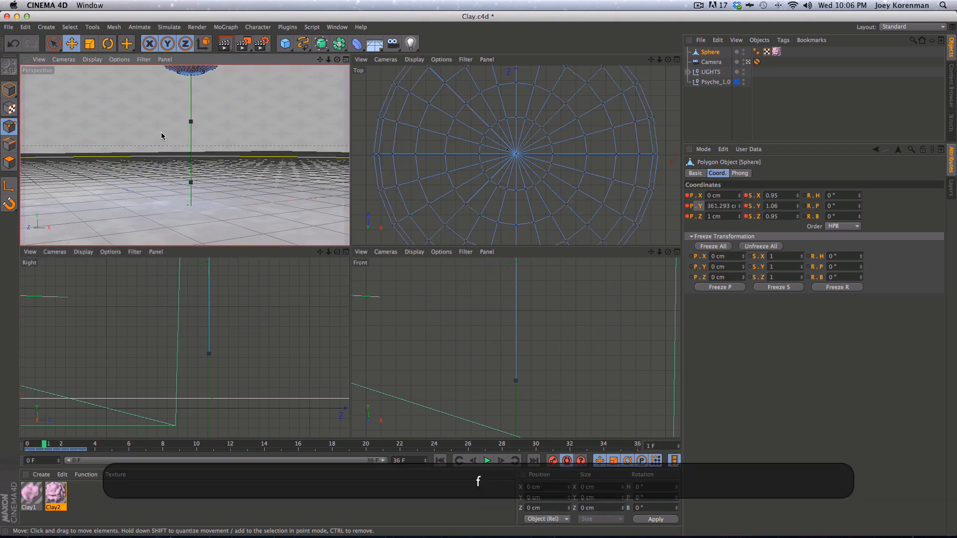
key(f)
key(g)
key(f)
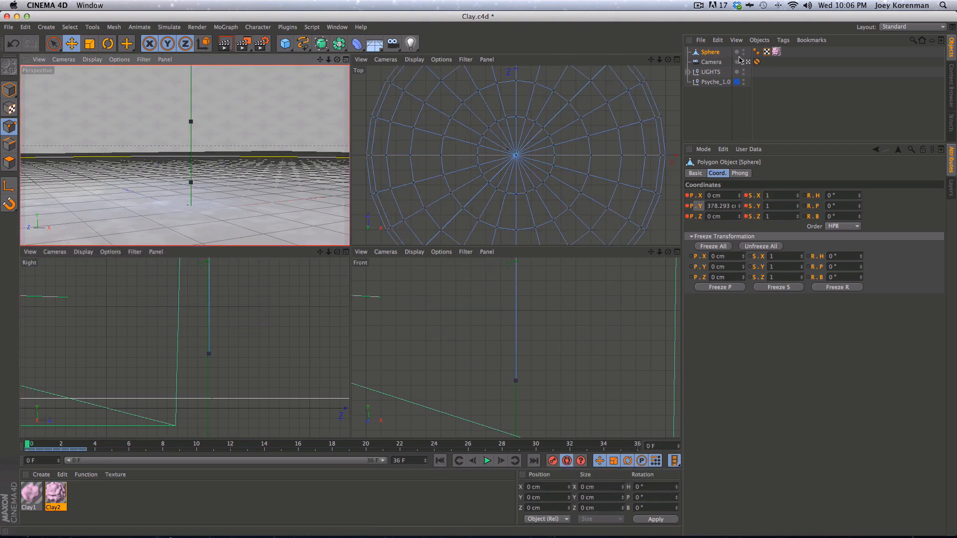
Switch to the Animation layout and enlarge the Perspective view to fill the viewport area, staying at frame 0
click(880, 28)
click(894, 45)
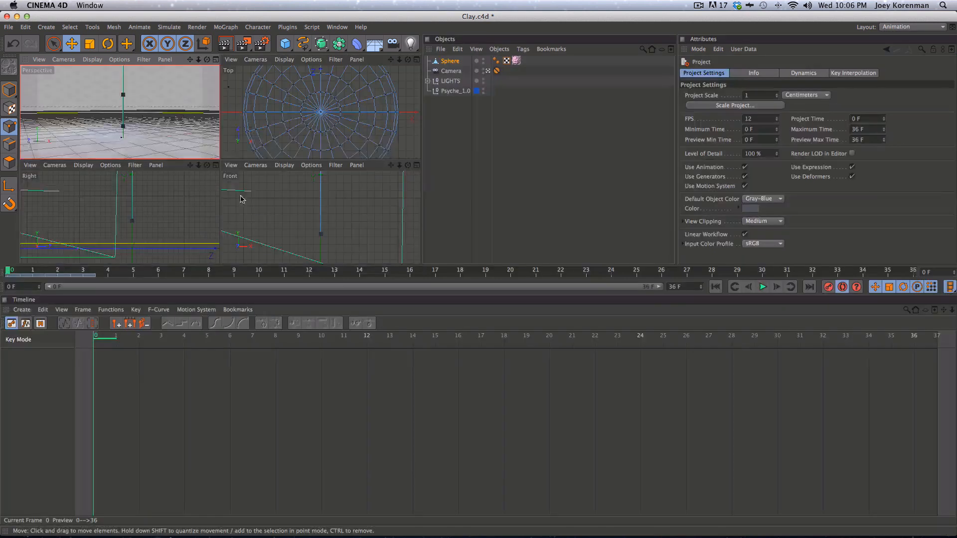
key(F1)
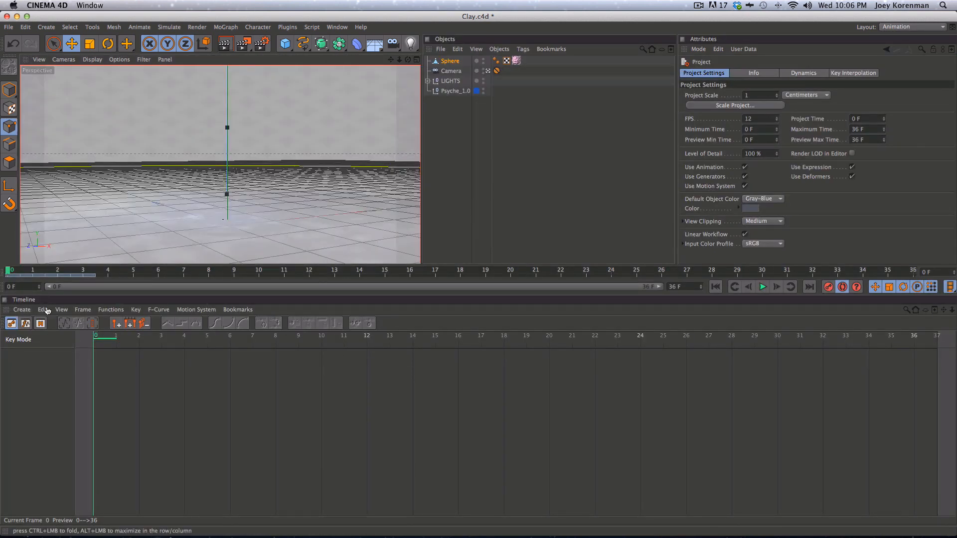
key(g)
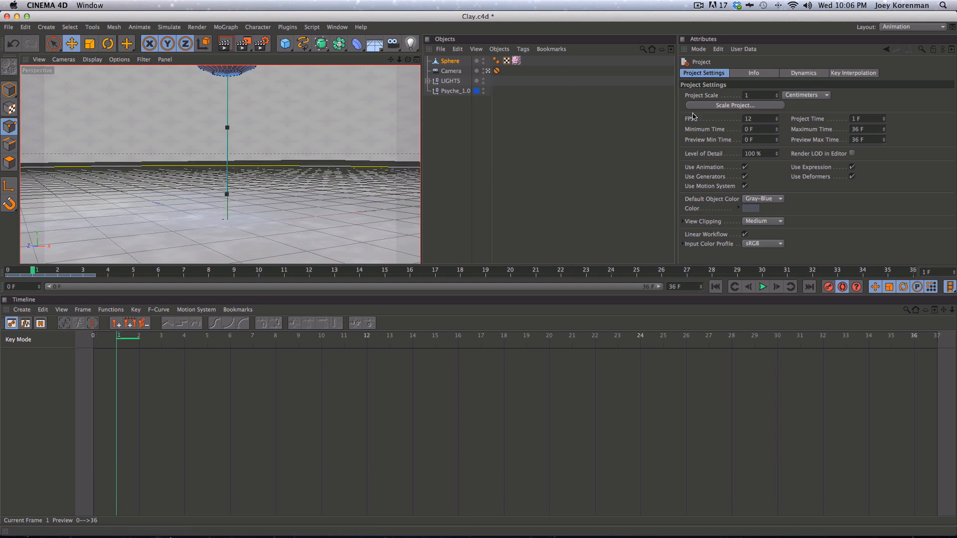
key(f)
Bring the Sphere into the Timeline and expand it to show its Position and Scale tracks
click(454, 62)
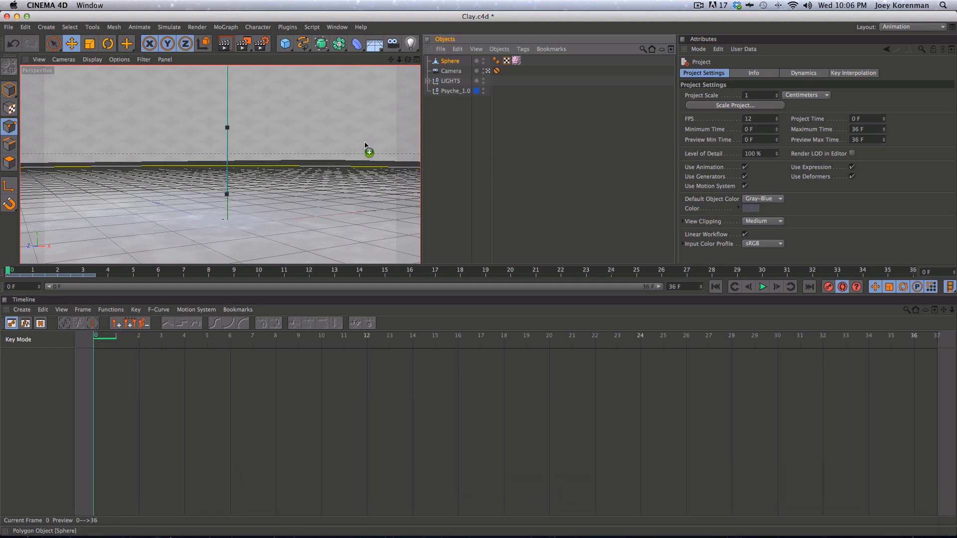
drag(110, 363, 114, 370)
click(110, 405)
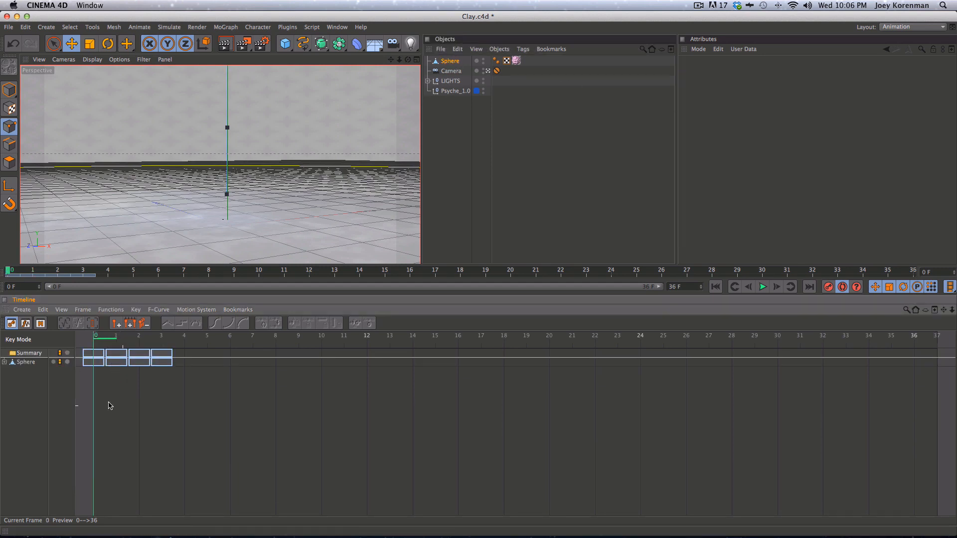
click(4, 363)
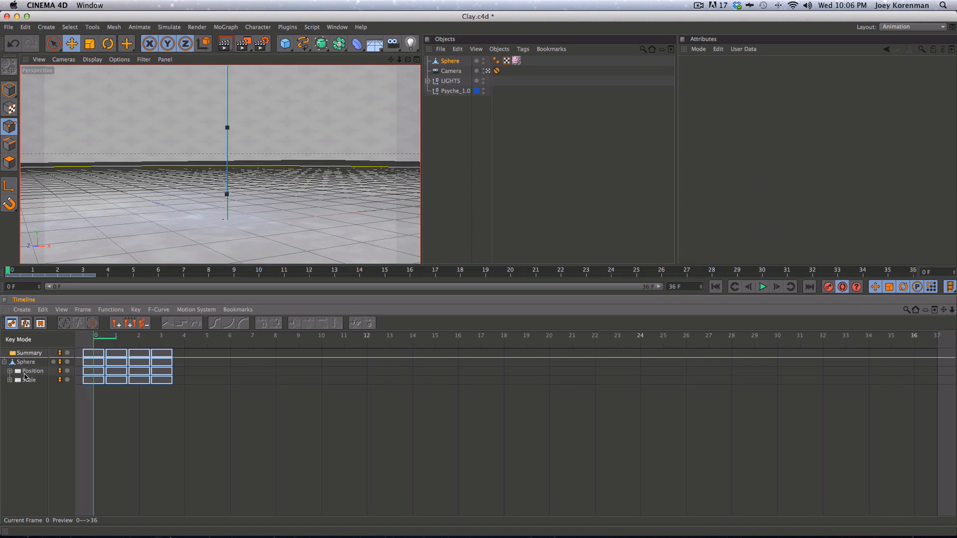
Add a special PLA track to the Sphere in the Timeline for point-level animation
click(25, 362)
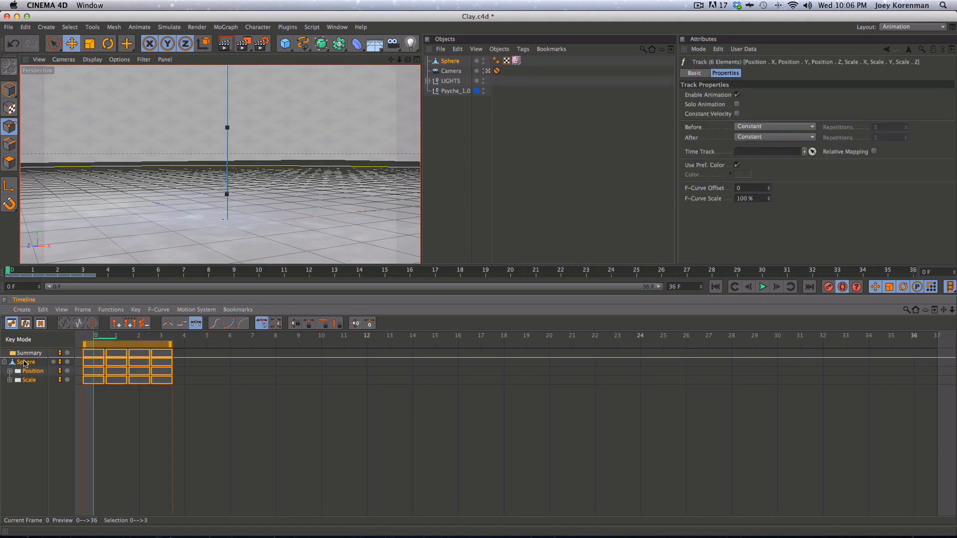
click(9, 29)
click(213, 10)
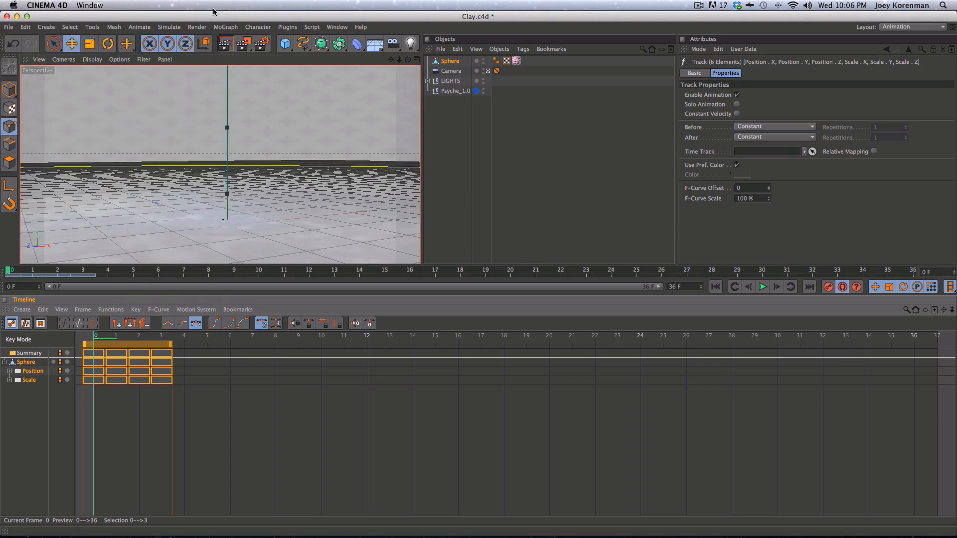
click(22, 310)
mouse_move(38, 338)
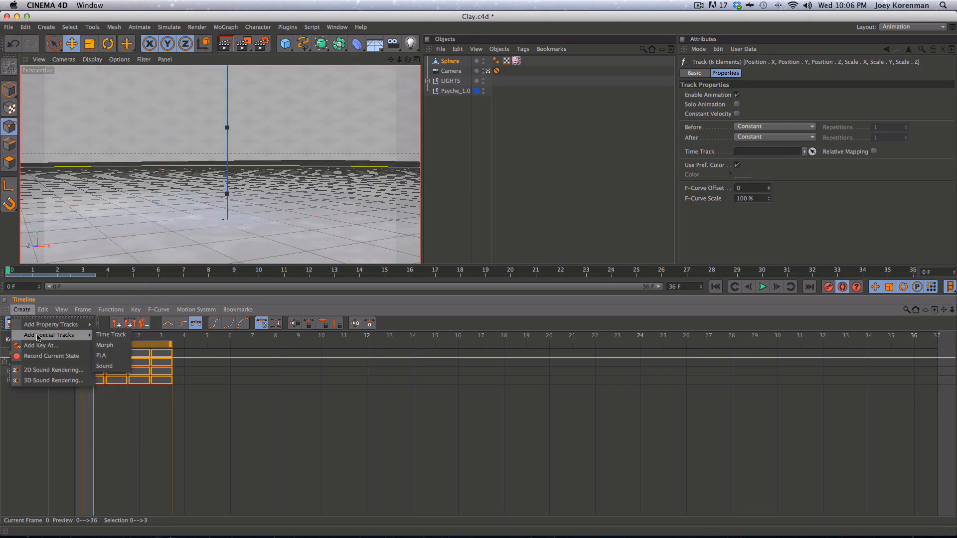
click(102, 355)
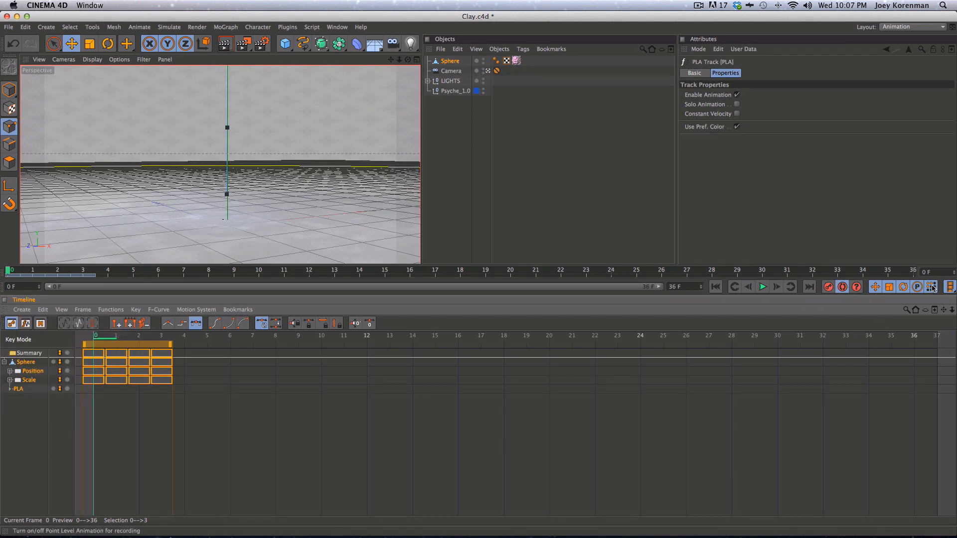
At frame 2, push both sides of the stretched Sphere slightly inward with the Brush to record a PLA key
key(g)
key(g)
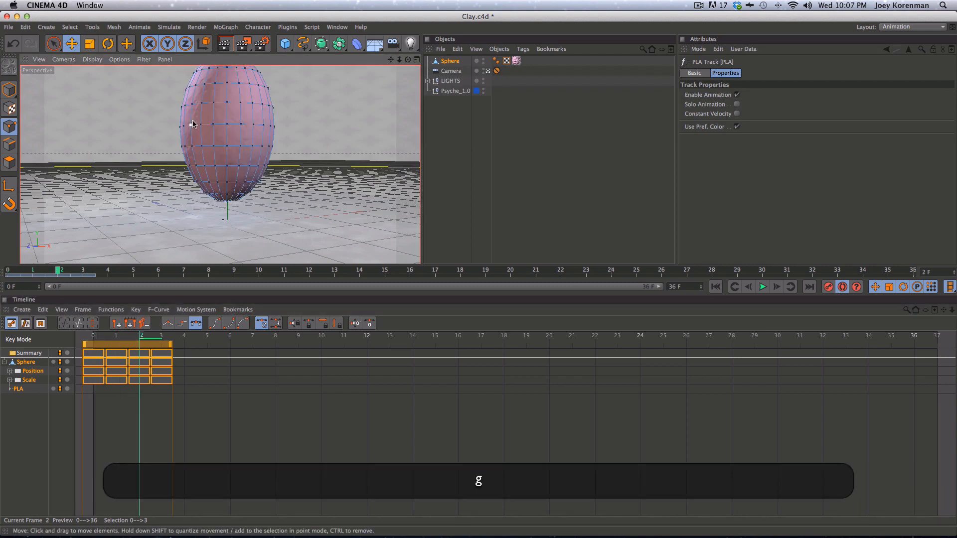
key(m)
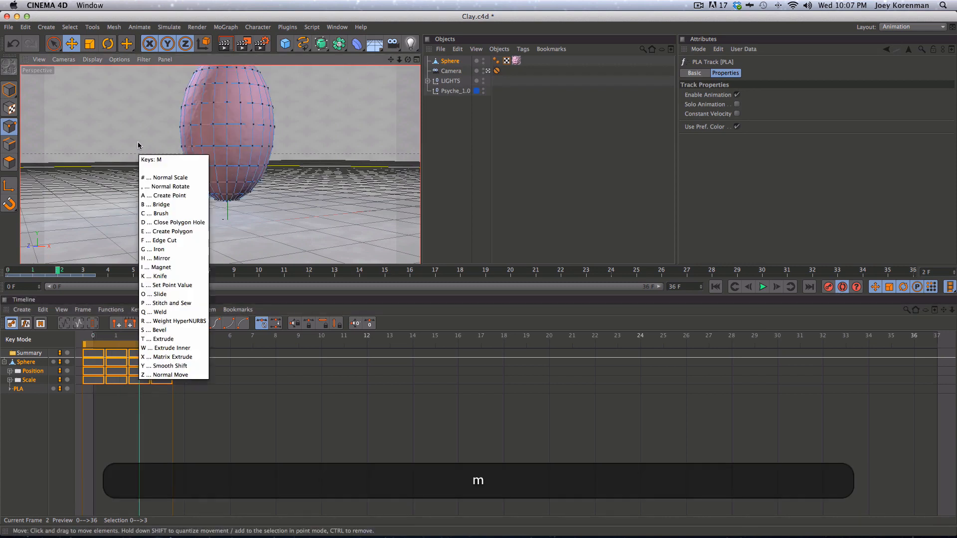
key(c)
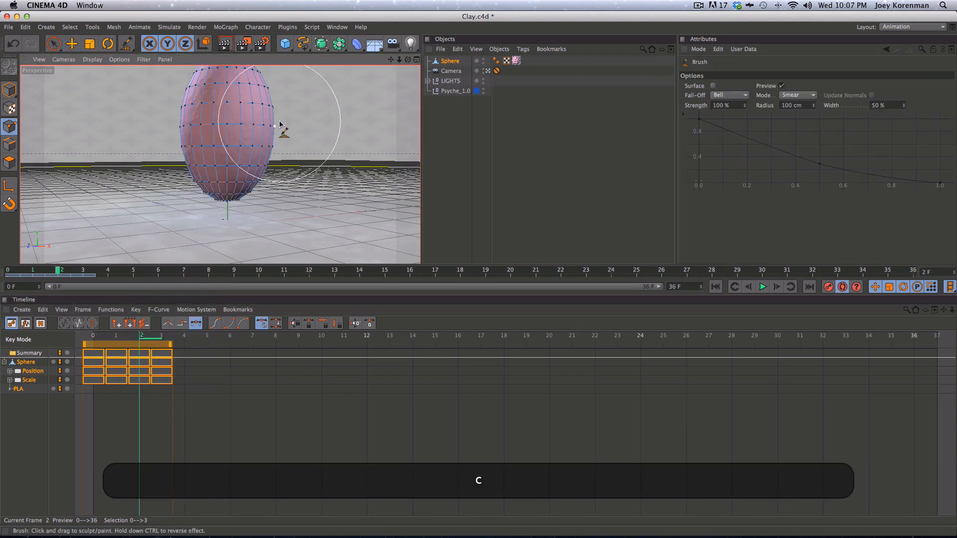
drag(282, 126, 277, 126)
drag(181, 135, 185, 135)
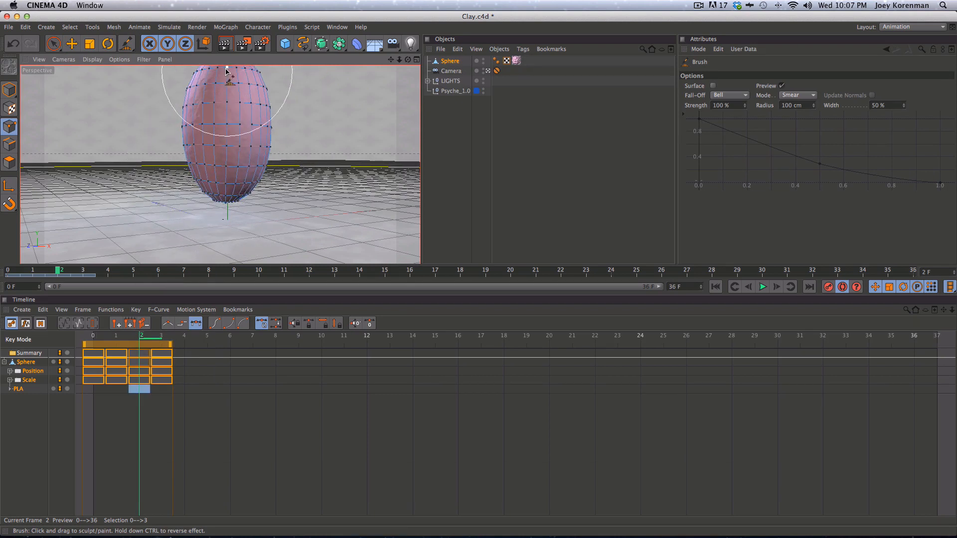
click(140, 389)
Smear the Sphere's underside slightly with the Brush at frame 1 and go back to frame 0 to record PLA keys
key(f)
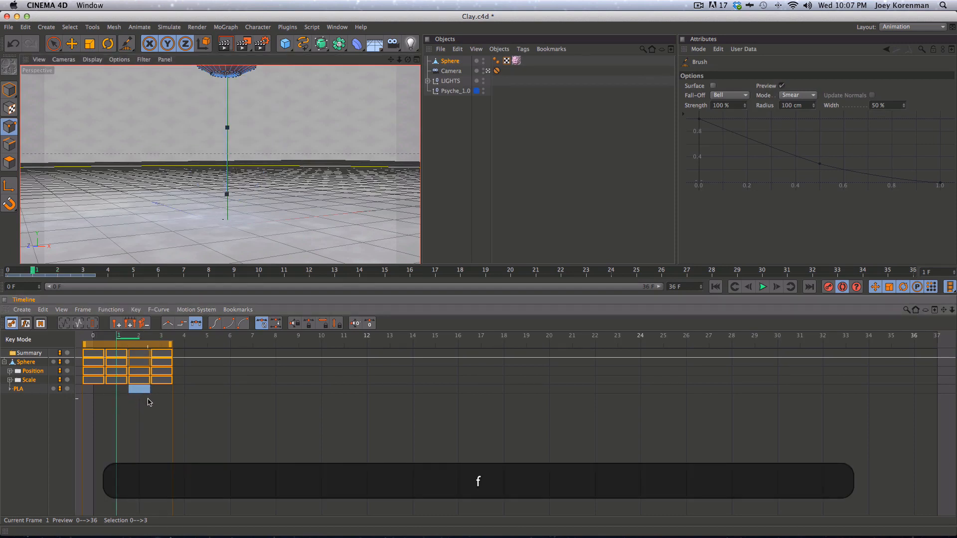
drag(222, 86, 231, 86)
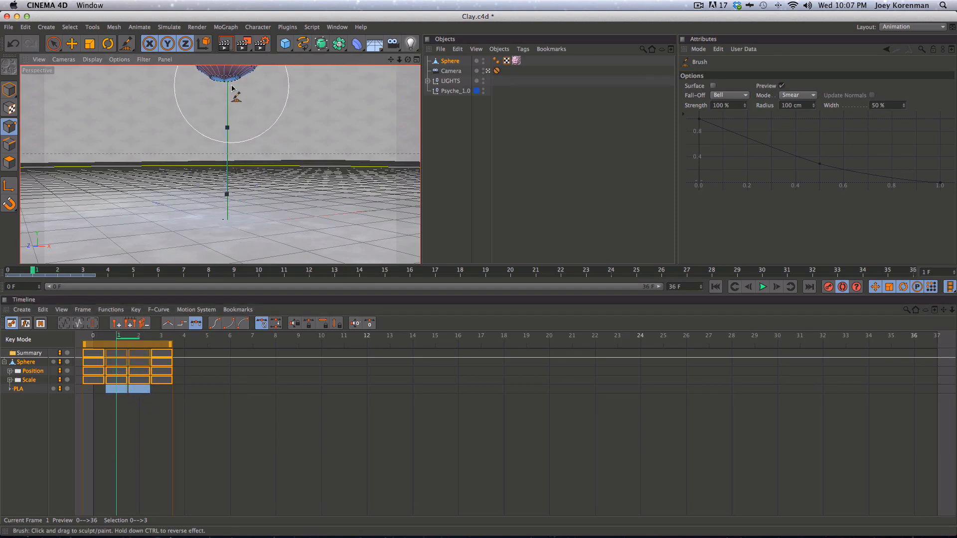
key(f)
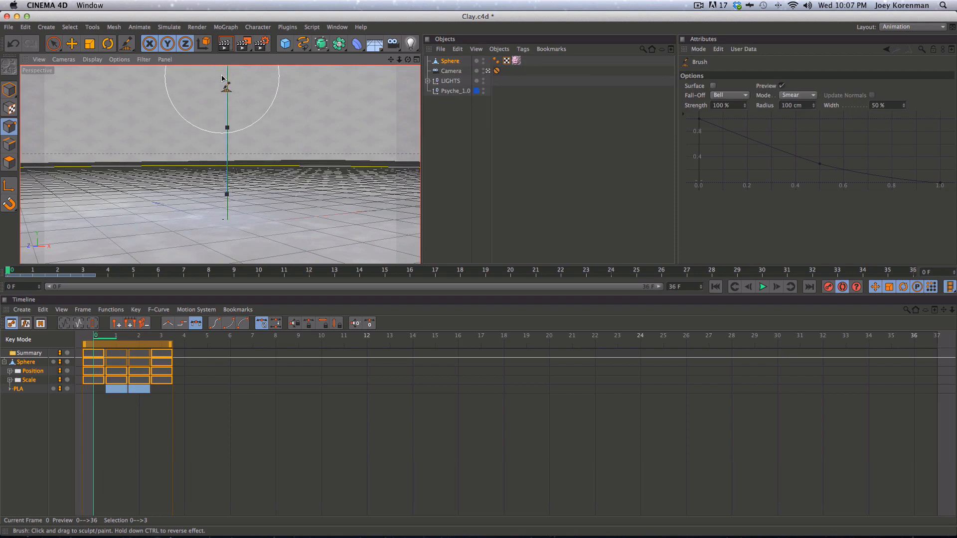
At frame 3, reshape the sides and upper edge of the squashed Sphere with the Brush
key(g)
key(g)
key(g)
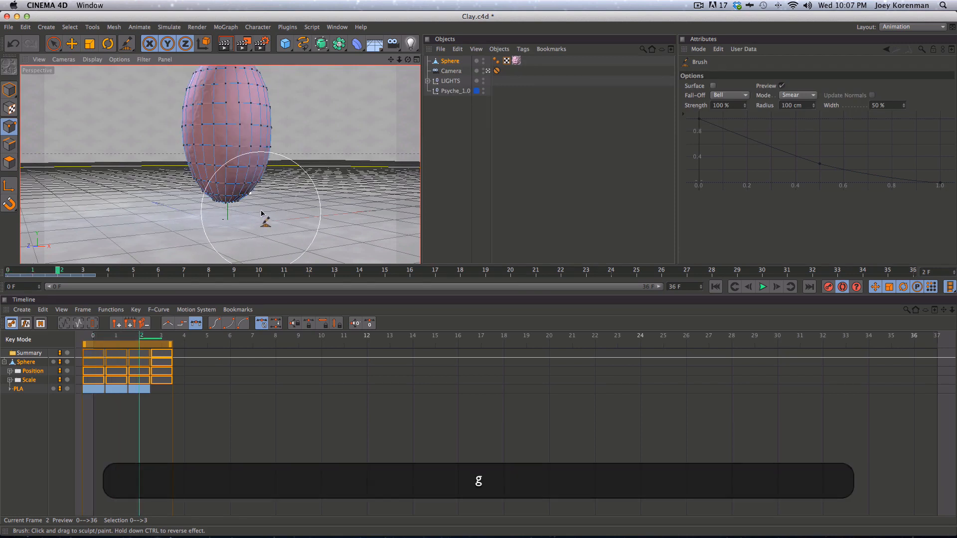
drag(175, 214, 165, 213)
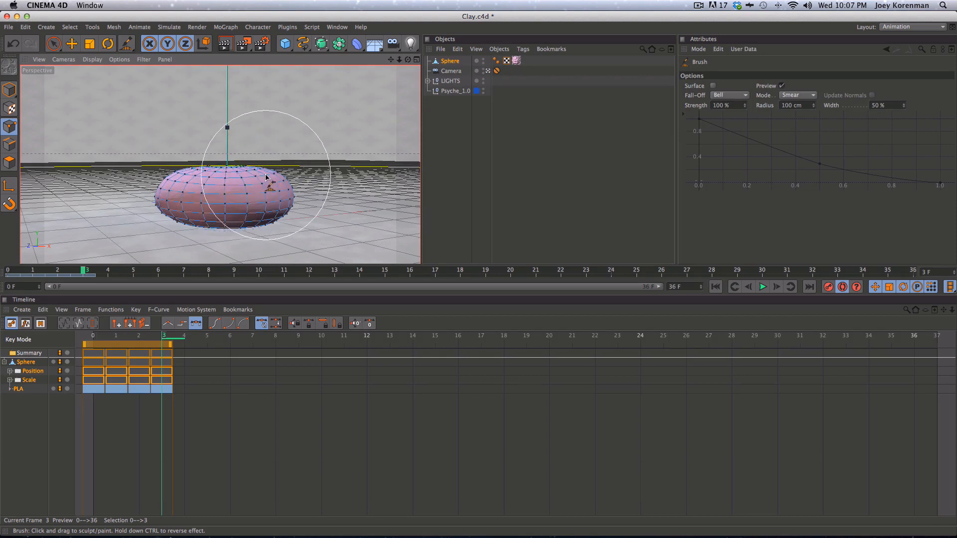
drag(266, 175, 279, 191)
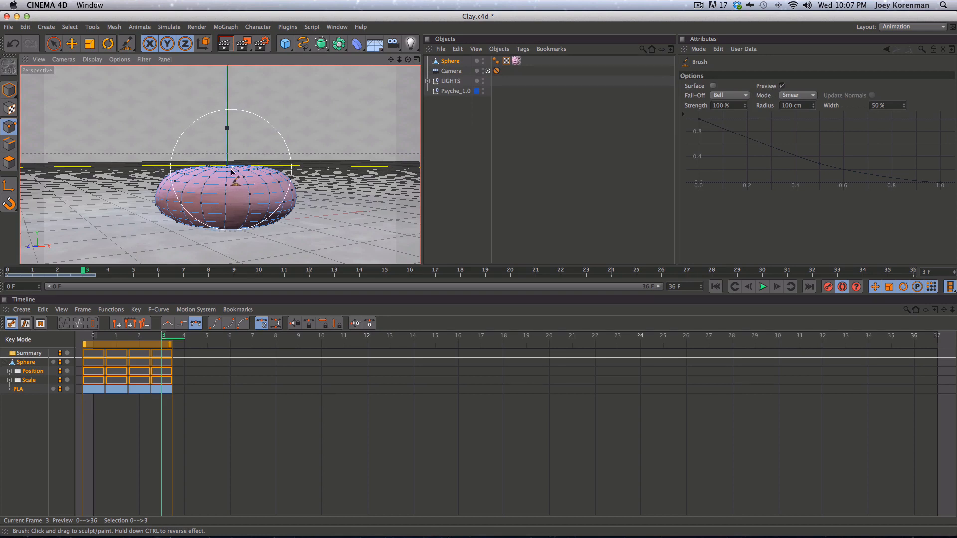
mouse_move(227, 168)
mouse_down()
mouse_move(228, 191)
mouse_move(312, 188)
mouse_up()
key(super+z)
key(super+z)
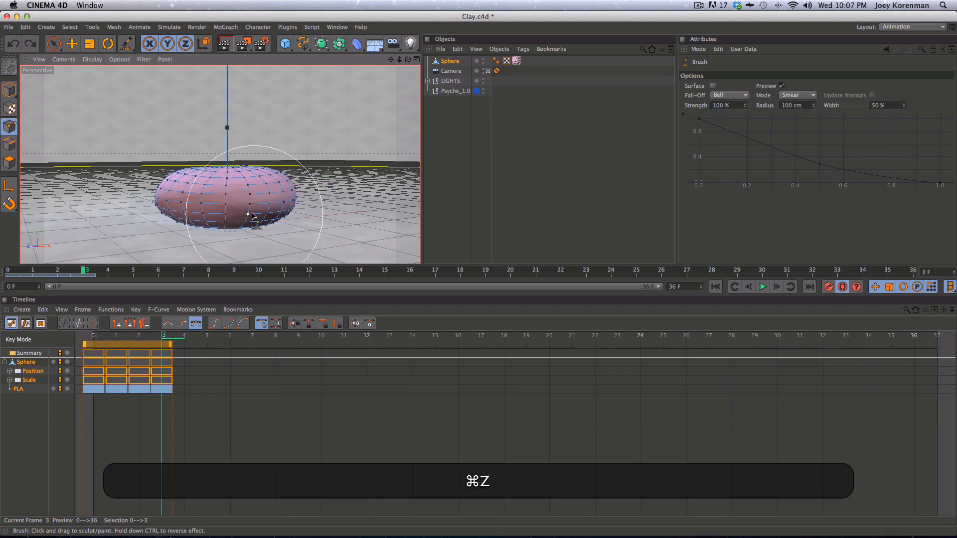
Compare the Sphere's shapes at frames 2 and 3 and advance to frame 4
key(f)
key(g)
key(g)
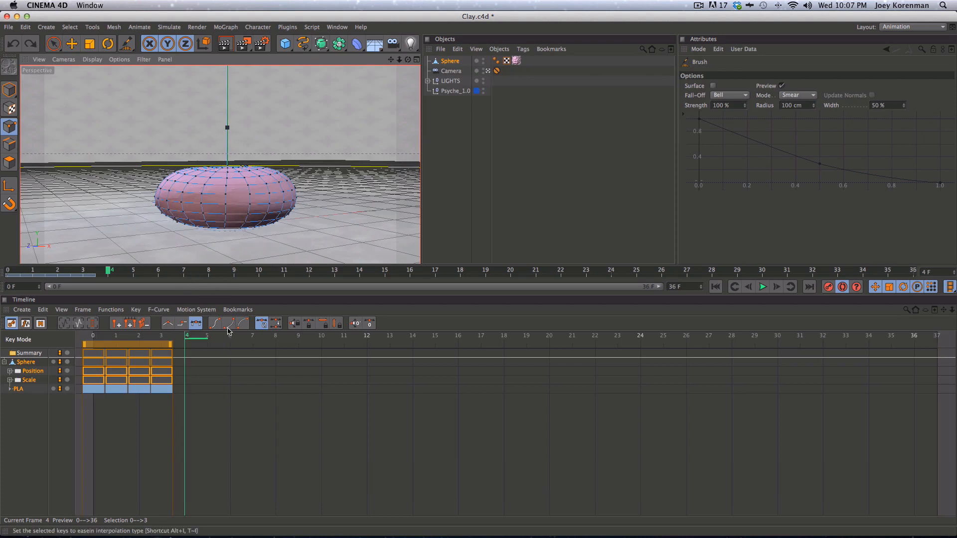
Check the surrounding frames, then at frame 4 dent the Sphere's top and widen its sides with the Brush to record a PLA key
key(g)
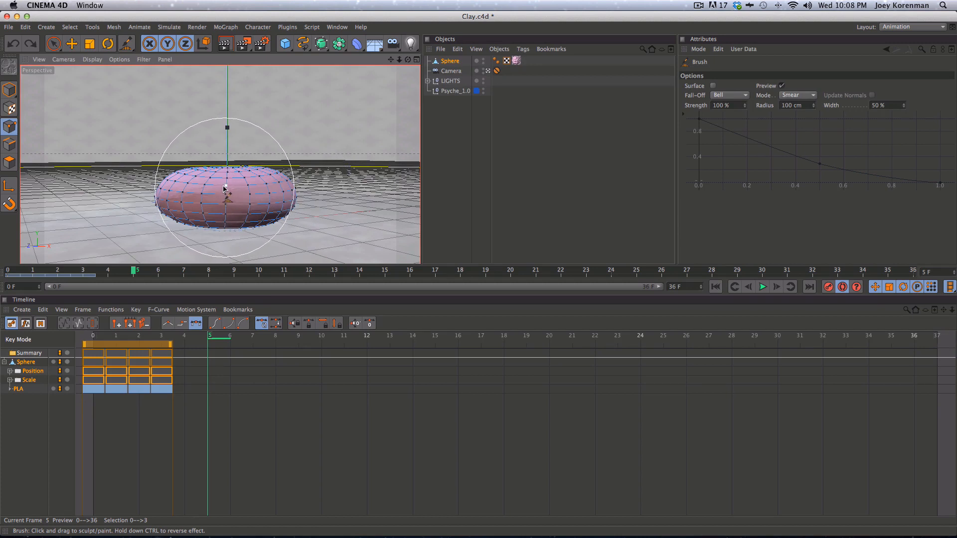
key(f)
key(f)
key(g)
key(f)
key(f)
key(f)
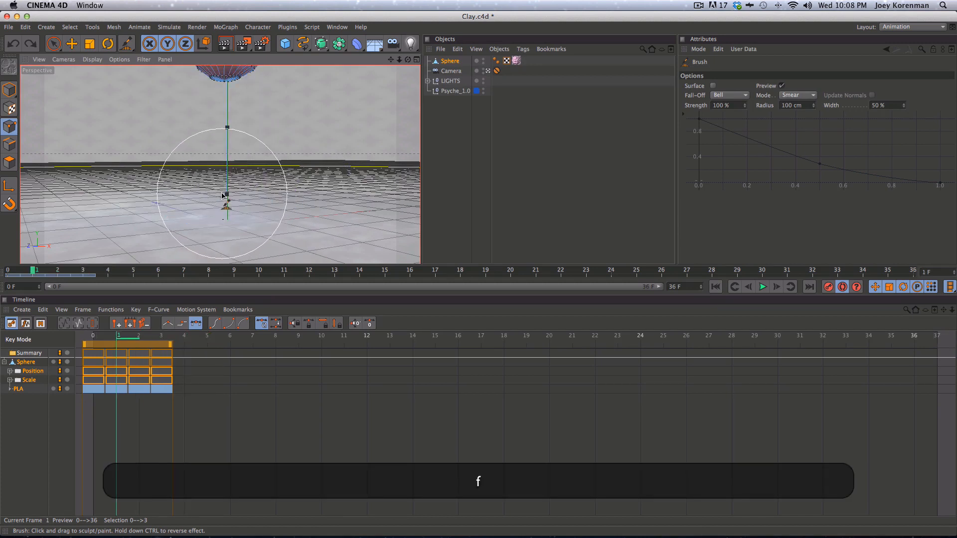
key(g)
key(g)
key(g)
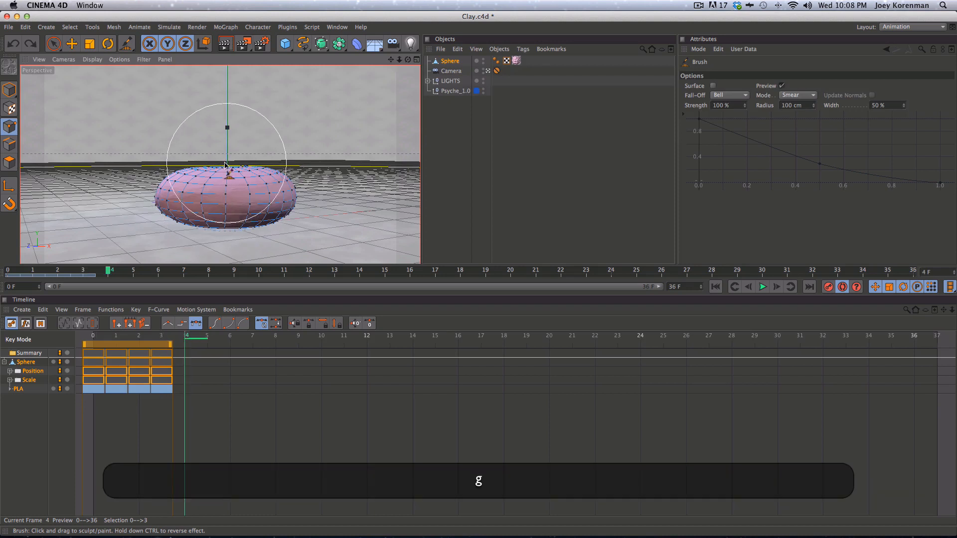
mouse_move(227, 168)
mouse_down()
mouse_move(174, 199)
mouse_move(160, 194)
mouse_move(158, 210)
mouse_up()
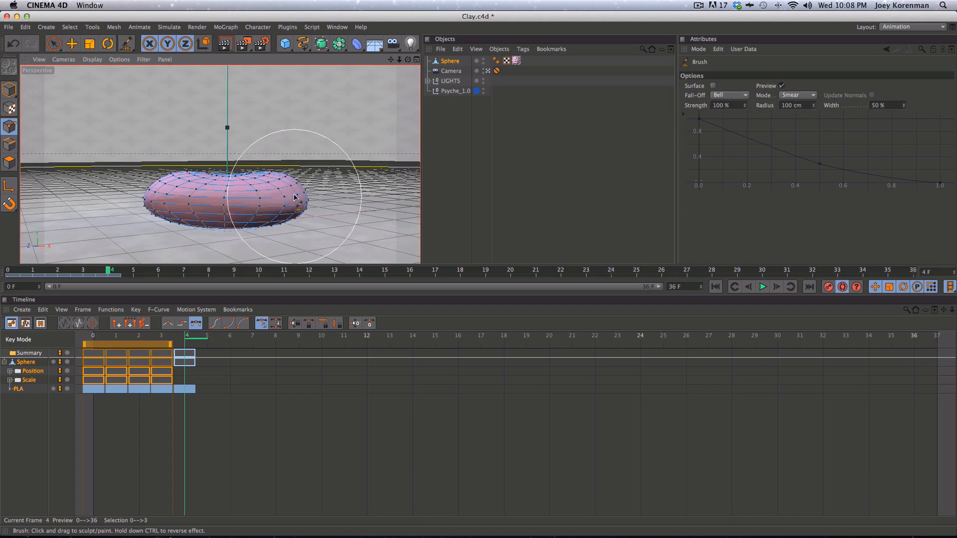
Flip back and forth between frames 1 and 5 to examine how the Sphere lands and flattens
key(f)
key(g)
key(f)
key(f)
key(f)
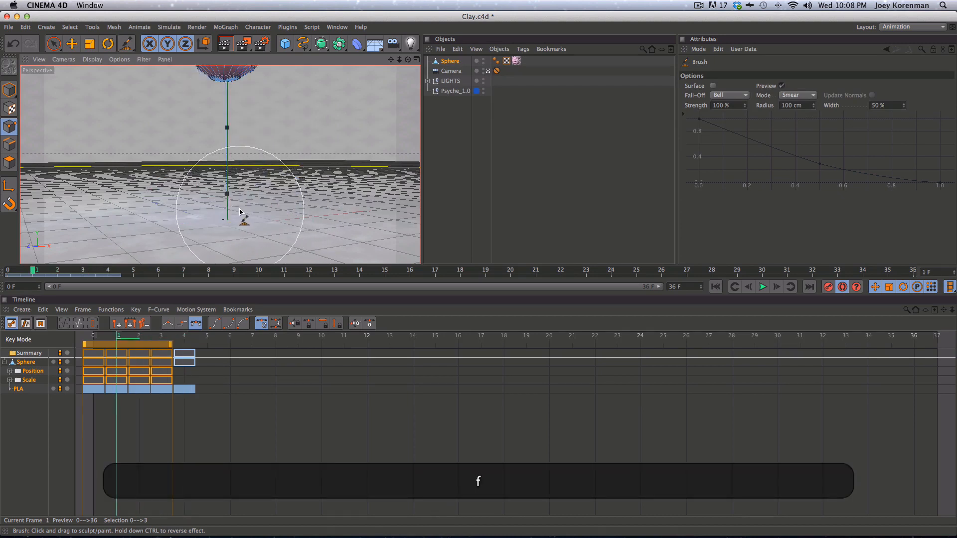
key(g)
key(g)
key(g)
key(f)
key(f)
key(f)
key(g)
key(g)
key(g)
key(g)
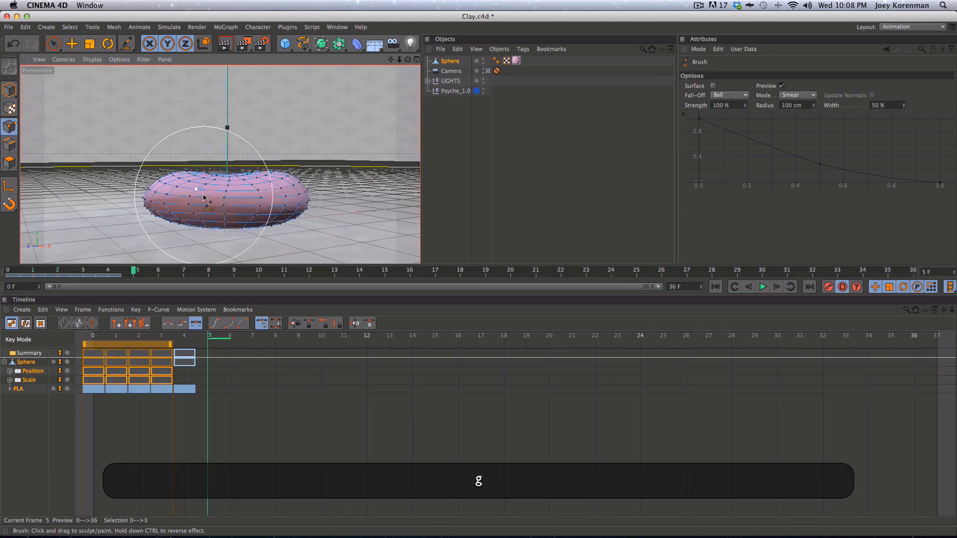
At frame 4, pull both sides of the dented Sphere further outward with the Brush
key(f)
key(f)
key(g)
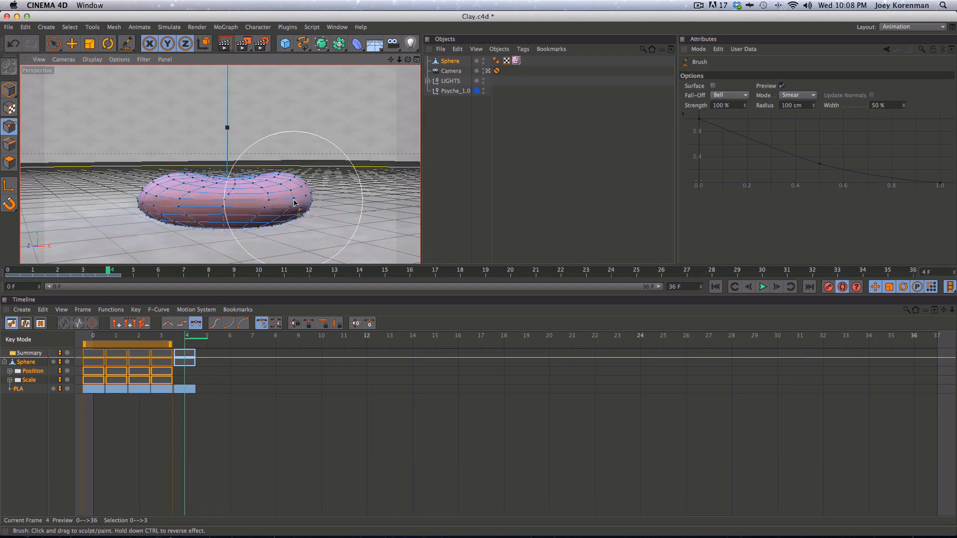
Step repeatedly between frames 2 and 5 to compare the widened Sphere with its earlier shapes
key(f)
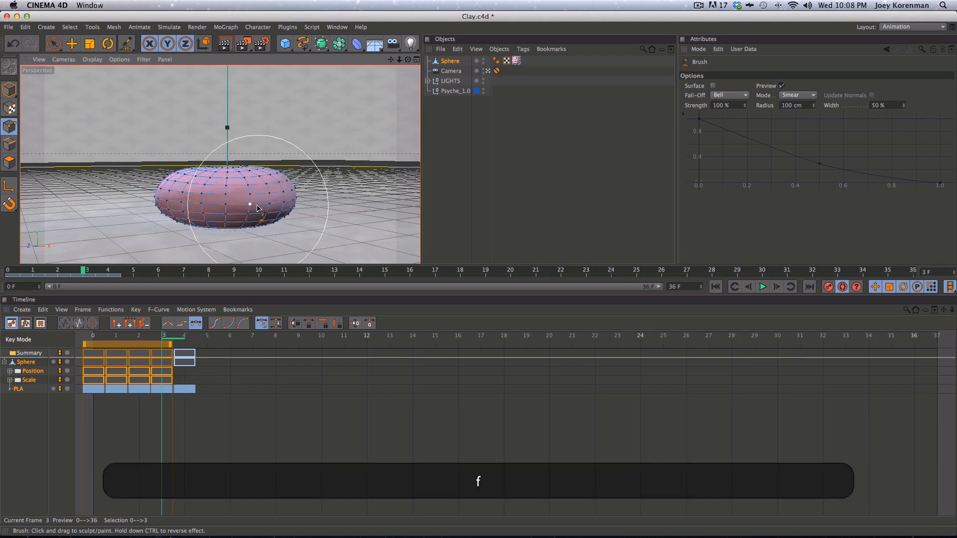
key(f)
key(g)
key(g)
key(g)
key(f)
key(f)
key(f)
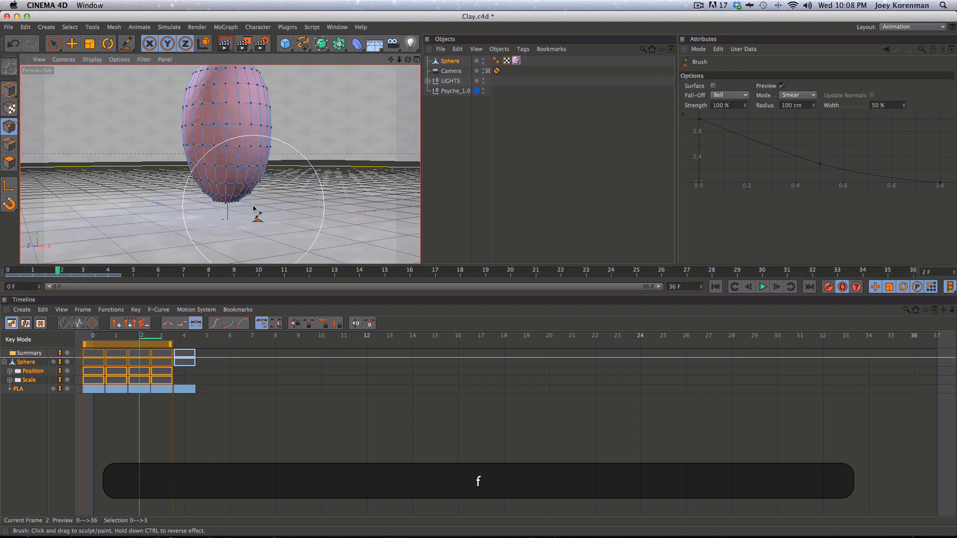
key(g)
key(g)
key(g)
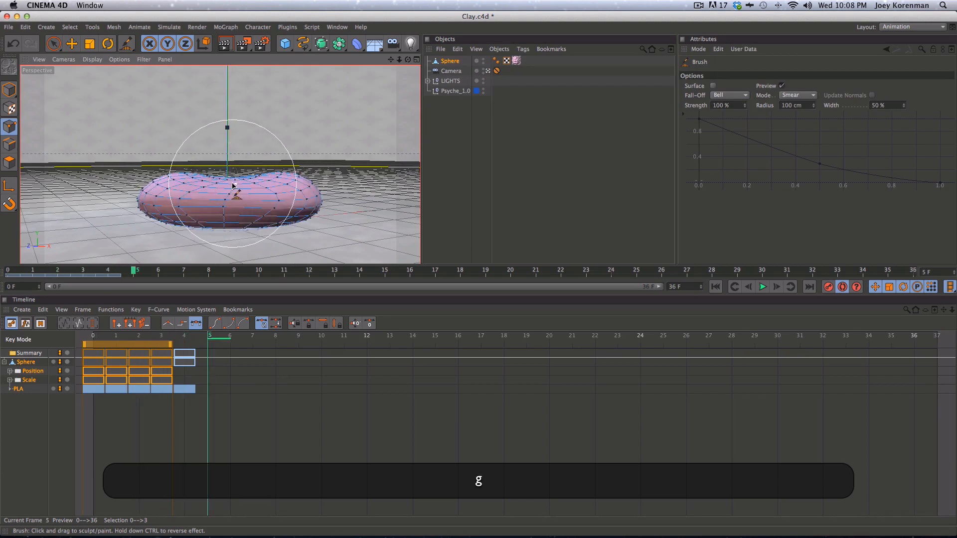
At frame 5, pinch the Sphere's middle from above and below with the Brush to record a PLA key
key(f)
key(f)
key(g)
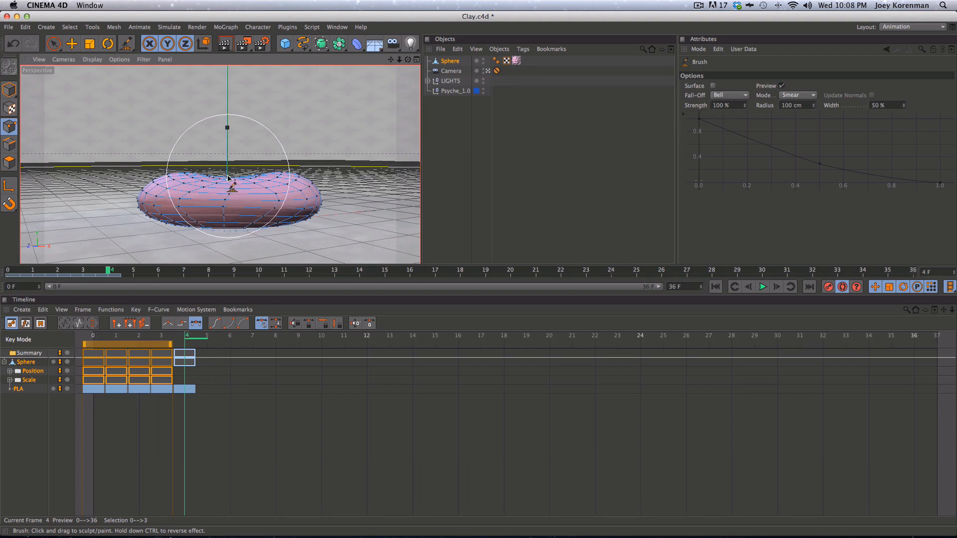
key(g)
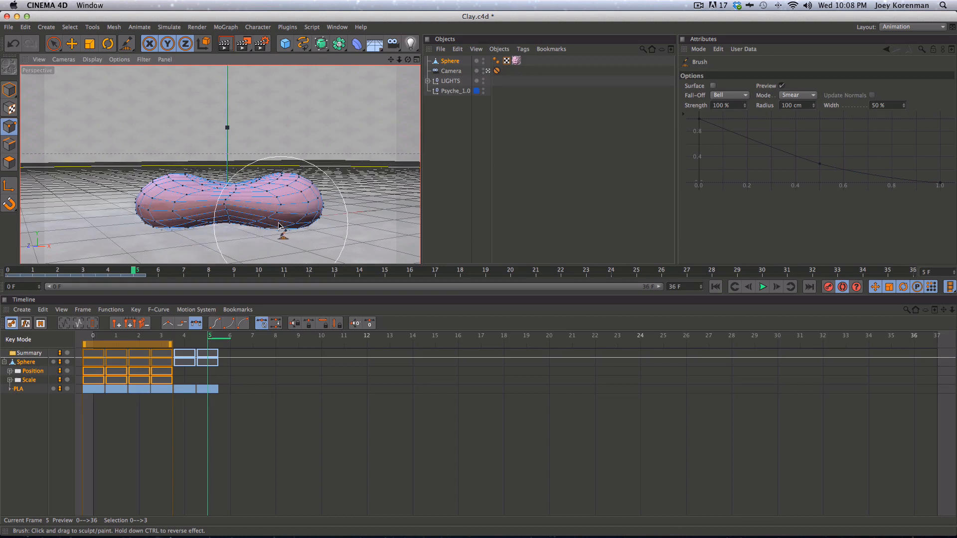
Step back and forth through the frames up to 5 to examine the transition into the pinched shape
key(f)
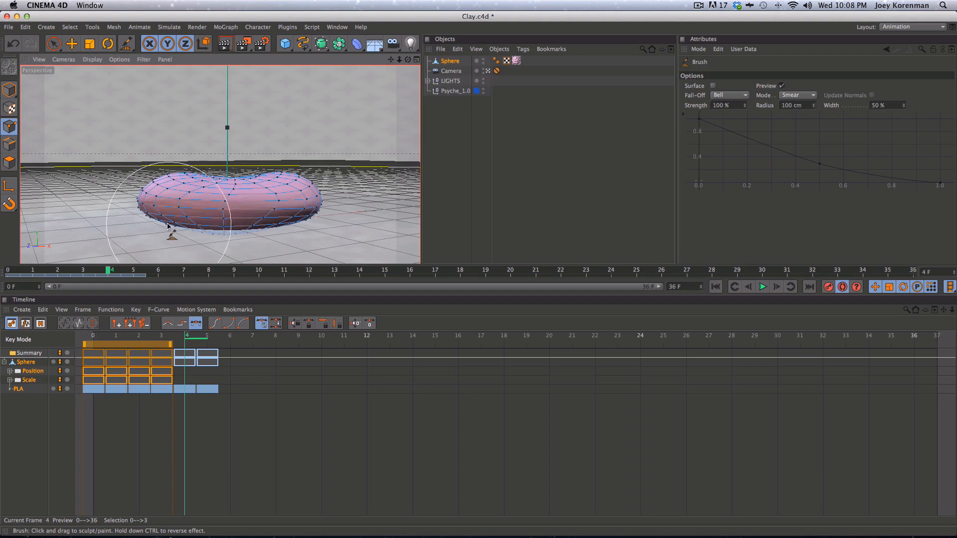
key(f)
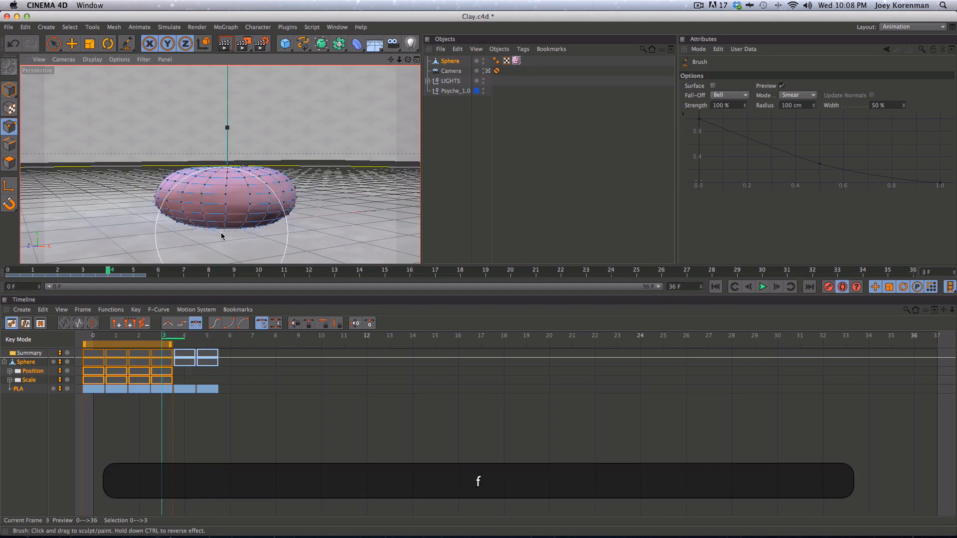
key(g)
key(g)
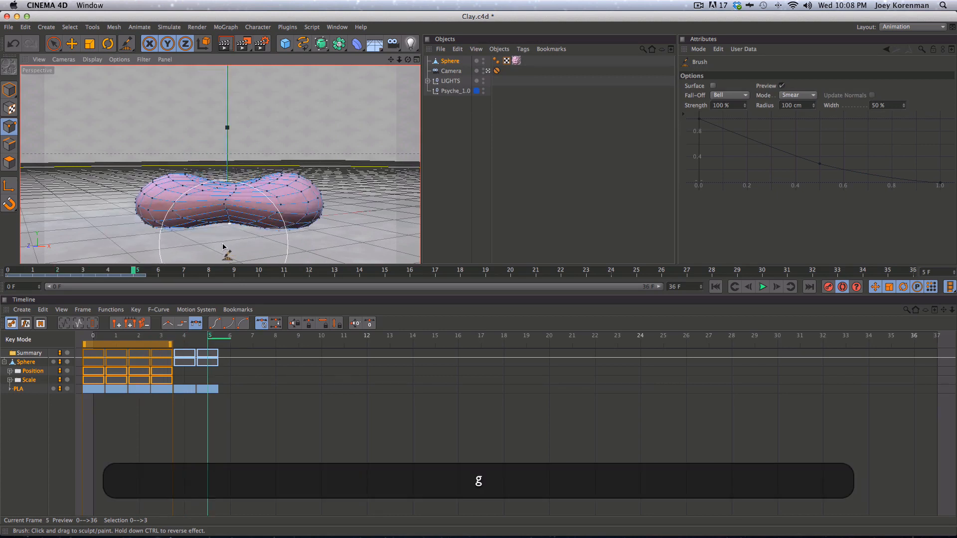
key(f)
key(f)
key(g)
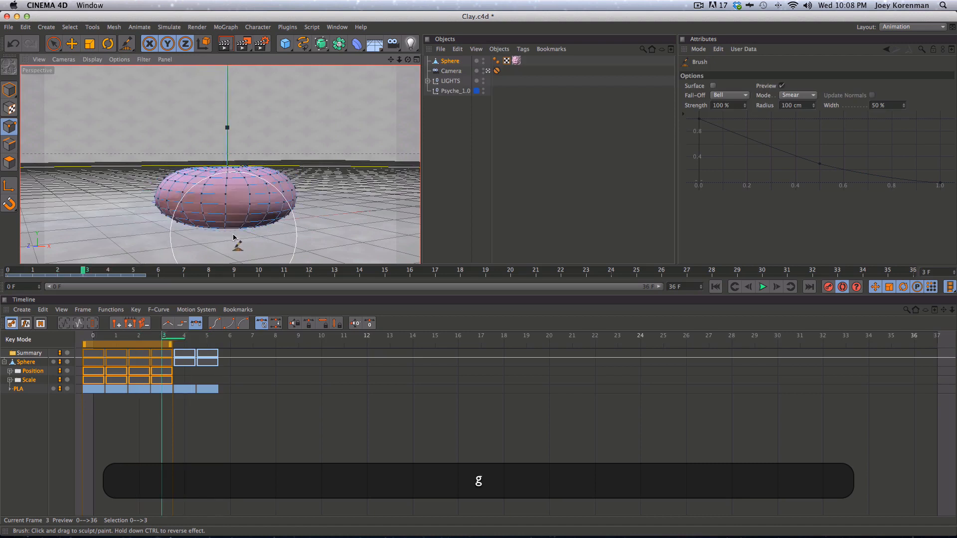
key(g)
key(f)
key(f)
key(f)
key(g)
key(g)
key(g)
key(f)
key(f)
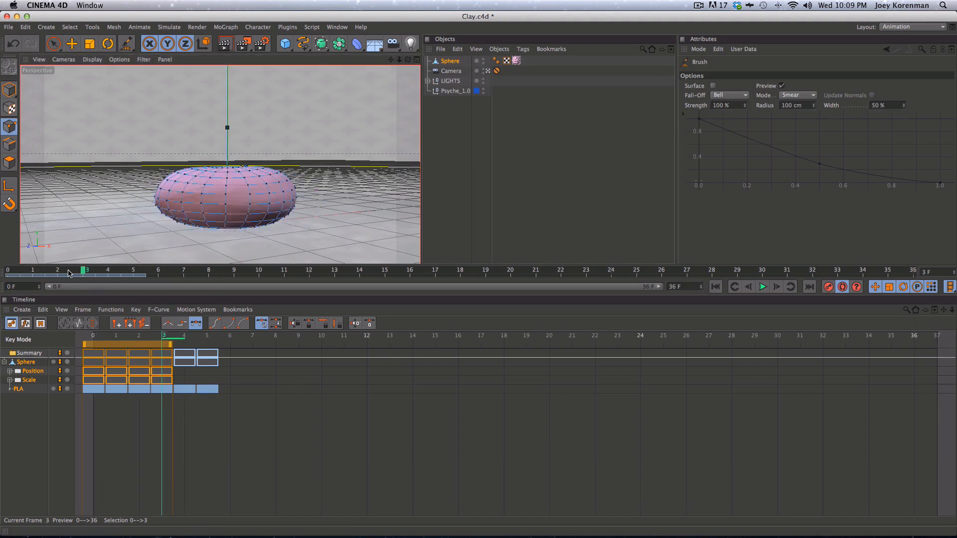
Play the animation twice from frame 0 to review the Sphere's drop and squash
drag(73, 270, 7, 271)
key(F8)
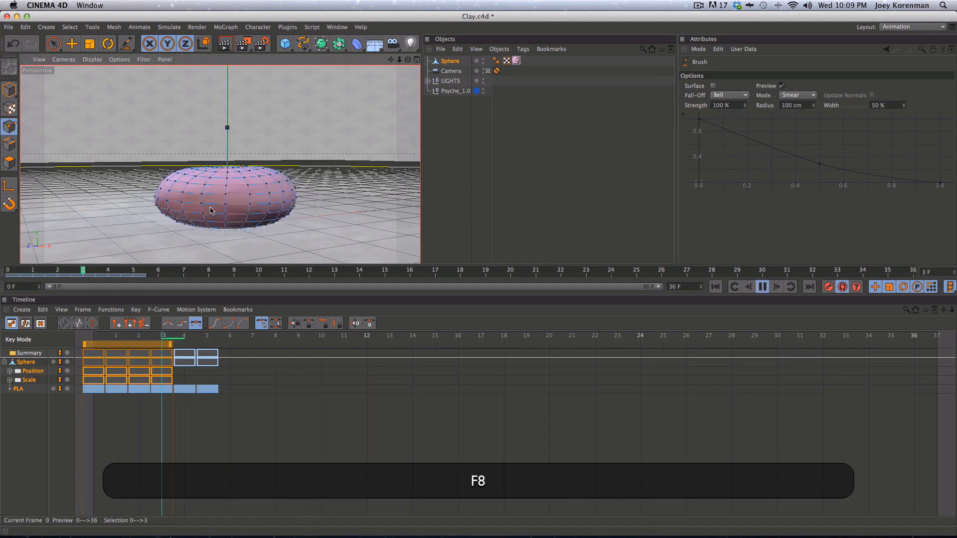
key(F8)
drag(89, 272, 7, 271)
key(F8)
key(F8)
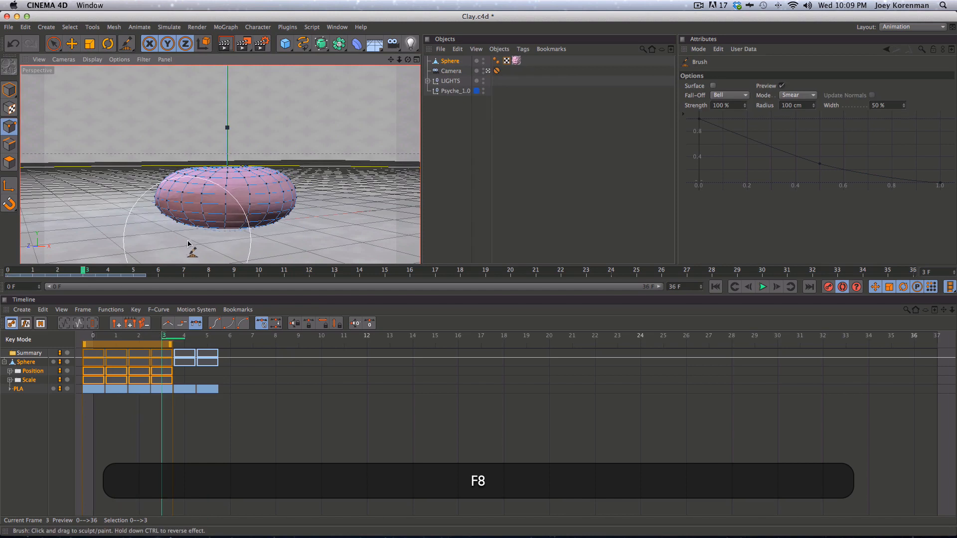
Compare the Sphere's squashed, dented and pinched shapes at frames 3 to 5
key(g)
key(g)
key(g)
key(f)
key(f)
key(f)
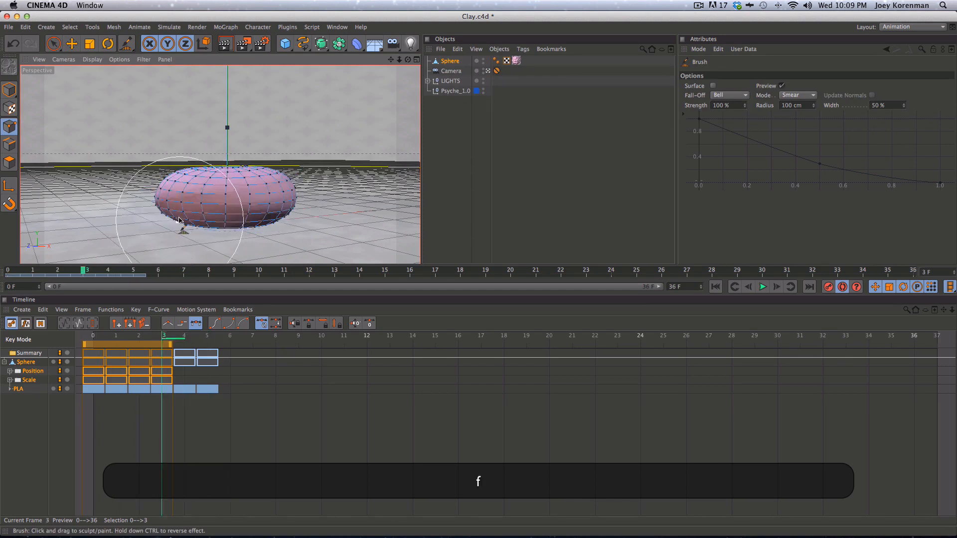
key(g)
key(g)
key(f)
key(f)
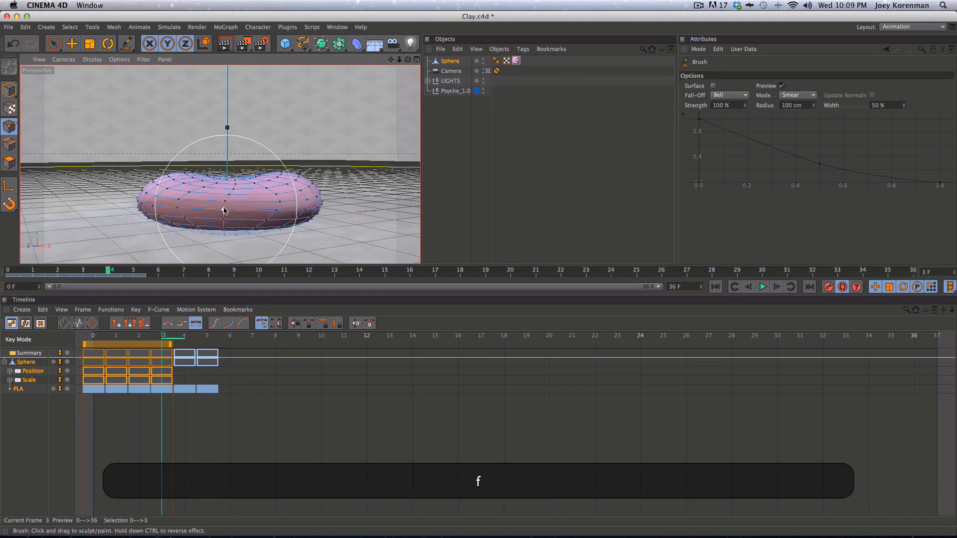
At frame 5, pull the right end of the pinched Sphere slightly outward with the Brush
key(g)
key(g)
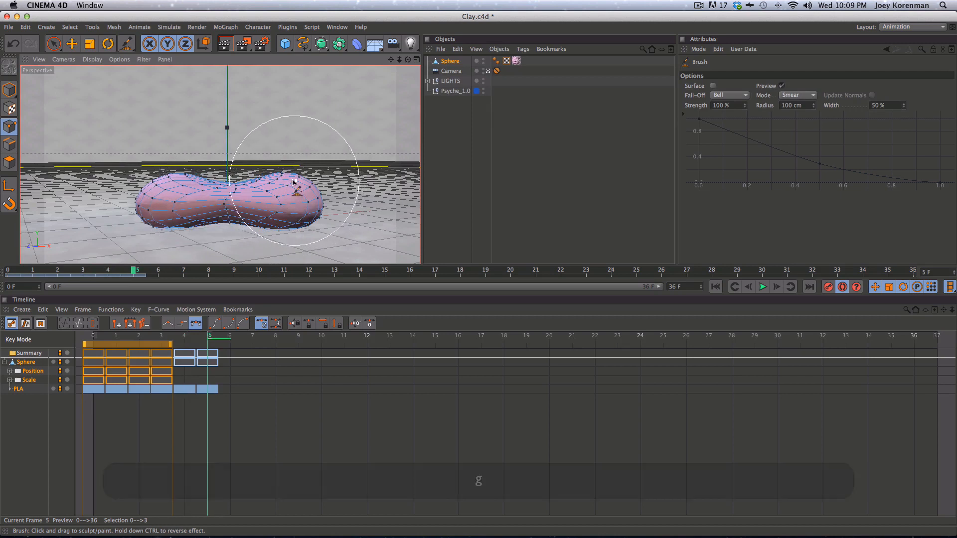
drag(302, 219, 319, 217)
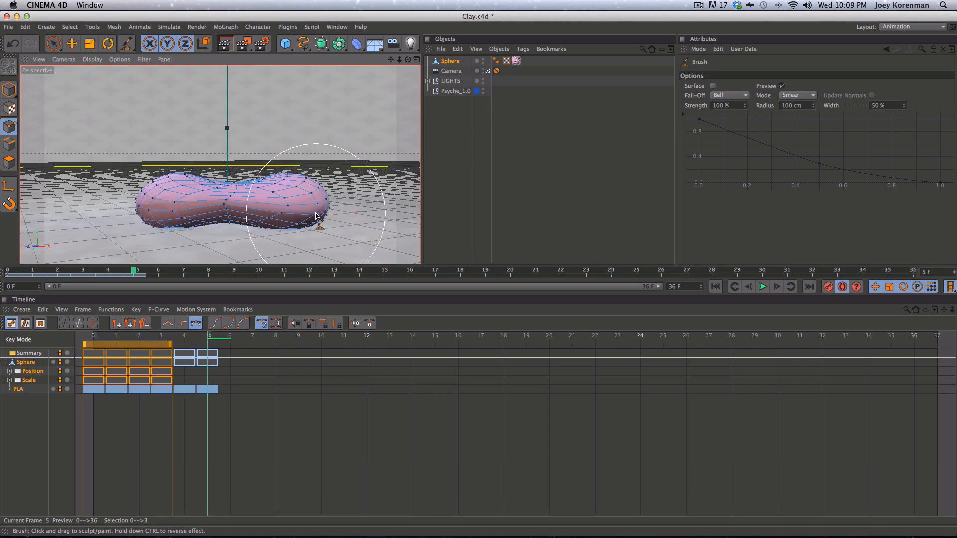
Smear the sphere at frame 5 with the Brush, lifting the underside and pushing in the top to form a narrower waist
mouse_move(248, 231)
mouse_down()
mouse_move(256, 222)
mouse_move(294, 228)
mouse_up()
mouse_move(176, 228)
mouse_down()
mouse_move(163, 229)
mouse_move(187, 231)
mouse_up()
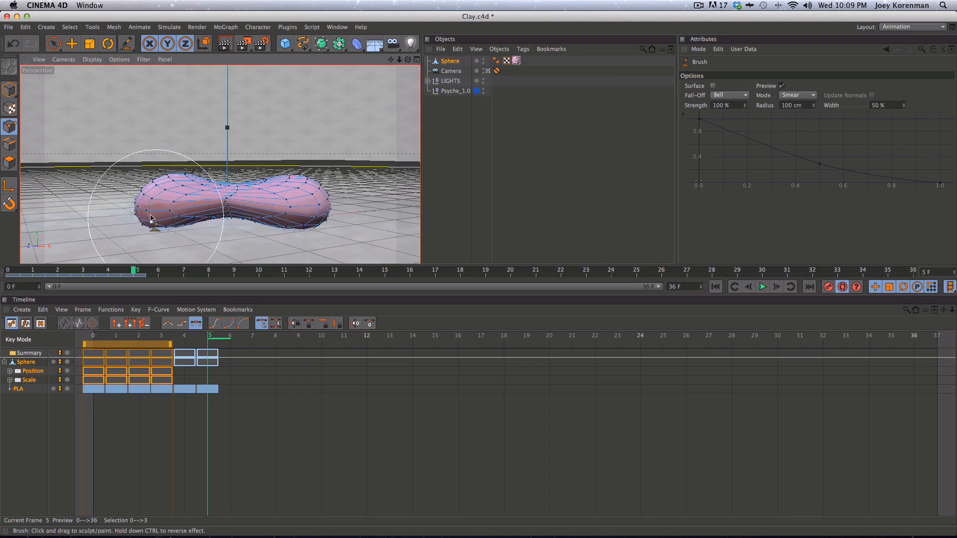
drag(176, 172, 171, 174)
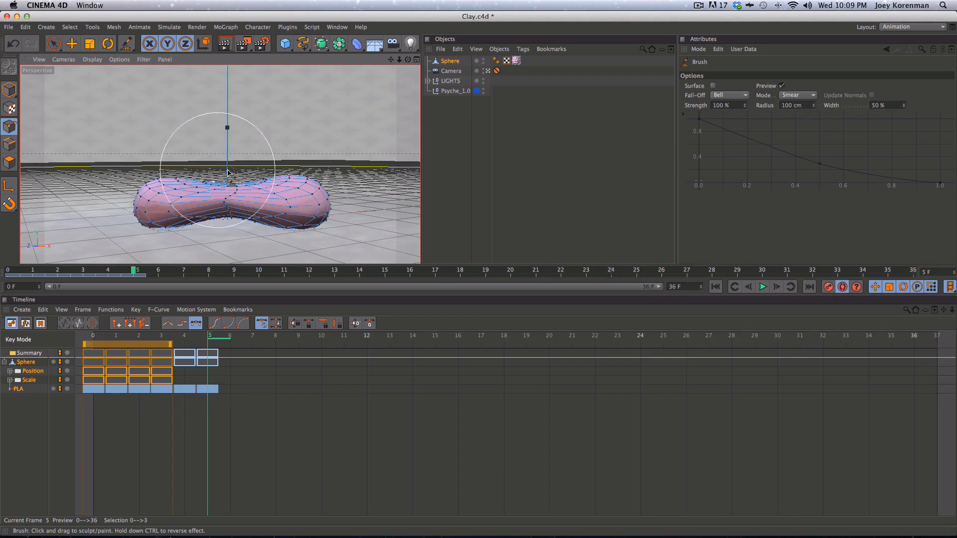
drag(277, 167, 293, 172)
drag(233, 170, 235, 175)
Step back and forth through frames 3 to 5 to compare the sphere's successive shapes
key(f)
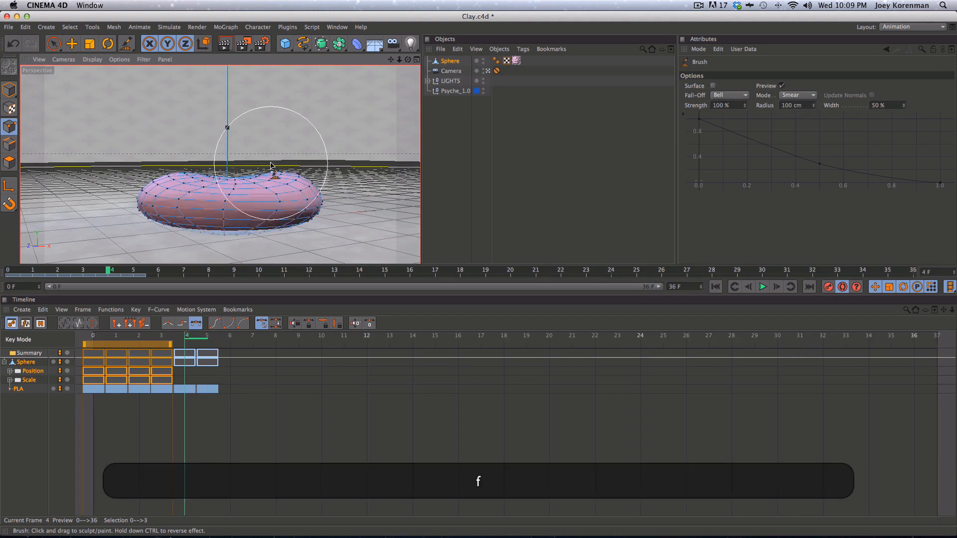
key(f)
key(g)
key(g)
key(g)
key(f)
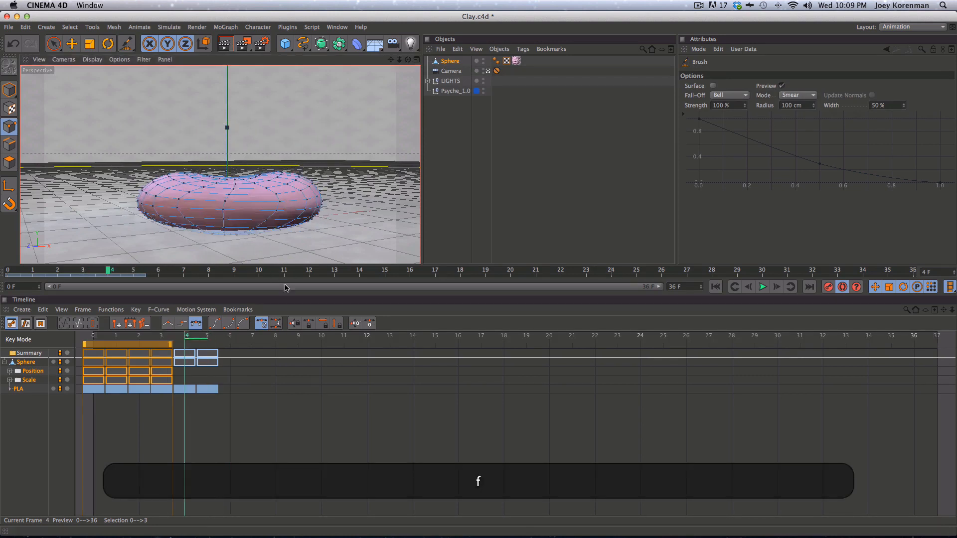
key(g)
key(f)
key(f)
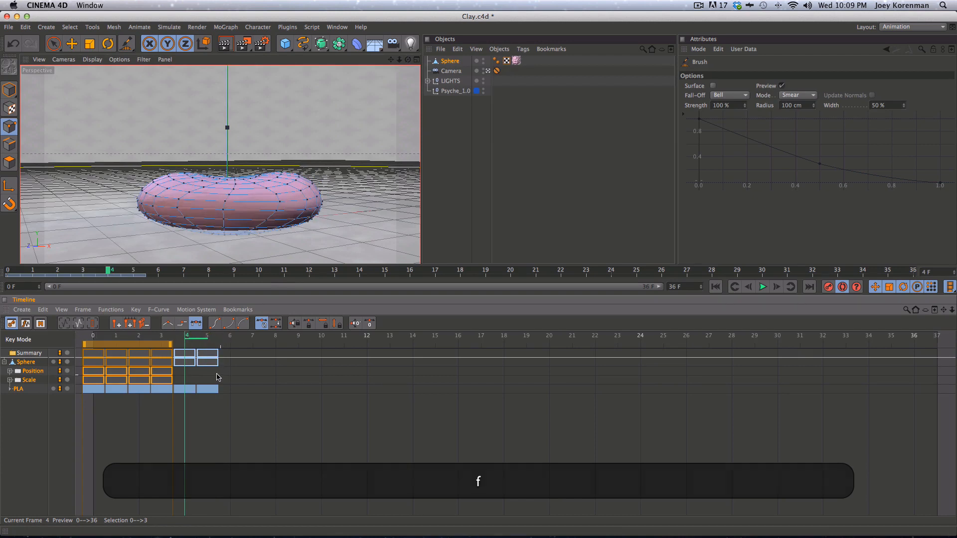
key(f)
key(g)
key(f)
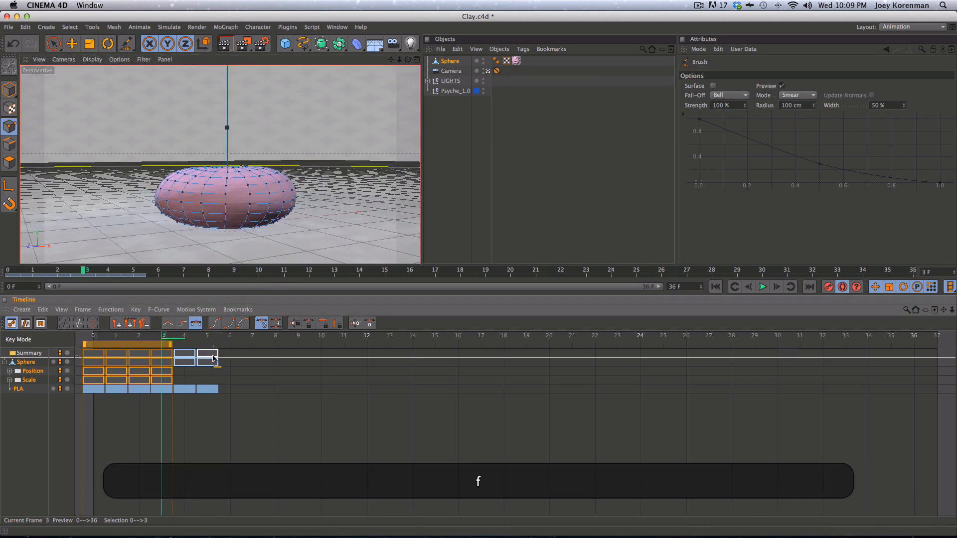
key(g)
key(g)
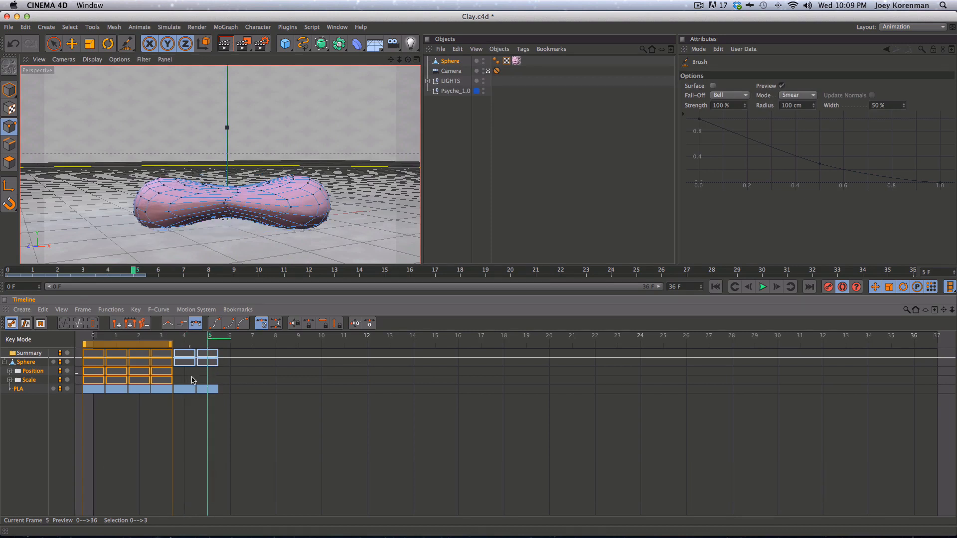
key(f)
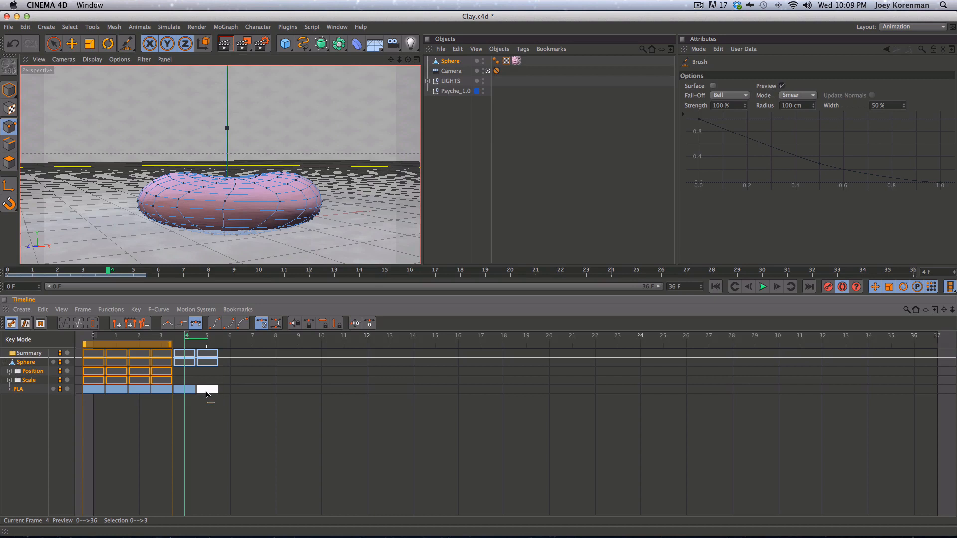
Move the sphere's PLA key at frame 5 to frame 6
drag(207, 393, 231, 394)
key(g)
key(g)
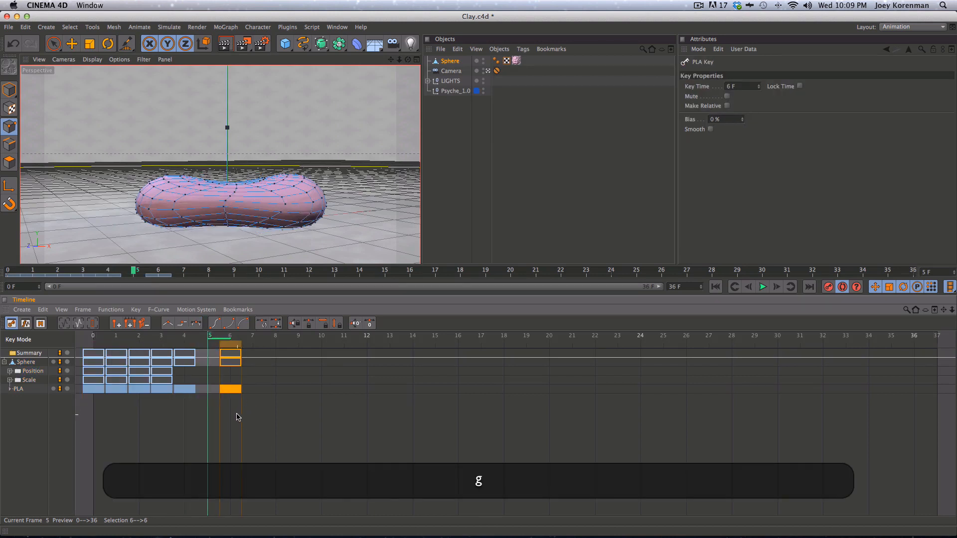
Step repeatedly through the opening frames and play the animation from frame 0 to judge the in-between shape at frame 5
key(f)
key(f)
key(f)
key(f)
key(f)
key(f)
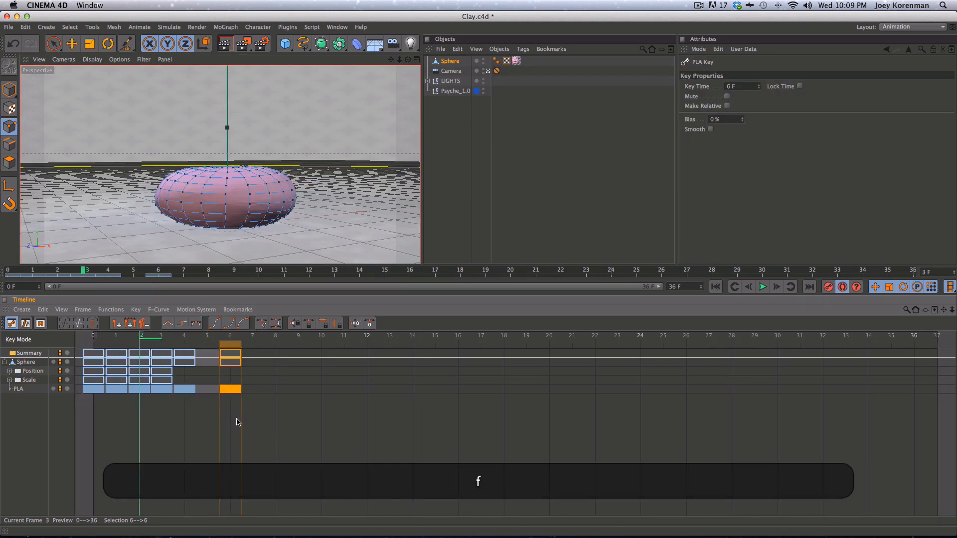
key(g)
key(g)
key(g)
key(g)
key(g)
key(g)
key(f)
key(f)
key(f)
key(f)
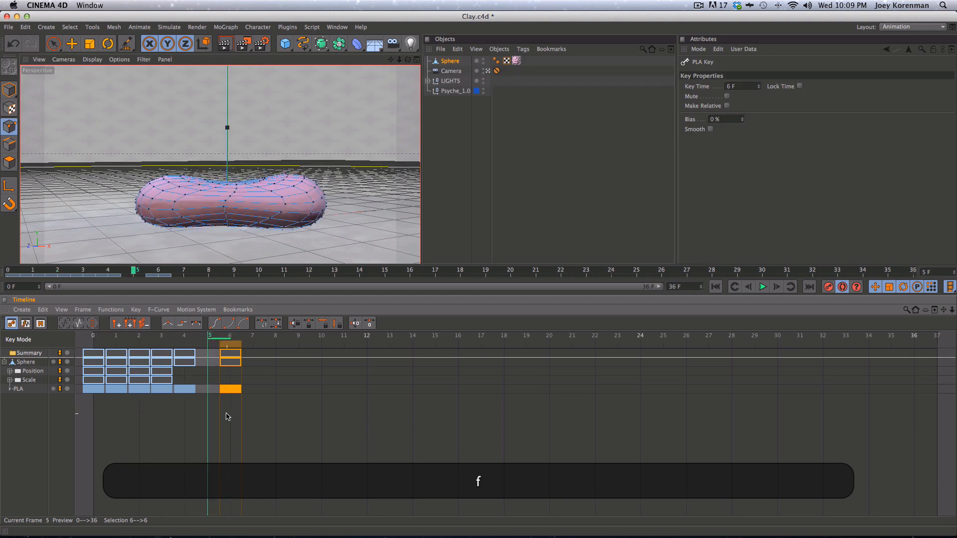
key(g)
key(g)
key(g)
key(g)
key(f)
key(f)
key(f)
key(f)
key(g)
key(g)
key(g)
key(f)
key(f)
key(f)
key(f)
key(f)
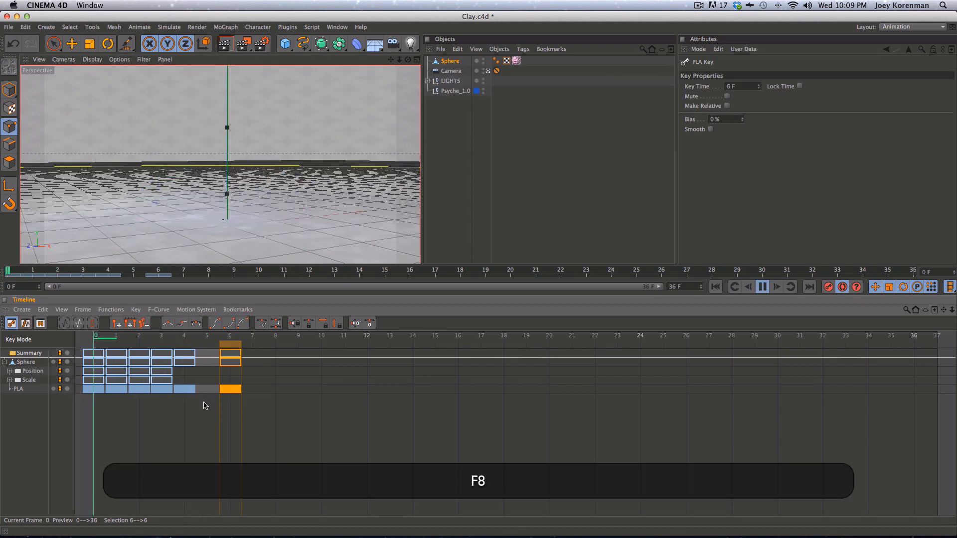
key(F8)
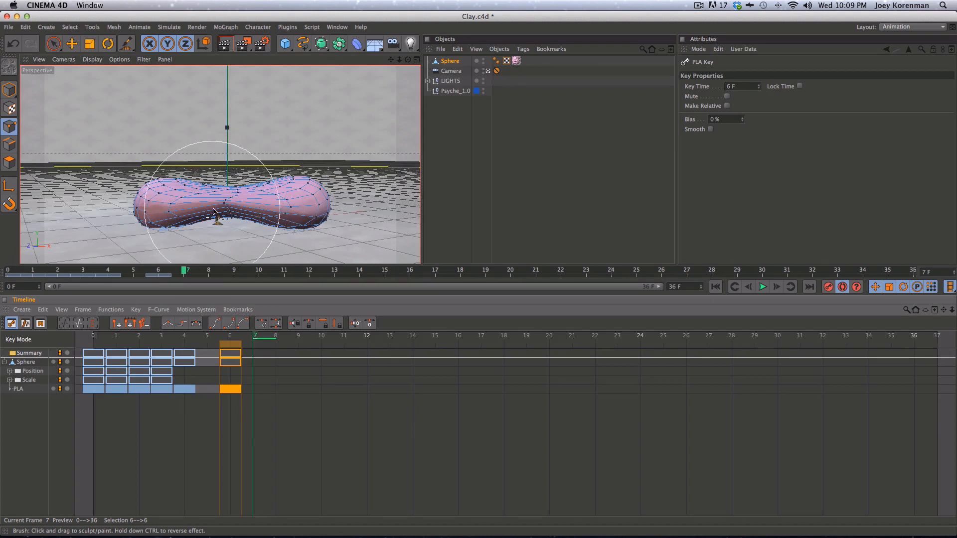
Move the sphere's PLA key at frame 6 back to frame 5 and play the animation from frame 0
key(f)
key(f)
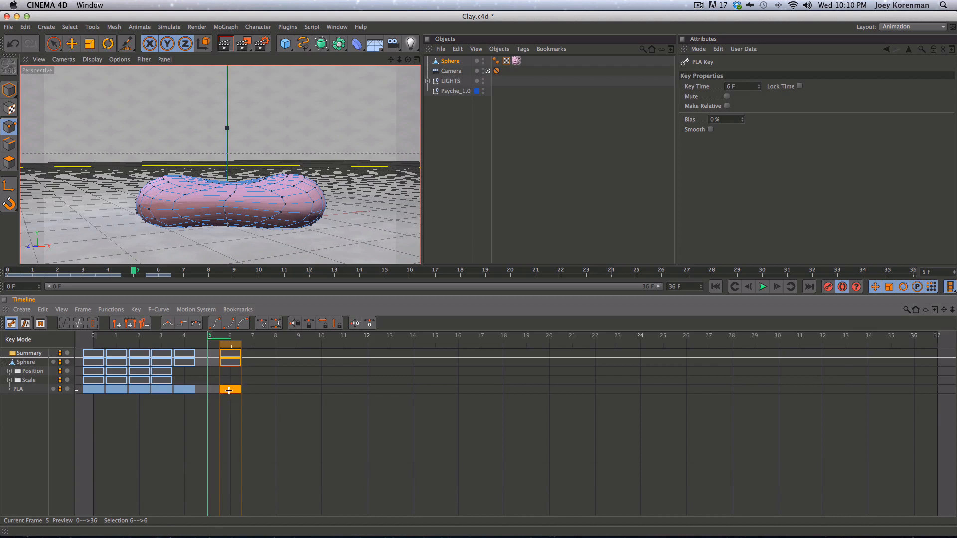
drag(230, 391, 219, 386)
key(f)
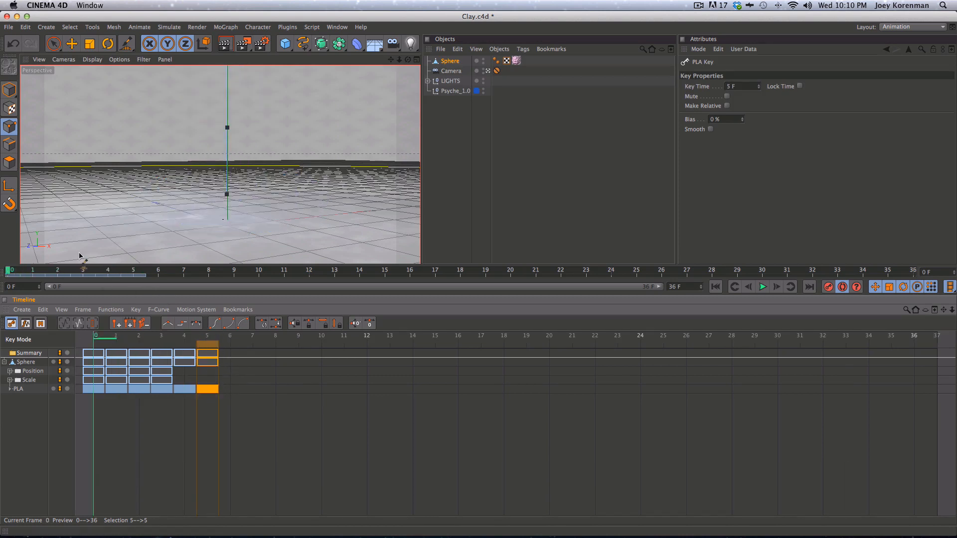
key(F8)
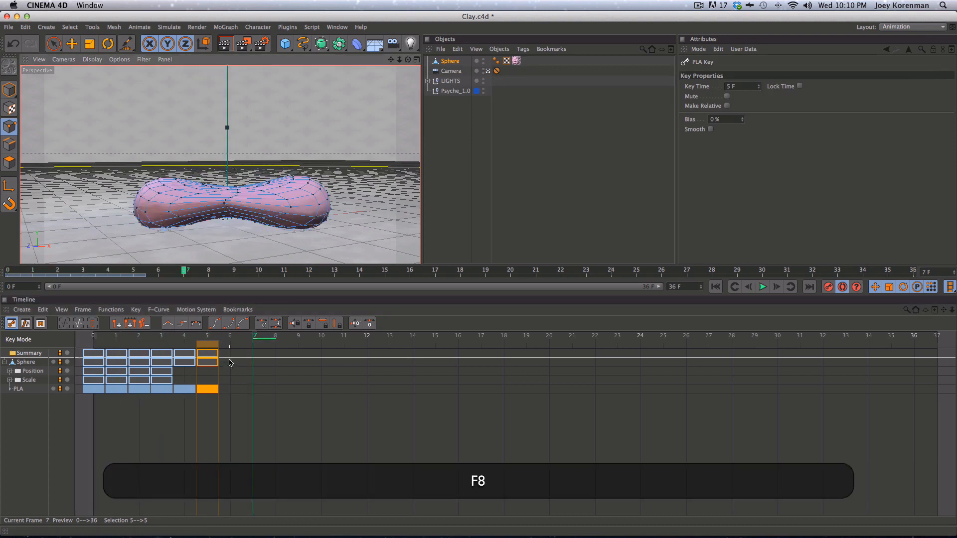
Move the PLA key at frame 5 onto frame 4, replacing the key there, and review the faster squash from frame 0
click(188, 337)
key(f)
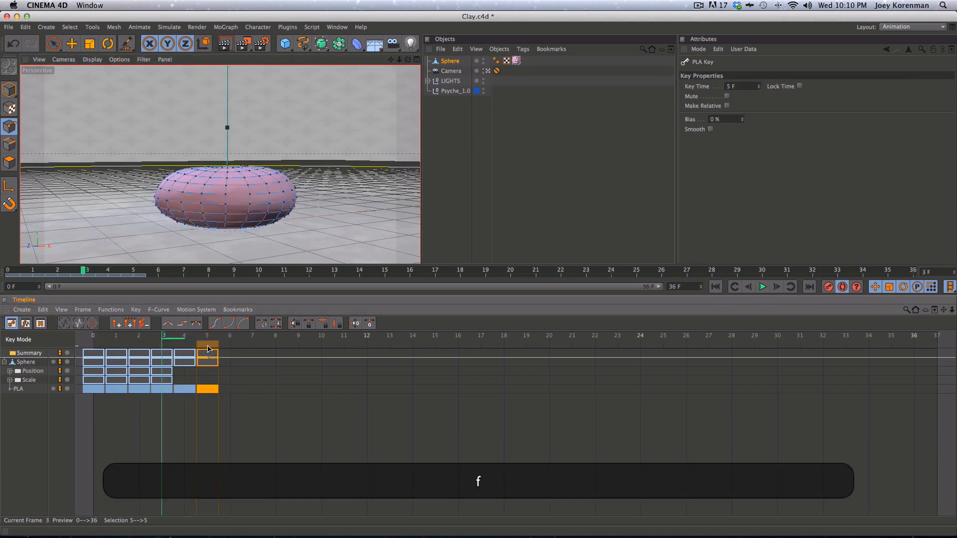
key(g)
drag(209, 363, 201, 359)
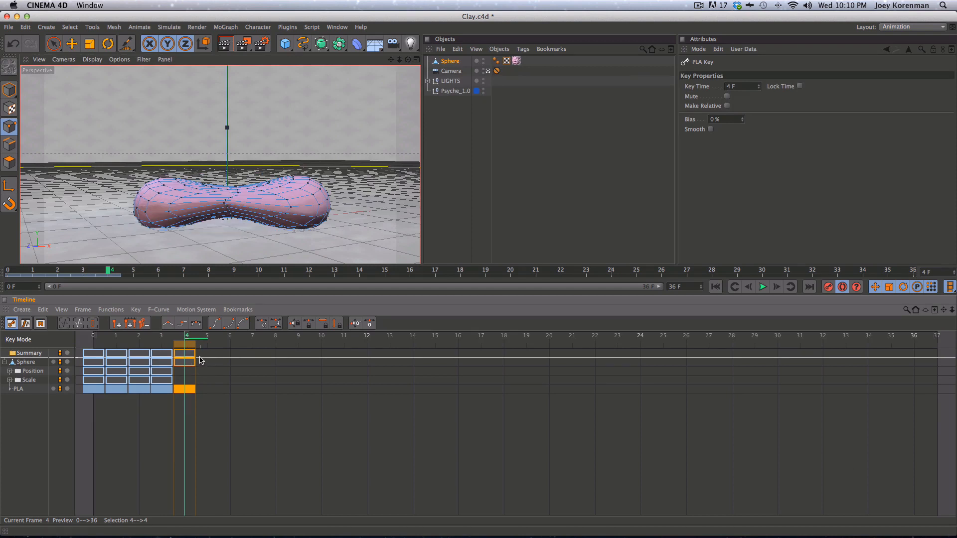
drag(110, 276, 8, 274)
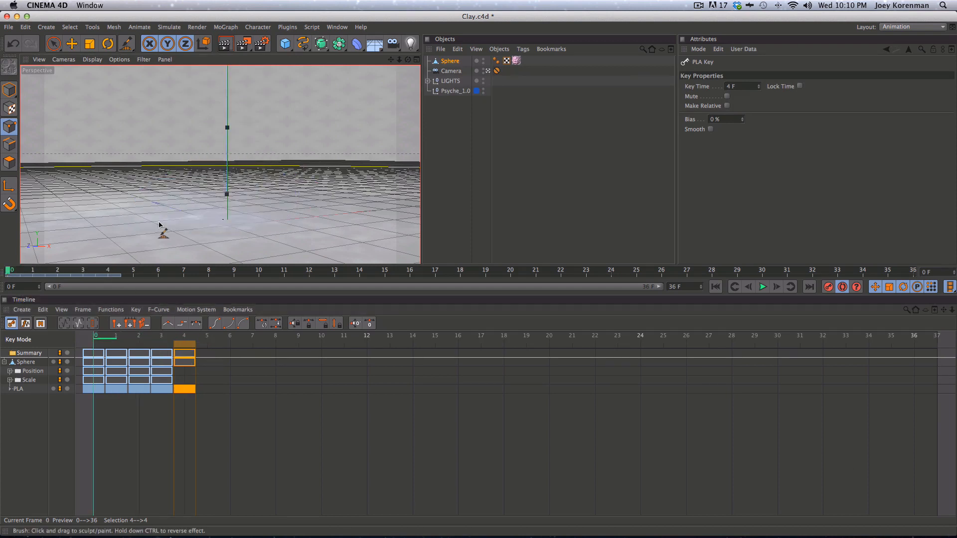
key(F8)
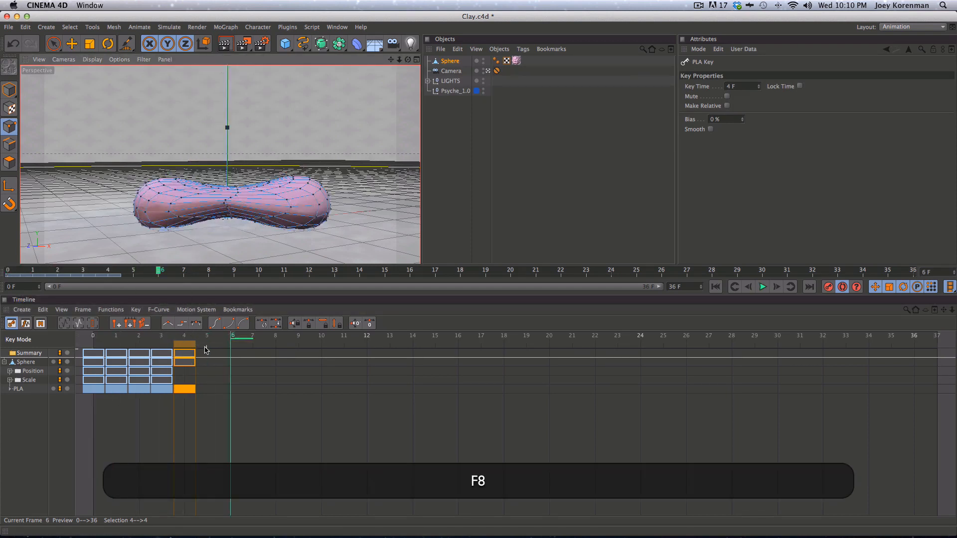
key(f)
key(f)
key(f)
key(f)
key(g)
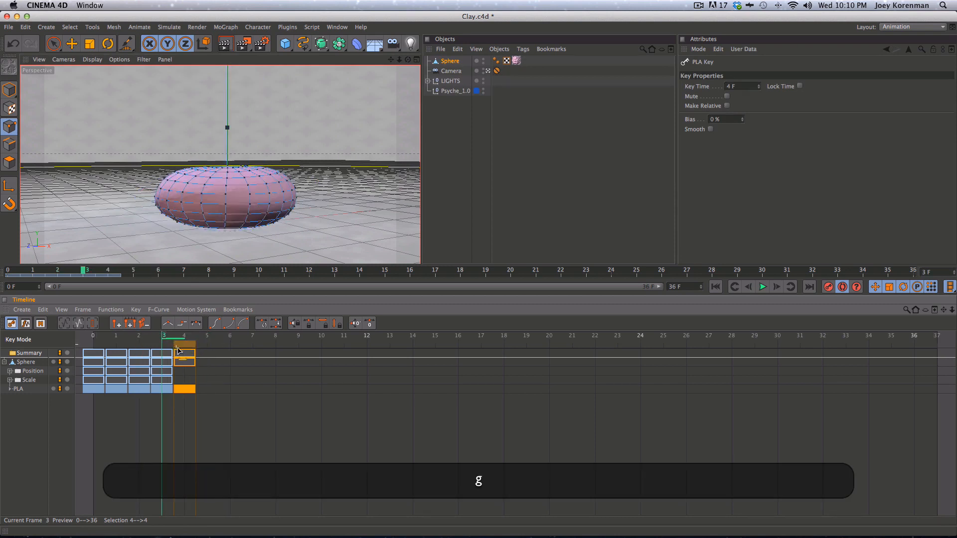
key(g)
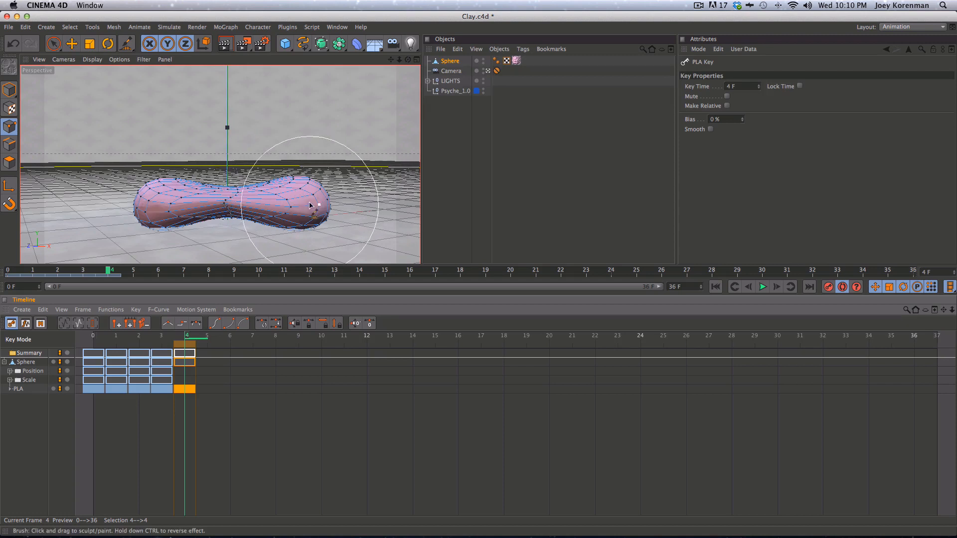
At frame 5, smear both ends of the sphere slightly outward and press down its middle with the Brush
key(g)
mouse_move(307, 201)
mouse_down()
mouse_move(299, 197)
mouse_move(319, 214)
mouse_up()
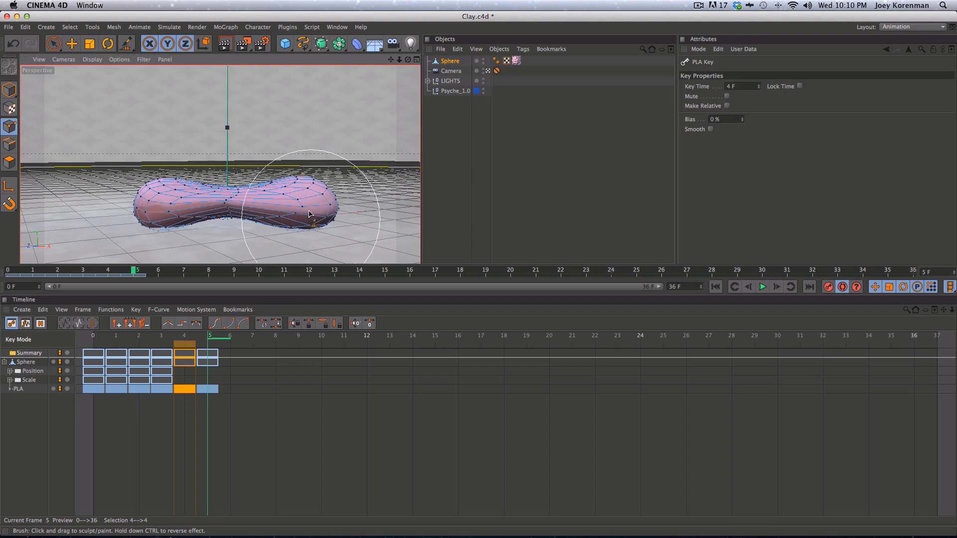
drag(238, 191, 234, 205)
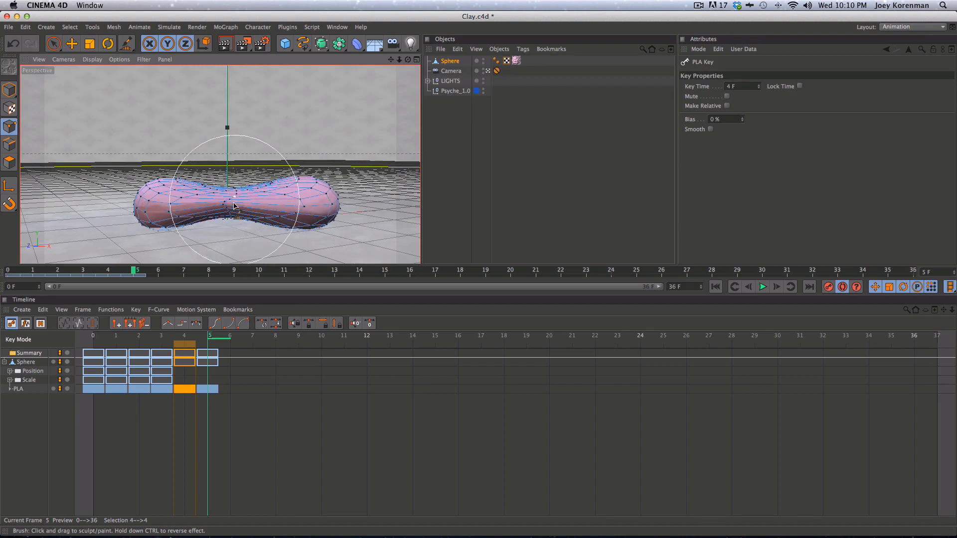
mouse_move(149, 221)
mouse_down()
mouse_move(137, 207)
mouse_move(146, 199)
mouse_up()
key(f)
key(g)
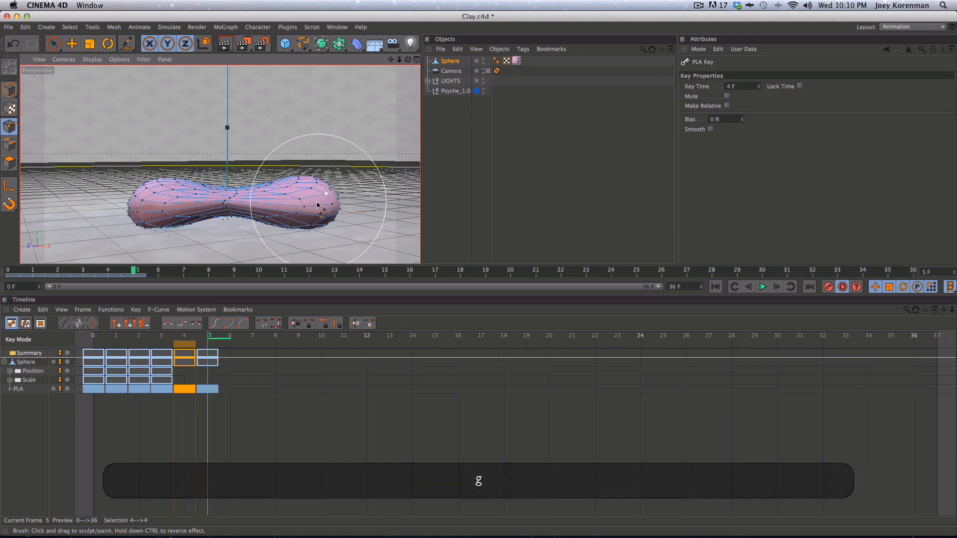
At frame 6, stretch both ends of the sphere farther outward, lower its middle, and compare with the preceding frames
key(g)
drag(317, 188, 321, 189)
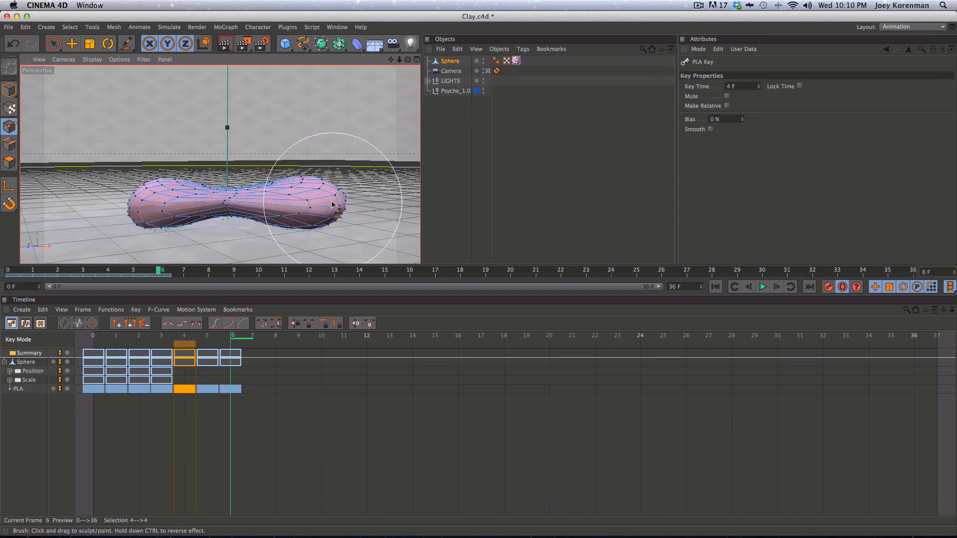
drag(153, 215, 134, 215)
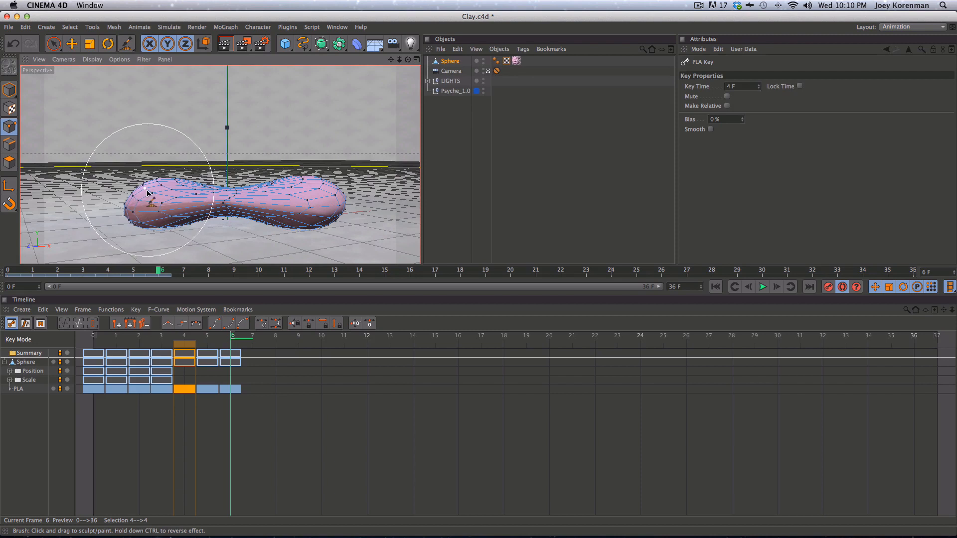
drag(214, 180, 223, 188)
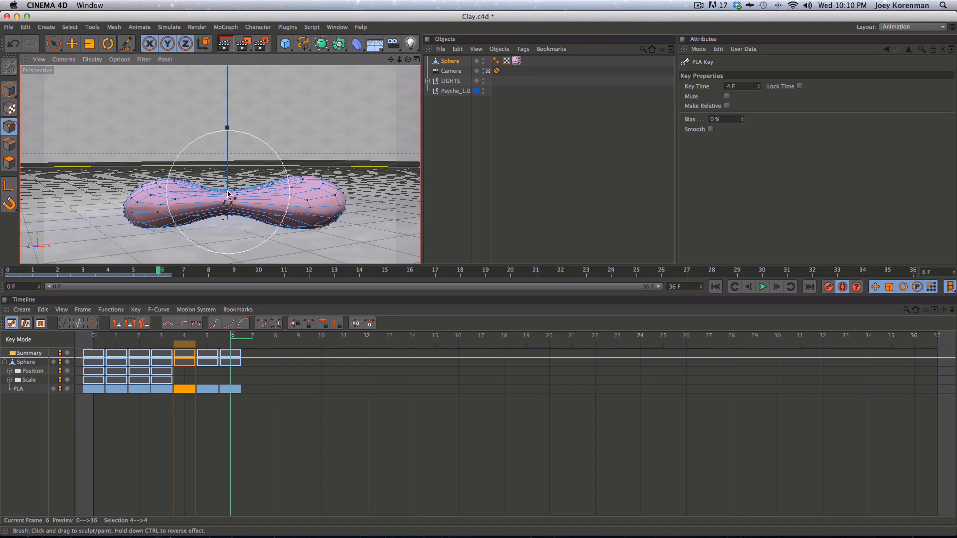
key(f)
key(f)
key(g)
key(g)
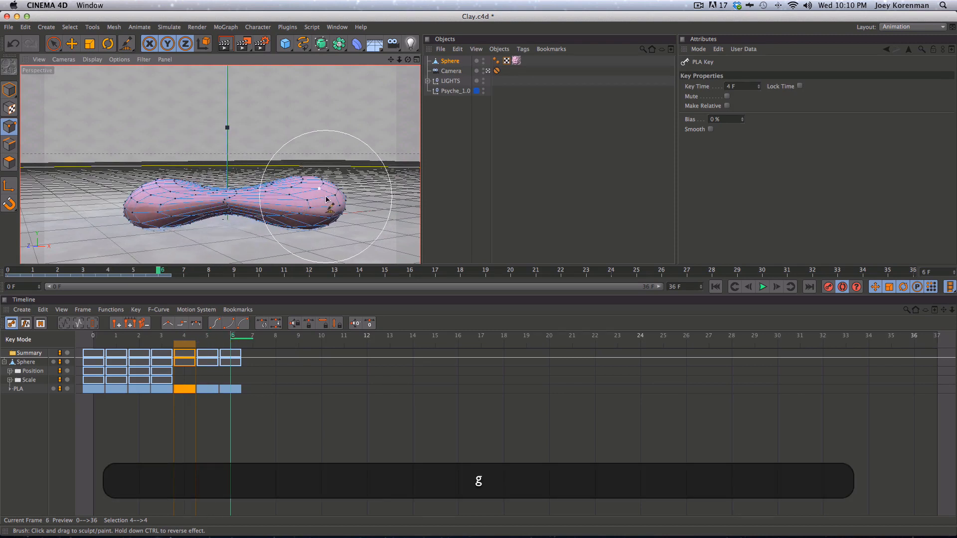
At frame 7, pull both ends of the sphere farther apart and push its waist down with the Brush
key(g)
drag(337, 203, 347, 204)
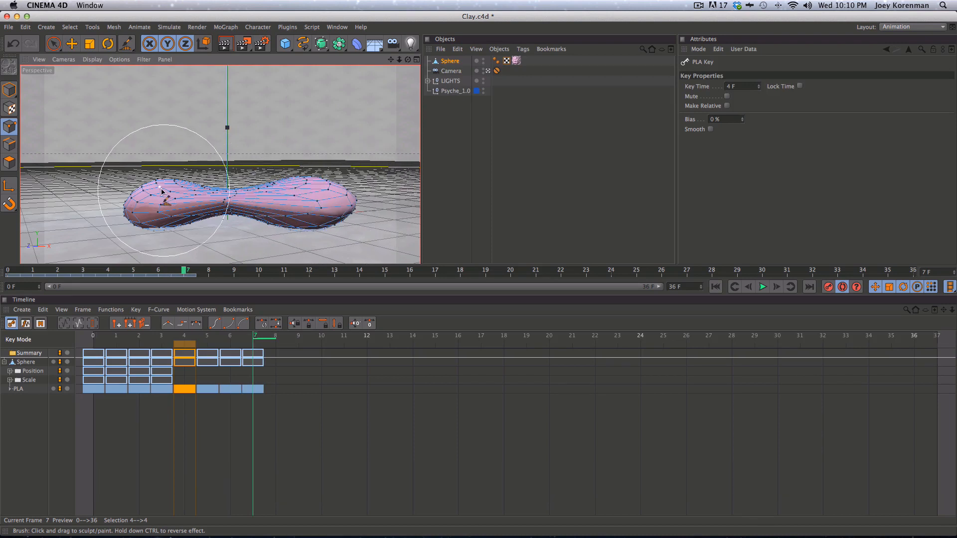
drag(161, 187, 123, 202)
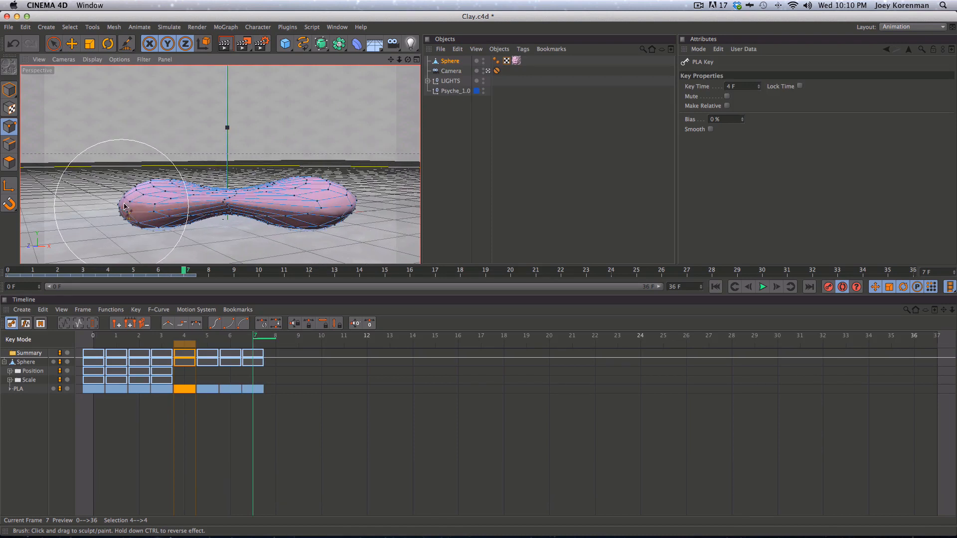
drag(217, 192, 224, 206)
Return to frame 0 and play the animation to check the sphere's stretch through frame 7
key(f)
key(f)
key(f)
key(f)
key(f)
key(f)
key(f)
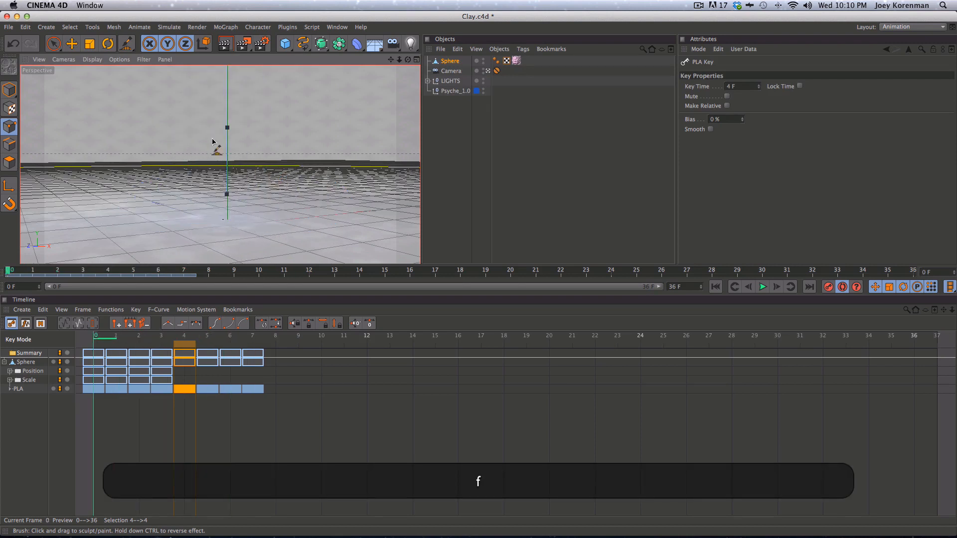
key(F8)
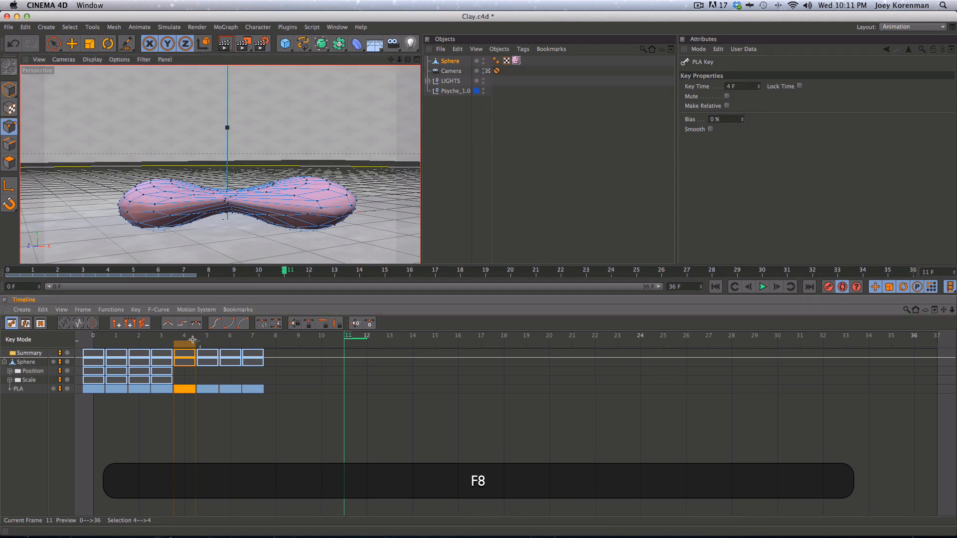
At frame 7, smear both ends of the sphere slightly farther outward with the Brush
drag(149, 339, 248, 339)
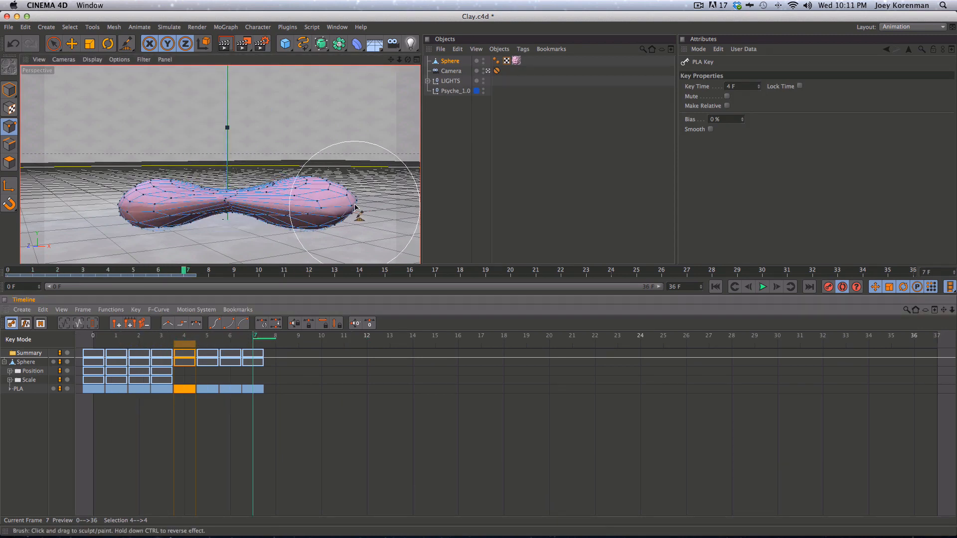
drag(126, 205, 113, 207)
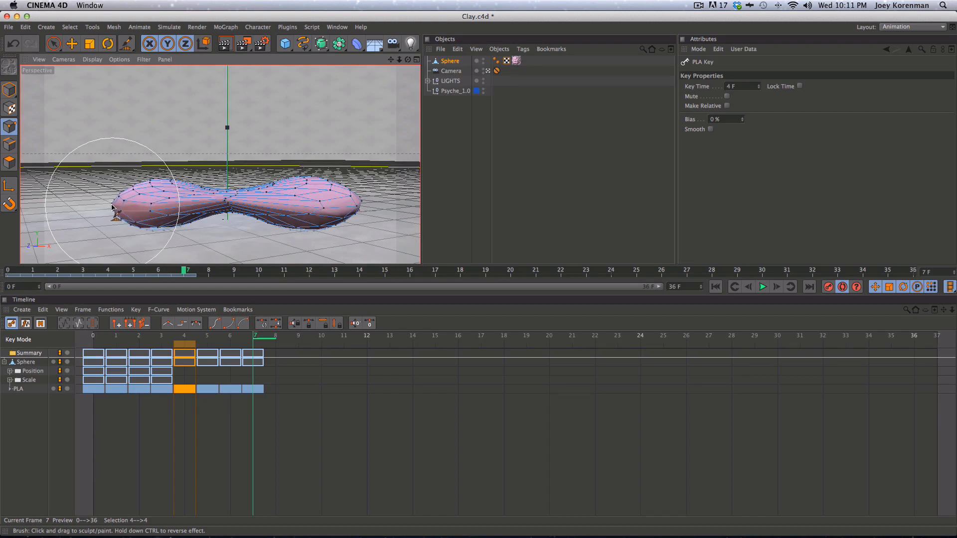
Move the sphere's frame 7 key to frame 6, replacing the key already there
key(g)
key(g)
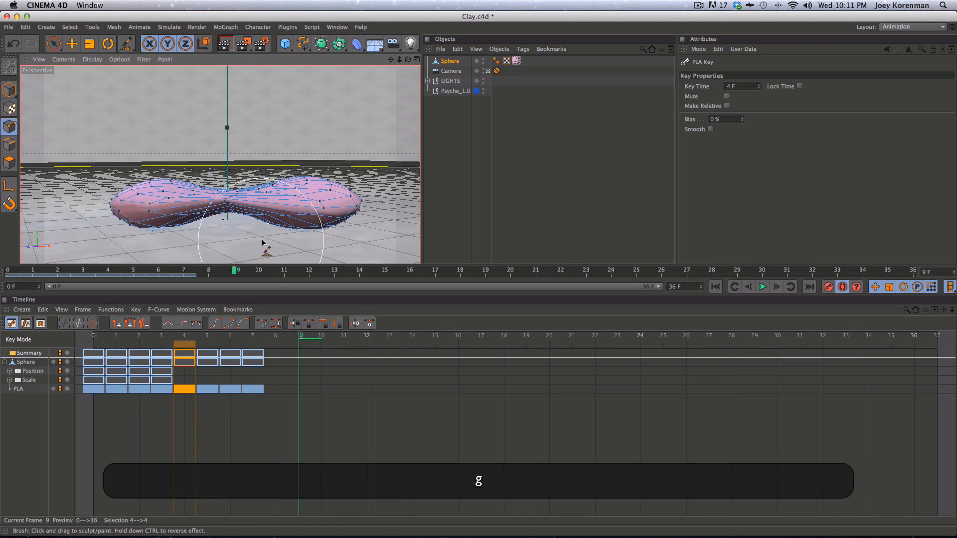
key(f)
key(f)
key(f)
key(f)
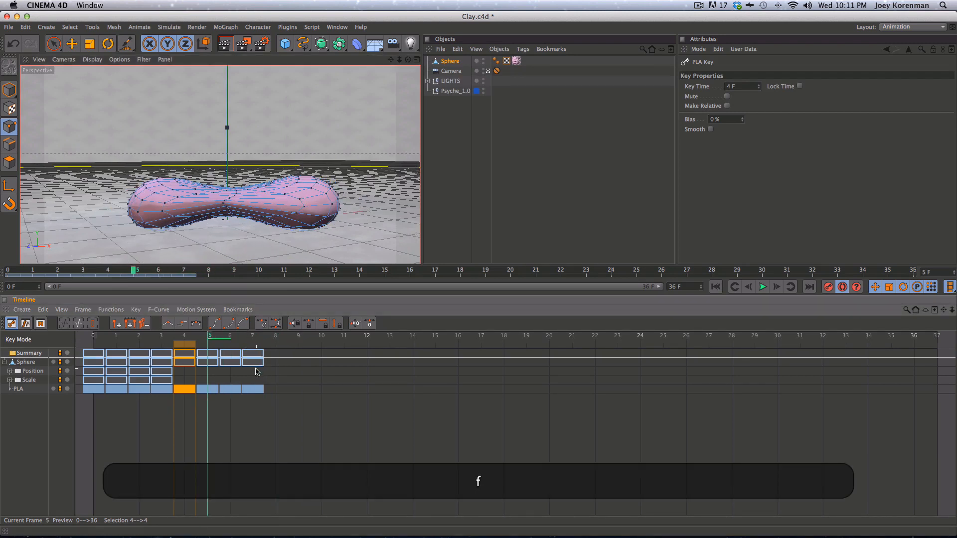
click(253, 361)
drag(253, 362, 230, 362)
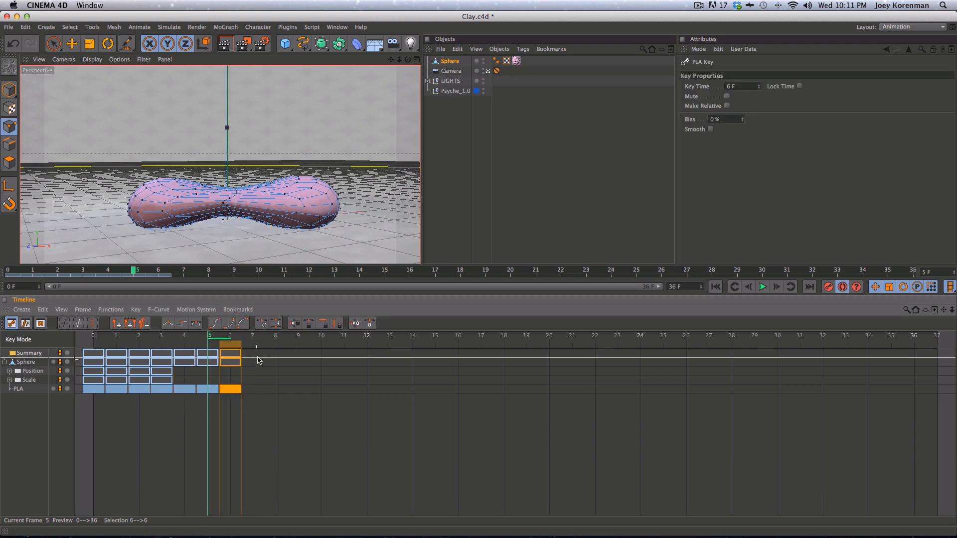
Return to frame 0 and play the animation to check the retimed stretch
key(f)
key(f)
key(f)
key(f)
key(f)
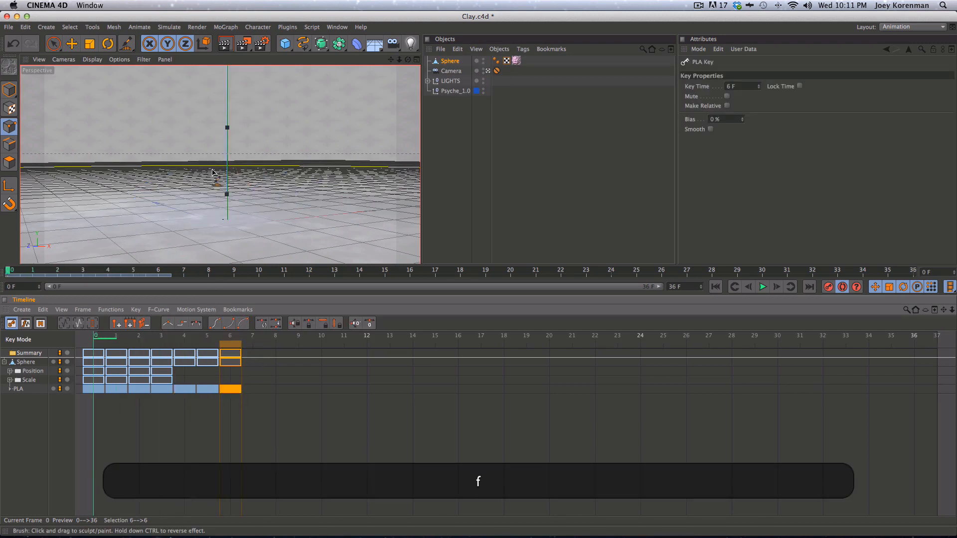
key(F8)
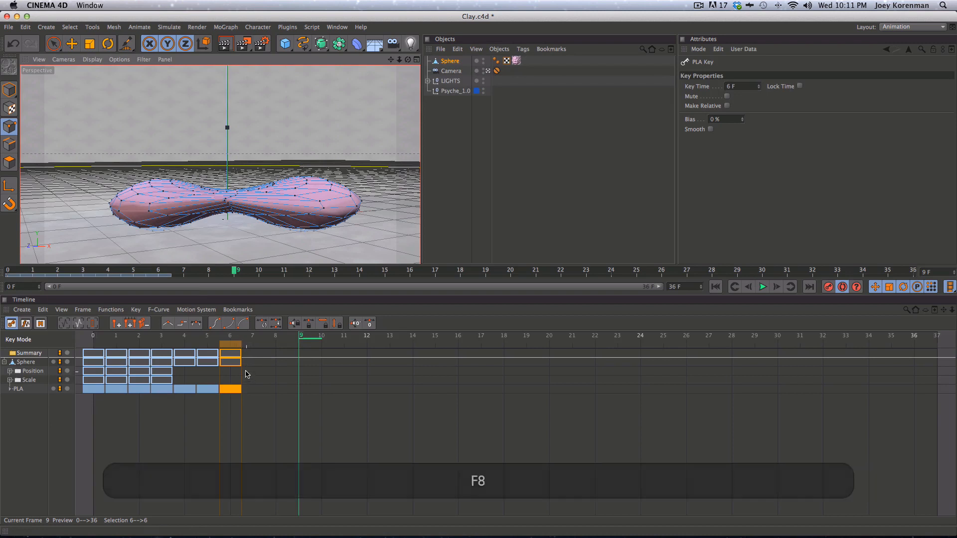
At frame 6, pull both ends of the sphere slightly inward with the Brush
key(super)
key(f)
key(f)
key(f)
key(f)
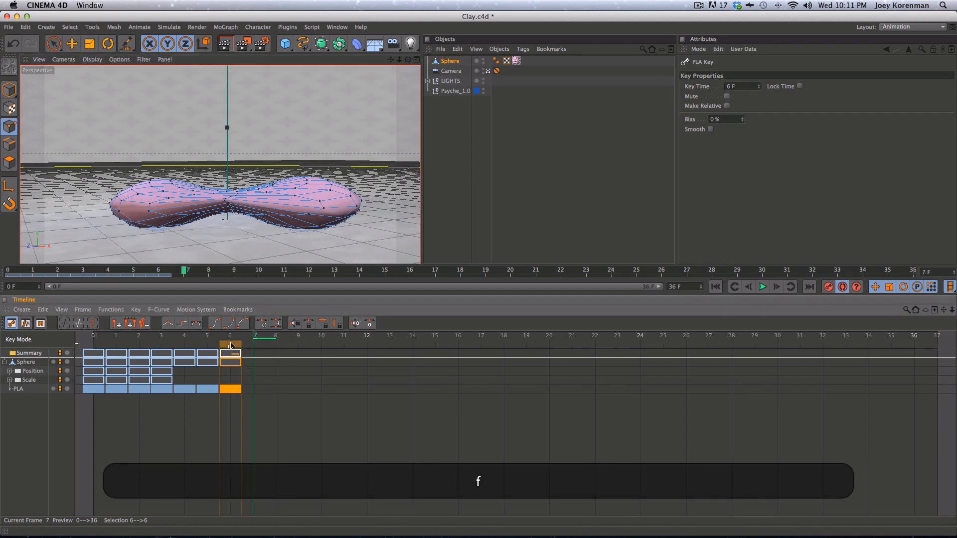
key(g)
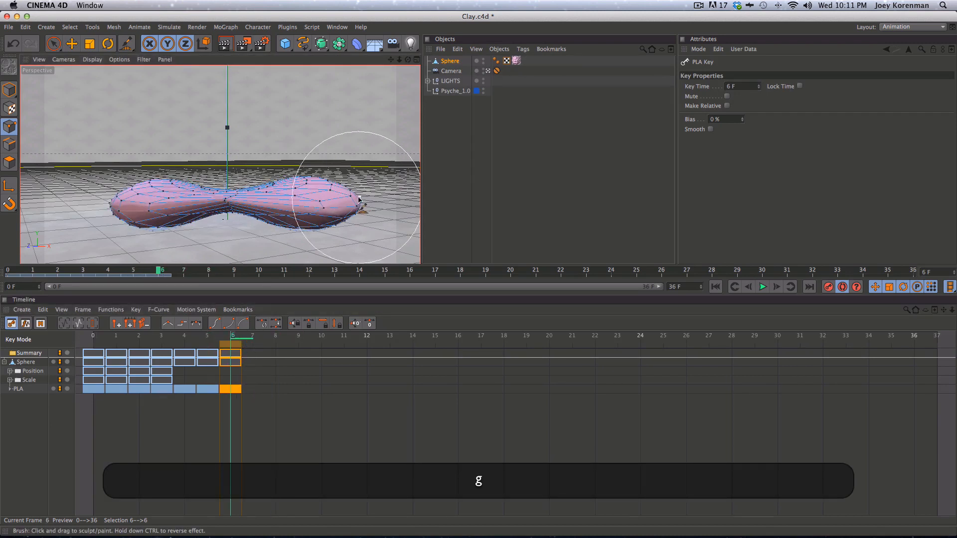
drag(113, 208, 145, 204)
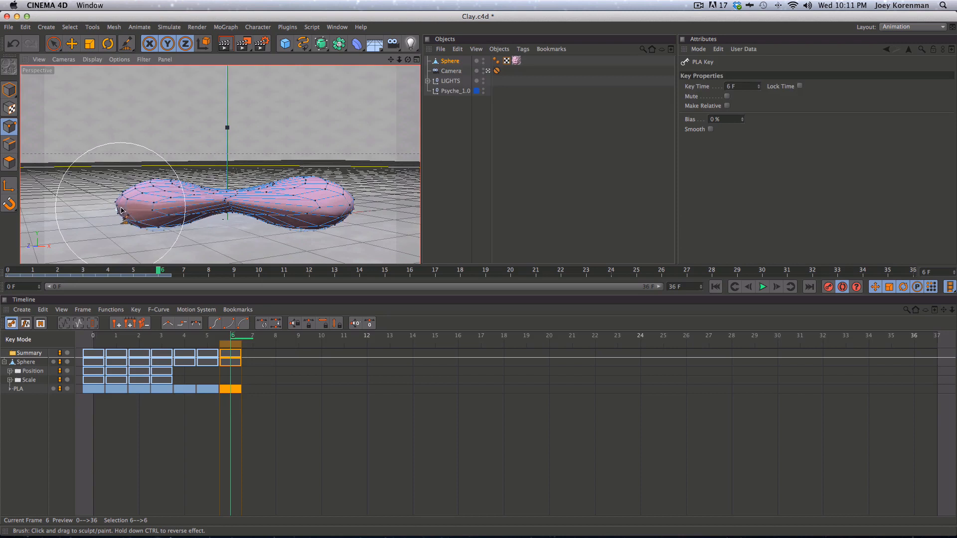
Step back and forth through the frames up to 6 to examine how the sphere's shape progresses
key(f)
key(f)
key(f)
key(g)
key(g)
key(g)
key(f)
key(f)
key(f)
key(g)
key(g)
key(g)
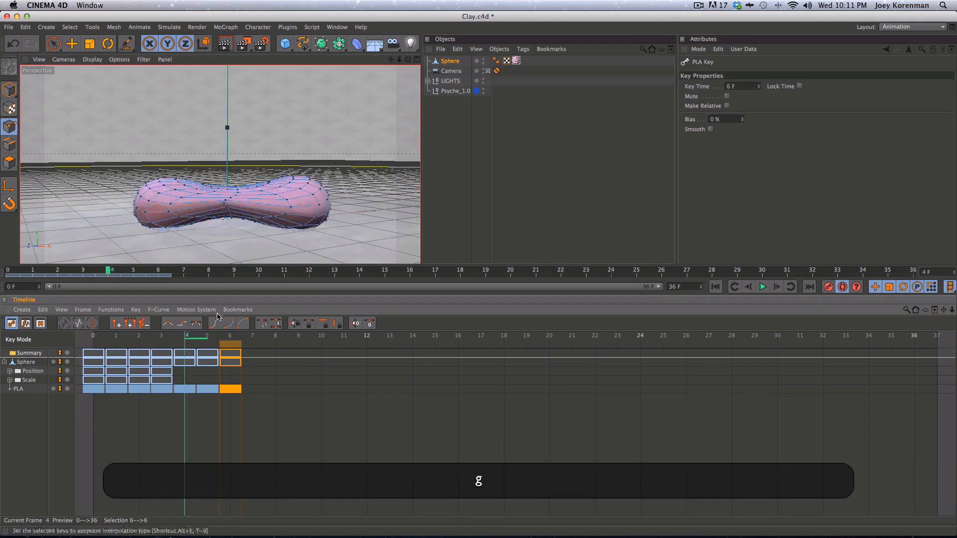
key(f)
key(f)
key(f)
key(g)
key(g)
key(g)
key(g)
key(f)
key(f)
key(f)
key(f)
key(f)
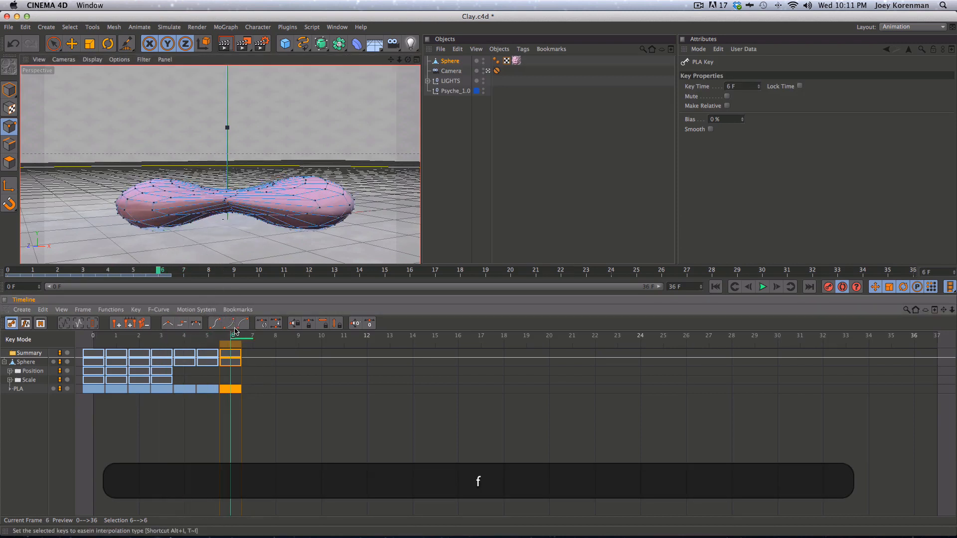
At frame 7, nudge both ends of the sphere slightly inward with the Brush and compare with the previous frame
key(g)
key(g)
key(g)
key(g)
key(g)
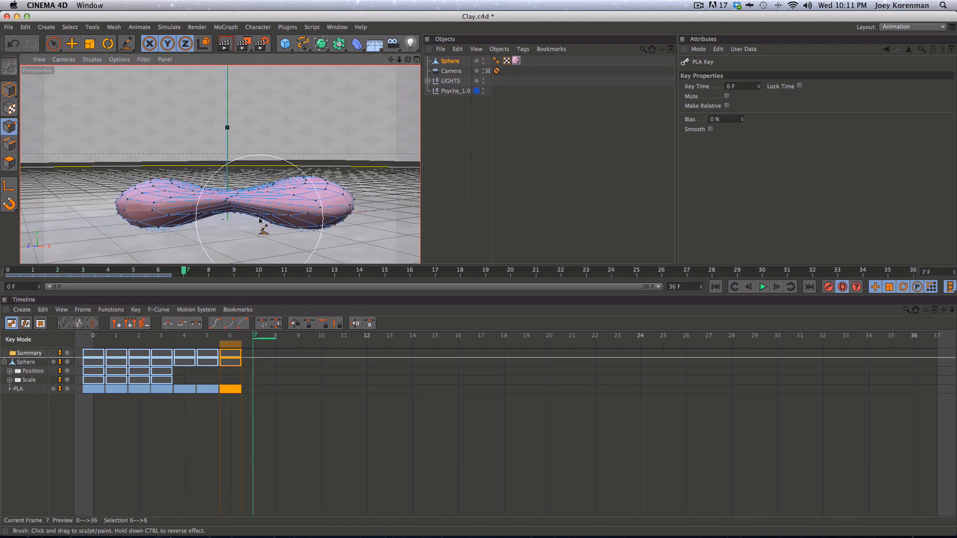
click(259, 219)
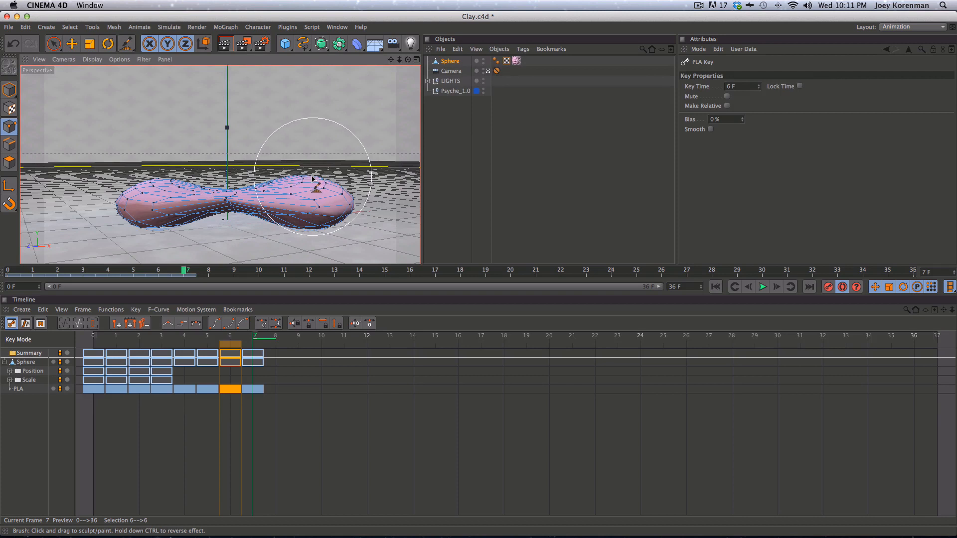
drag(347, 199, 335, 197)
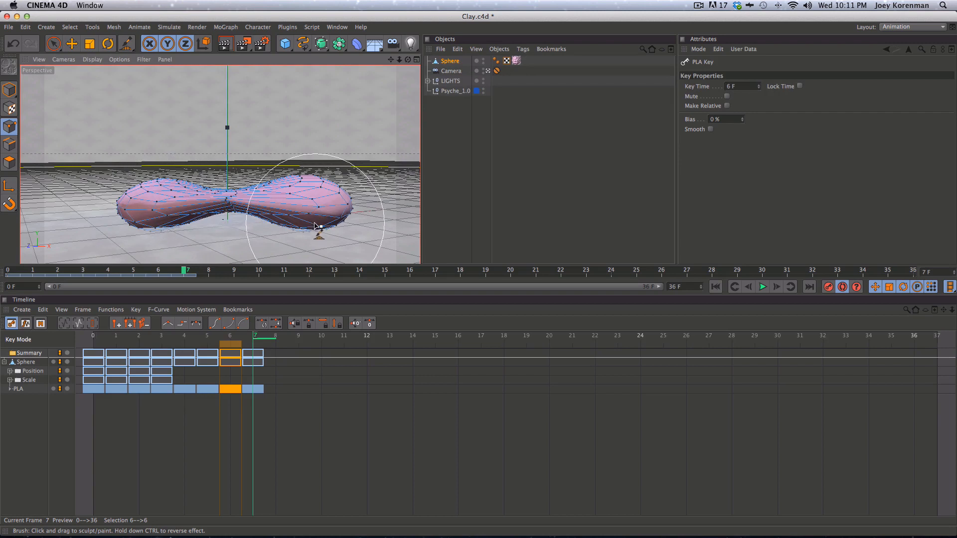
key(f)
key(g)
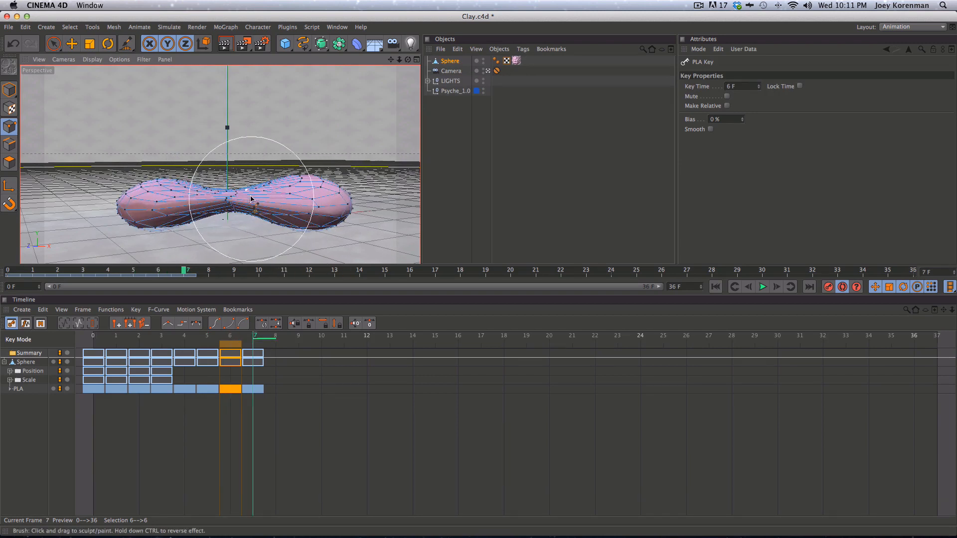
Rename the Sphere object as Sphere01
click(512, 128)
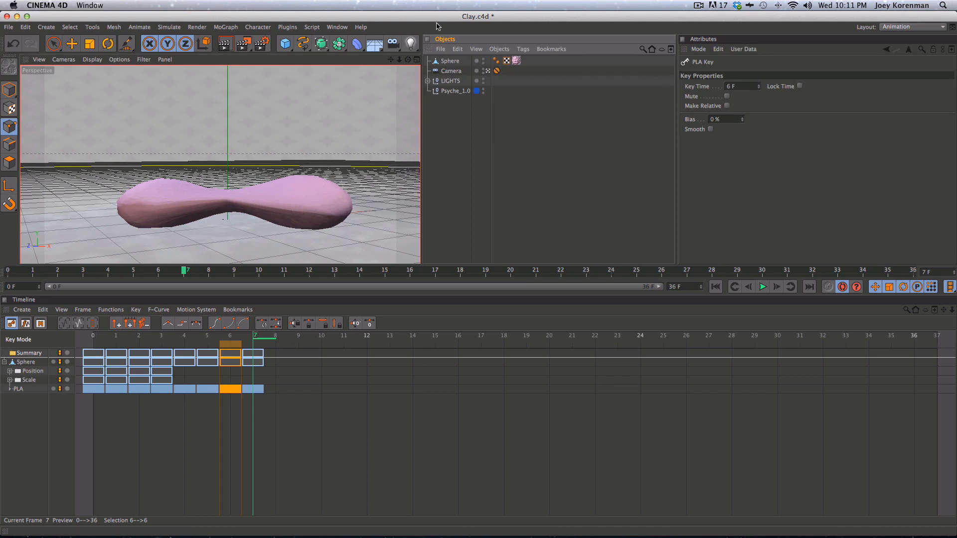
double_click(448, 60)
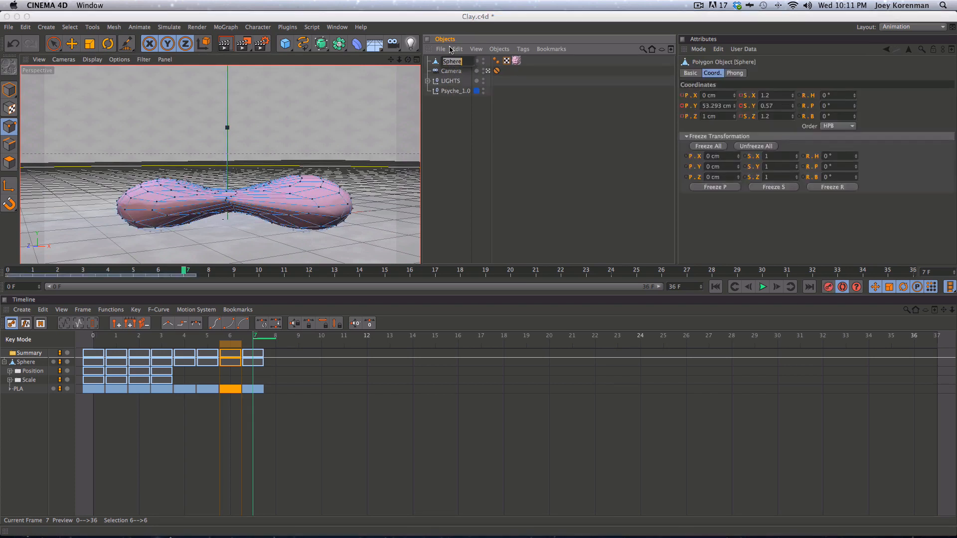
text(01)
key(Return)
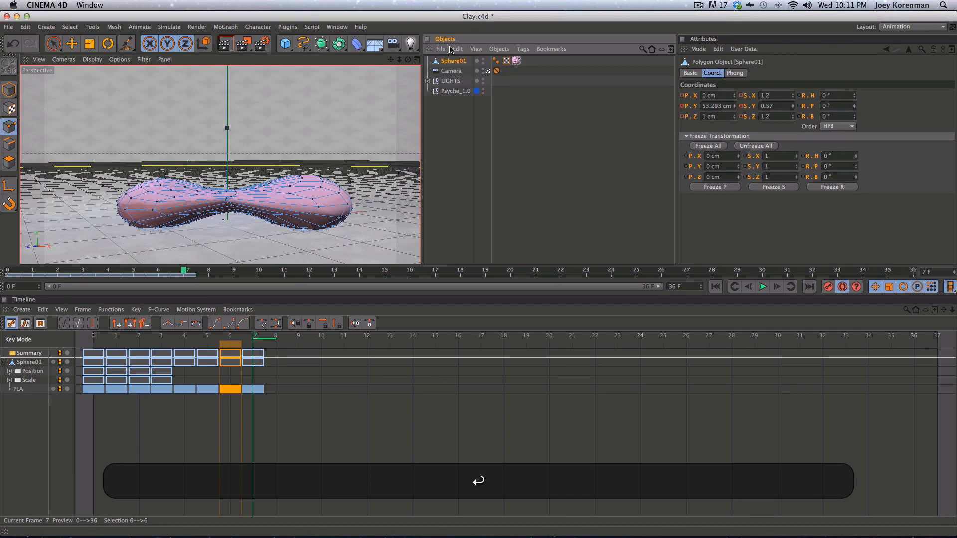
Add a Display tag to Sphere01 and enable its Visibility override with a key at frame 7
click(442, 145)
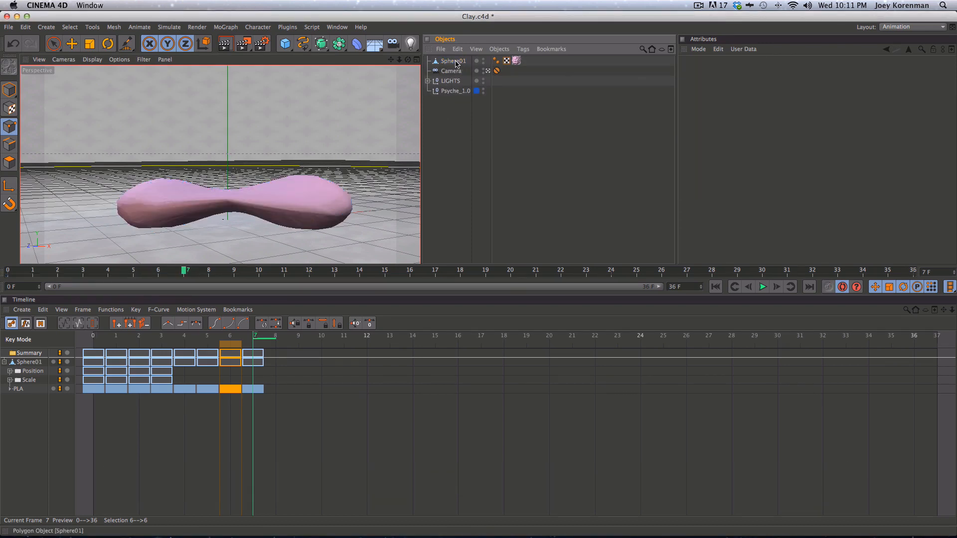
click(456, 62)
right_click(455, 63)
mouse_move(471, 68)
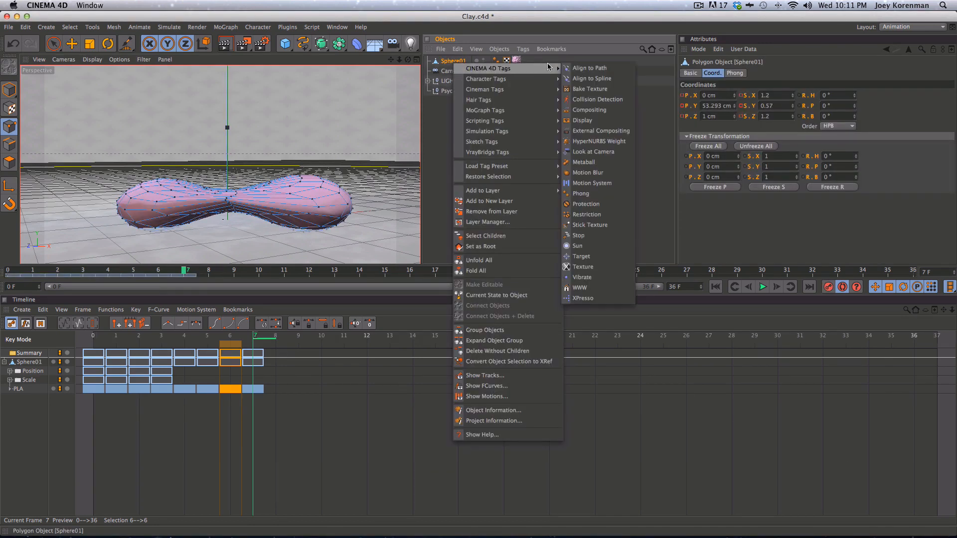
click(586, 121)
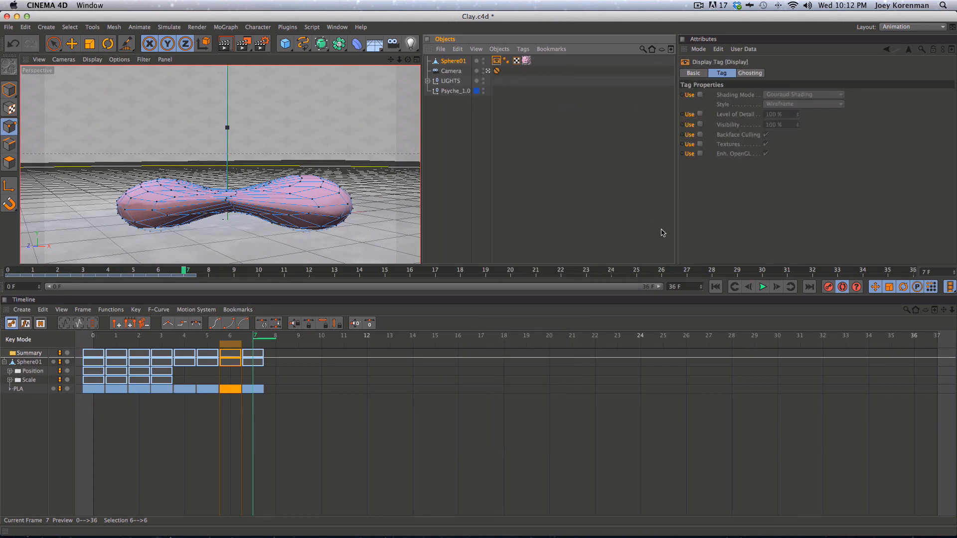
click(701, 124)
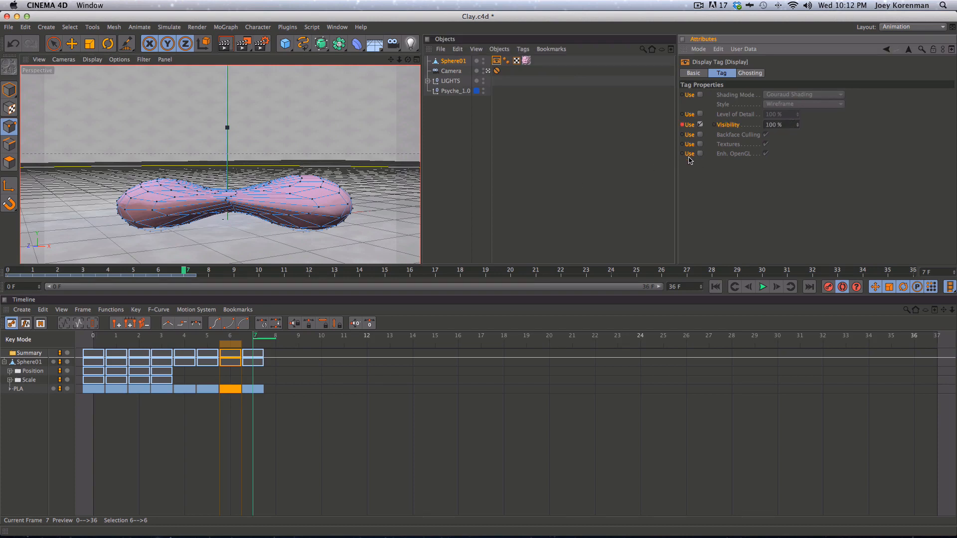
At frame 8, set the Display tag's Visibility to 0% and key it
key(g)
double_click(779, 125)
text(0)
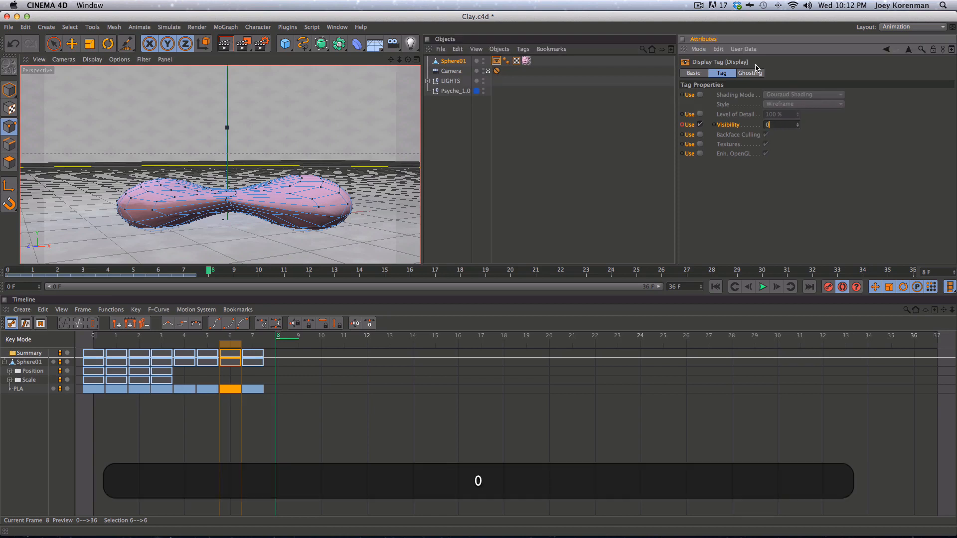
key(Return)
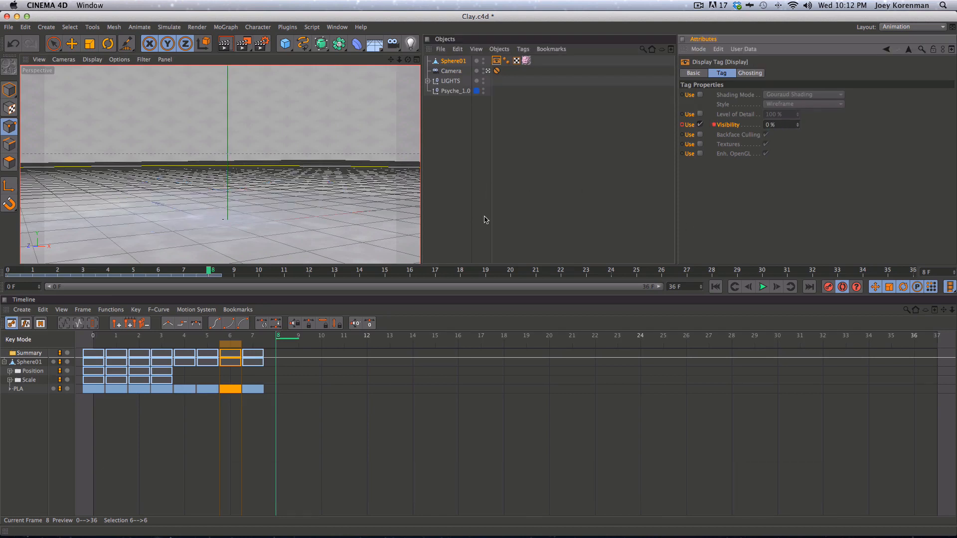
Play the animation from frame 0 and scrub around frames 5 to 8 to check when the sphere disappears
key(f)
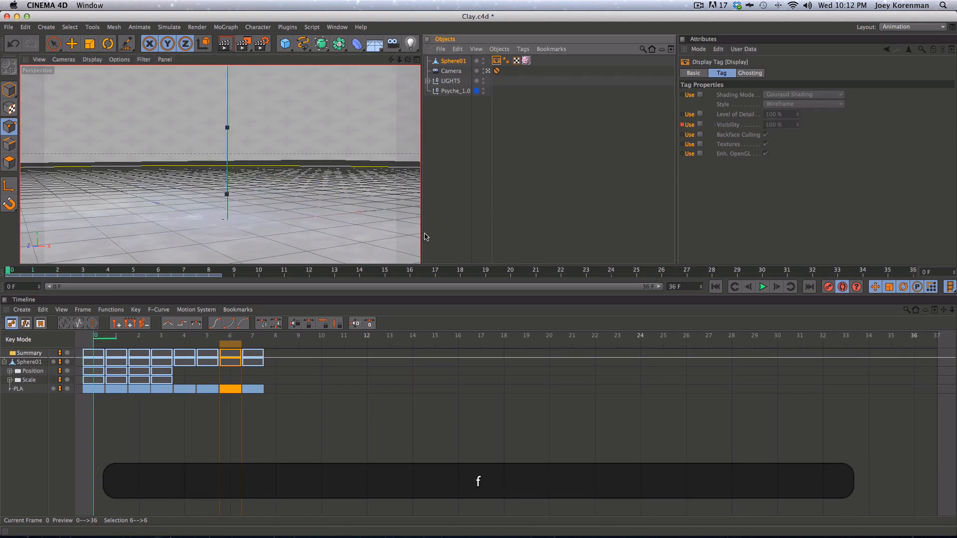
key(F8)
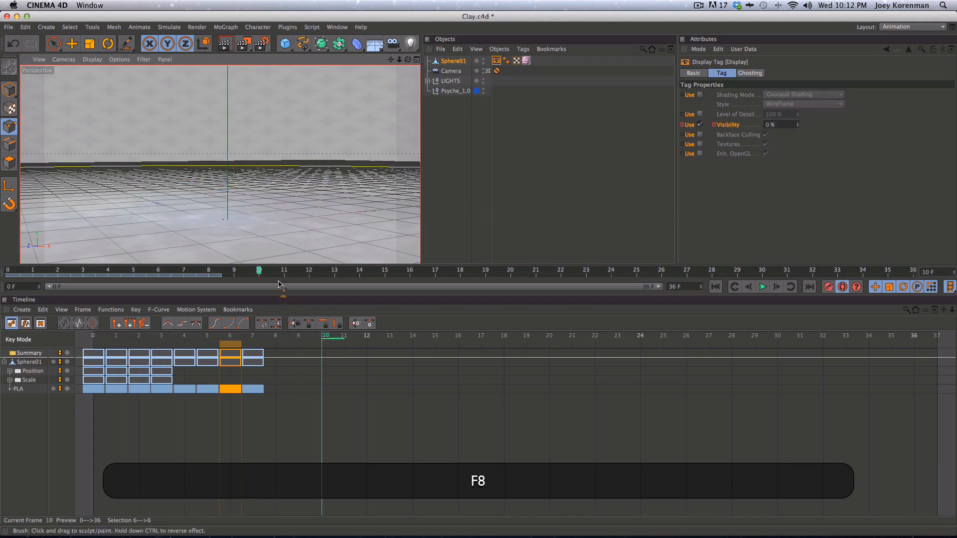
drag(219, 271, 7, 259)
key(F8)
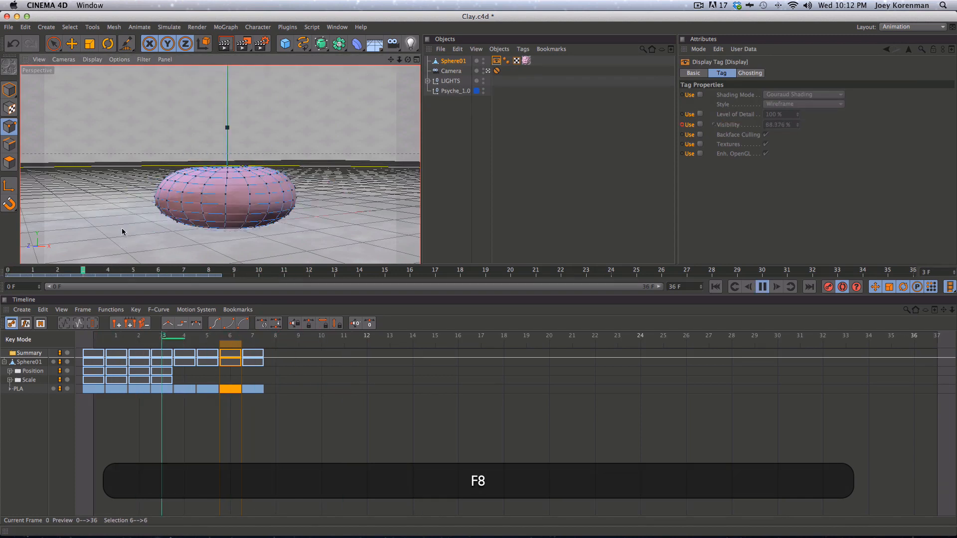
key(F8)
mouse_move(148, 272)
mouse_down()
mouse_move(18, 272)
mouse_move(150, 276)
mouse_up()
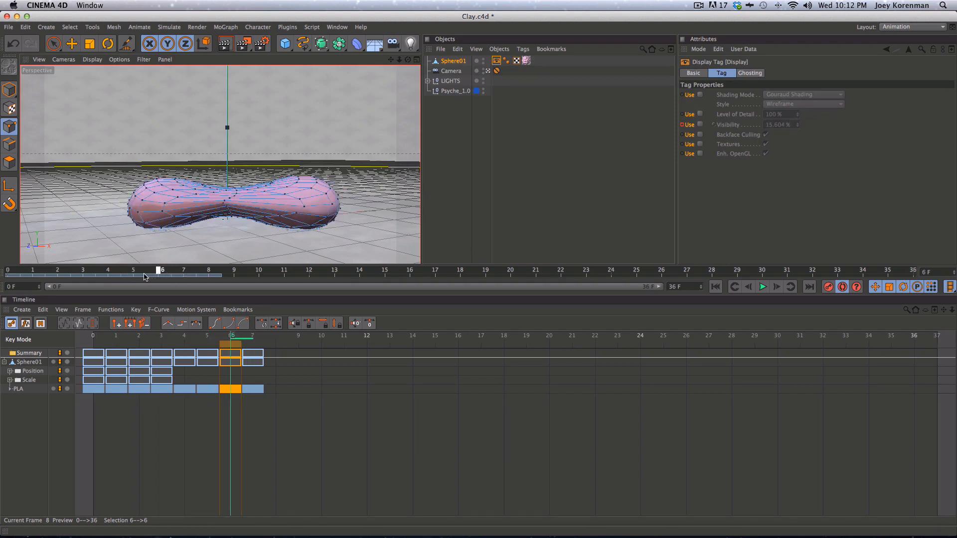
drag(128, 277, 174, 280)
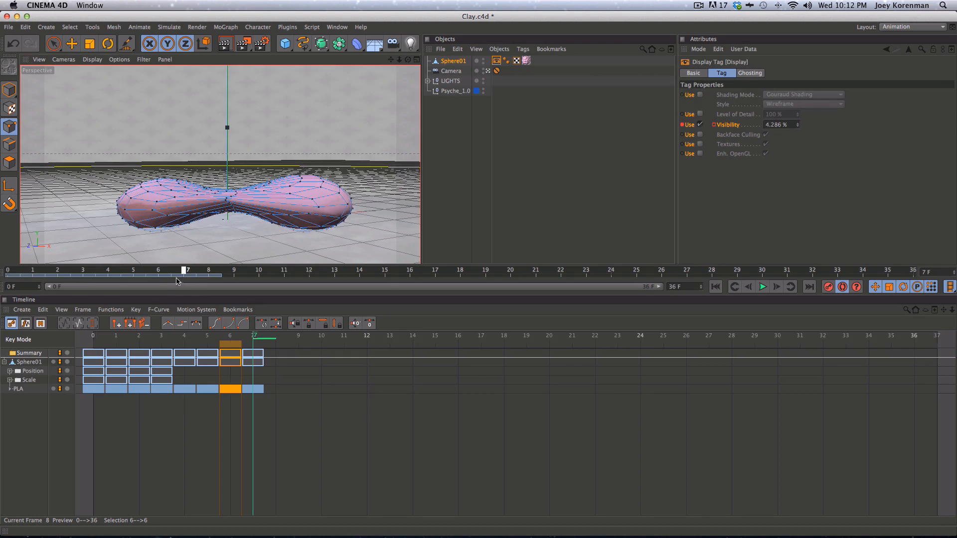
drag(176, 281, 156, 280)
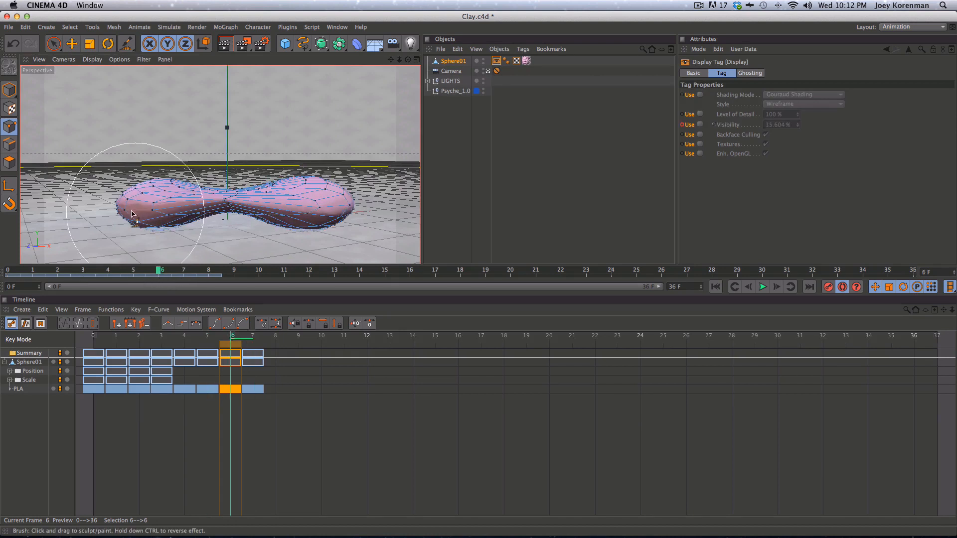
At frame 6, pull both ends of the stretched sphere a little farther inward and step through the neighbouring frames
key(f)
key(g)
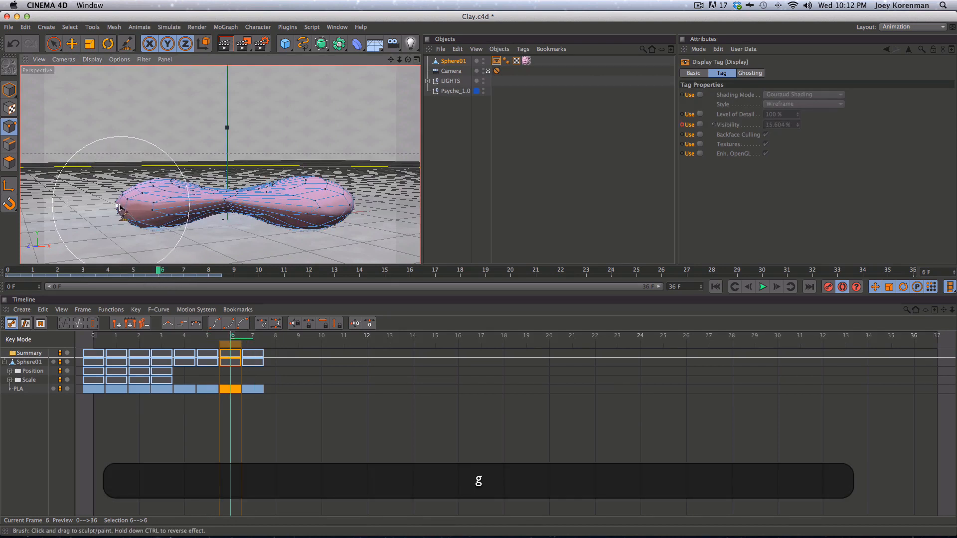
drag(117, 206, 123, 205)
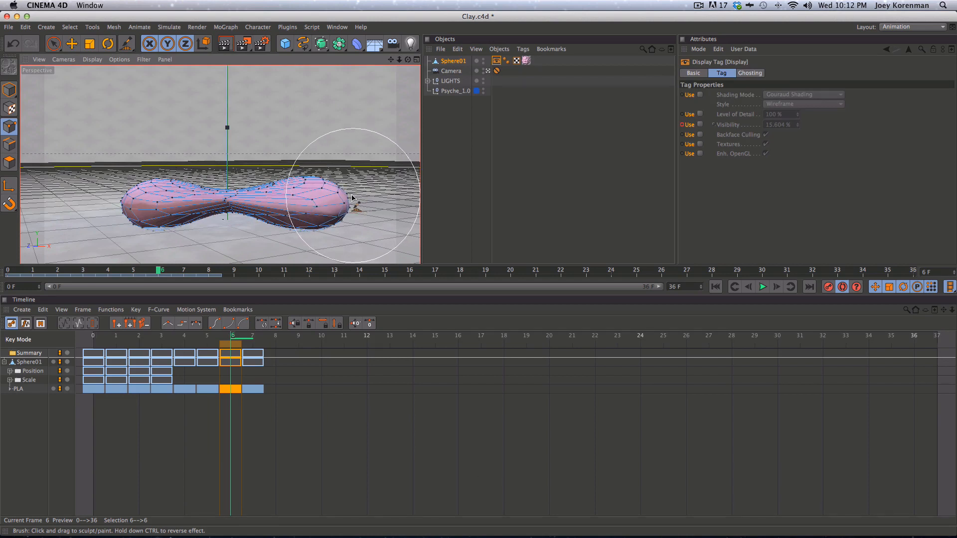
key(g)
key(f)
key(g)
key(g)
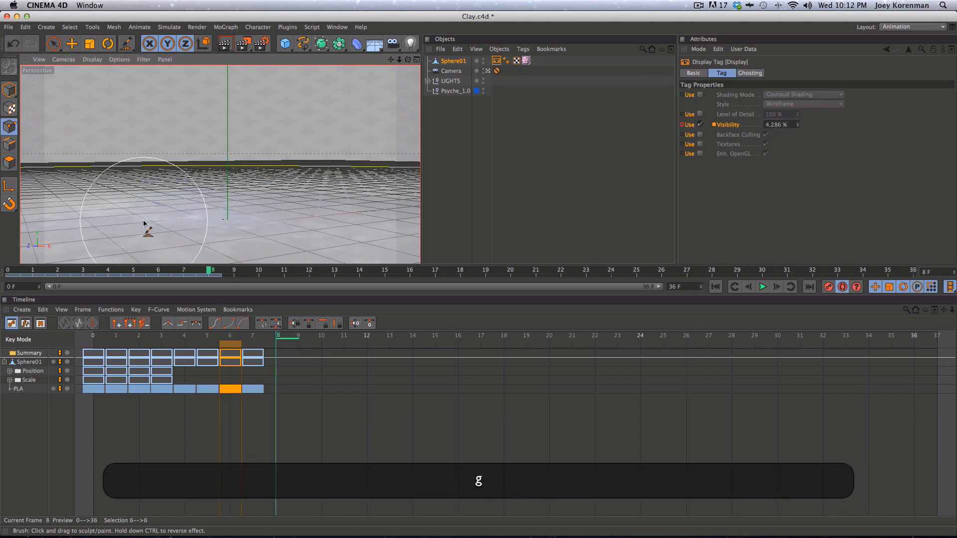
Step back and forth through the sphere's frames up to 8 to examine the adjusted stretch
key(f)
key(f)
key(f)
key(f)
key(f)
key(f)
key(g)
key(g)
key(g)
key(g)
key(g)
key(g)
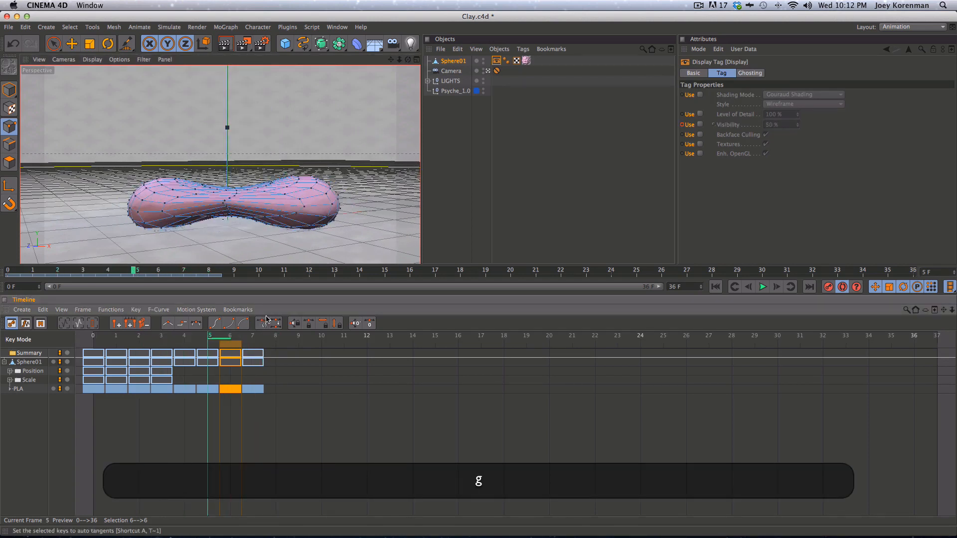
key(f)
key(f)
key(f)
At frame 7, push the tops of both lobes of the stretched sphere down slightly with the Brush
key(g)
key(g)
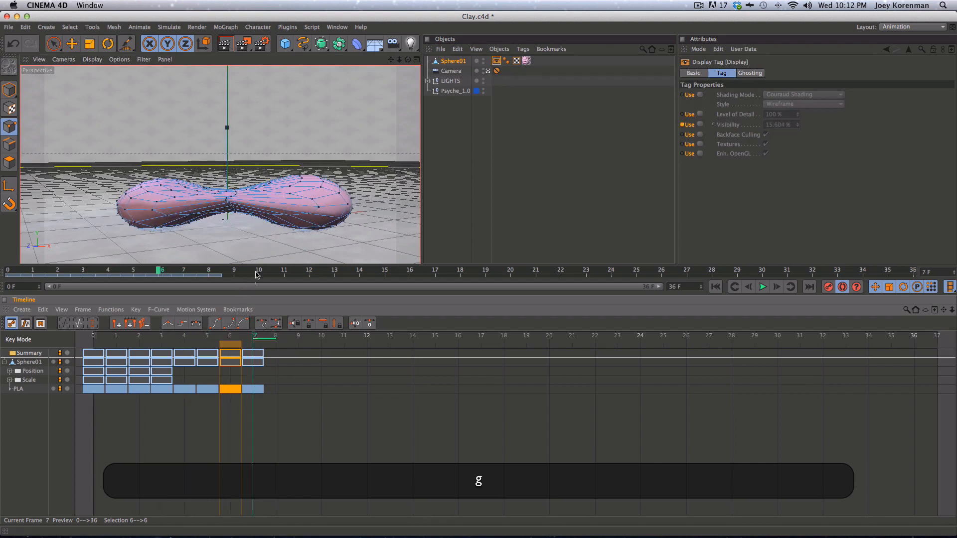
drag(171, 179, 166, 181)
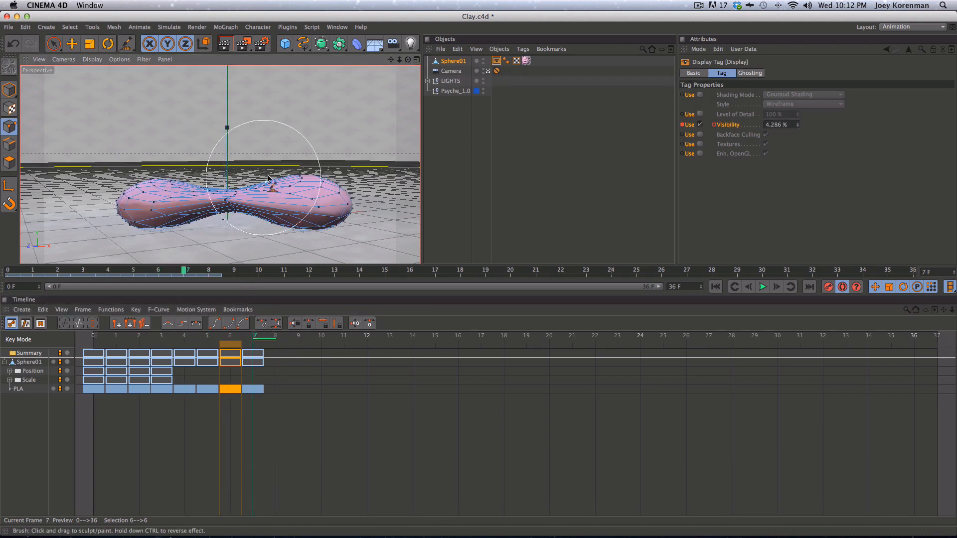
drag(289, 171, 286, 173)
Step back and forth through the frames up to 8 to check the reshaped lobes and the sphere's disappearance
key(f)
key(g)
key(g)
key(f)
key(f)
key(f)
key(f)
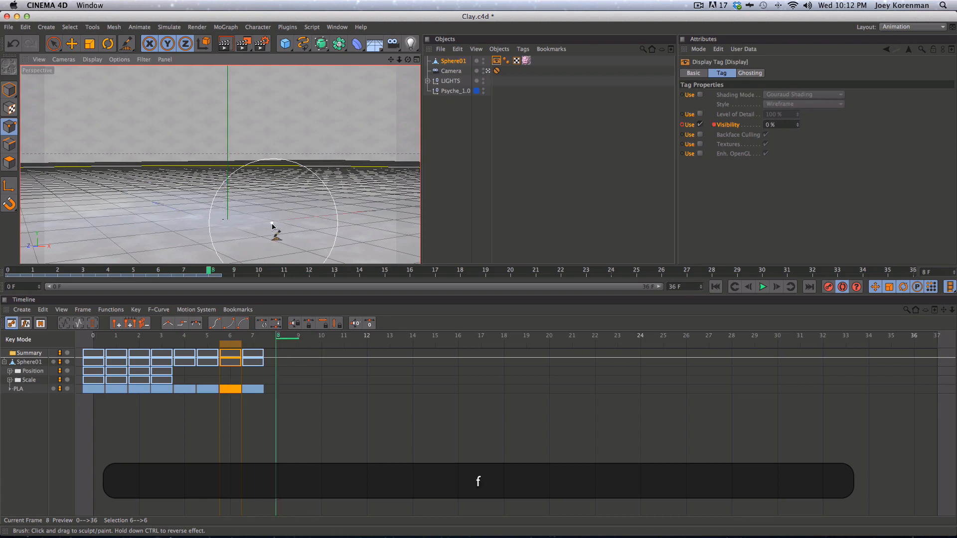
key(g)
key(g)
key(g)
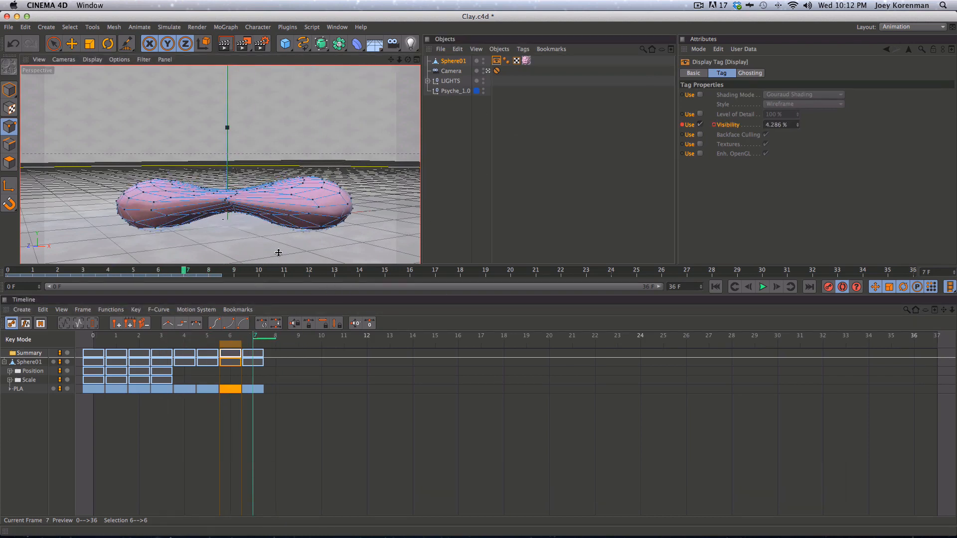
Turn off autokeying and add a new Sphere primitive at frame 7
click(844, 291)
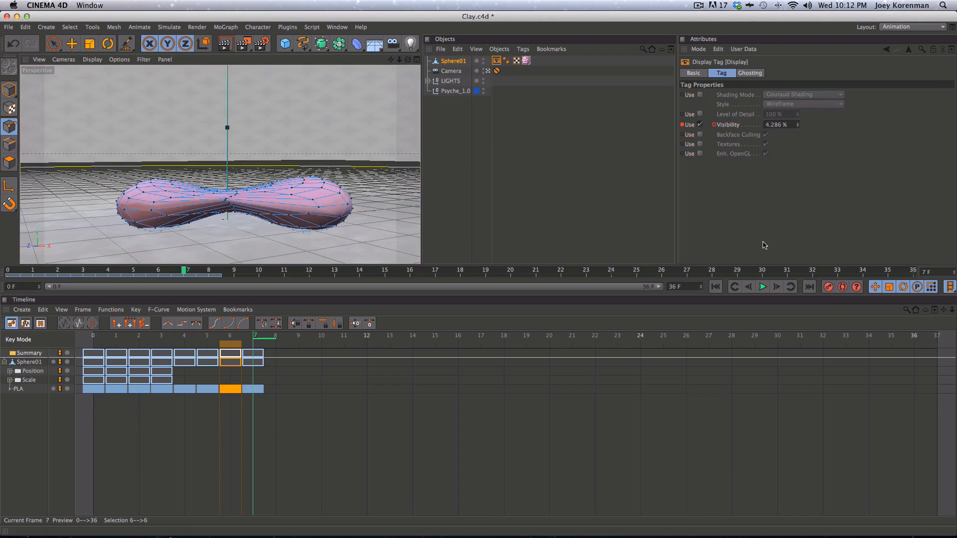
click(286, 47)
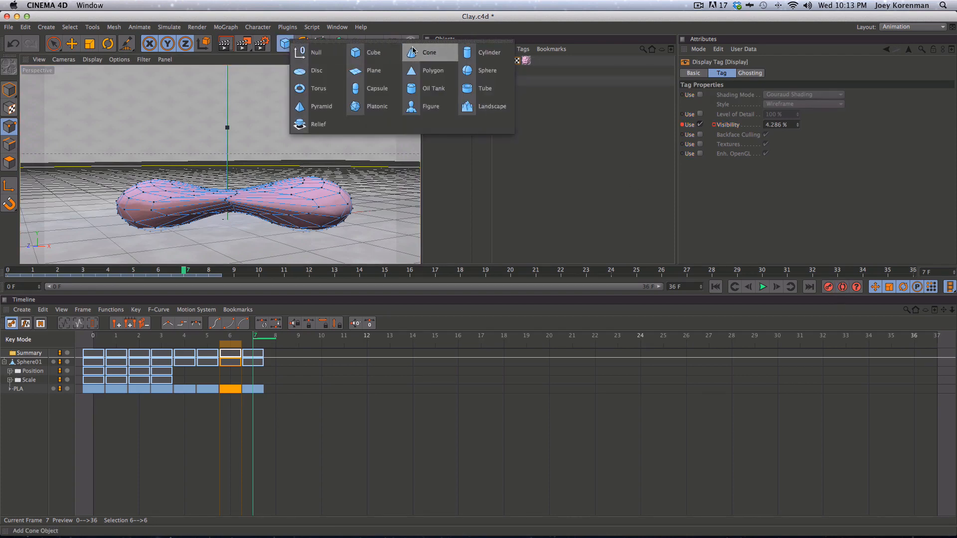
click(475, 75)
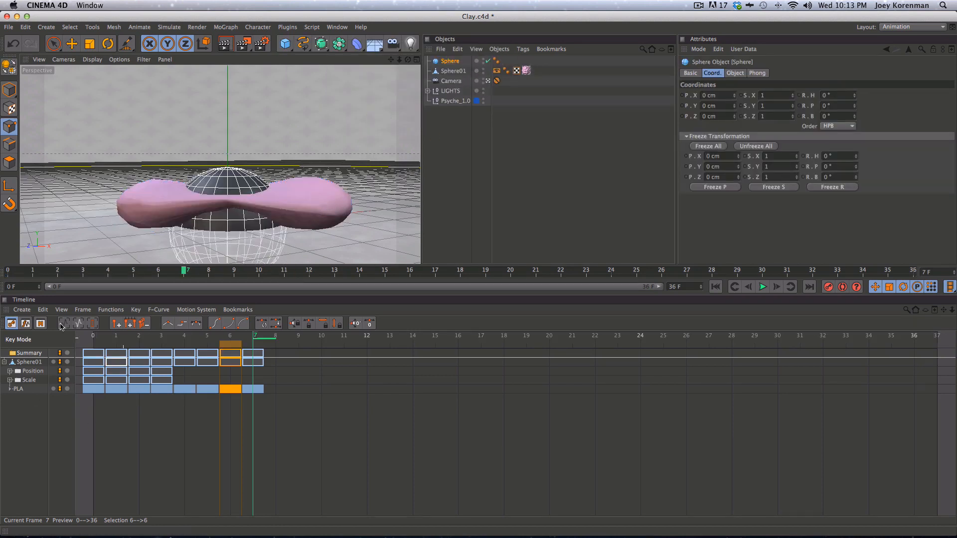
Switch the workspace to the Standard layout and show all four views
click(898, 27)
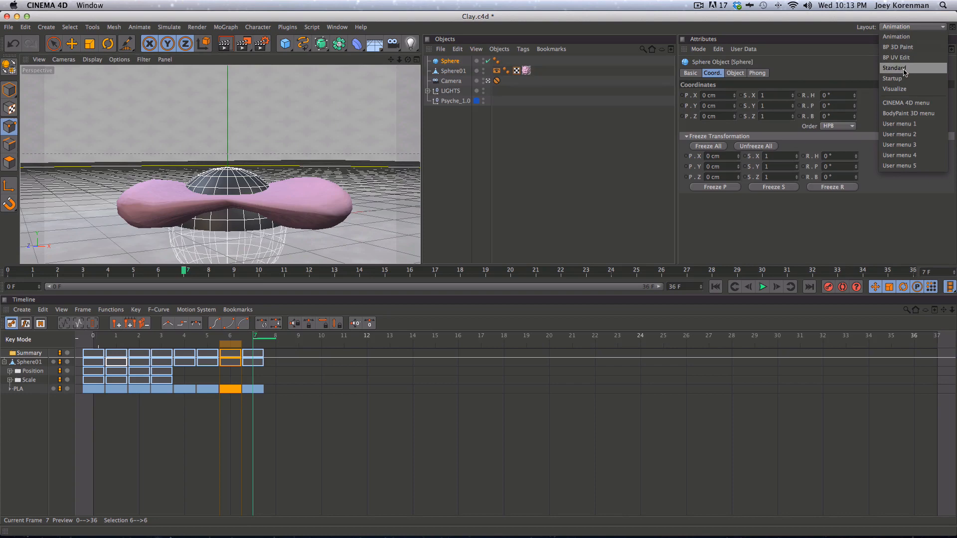
click(905, 73)
click(677, 59)
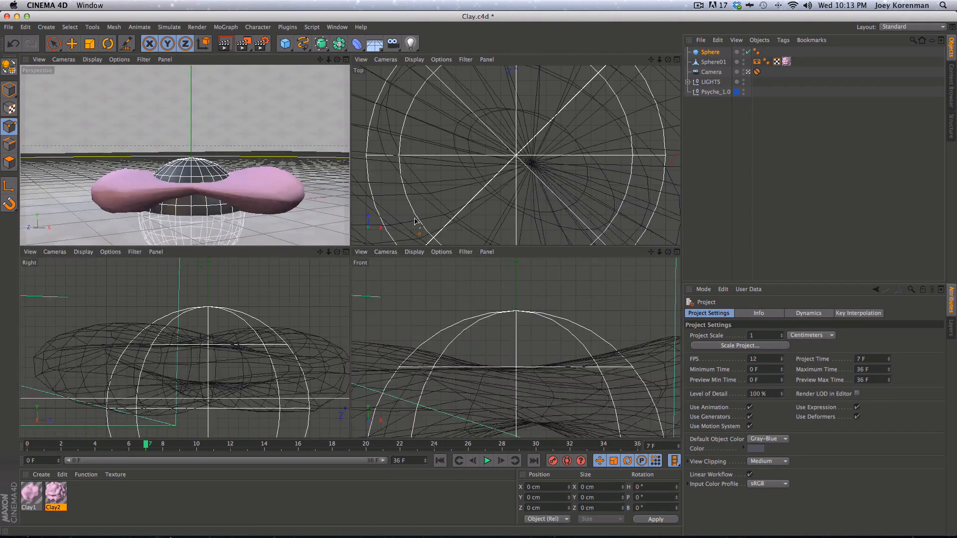
Reduce the new sphere's radius to 34 cm
key(2)
drag(260, 333, 234, 332)
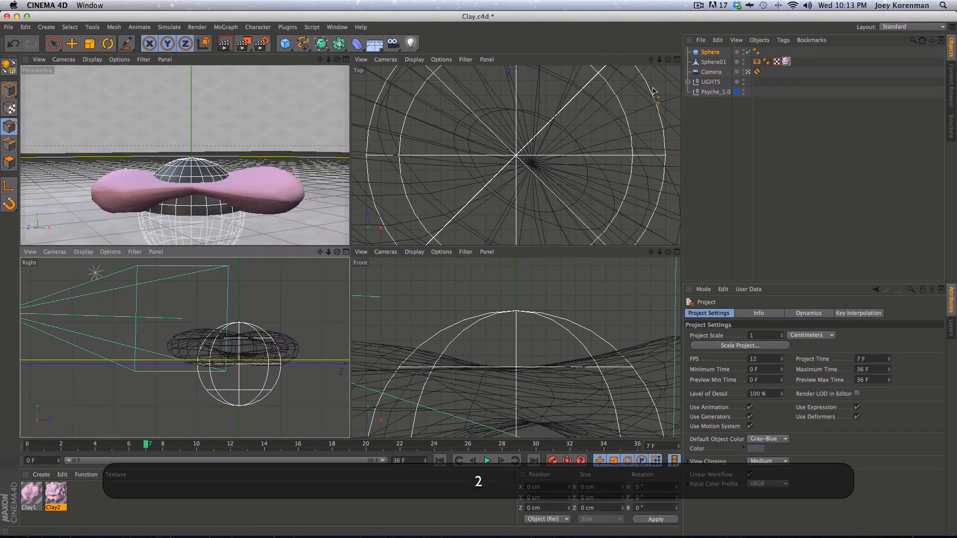
click(713, 52)
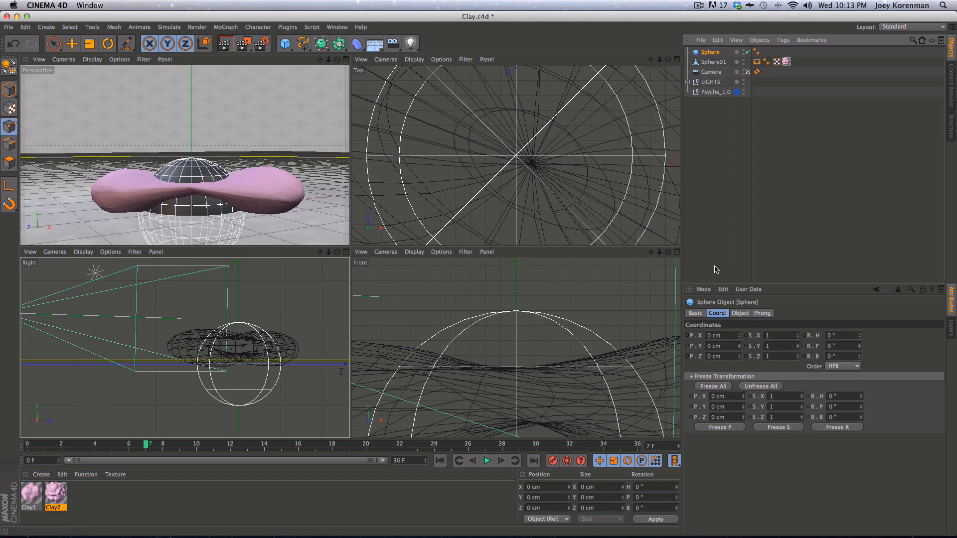
click(741, 313)
drag(766, 340, 767, 373)
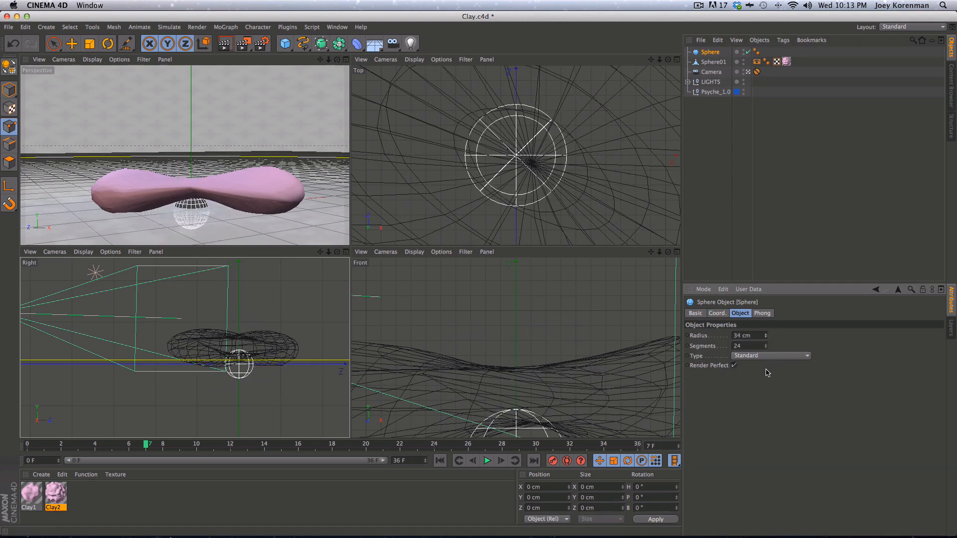
Move the new sphere to about Y 38 cm and Z -92 cm and set its radius to 42 cm
key(e)
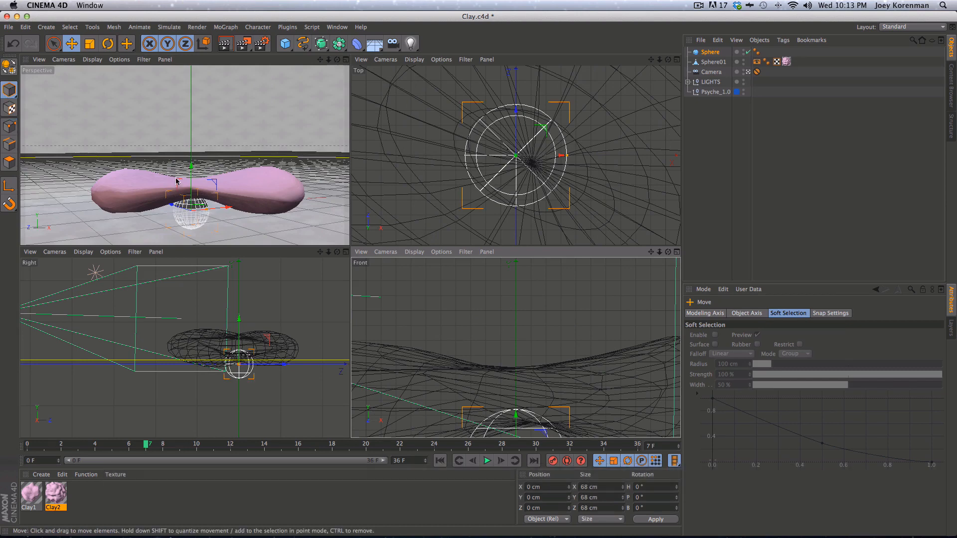
drag(193, 171, 192, 154)
drag(281, 348, 222, 345)
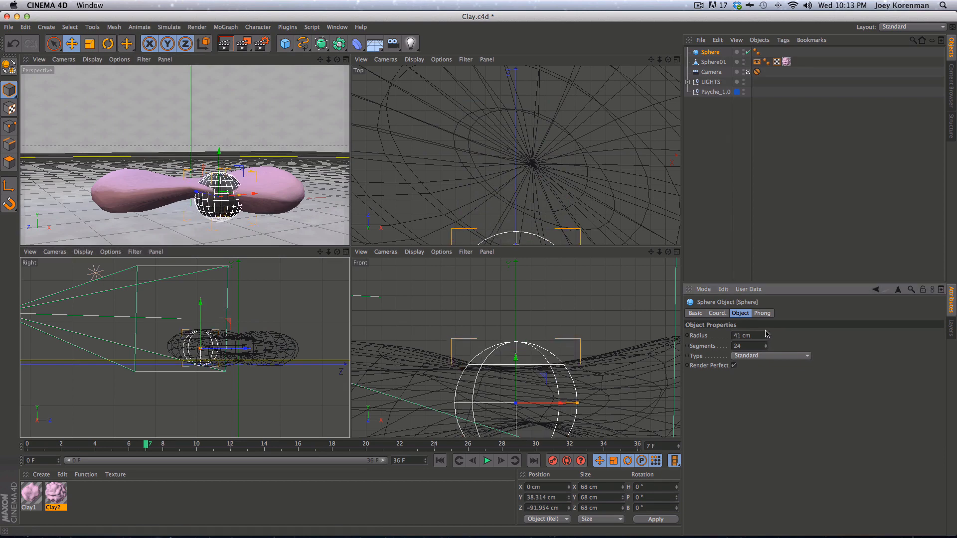
drag(766, 336, 766, 336)
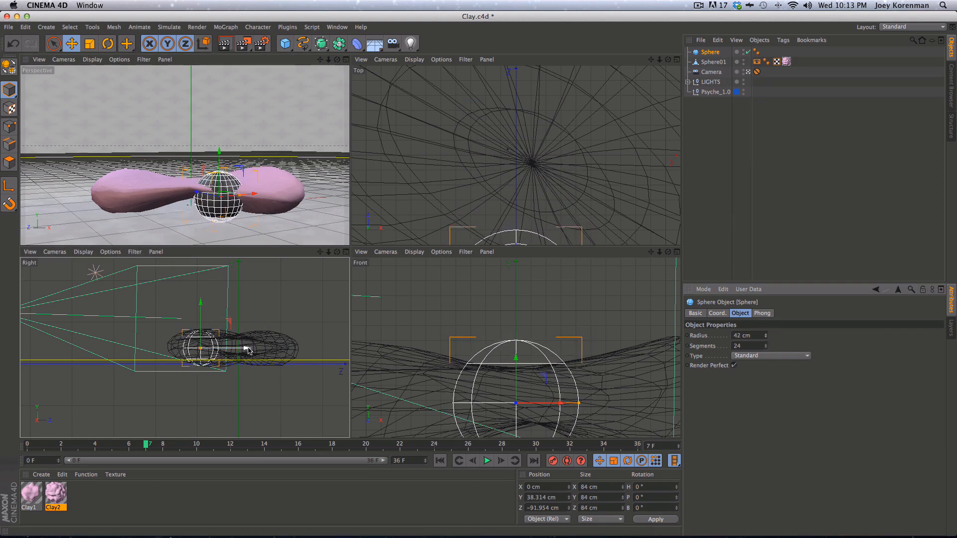
Inspect the Psyche_1.0 floor object's coordinates and its level relative to the sphere in the Front view
key(1)
drag(588, 397, 541, 353)
key(2)
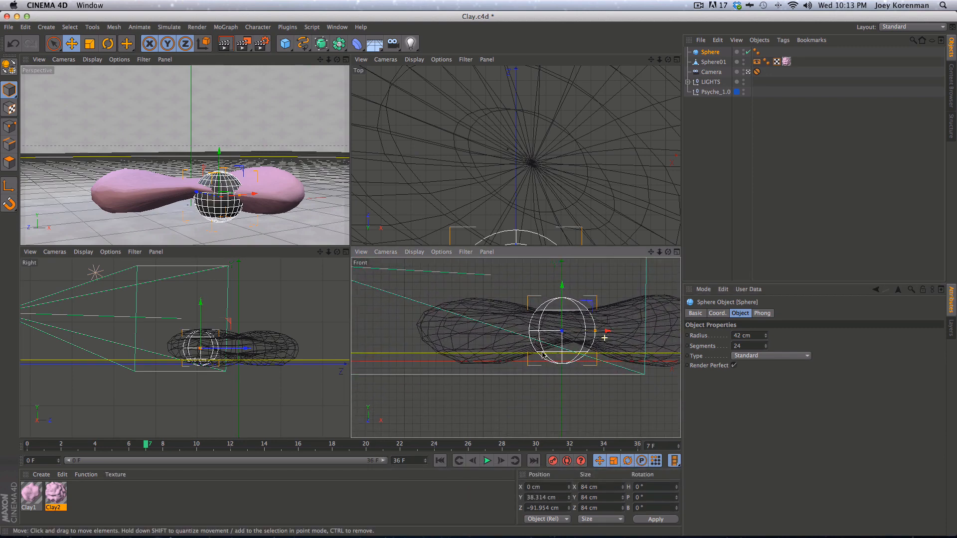
click(715, 92)
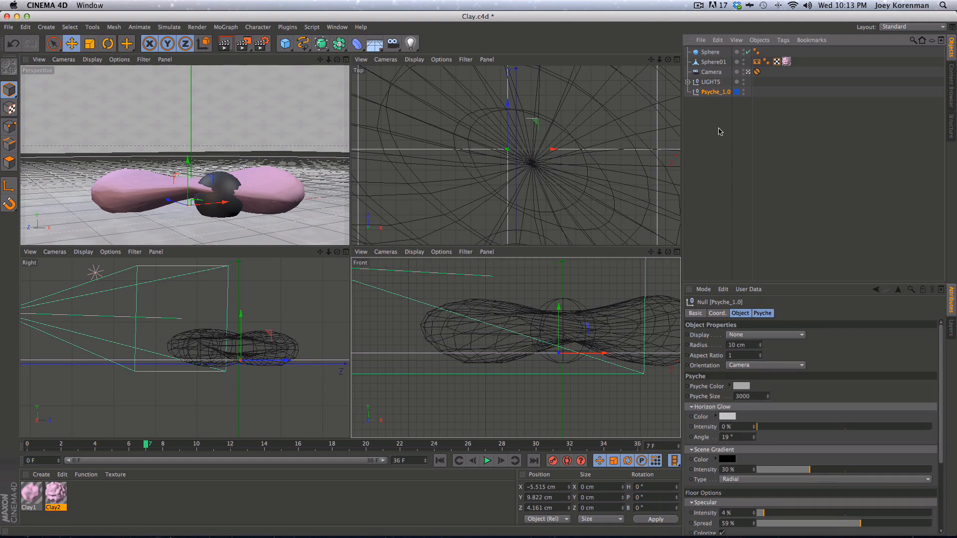
click(717, 313)
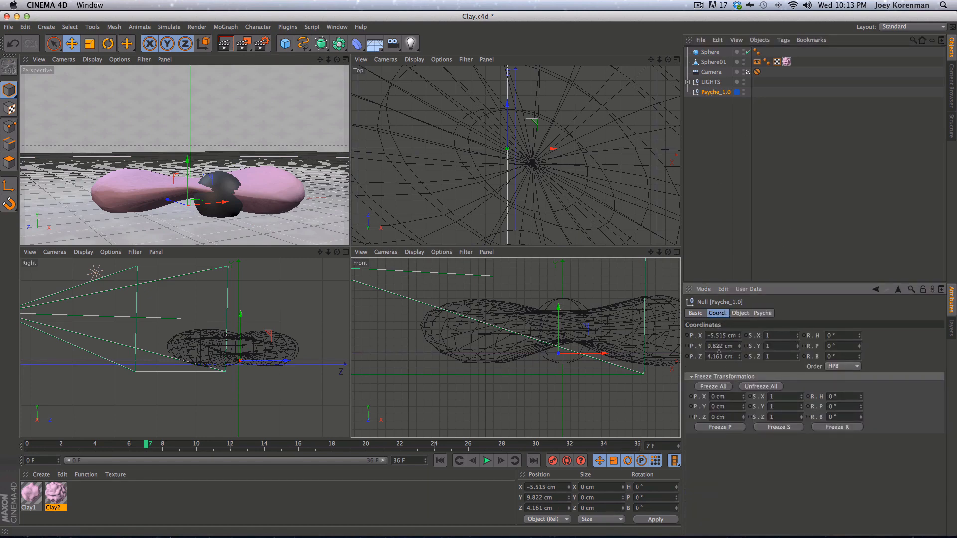
click(705, 175)
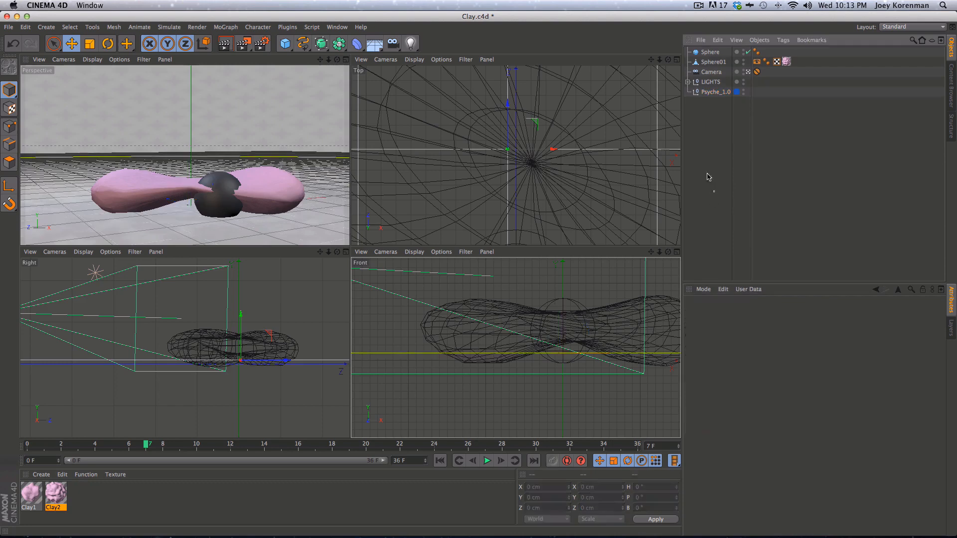
Move the new sphere into the stretched shape's left lobe, at about X -87 cm, Y 43 cm, Z 32 cm
click(710, 53)
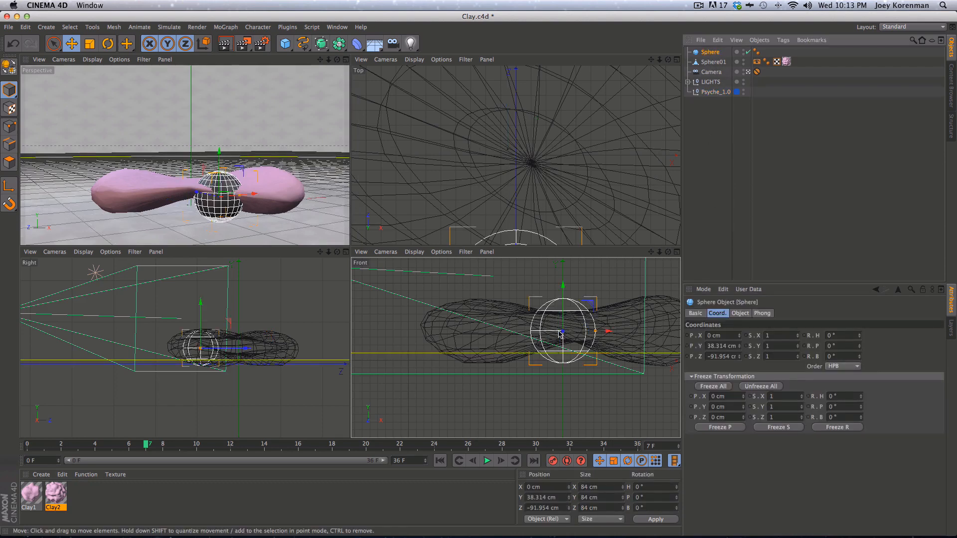
drag(563, 313, 495, 327)
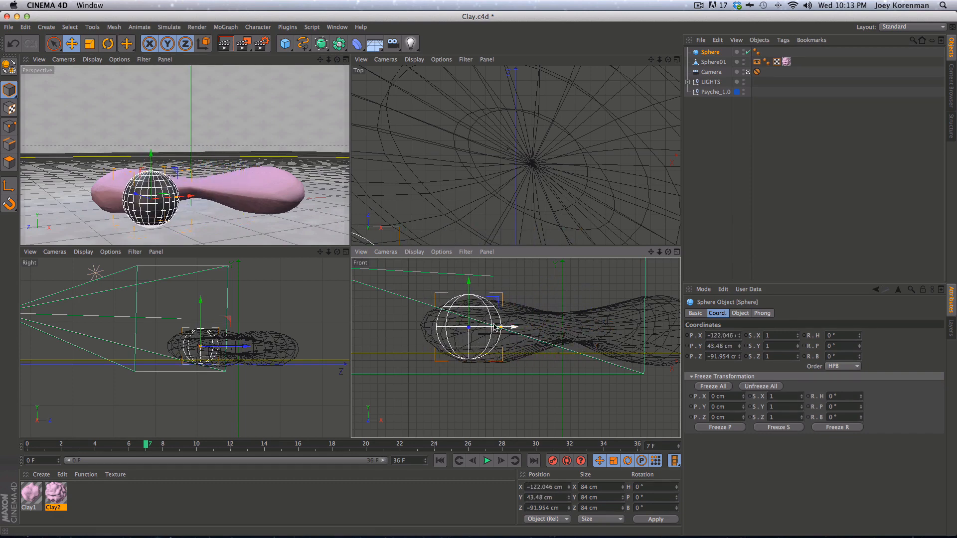
key(2)
drag(497, 177, 376, 216)
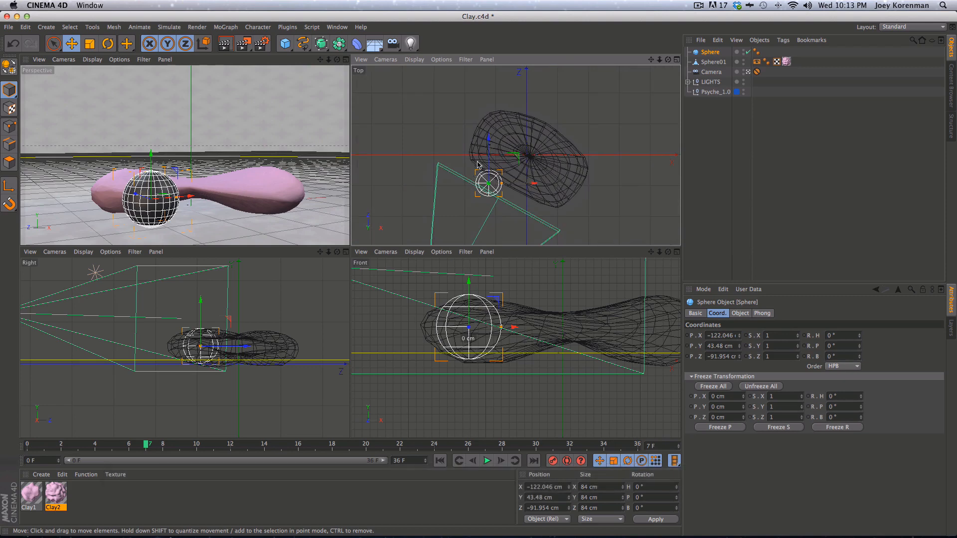
drag(477, 164, 494, 121)
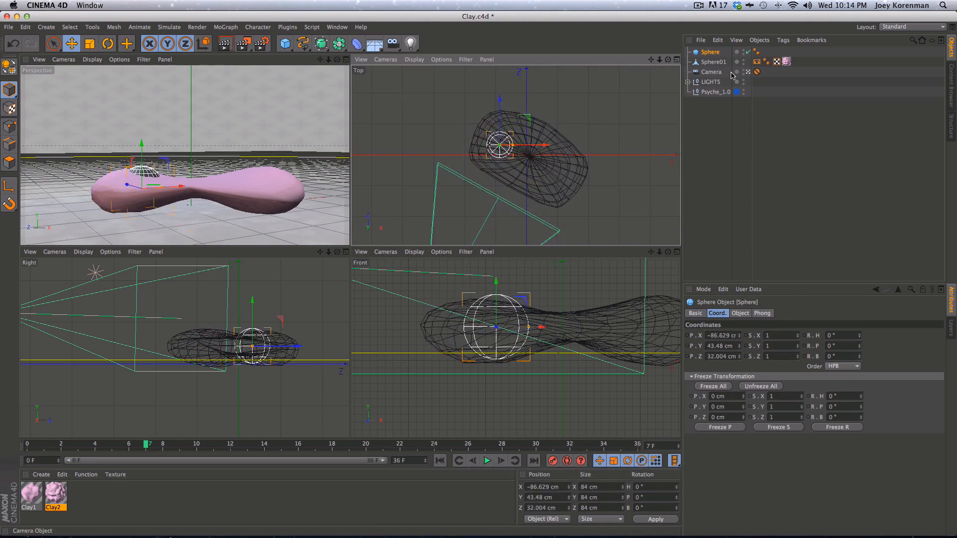
Enlarge the new sphere to about 94 cm across and raise it to about Y 46 cm, checking it outside the scene camera
click(747, 72)
key(3)
drag(330, 229, 129, 175)
key(3)
key(3)
key(3)
drag(155, 181, 172, 164)
key(1)
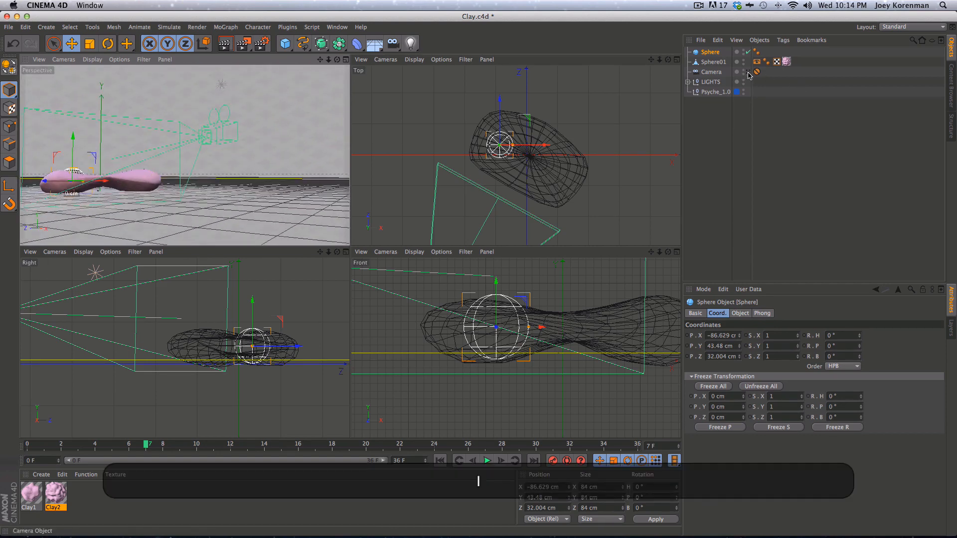
click(747, 72)
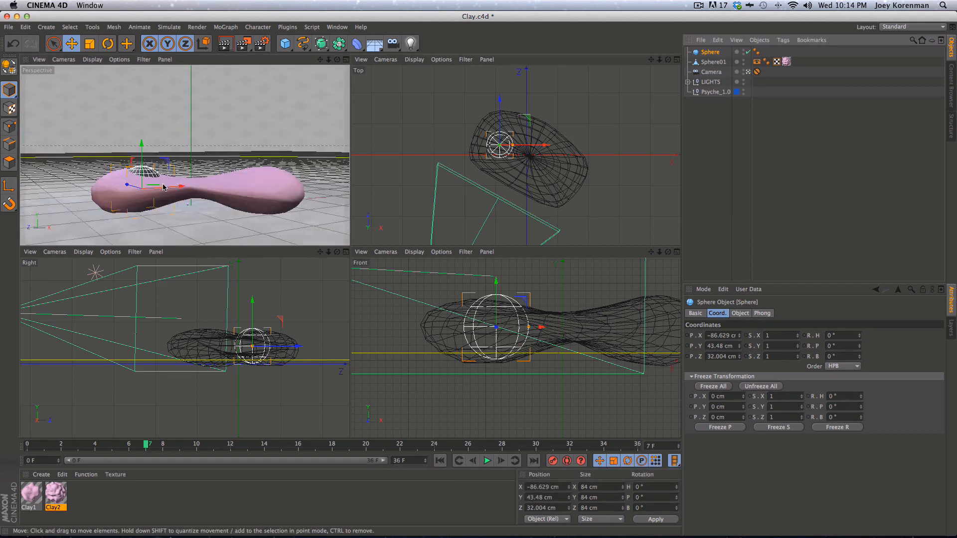
drag(163, 187, 145, 162)
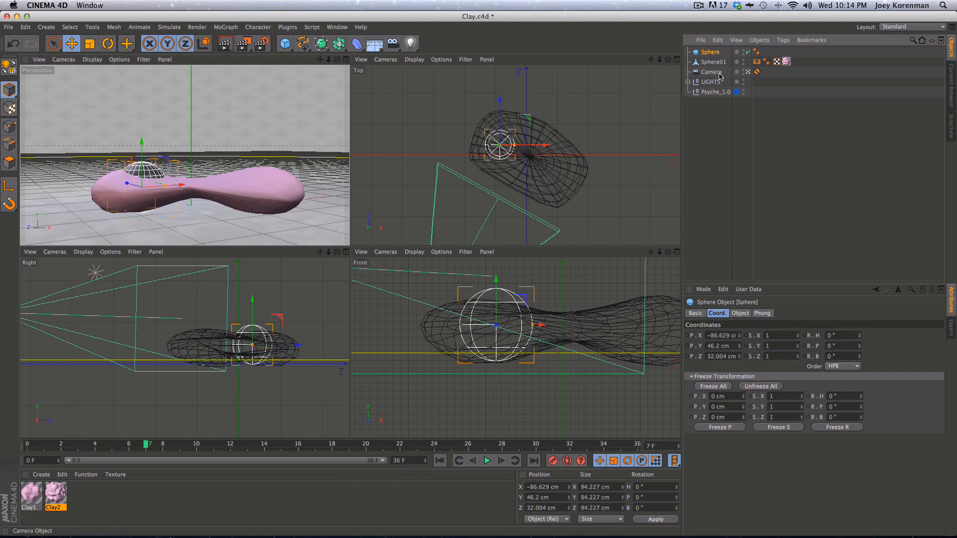
Make the new sphere editable and rename it Sphere_L
key(c)
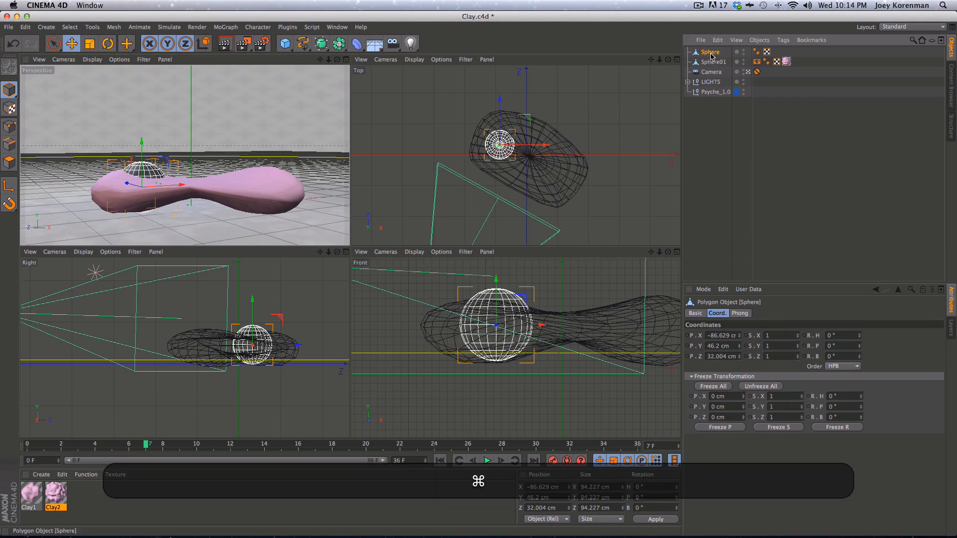
text(_L)
key(shift+Return)
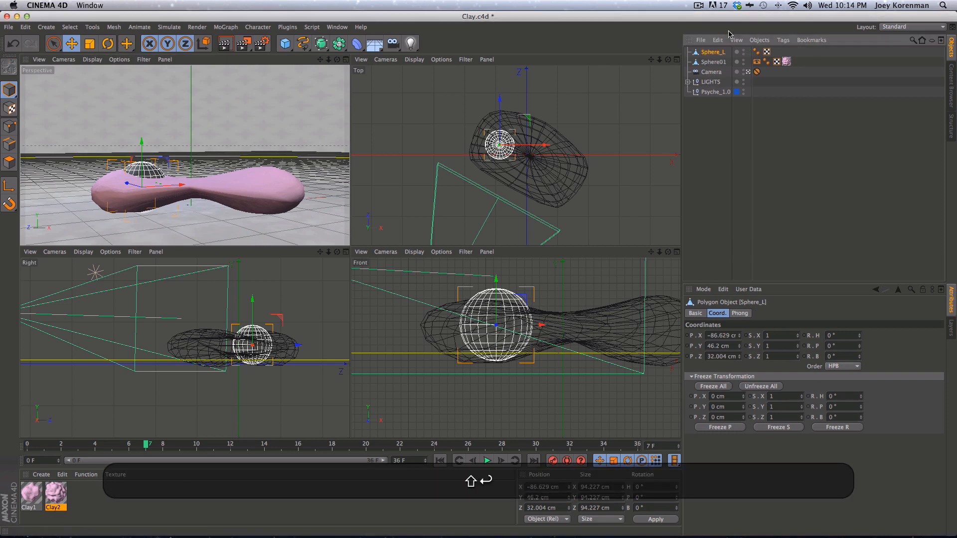
Create a duplicate of Sphere_L named Sphere_R and place it in the right lobe, at about X 97 cm, Z -47 cm
super+drag(712, 53, 723, 64)
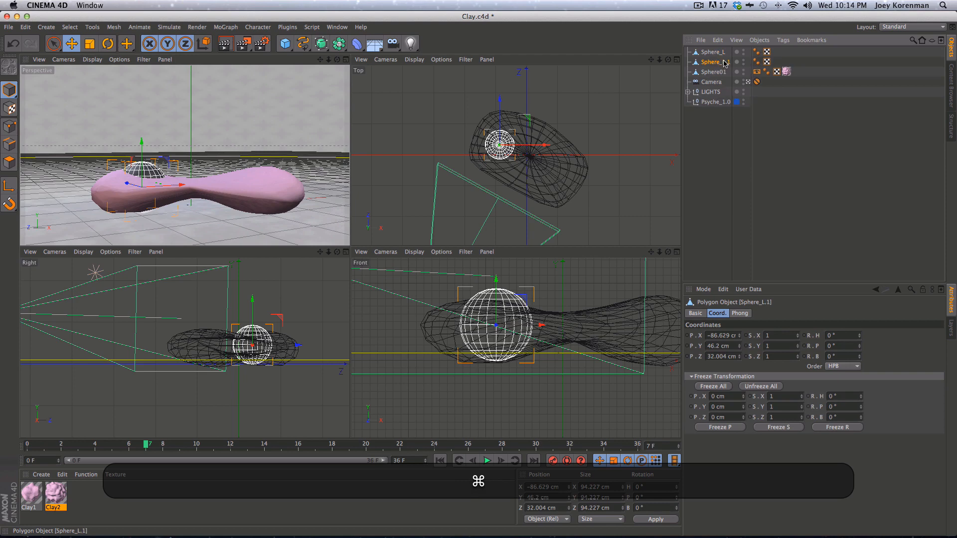
double_click(724, 62)
text(Sphere_R)
key(shift+Return)
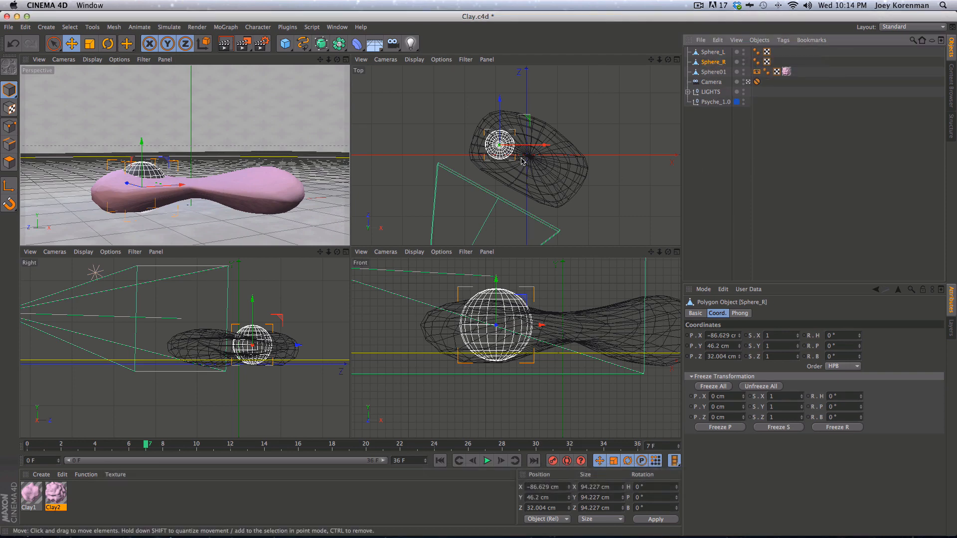
drag(522, 160, 576, 185)
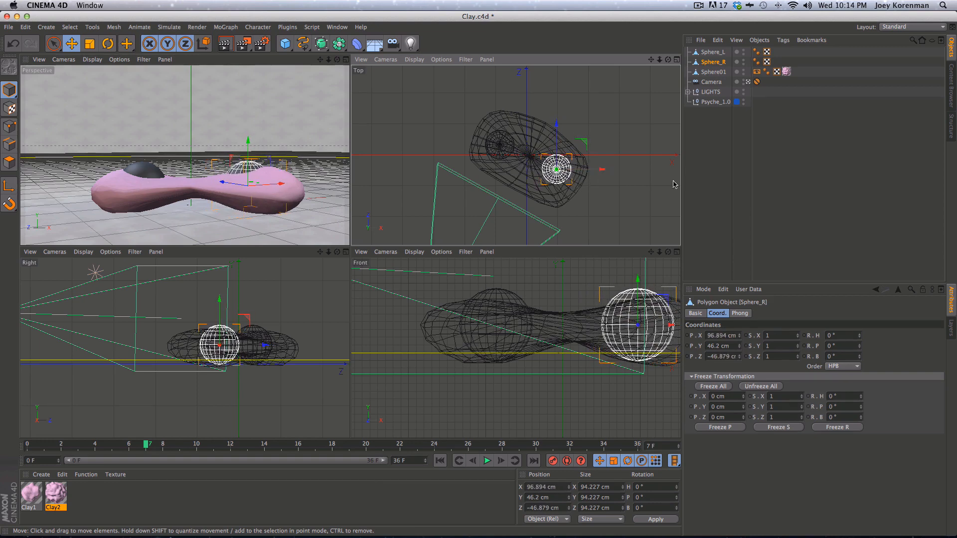
click(674, 184)
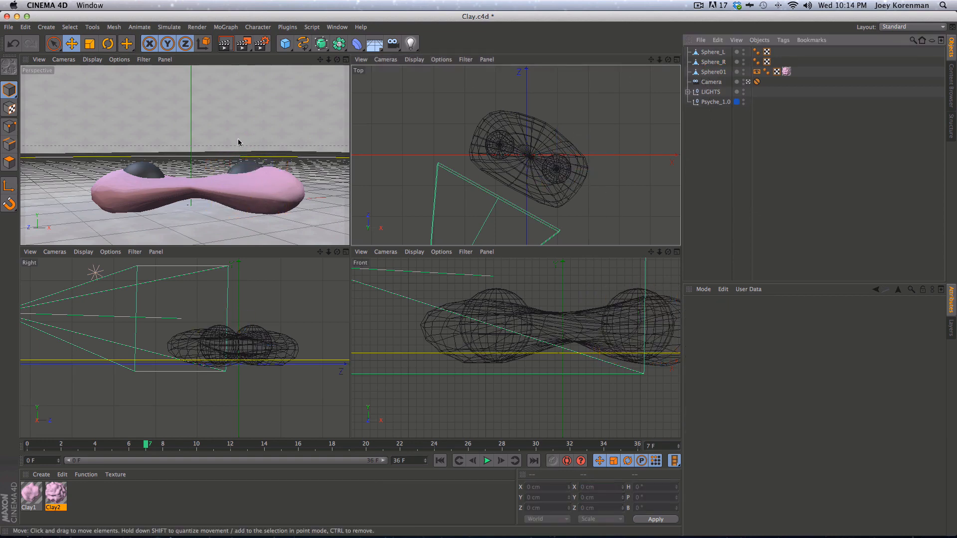
Apply the Clay2 material to both Sphere_L and Sphere_R
drag(62, 493, 67, 498)
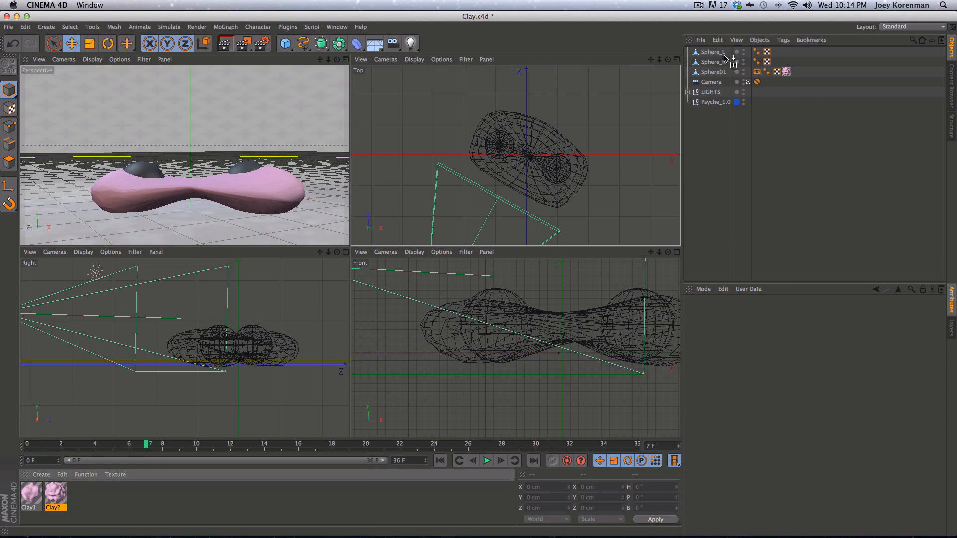
drag(724, 56, 715, 62)
super+drag(776, 62, 777, 53)
click(772, 123)
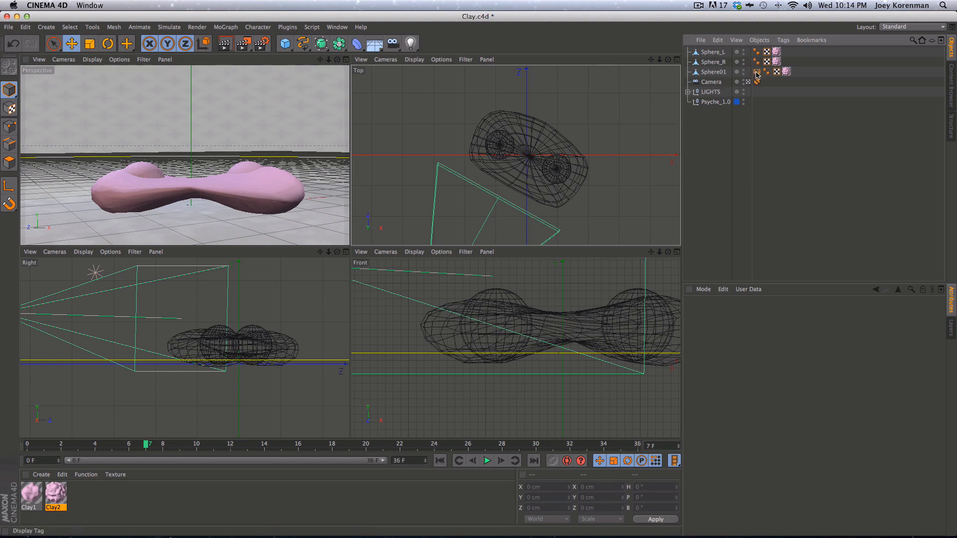
Add a Display tag to Sphere_L and compare frames 7 and 8
click(714, 62)
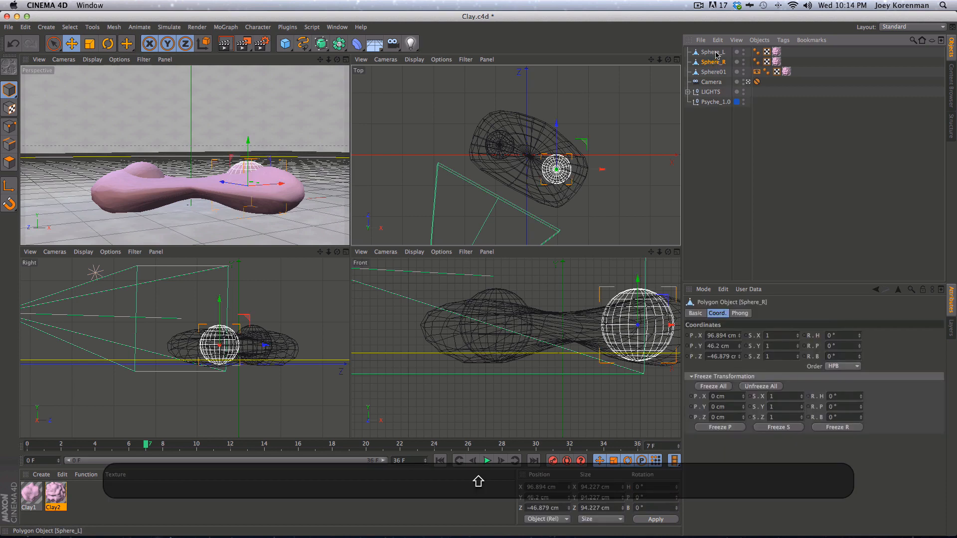
right_click(717, 54)
mouse_move(777, 59)
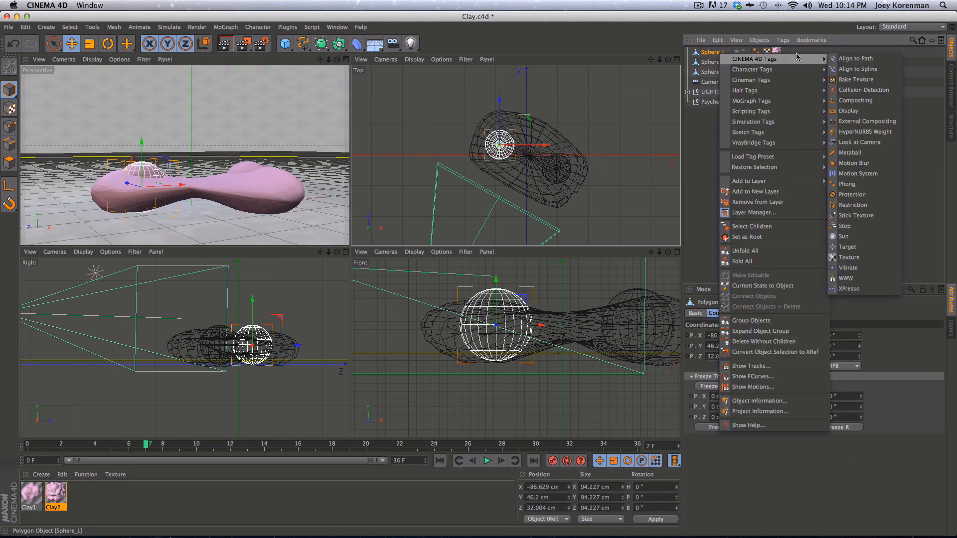
click(865, 111)
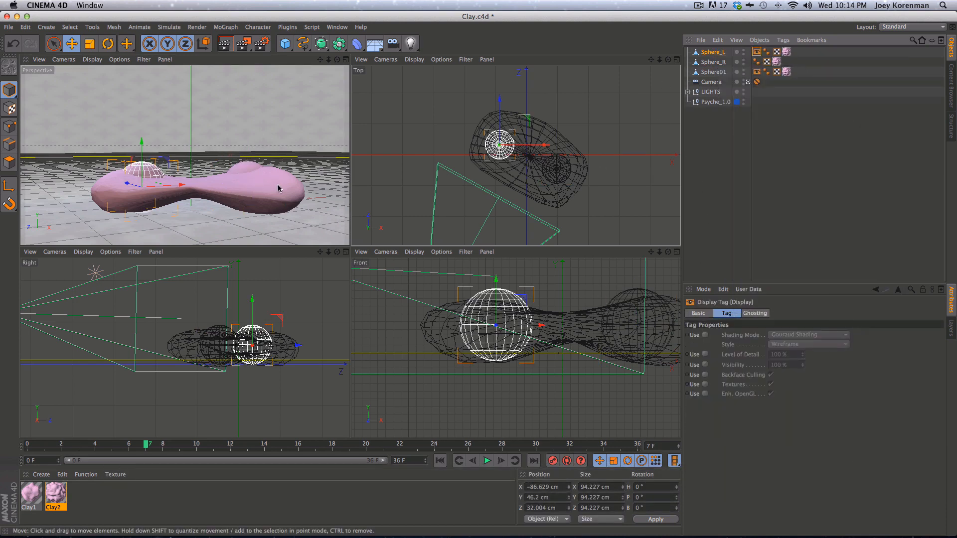
key(g)
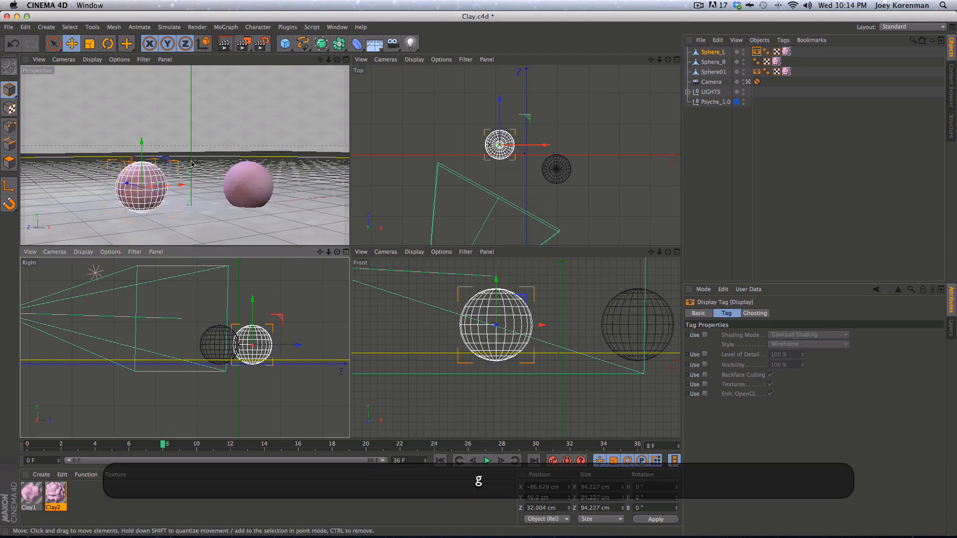
key(f)
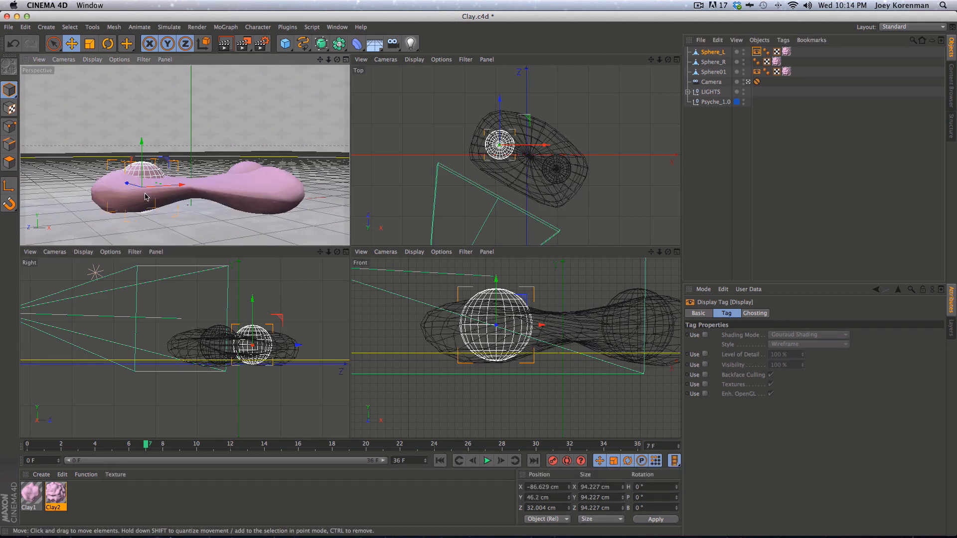
Enable Visibility on Sphere_L's Display tag, keyframe its Use setting at frames 8 and 7, and set visibility to 0% at frame 7
key(g)
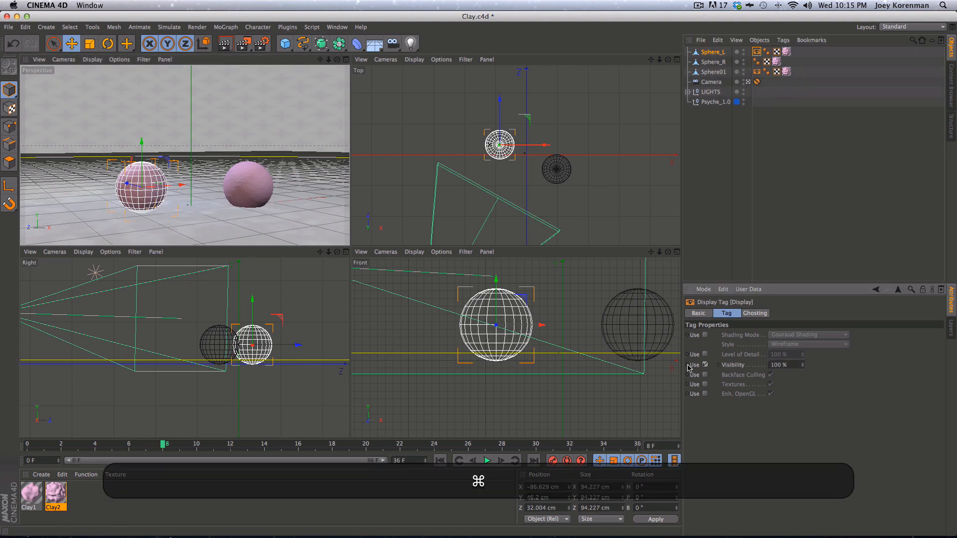
key(f)
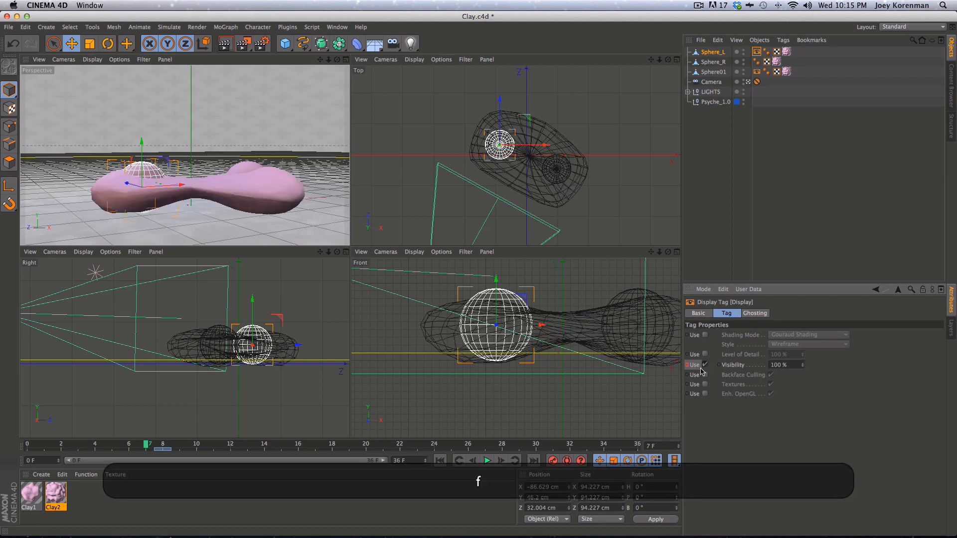
double_click(795, 368)
text(0)
key(Return)
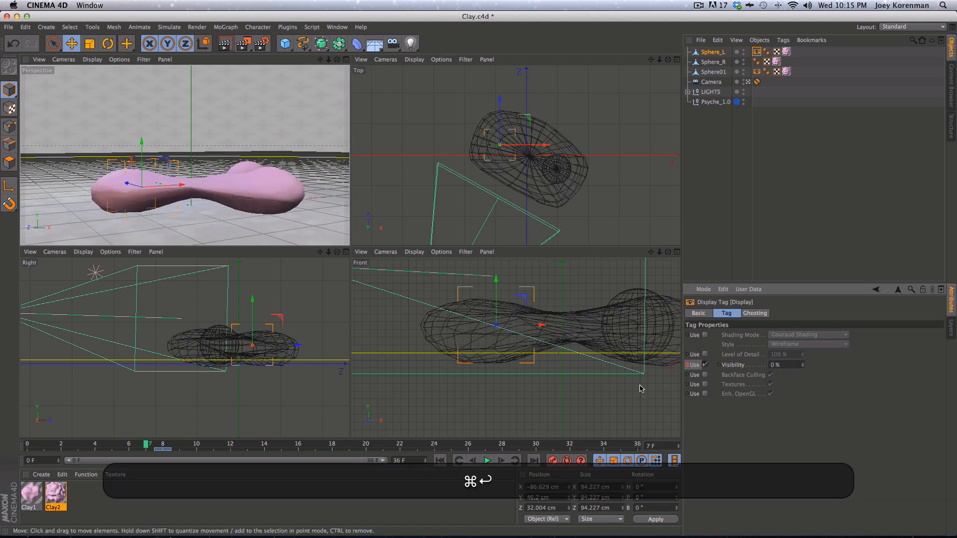
super+click(687, 364)
click(727, 256)
Copy Sphere_L's Display tag to Sphere_R
click(757, 51)
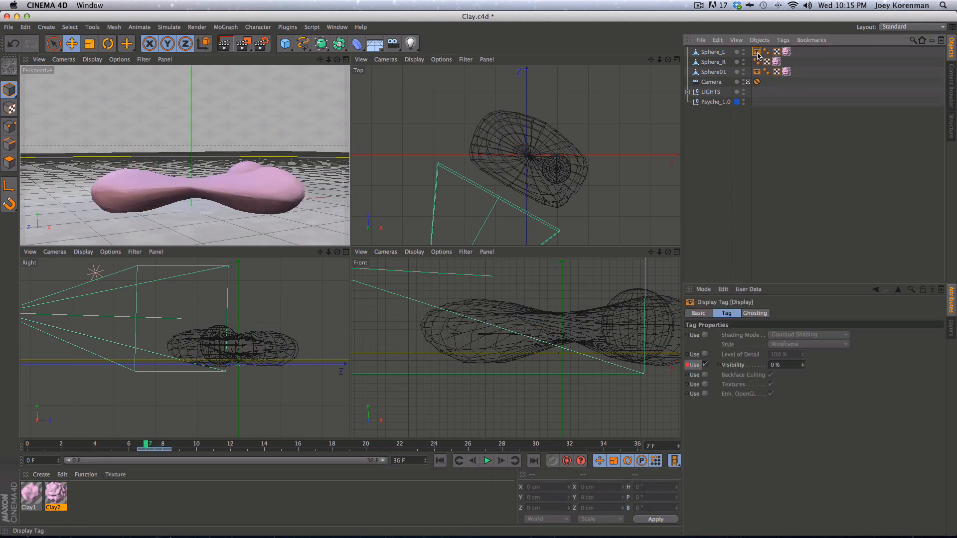
super+drag(756, 52, 711, 65)
click(734, 138)
key(super+z)
key(super+z)
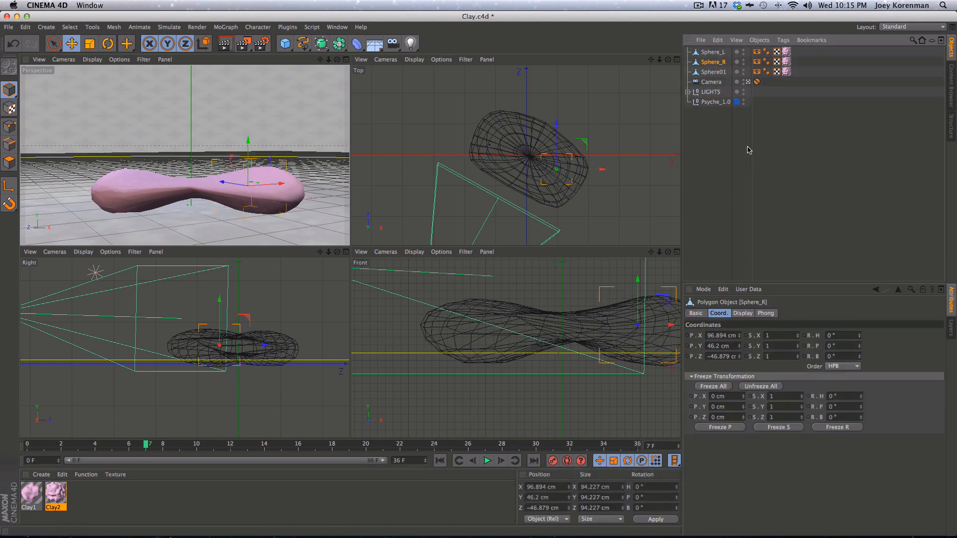
Step back and forth through the frames up to frame 8 to check the switch from the sculpted clay to the two spheres
click(727, 142)
key(f)
key(f)
key(f)
key(f)
key(f)
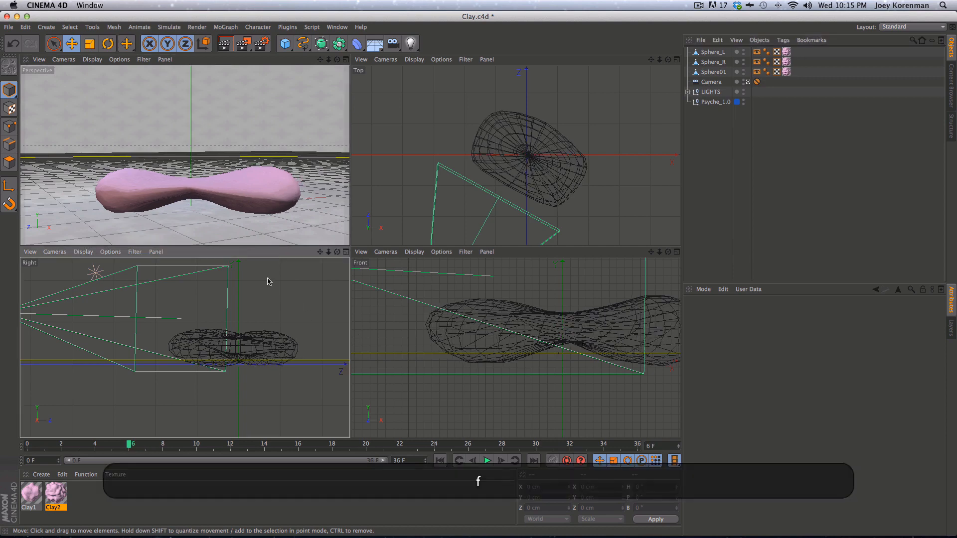
key(g)
key(g)
key(g)
key(g)
key(g)
key(g)
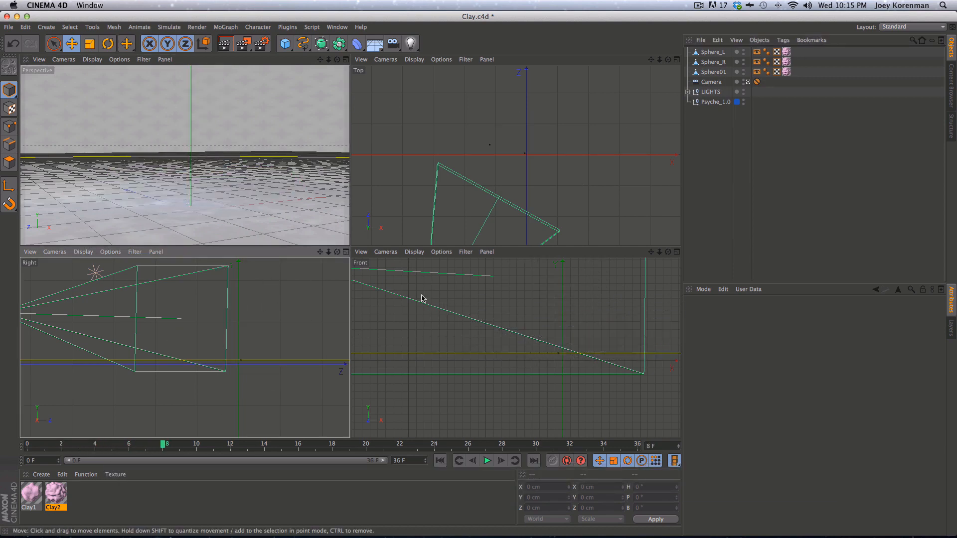
Set Visibility to 100% at frame 8 in the Display tags of Sphere_R and Sphere_L
click(711, 62)
key(g)
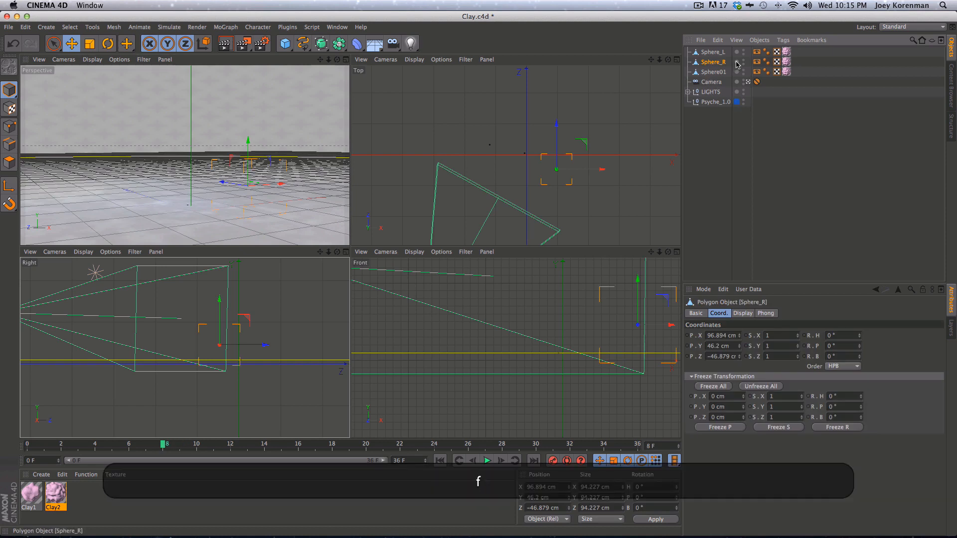
click(757, 61)
key(f)
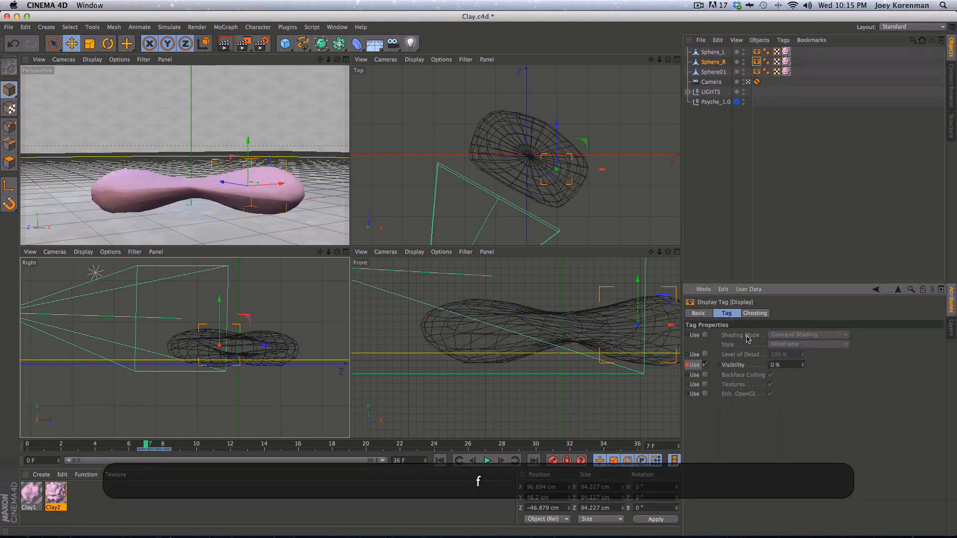
key(g)
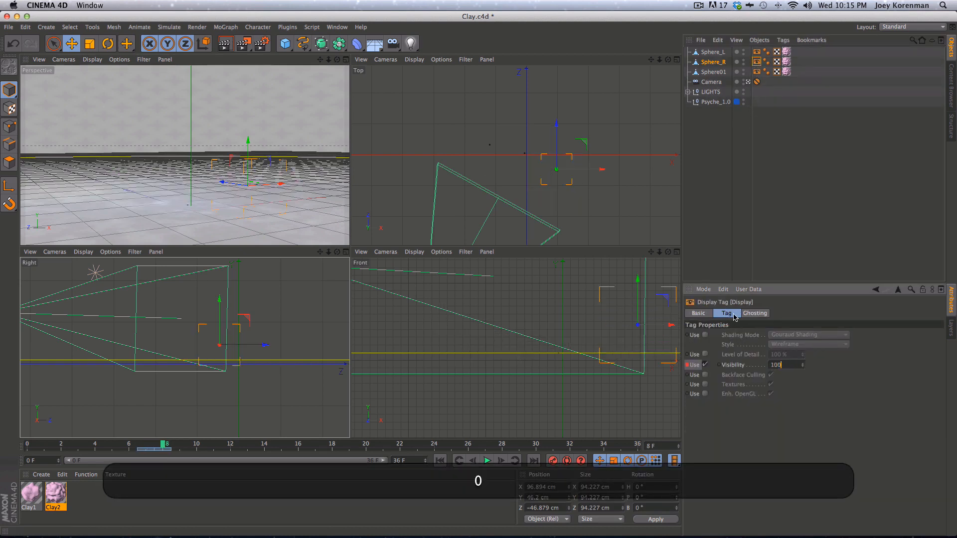
key(super+Return)
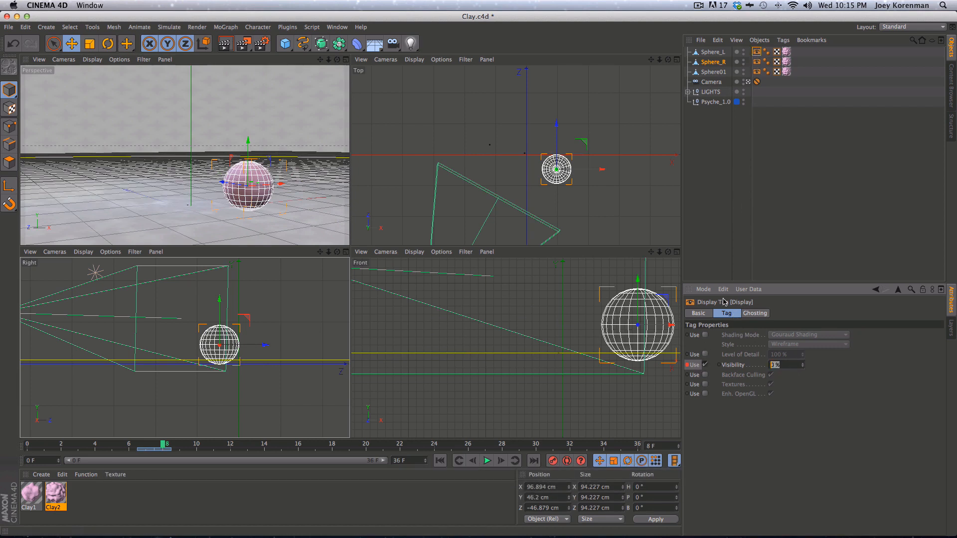
text(100)
key(Return)
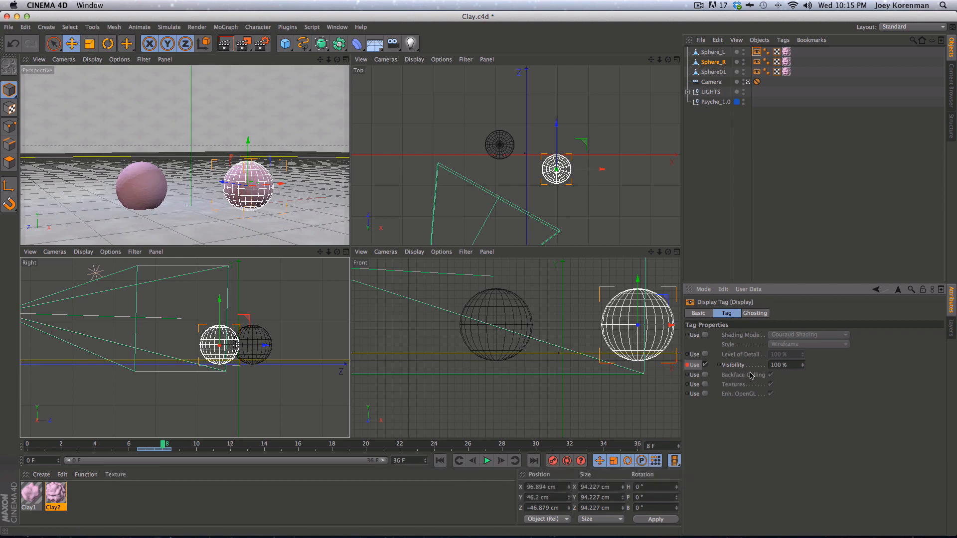
click(731, 269)
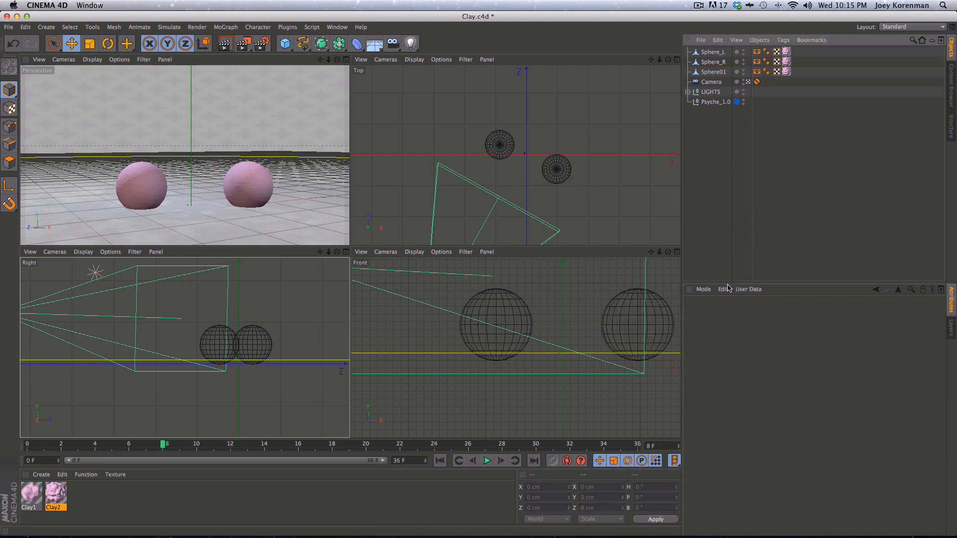
Delete the Display tags from Sphere_L and Sphere_R
click(713, 62)
double_click(714, 52)
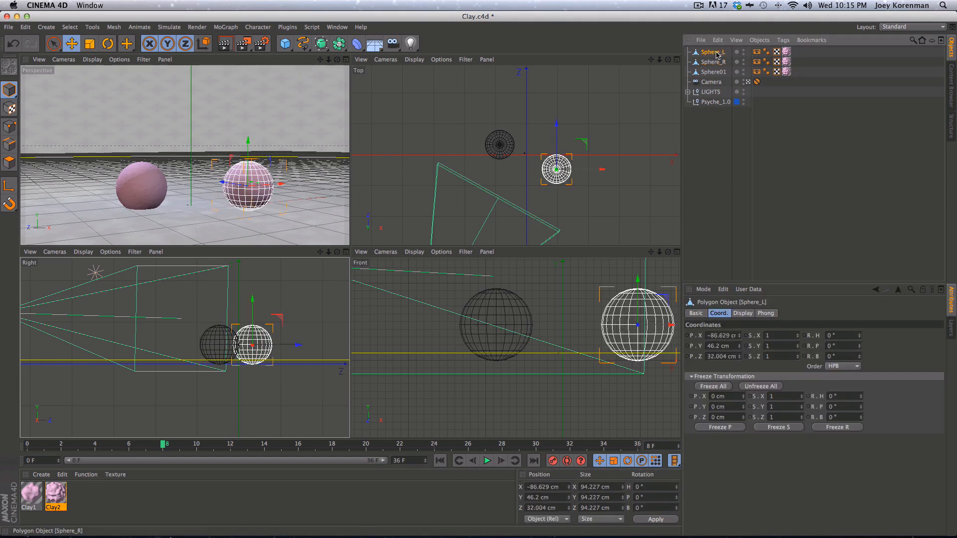
click(757, 169)
click(756, 51)
shift+click(757, 62)
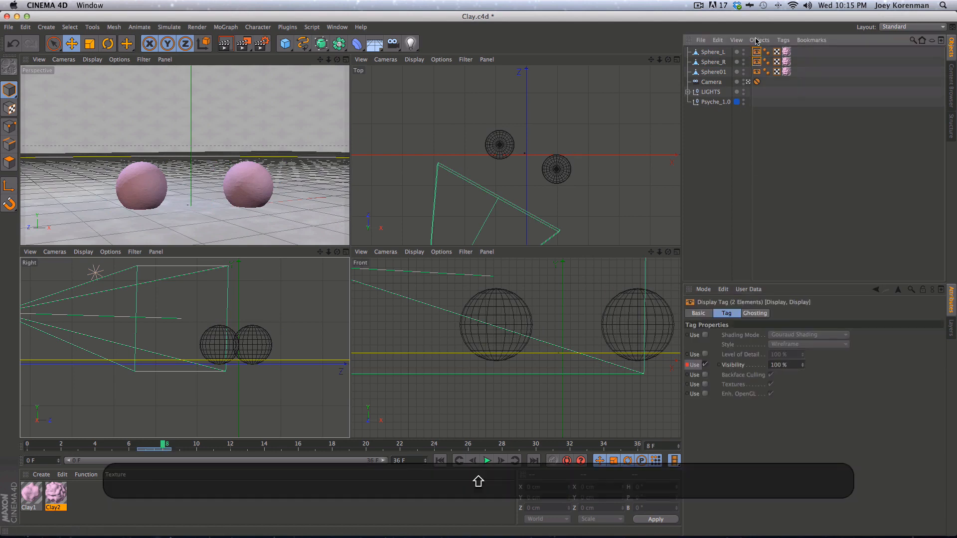
key(BackSpace)
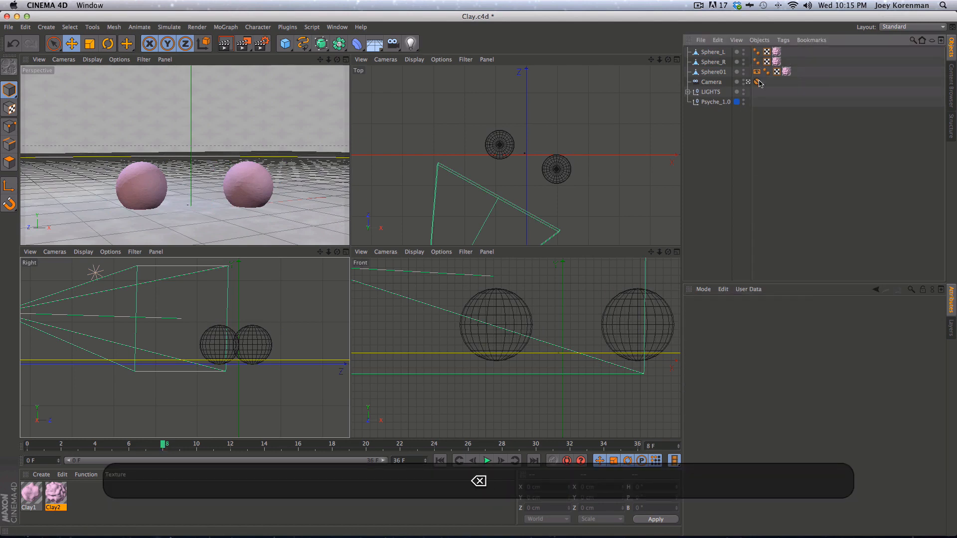
Add a new Display tag to Sphere_L, enable Visibility, and keyframe it at 100% on frame 8
right_click(720, 55)
mouse_move(738, 56)
click(843, 98)
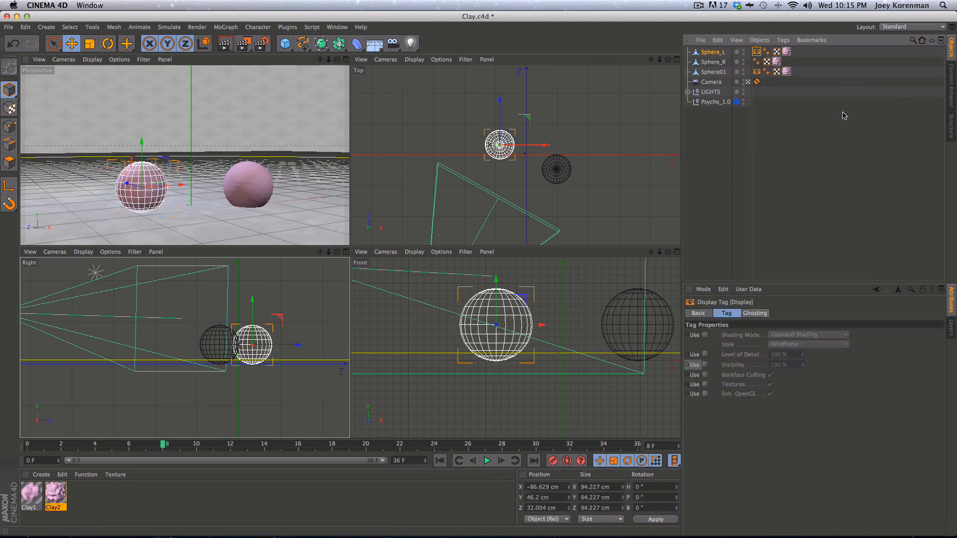
click(705, 365)
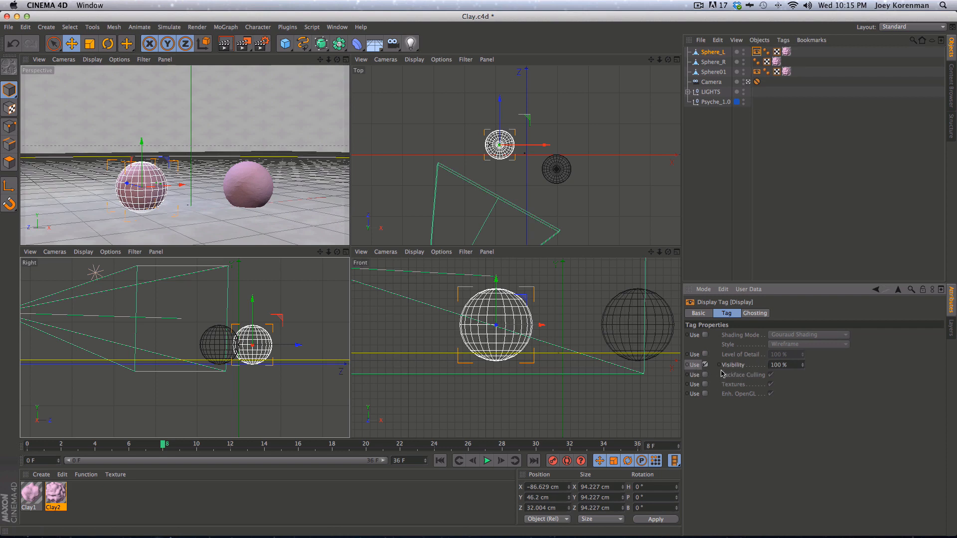
super+click(719, 364)
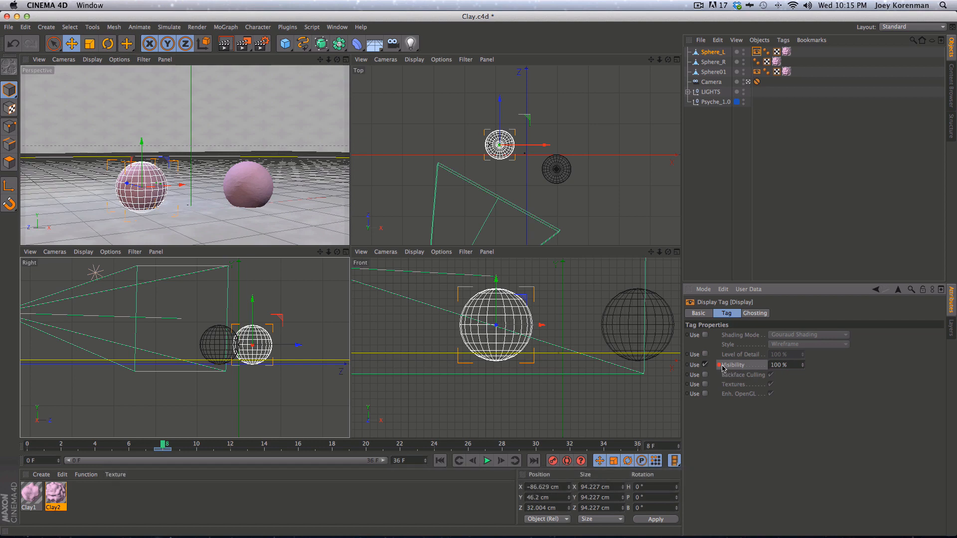
Keyframe Sphere_L's Visibility at 0% on frame 7 and copy its Display tag to Sphere_R
text(f)
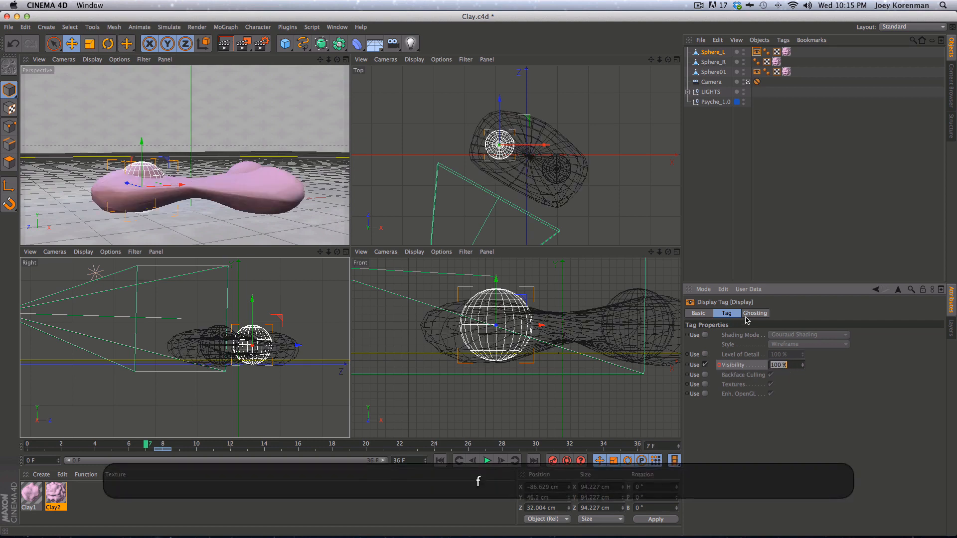
text(0)
key(Return)
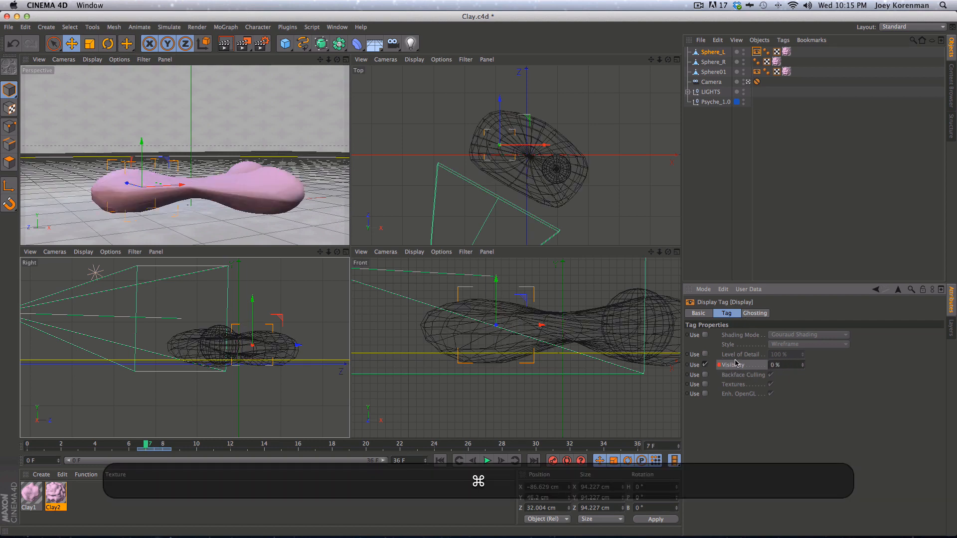
click(731, 128)
super+drag(717, 63, 718, 62)
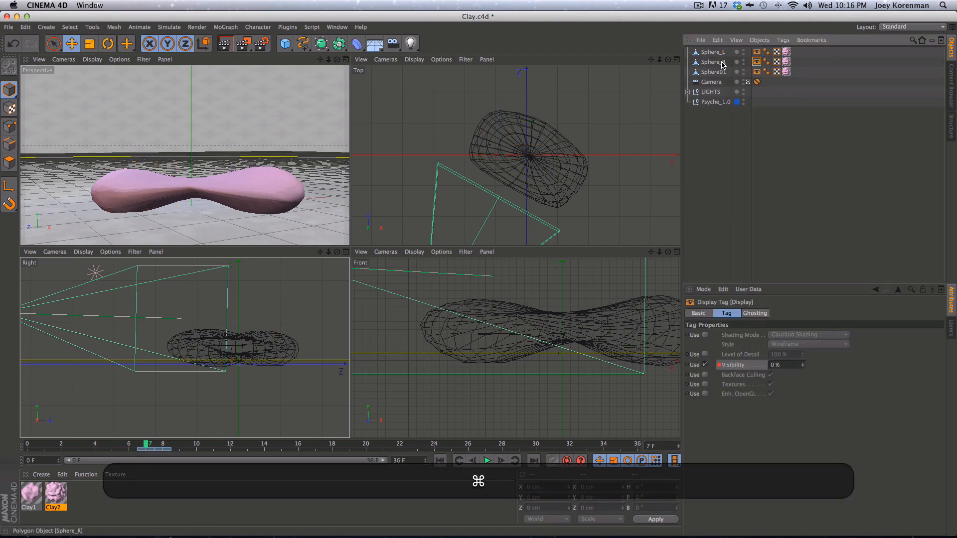
Step through the frames between 3 and 8 to check how the stretched clay switches to two spheres
key(g)
key(f)
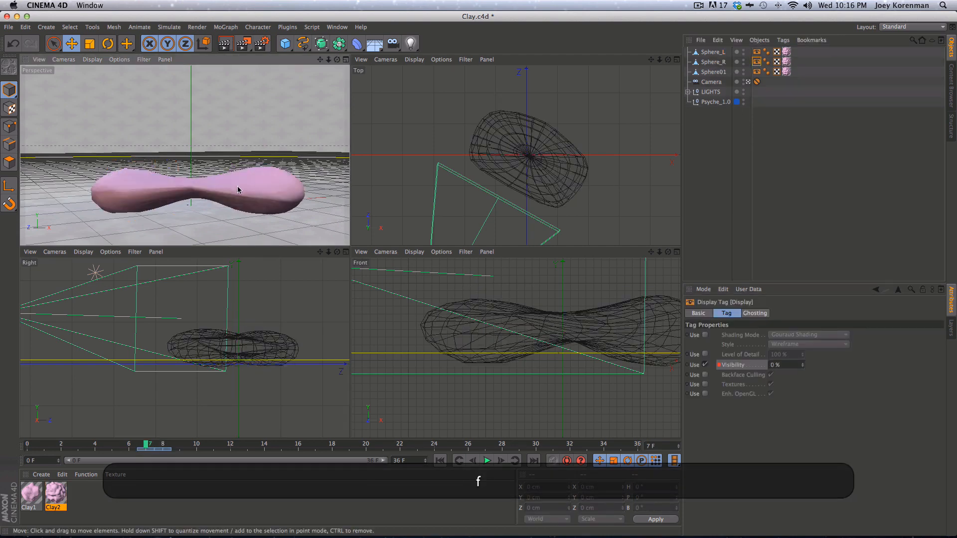
key(g)
key(f)
key(f)
key(f)
key(f)
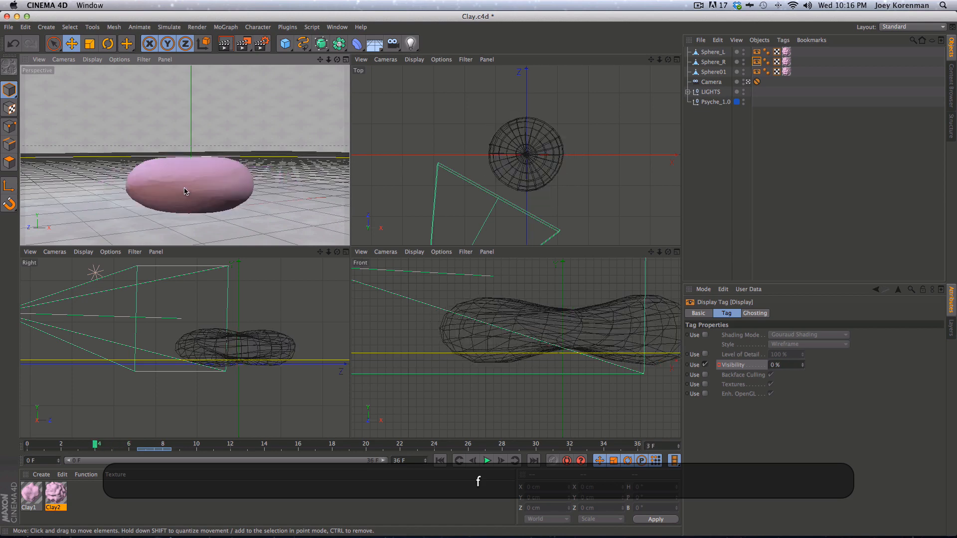
key(g)
key(g)
key(g)
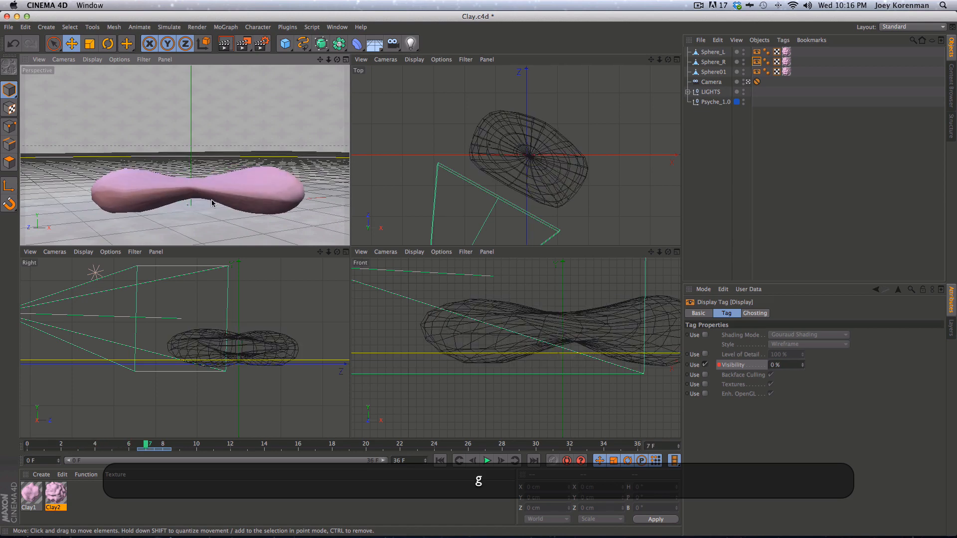
key(g)
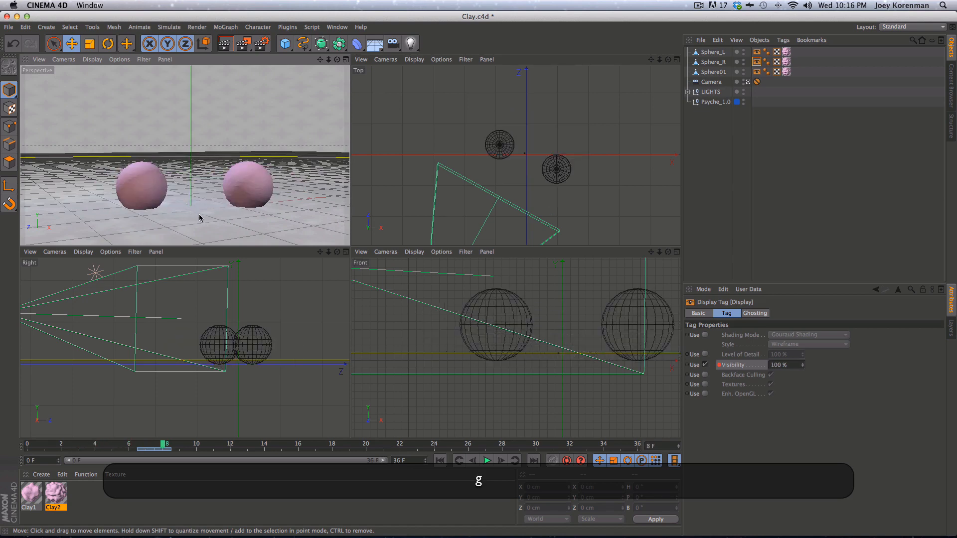
Select the points of Sphere_L and Sphere_R on frame 8 and stretch both spheres horizontally with the Brush in Smear mode
click(713, 62)
shift+click(714, 52)
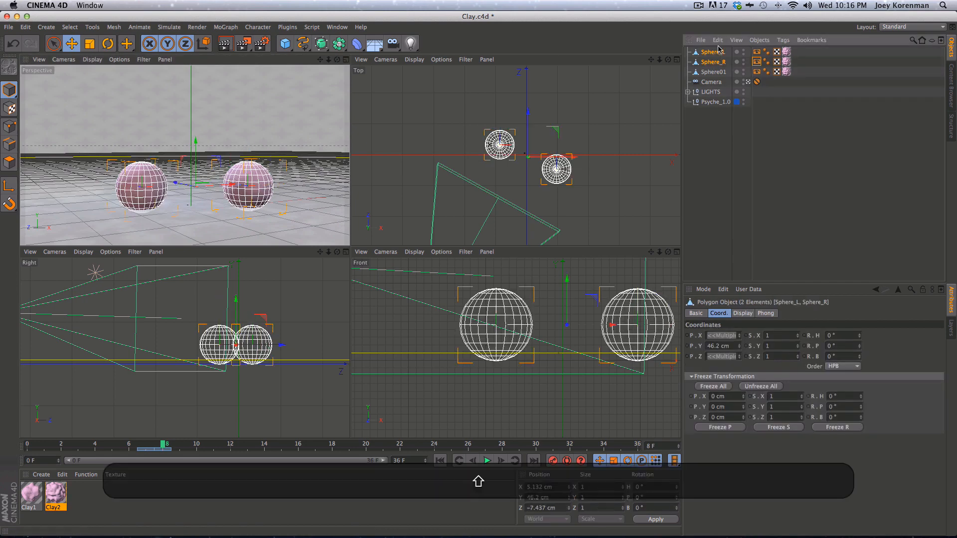
click(9, 126)
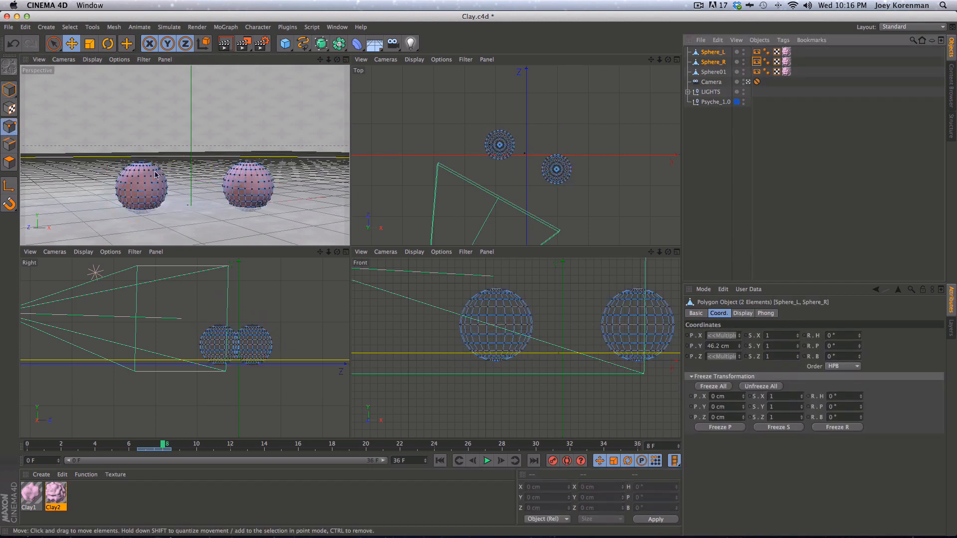
key(m)
key(c)
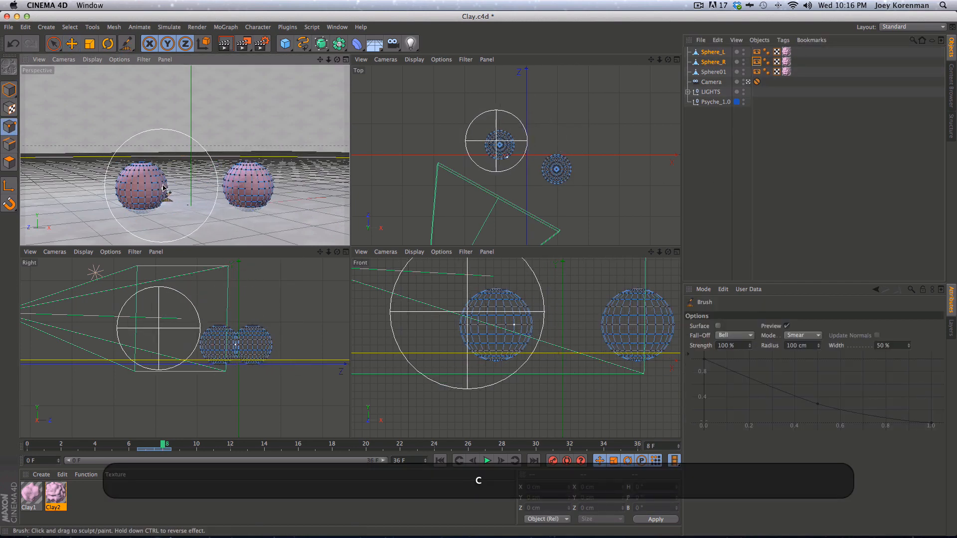
key(f)
key(g)
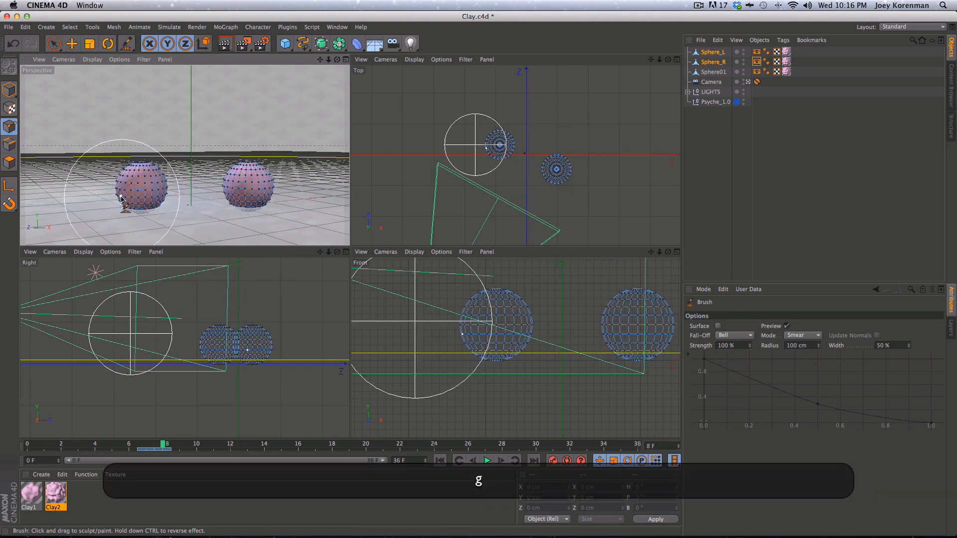
drag(120, 188, 111, 188)
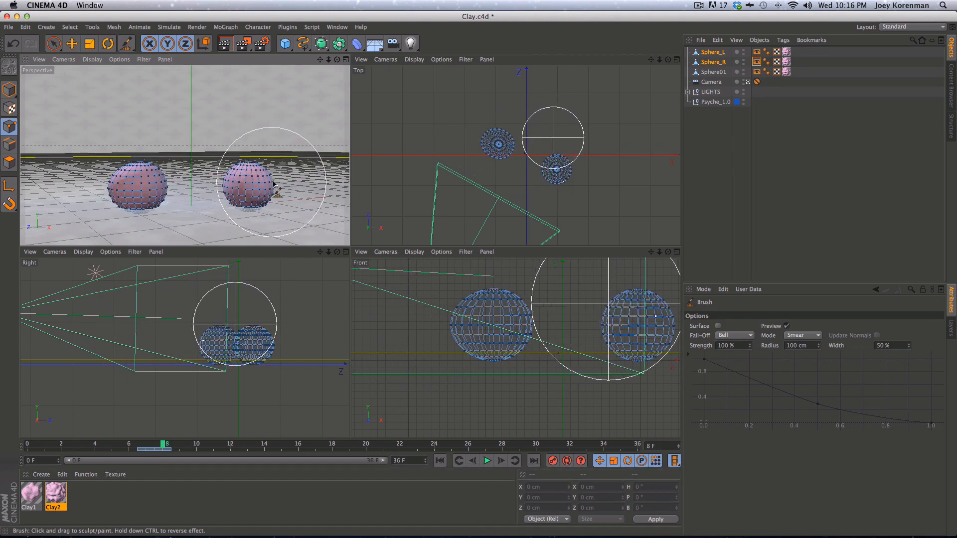
mouse_move(271, 186)
mouse_down()
mouse_move(281, 188)
mouse_move(181, 188)
mouse_up()
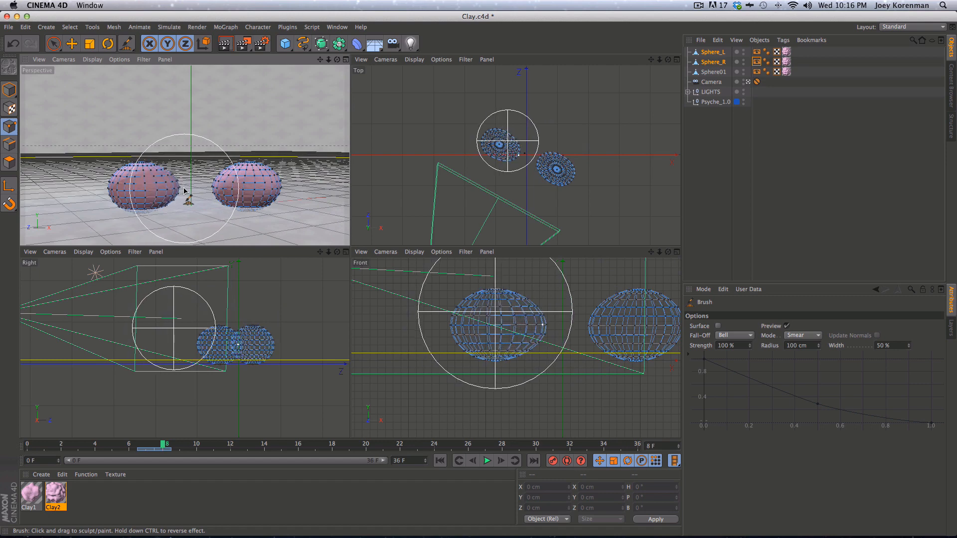
Smear the outer sides of both spheres farther outward on frame 8, comparing them with the stretched clay on the earlier frames
key(f)
key(g)
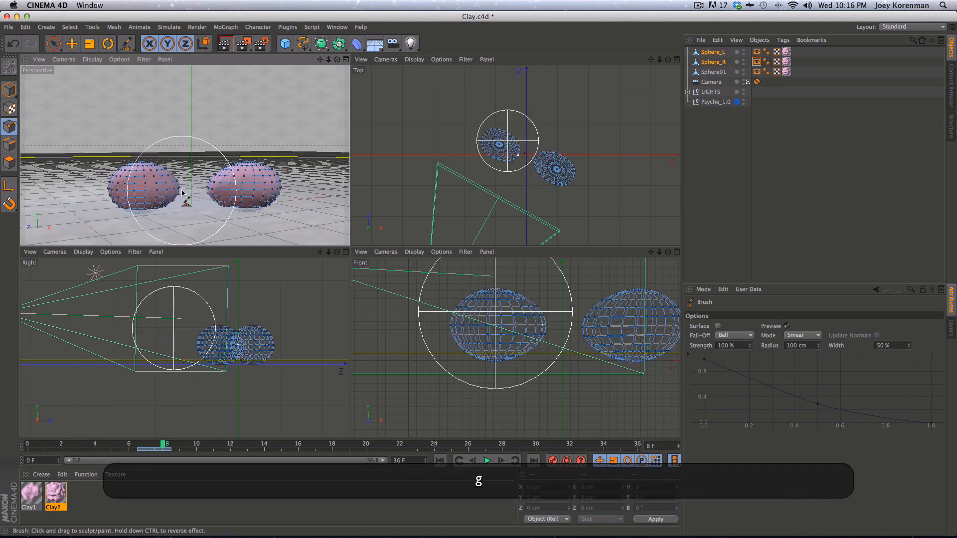
drag(124, 188, 113, 188)
mouse_move(225, 188)
mouse_down()
mouse_move(216, 188)
mouse_move(283, 184)
mouse_up()
key(f)
key(f)
key(f)
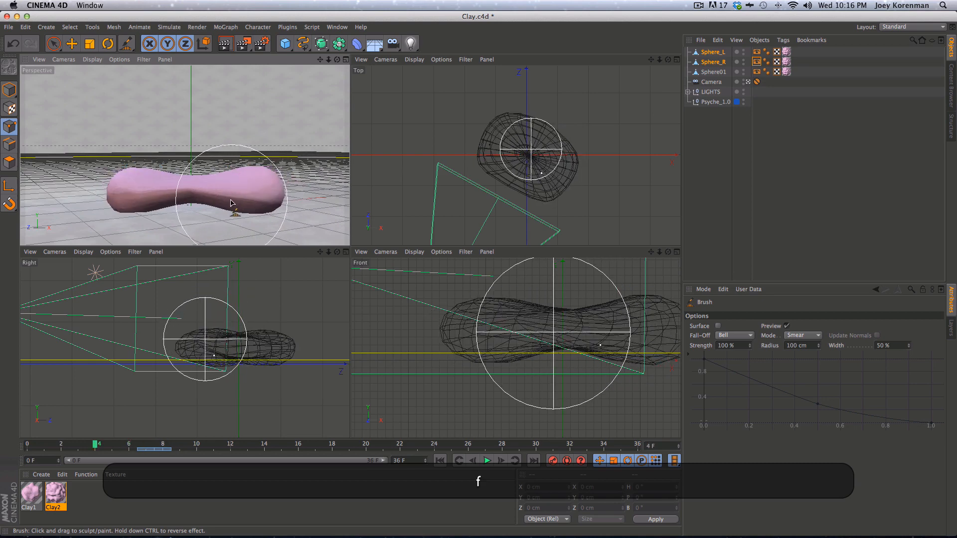
key(g)
key(g)
key(g)
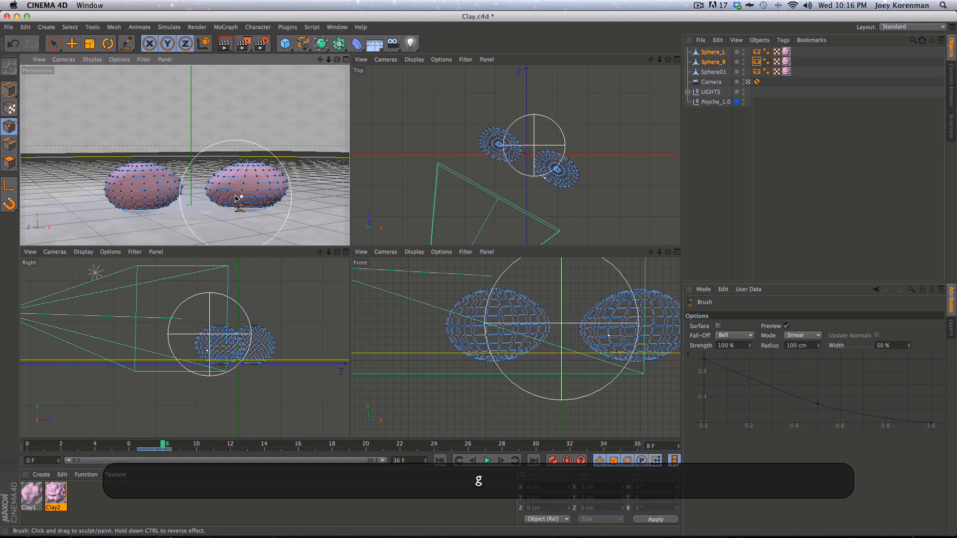
Flatten the tops of both spheres and widen Sphere_L outward on frame 8, using the clay shape on frame 7 as reference
key(f)
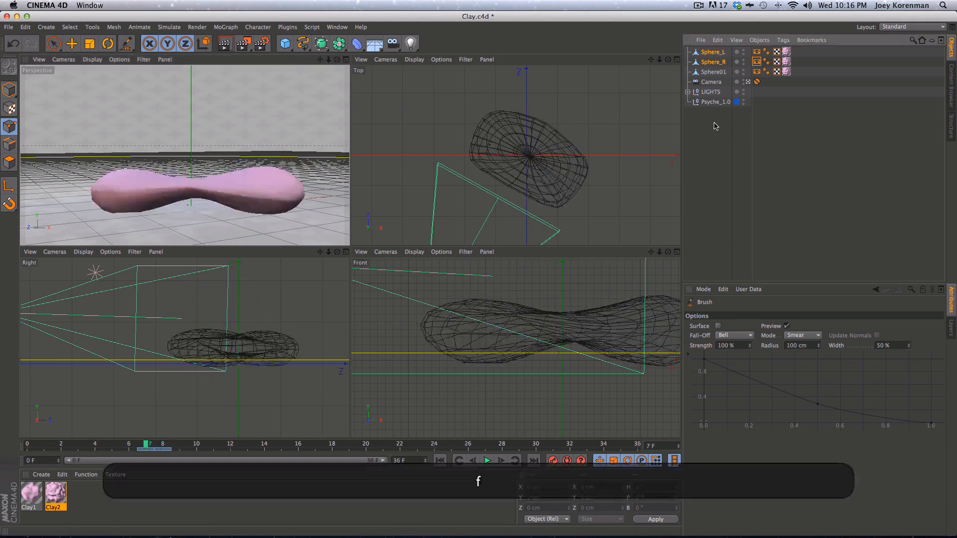
key(g)
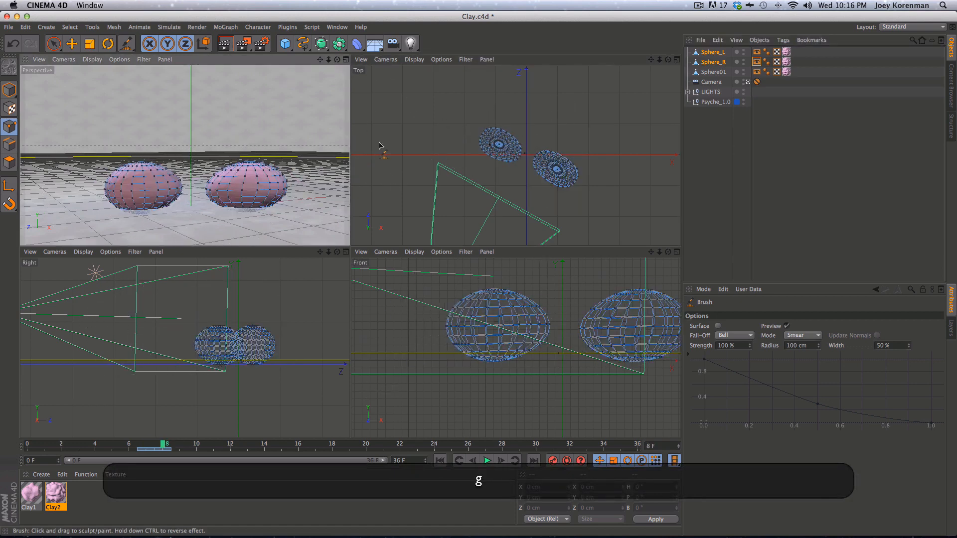
key(f)
key(g)
key(f)
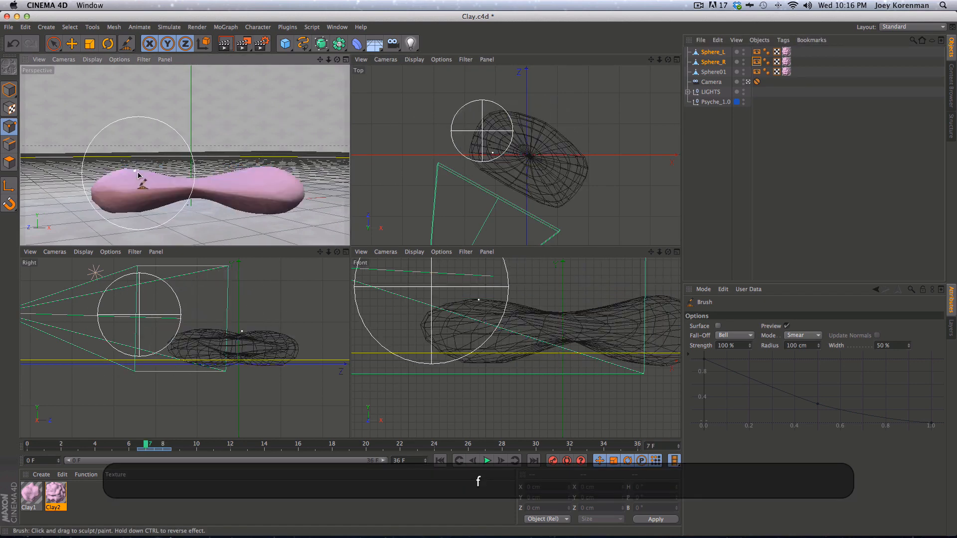
key(g)
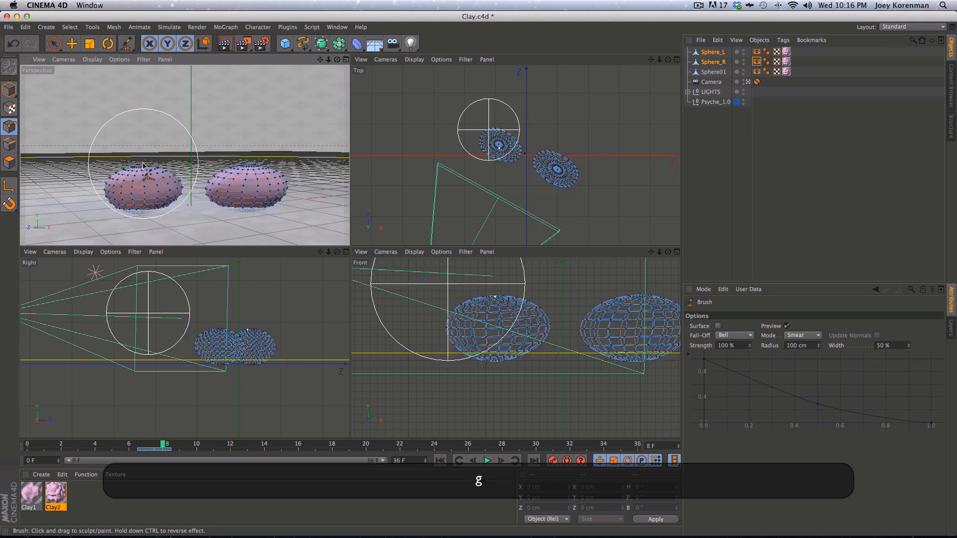
key(f)
key(g)
key(f)
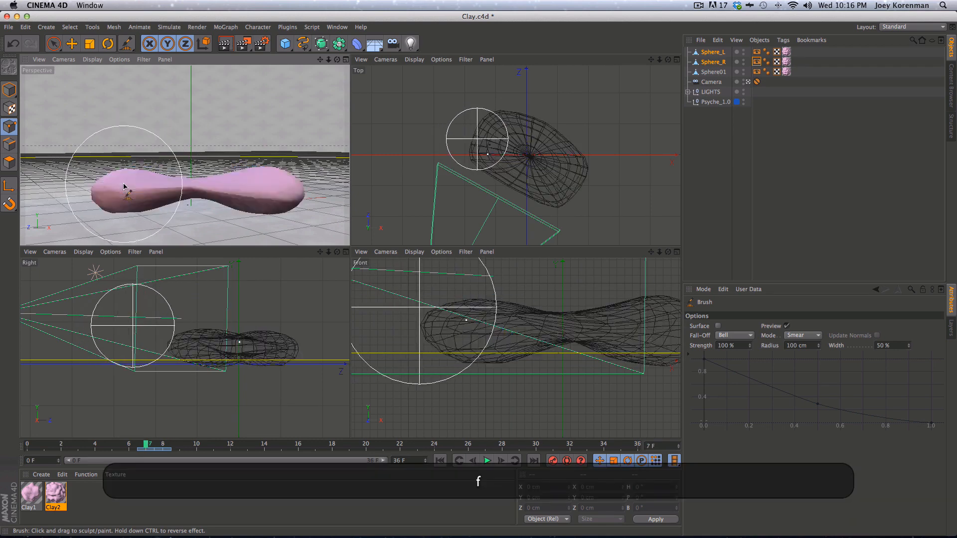
key(g)
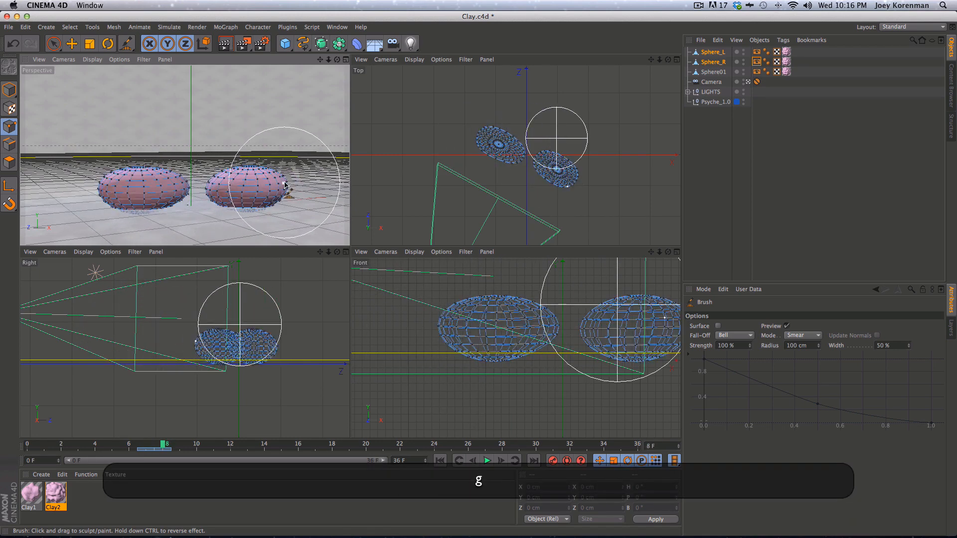
Smear the outer side of Sphere_R outward on frame 8 and compare its shape with the clay on frame 7
drag(283, 182, 291, 180)
key(f)
key(g)
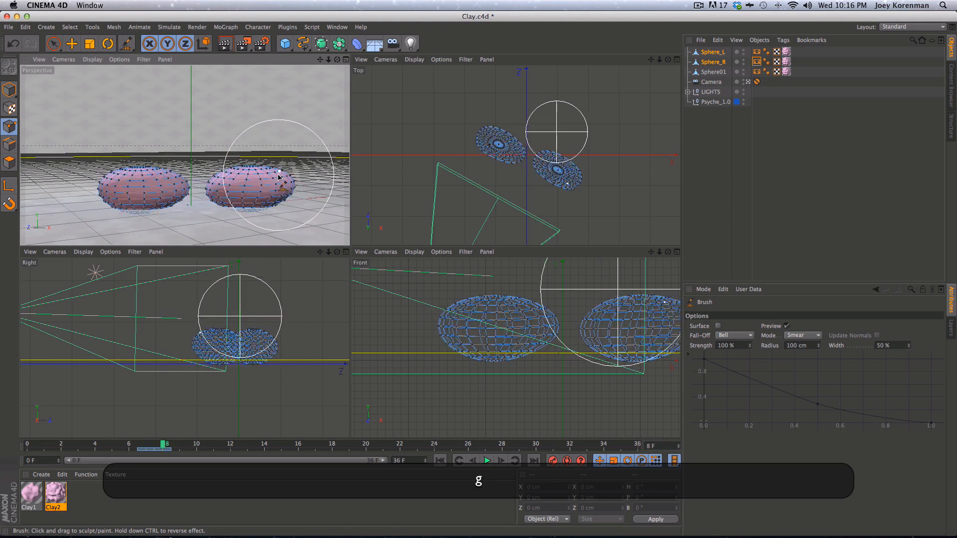
key(f)
key(g)
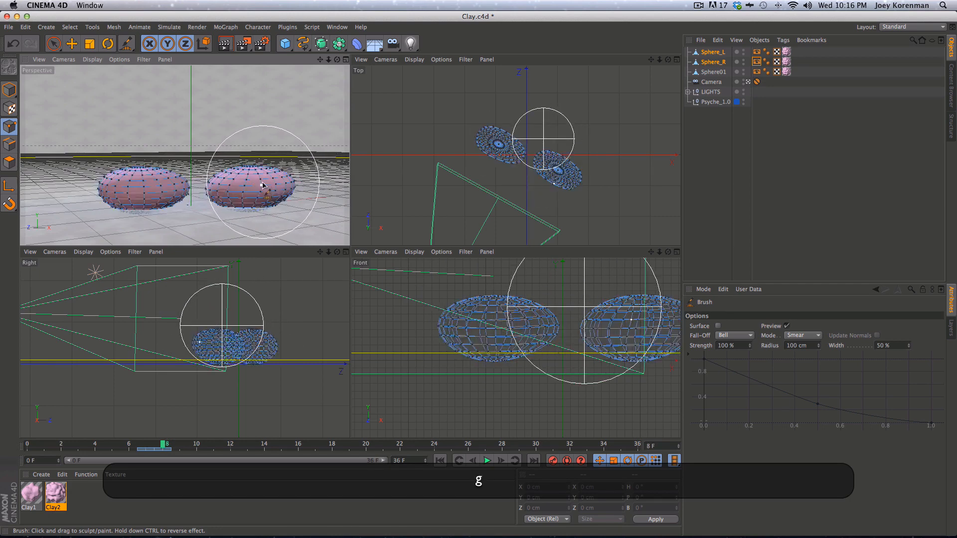
Select Sphere_L and Sphere_R together and turn on Autokeying
click(765, 193)
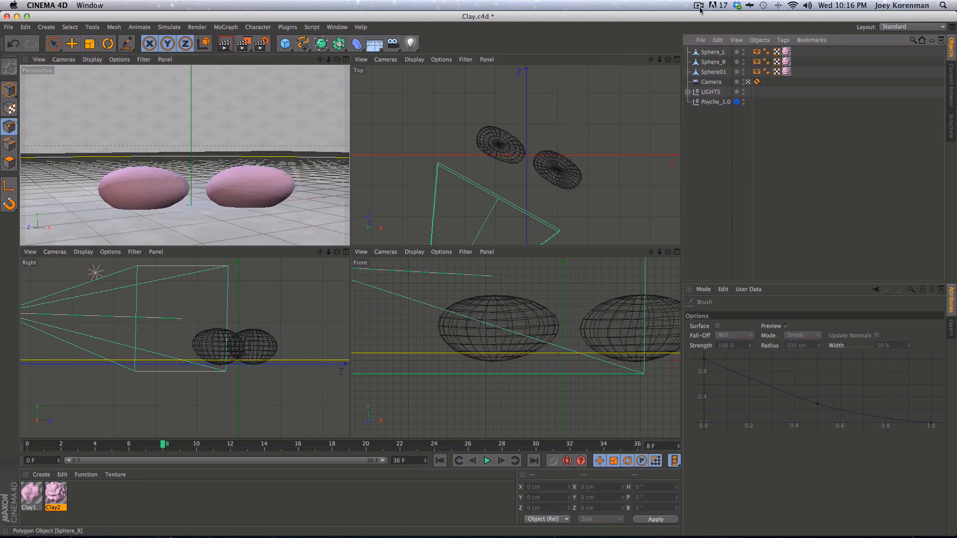
click(712, 62)
shift+click(712, 52)
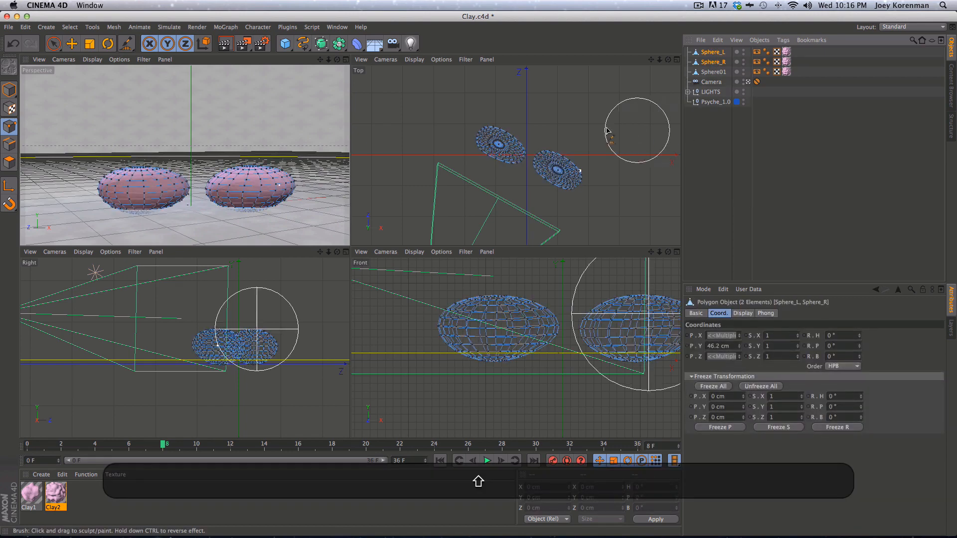
click(567, 461)
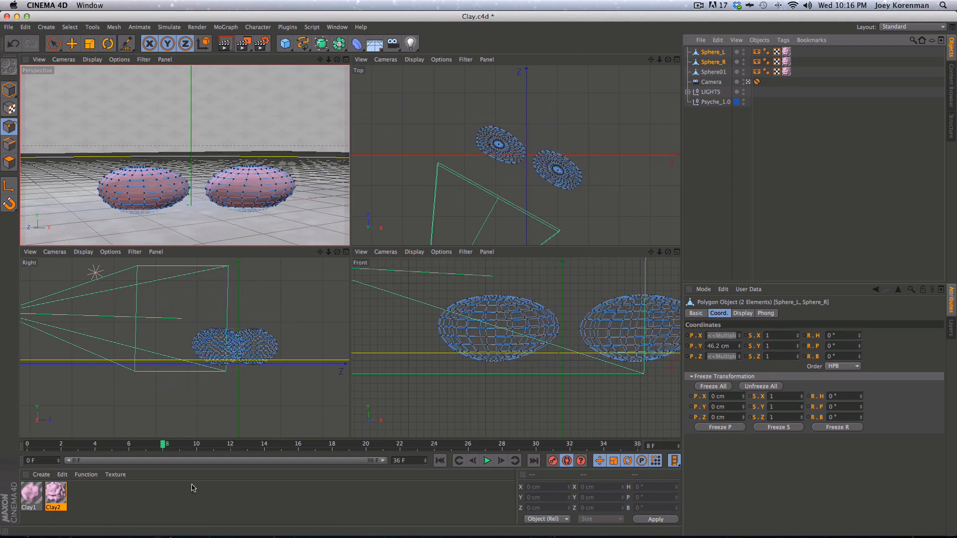
Switch to the Animation layout and select Sphere01's Position track in the timeline
click(905, 29)
click(897, 46)
key(F1)
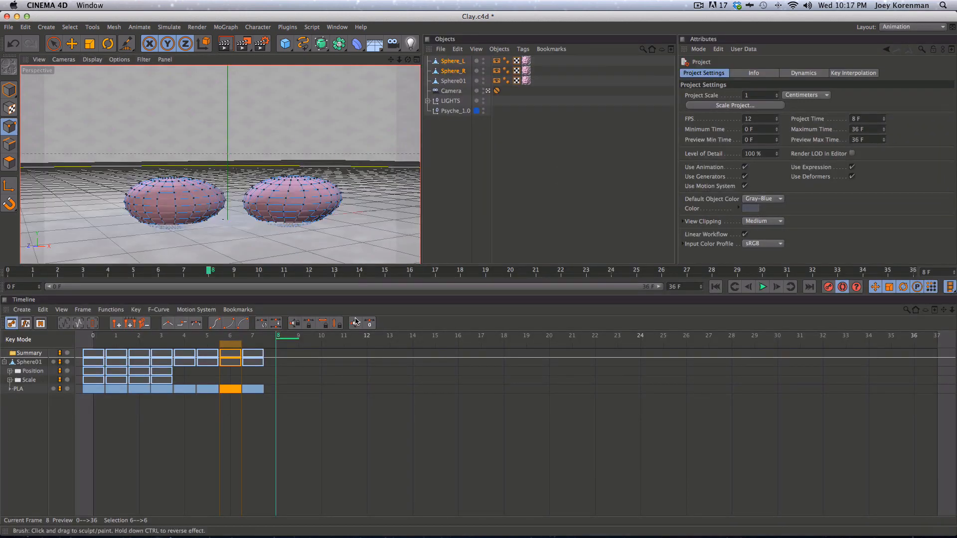
click(11, 374)
click(33, 371)
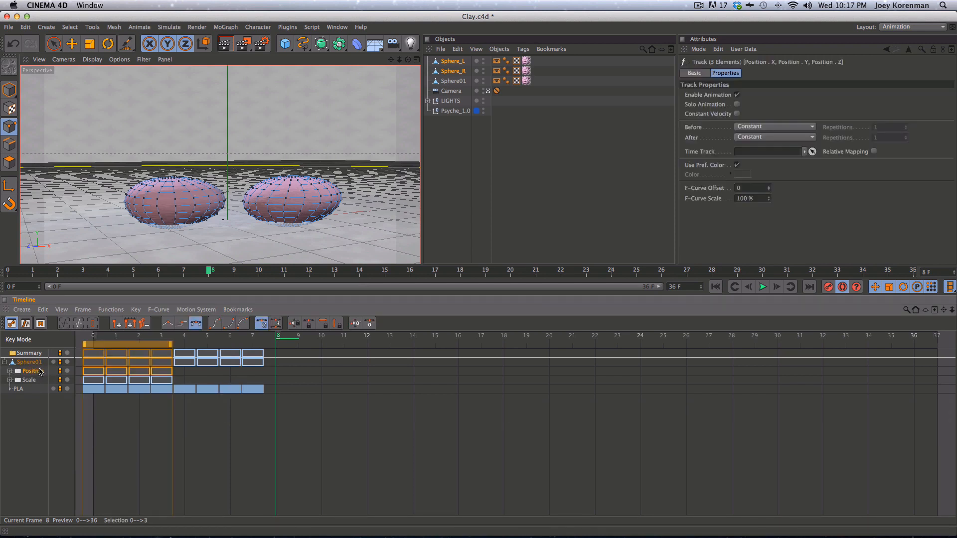
Keyframe the X and Z positions of Sphere_L and Sphere_R on frame 8
click(474, 158)
click(460, 61)
shift+click(460, 70)
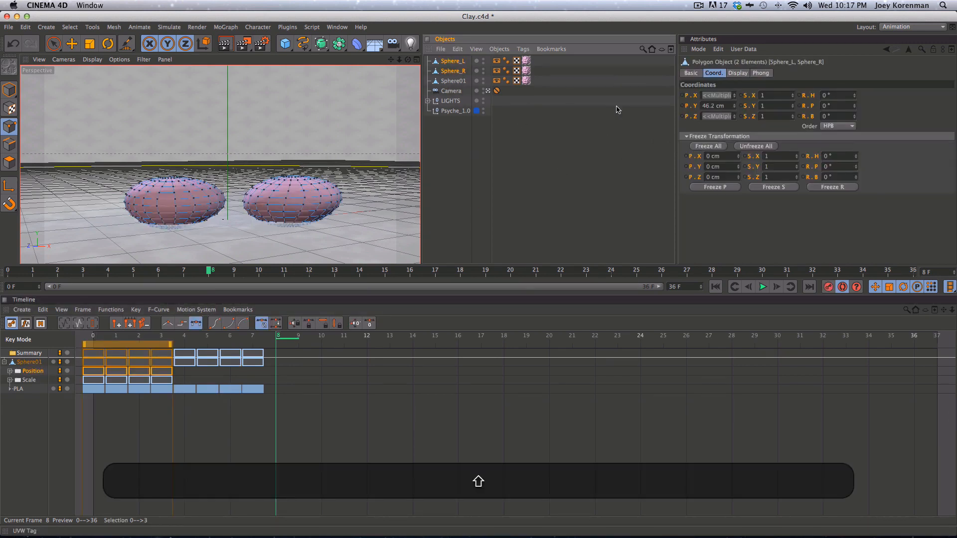
super+click(682, 95)
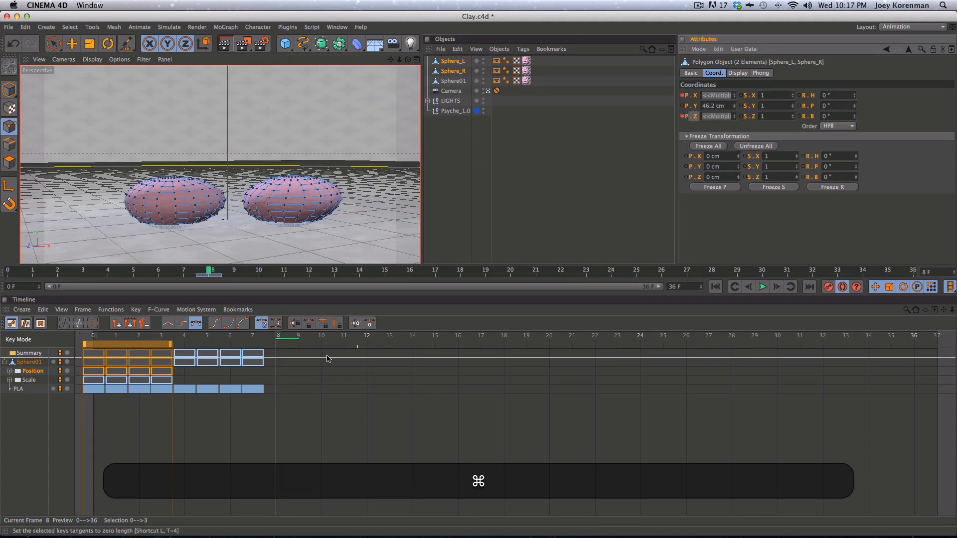
click(508, 177)
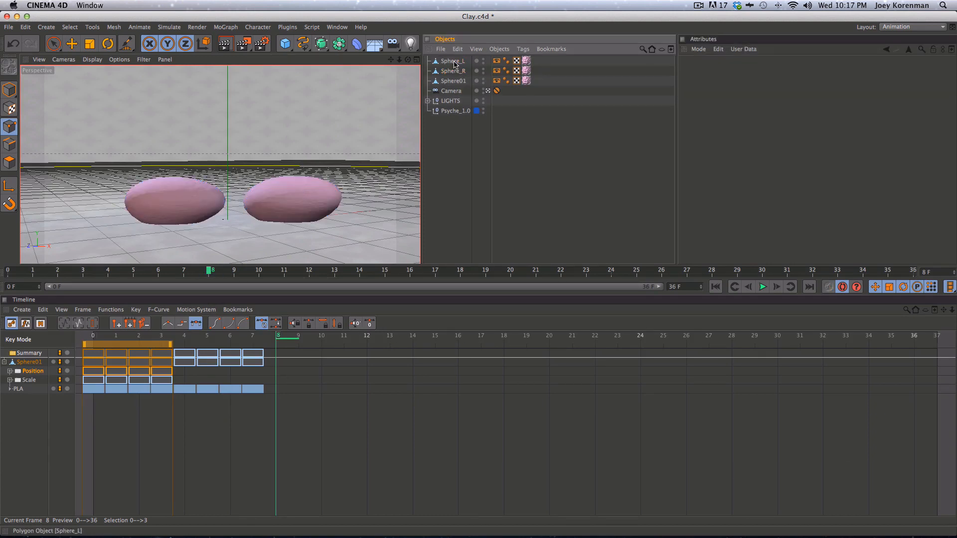
Move Sphere_L and Sphere_R farther apart in the Top view on frame 8, placing Sphere_R at about X 115.5 cm, Z -65.5 cm
click(462, 61)
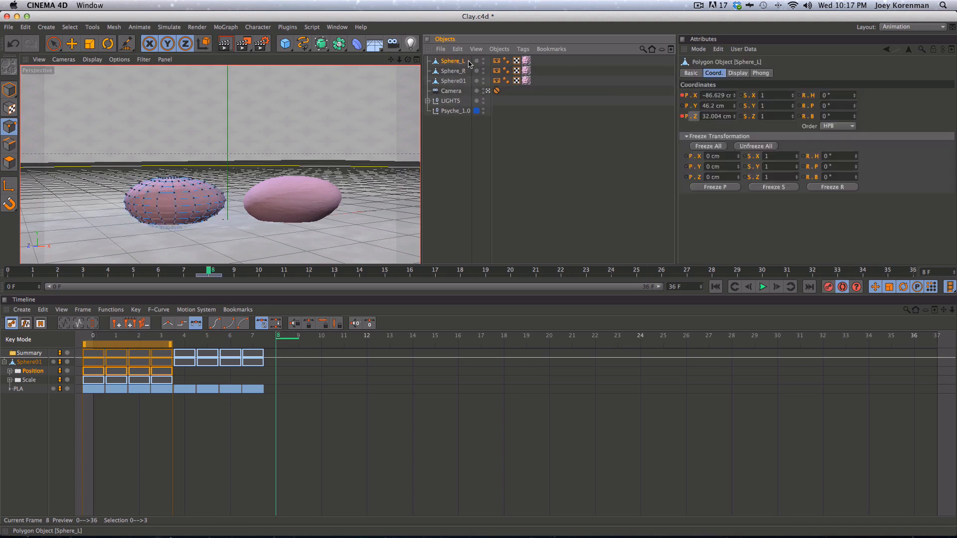
click(9, 88)
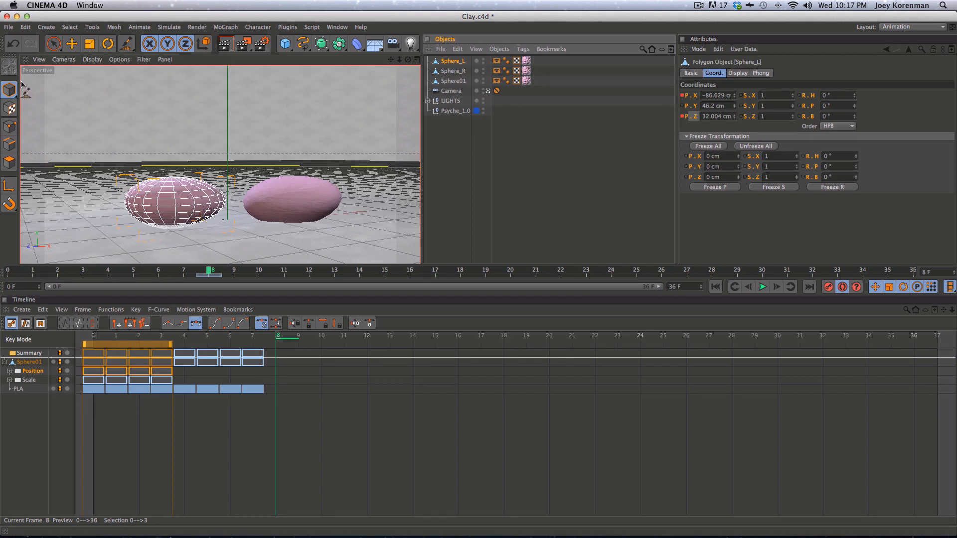
click(53, 43)
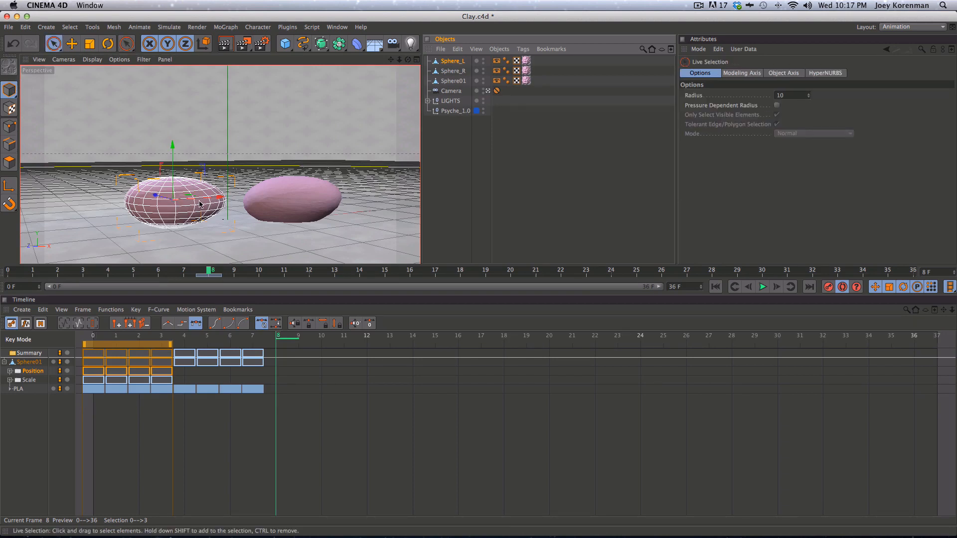
click(416, 60)
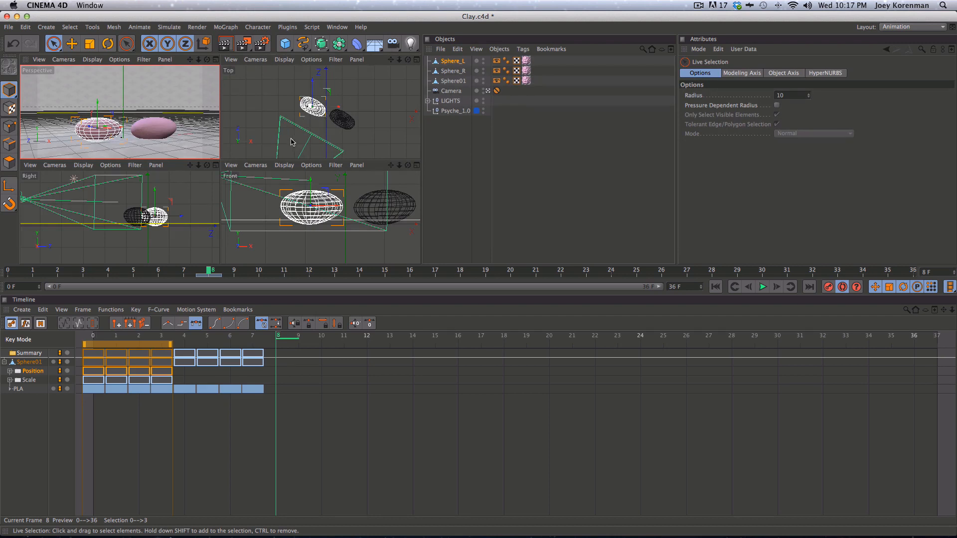
key(f)
key(g)
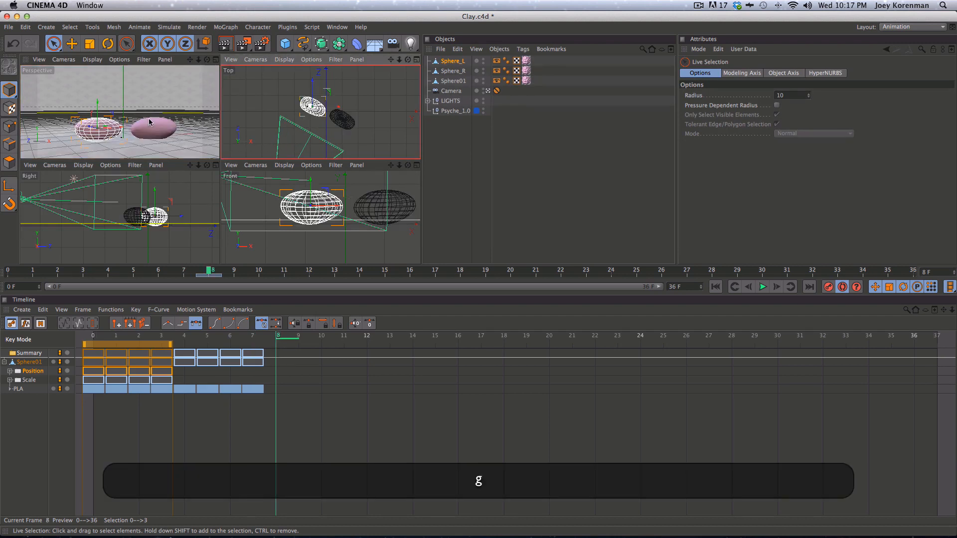
click(321, 115)
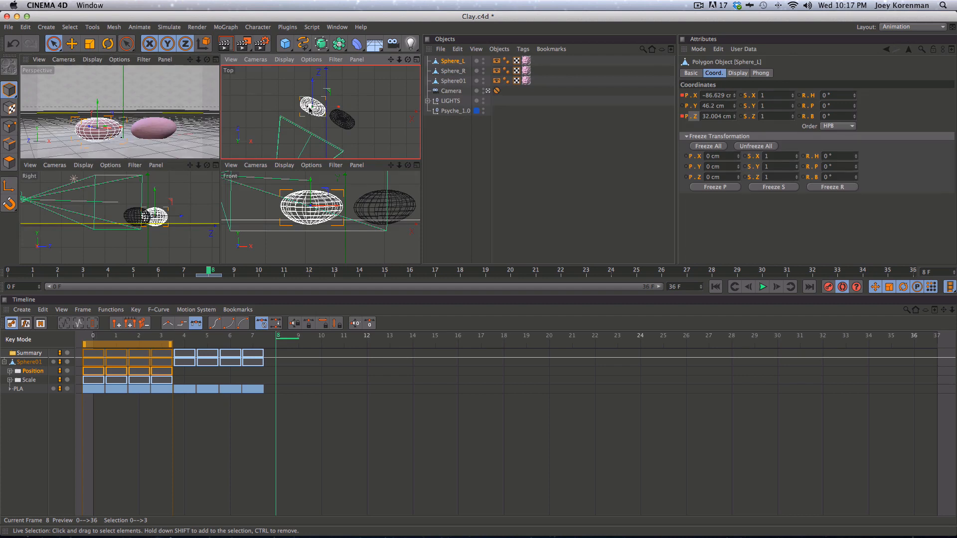
drag(310, 108, 345, 124)
click(349, 118)
Step between frames 7, 8 and 9 to check how the stretched clay lines up with the two separated spheres
key(f)
key(g)
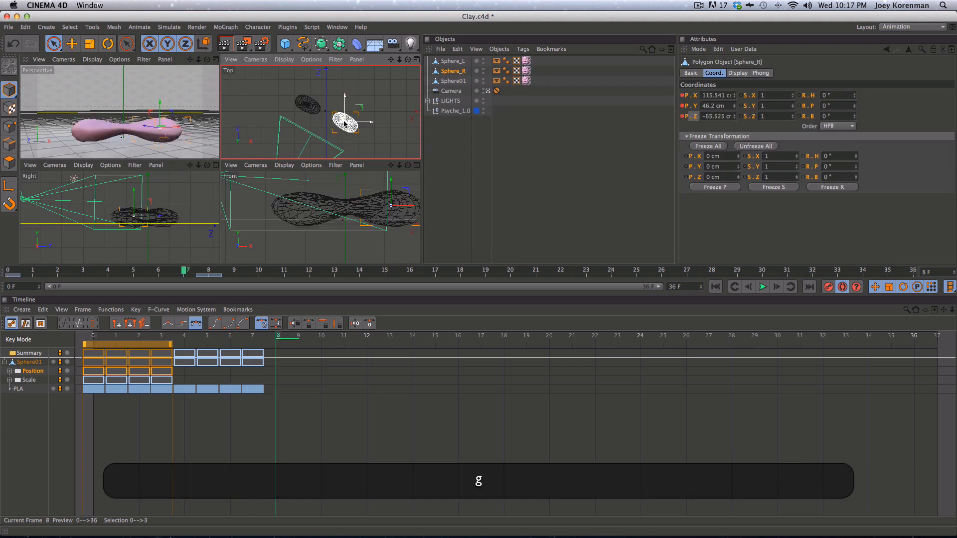
key(g)
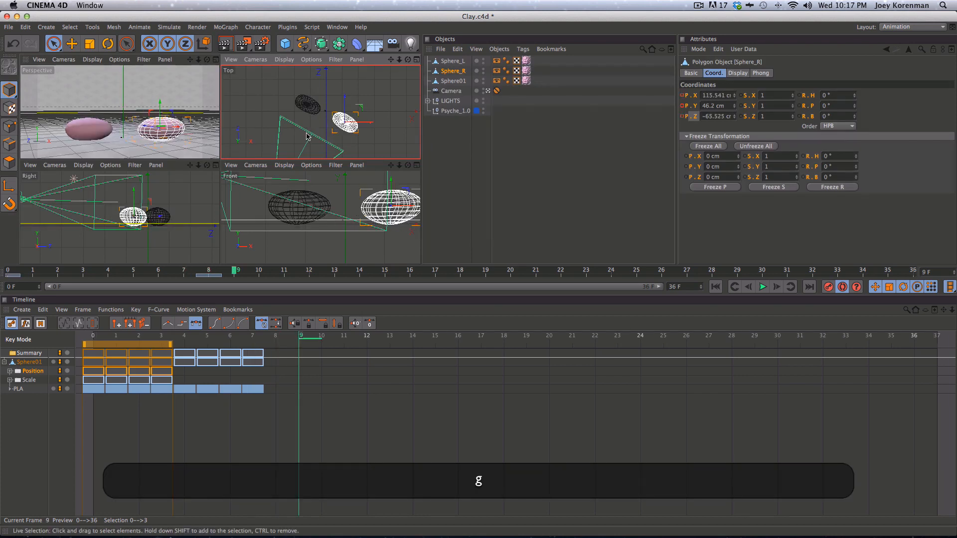
key(f)
key(f)
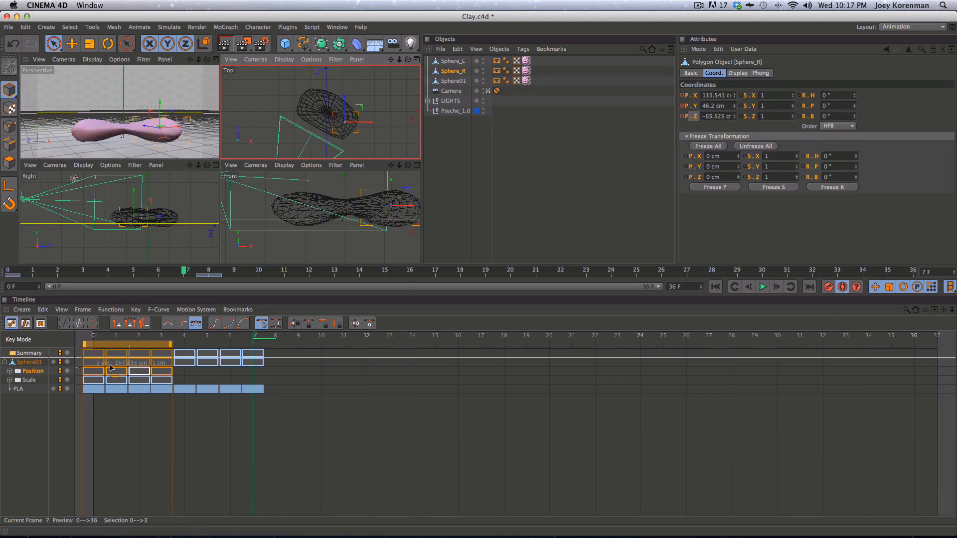
key(g)
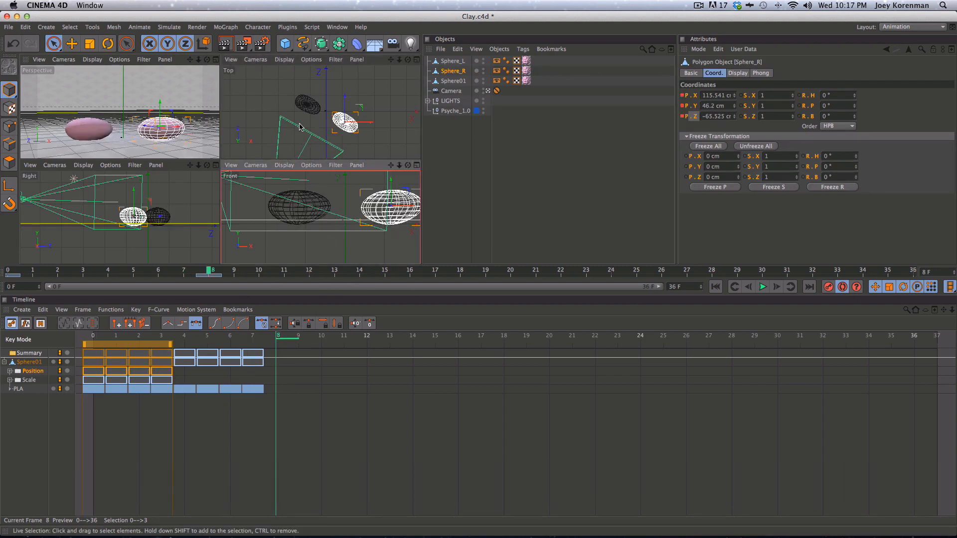
Try spreading Sphere_R and Sphere_L farther apart in the Top view on frame 8, and undo both moves
drag(346, 124, 356, 136)
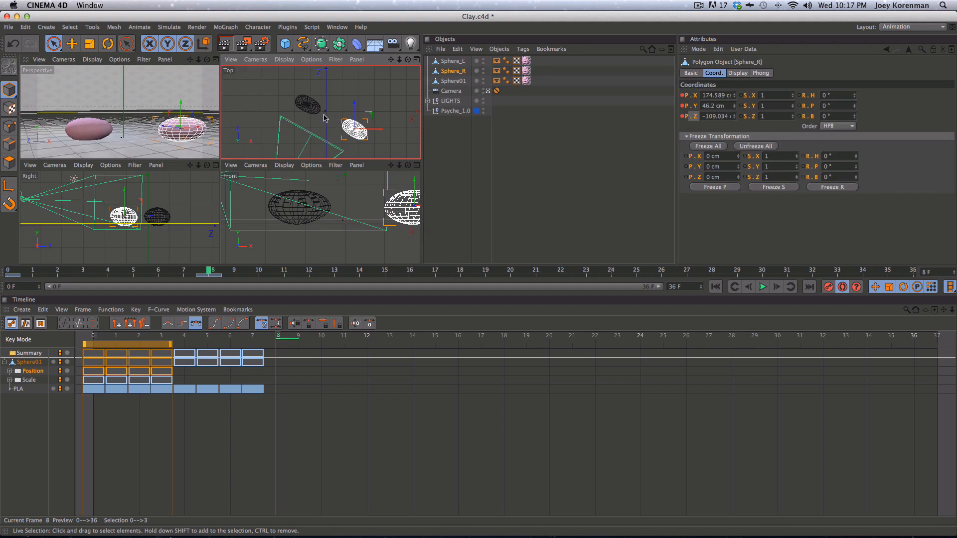
drag(308, 104, 299, 100)
key(f)
key(g)
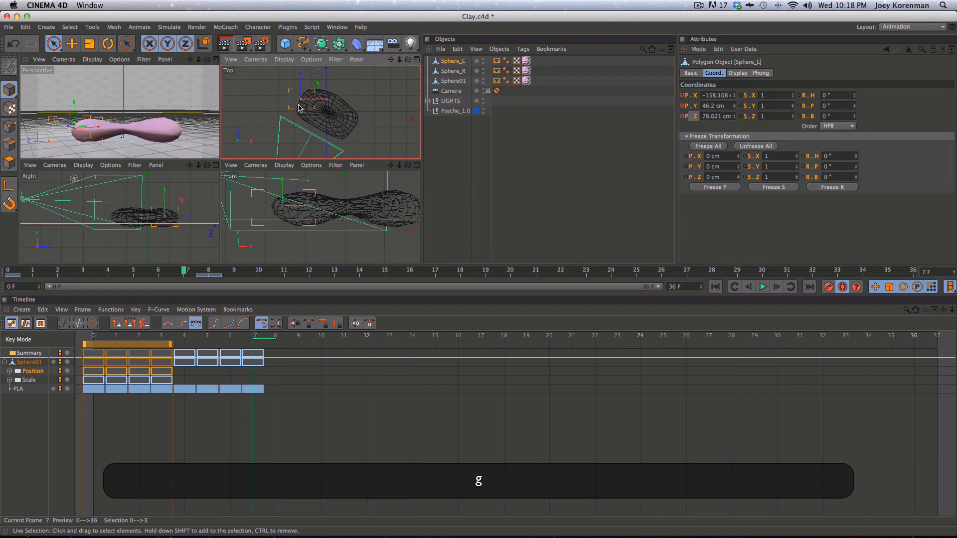
key(f)
key(g)
key(super+z)
key(super+z)
key(super+z)
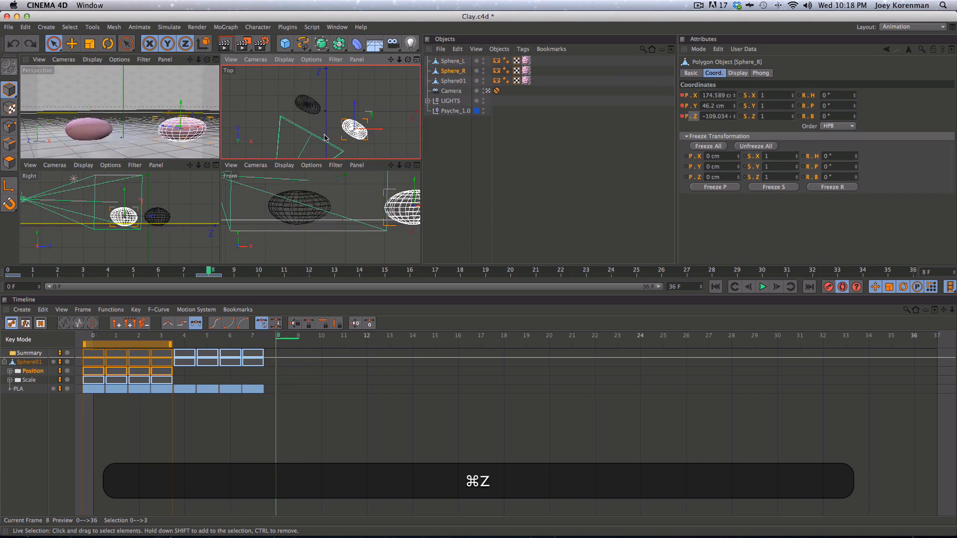
On frame 9, spread the spheres in the Top view: Sphere_R to about X 168.4, Z -96.6 cm, Sphere_L to about X -145.7, Z 78.6 cm
key(f)
key(g)
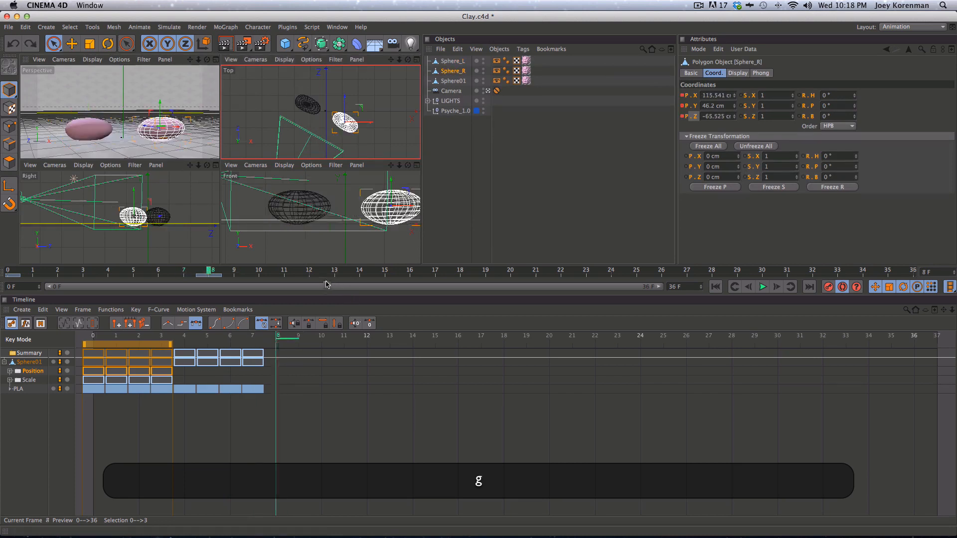
key(g)
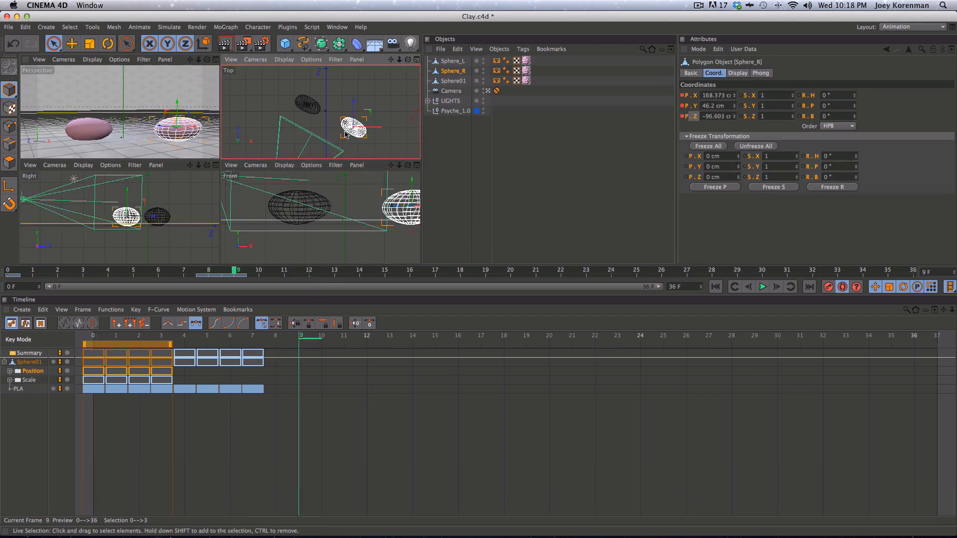
click(305, 108)
drag(306, 106, 302, 100)
key(d)
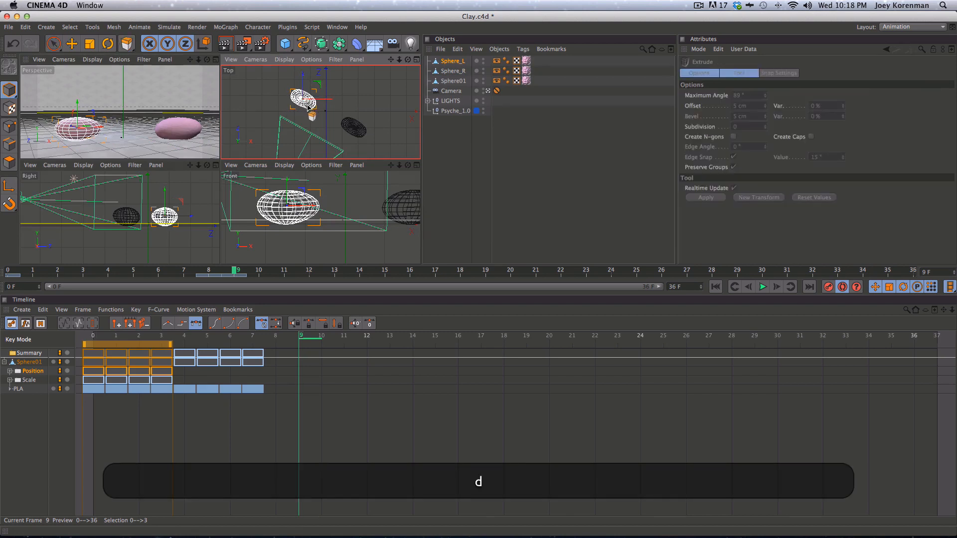
key(f)
key(f)
key(f)
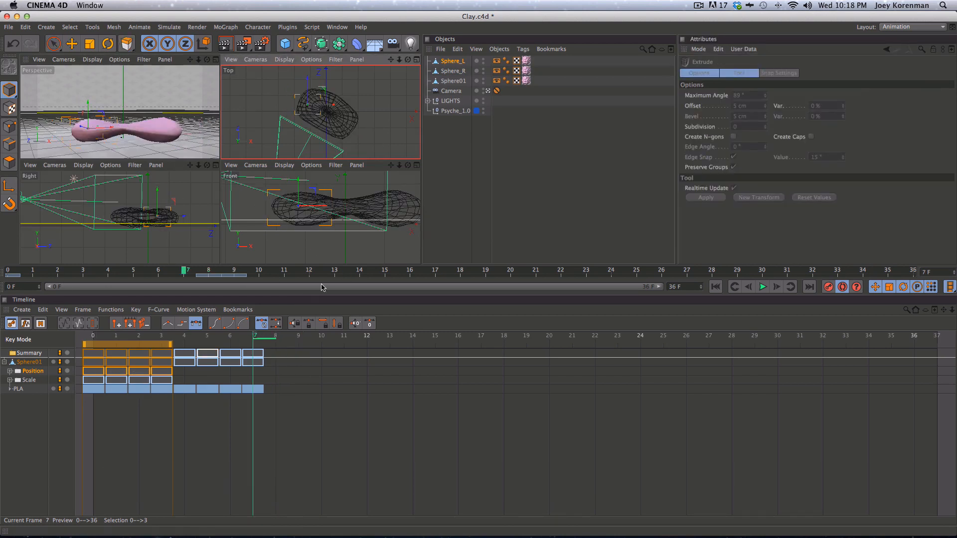
Switch the timeline to Automatic Mode
click(60, 309)
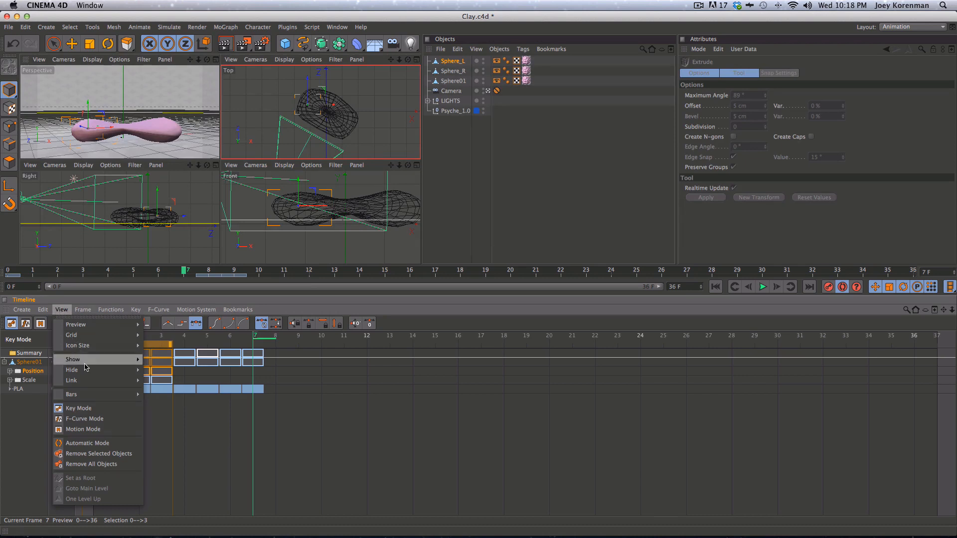
mouse_move(89, 362)
click(174, 363)
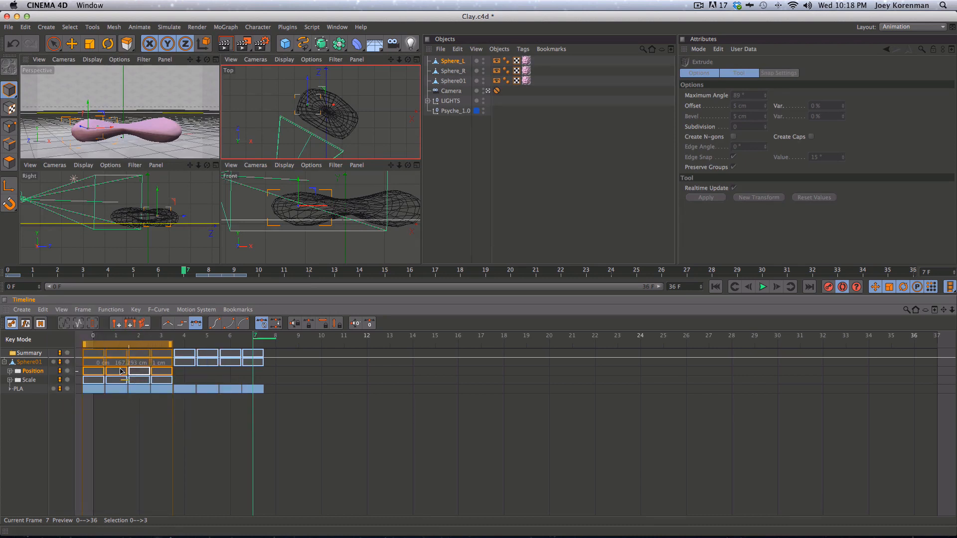
click(61, 309)
mouse_move(99, 381)
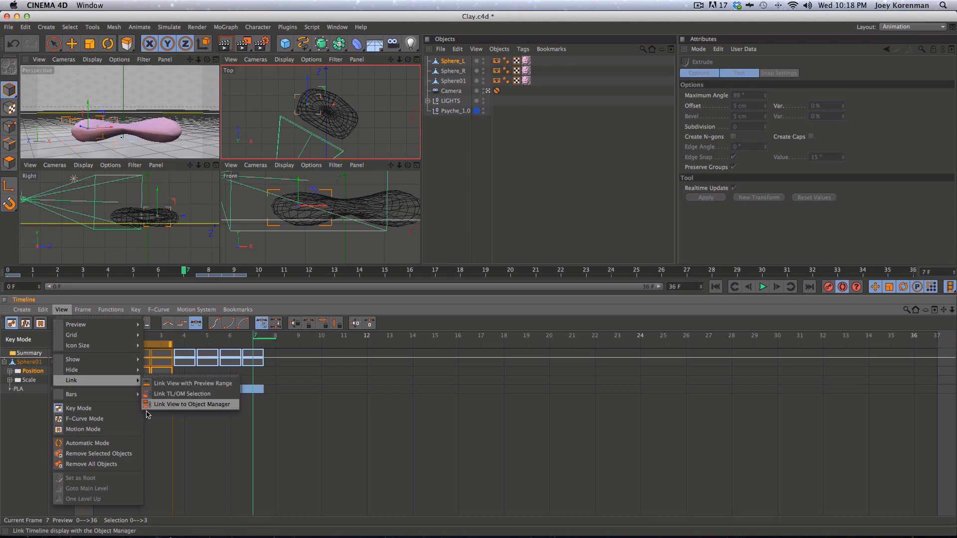
click(118, 443)
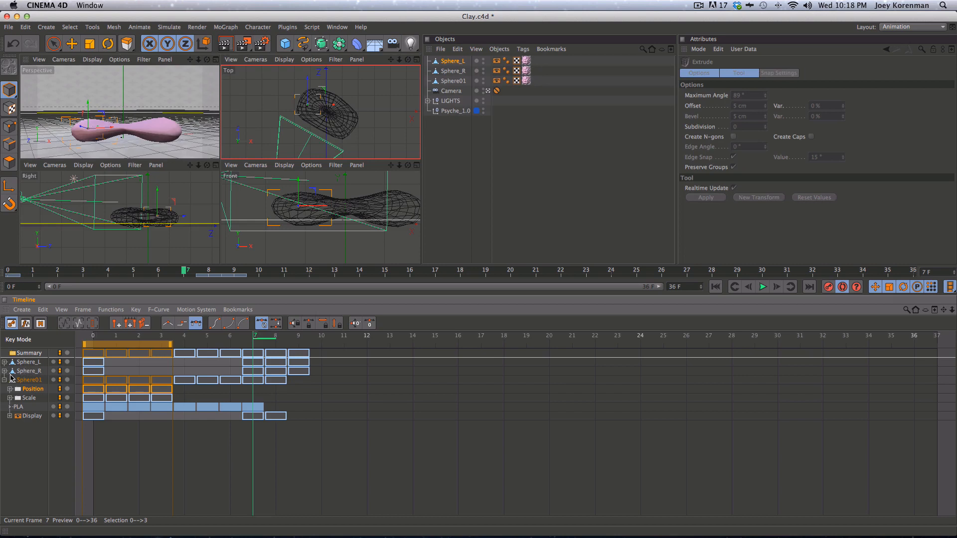
Collapse Sphere01 and expand the Sphere_L and Sphere_R tracks in the timeline, leaving no keys selected
click(4, 380)
click(4, 371)
click(5, 362)
click(4, 362)
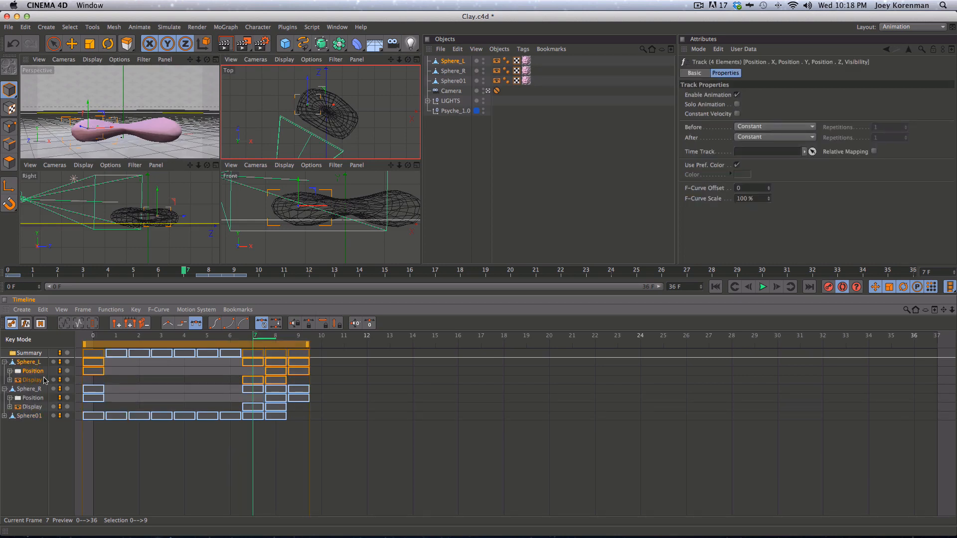
click(424, 424)
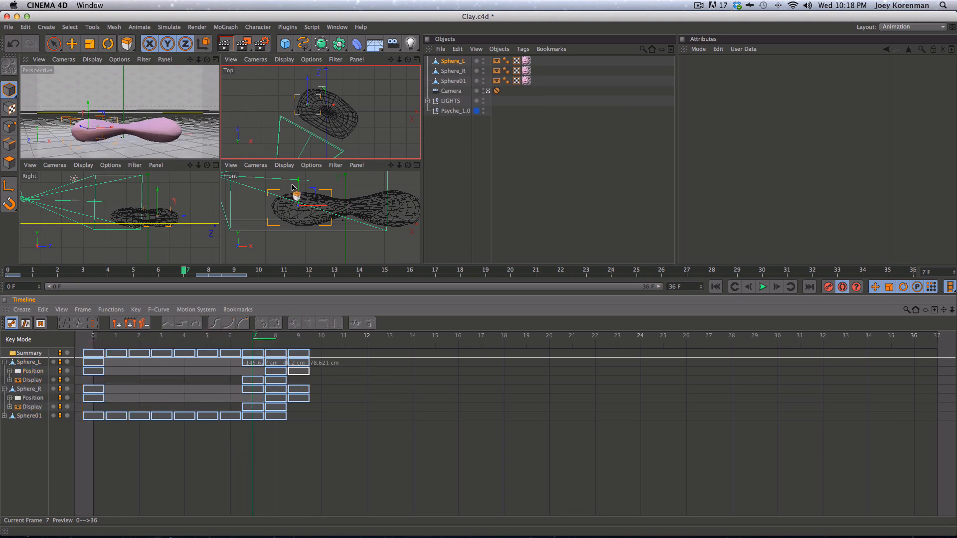
Step back and forth around frames 7 to 9 to check the spacing of the two separating spheres
key(d)
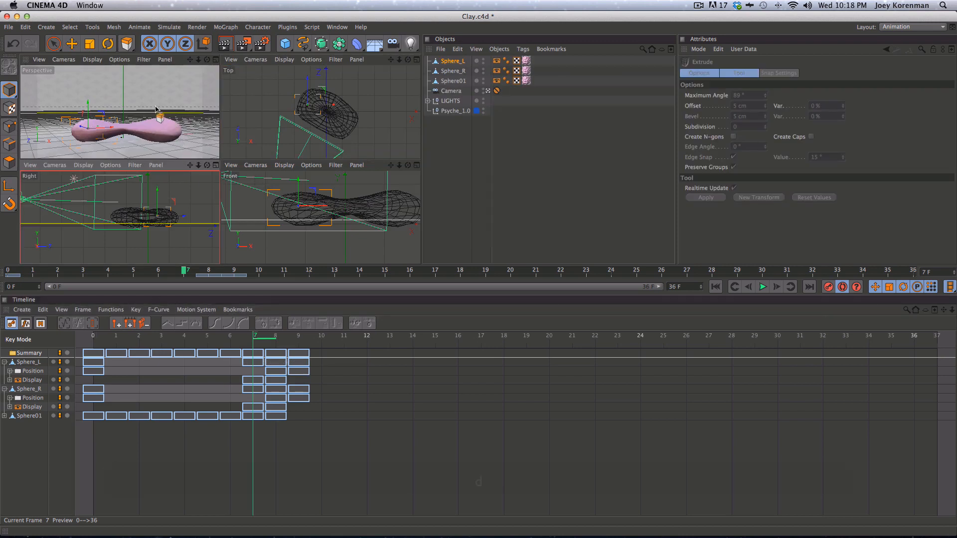
key(f)
key(f)
key(g)
key(g)
key(g)
key(g)
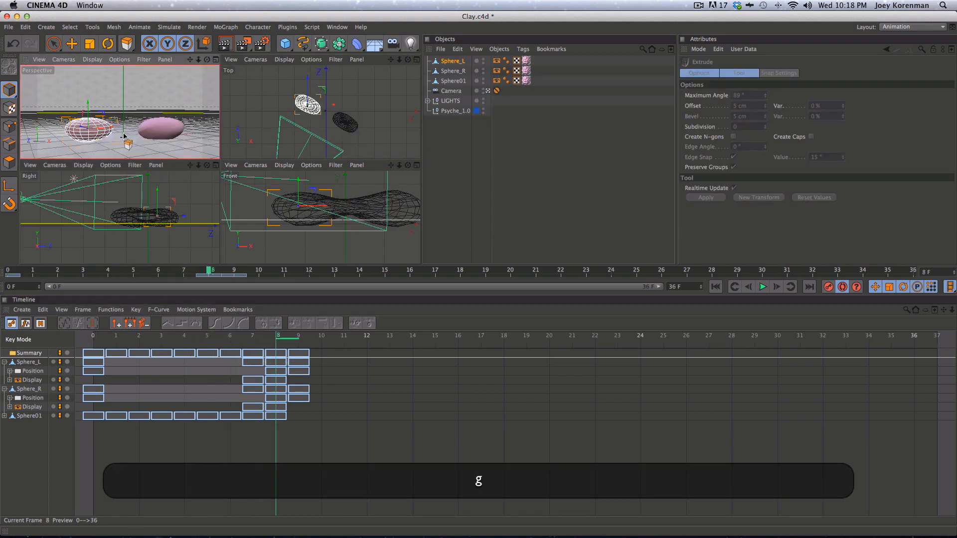
key(f)
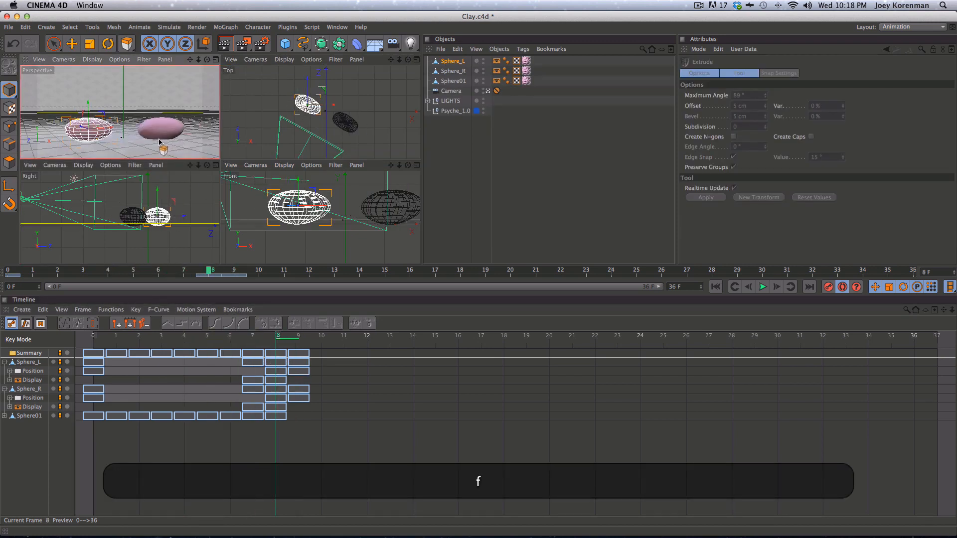
key(f)
key(g)
Move Sphere_L and Sphere_R slightly farther apart in the Top view on frame 8
click(448, 62)
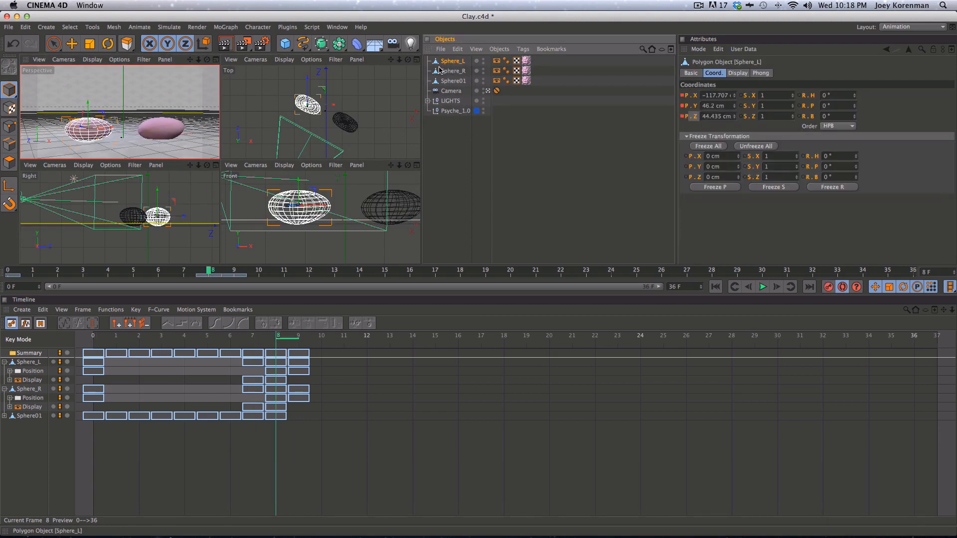
key(e)
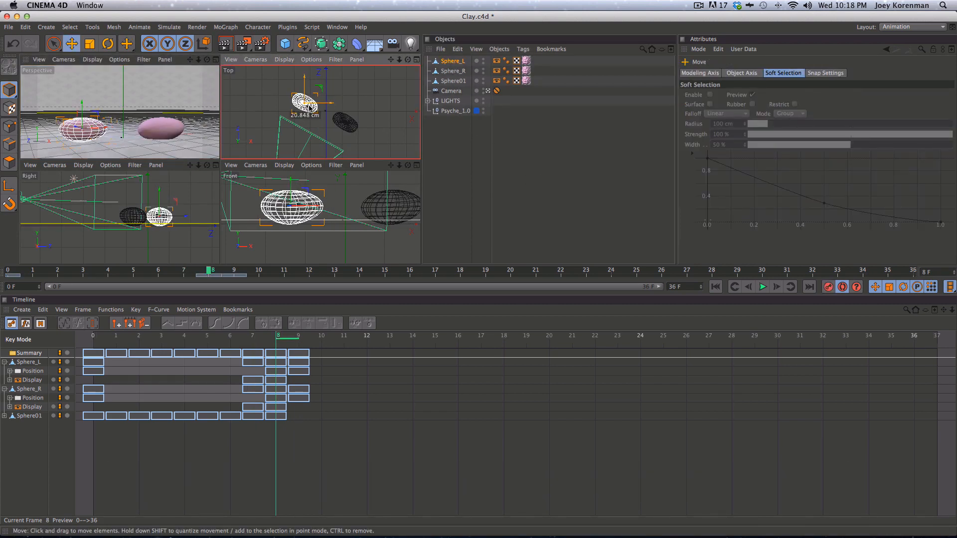
drag(317, 107, 363, 133)
click(347, 127)
Move Sphere_L slightly farther away from Sphere_R in the Top view on frame 9
key(f)
key(g)
key(g)
click(304, 100)
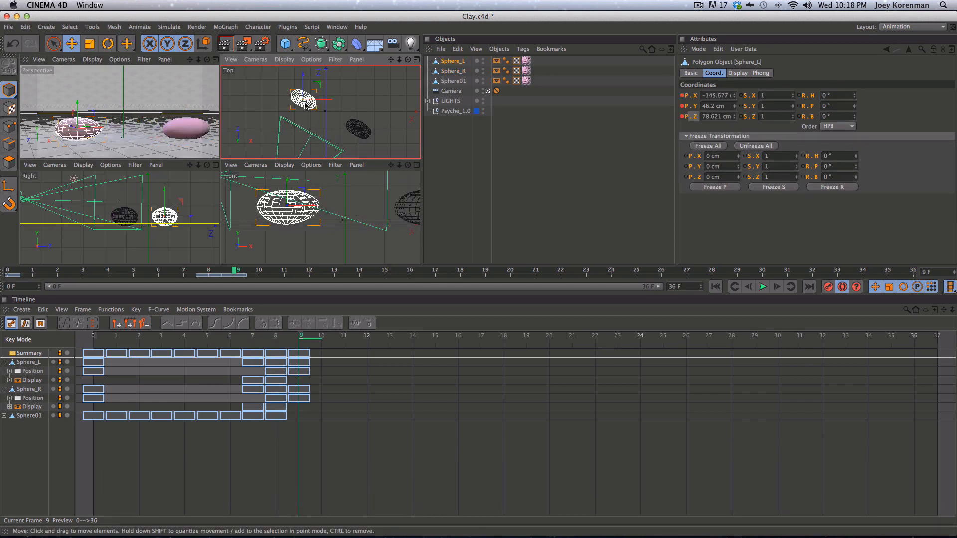
drag(308, 99, 297, 104)
On frame 10, move Sphere_L outward to about X -179.9, Z 115.9 cm and shift Sphere_R outward in the Top view
key(f)
key(g)
key(g)
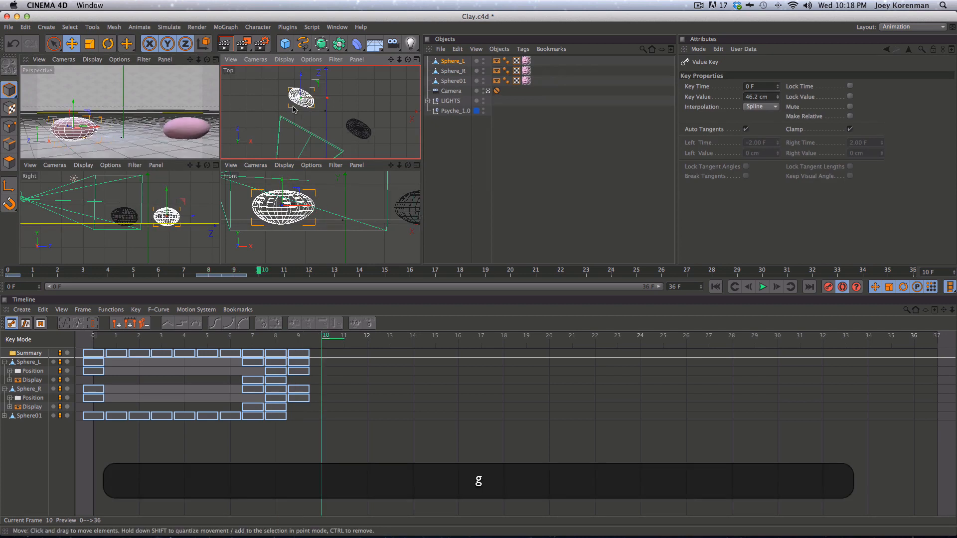
drag(303, 98, 305, 100)
key(super+z)
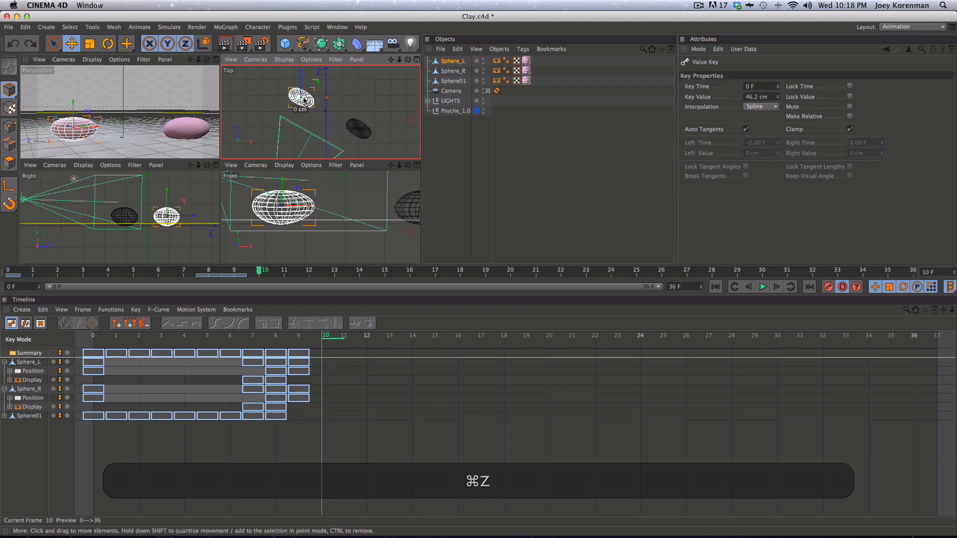
key(e)
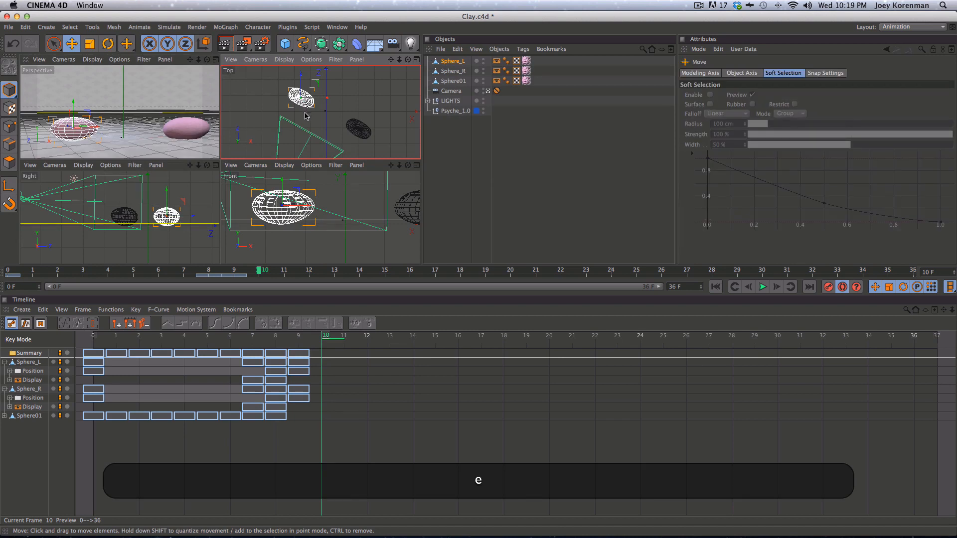
drag(305, 112, 306, 108)
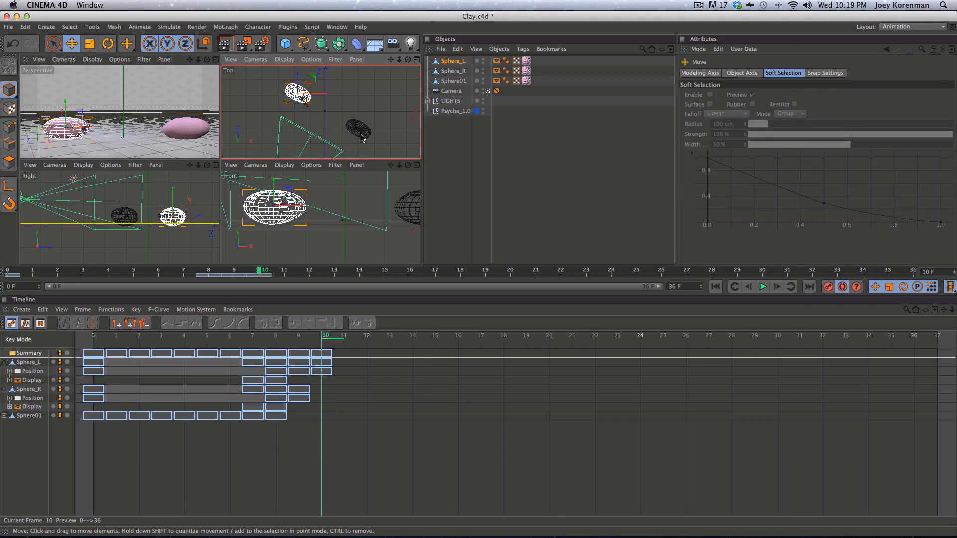
click(361, 135)
drag(361, 134, 368, 139)
Step through the frames from 2 to 11 to review the stretch, the split and the spheres' separation
key(d)
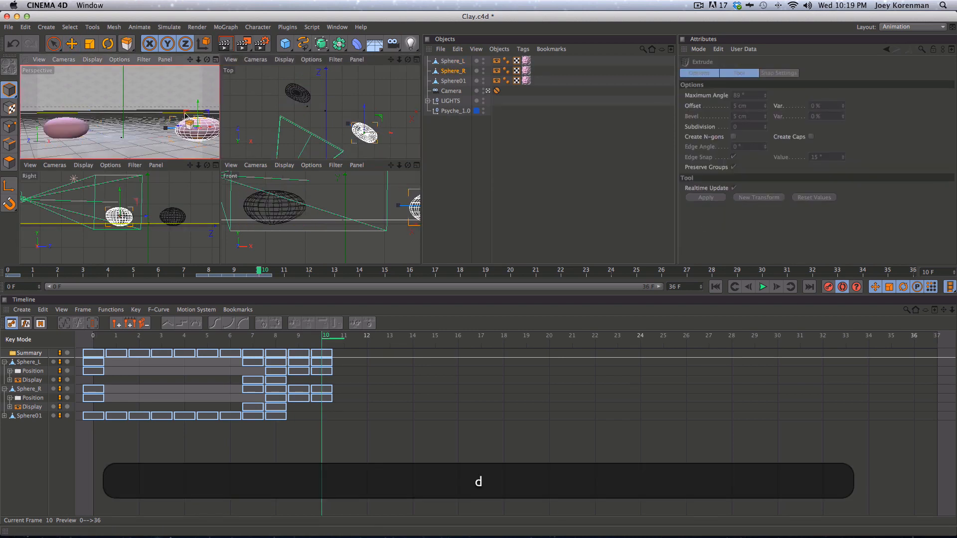
key(f)
key(f)
key(f)
key(f)
key(f)
key(f)
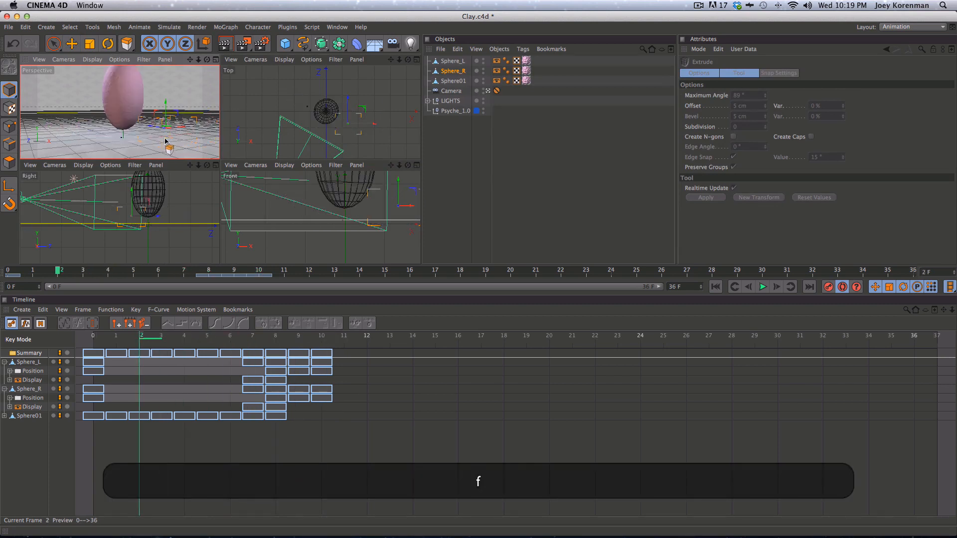
key(g)
key(g)
key(g)
key(g)
key(g)
key(g)
key(f)
key(f)
key(f)
key(f)
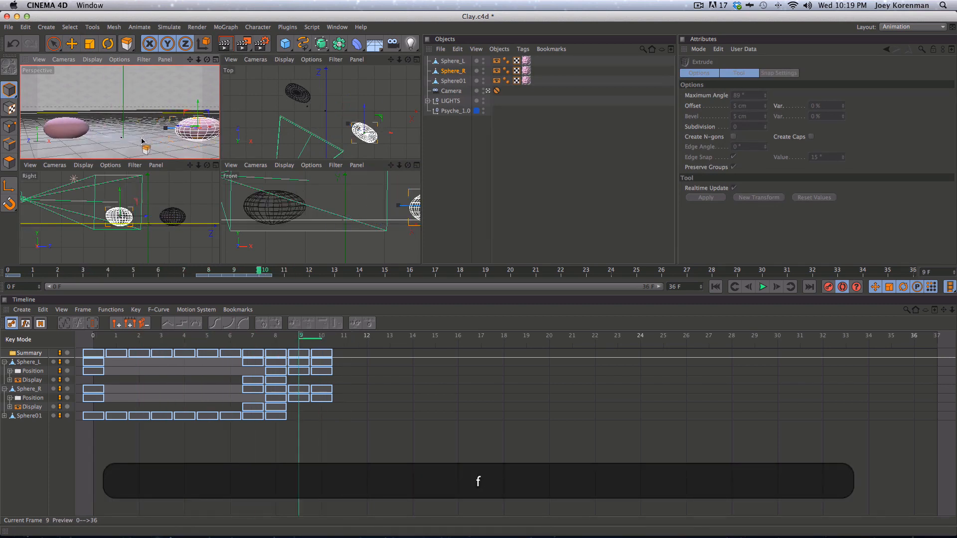
key(g)
key(g)
key(g)
key(g)
key(g)
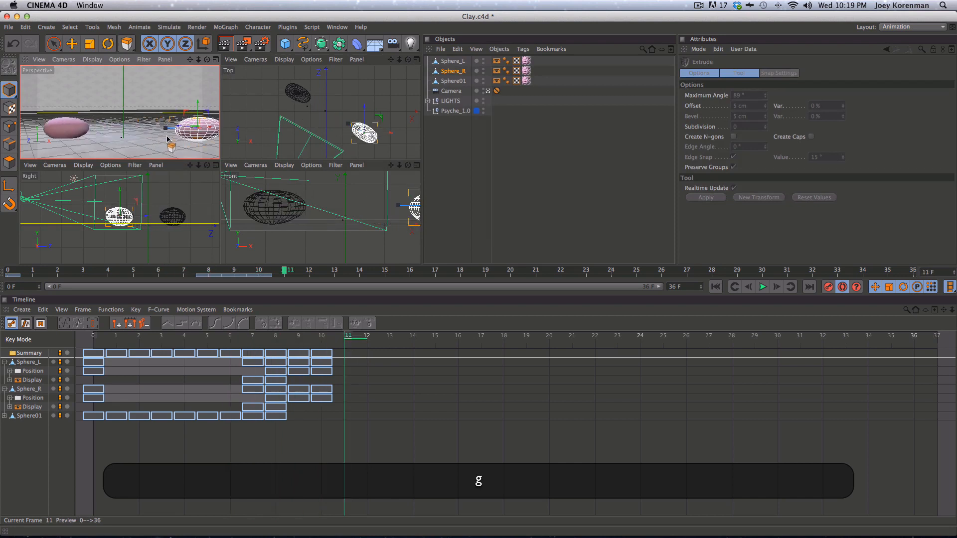
Move Sphere_R and Sphere_L slightly farther apart in the Top view on frame 11, after rechecking the motion from frame 7
key(e)
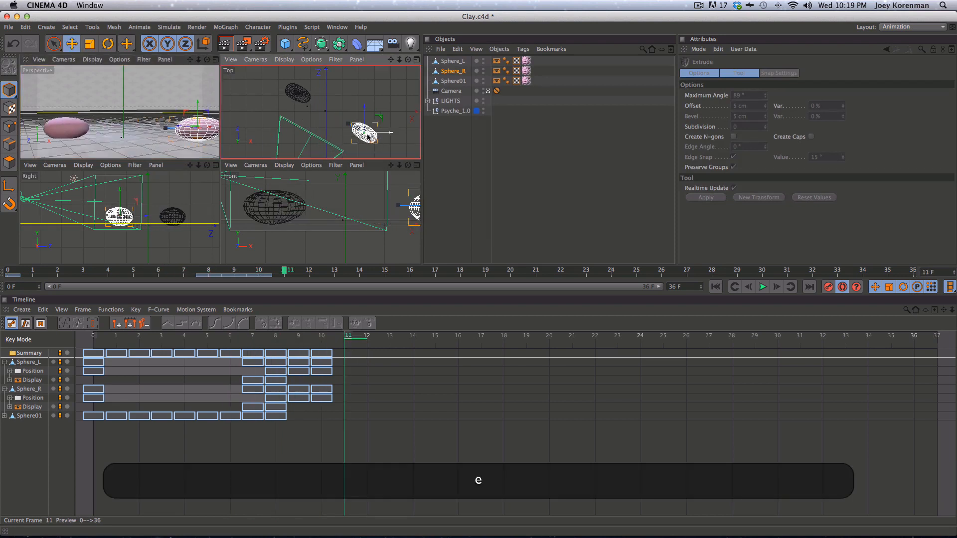
key(f)
key(f)
key(f)
key(f)
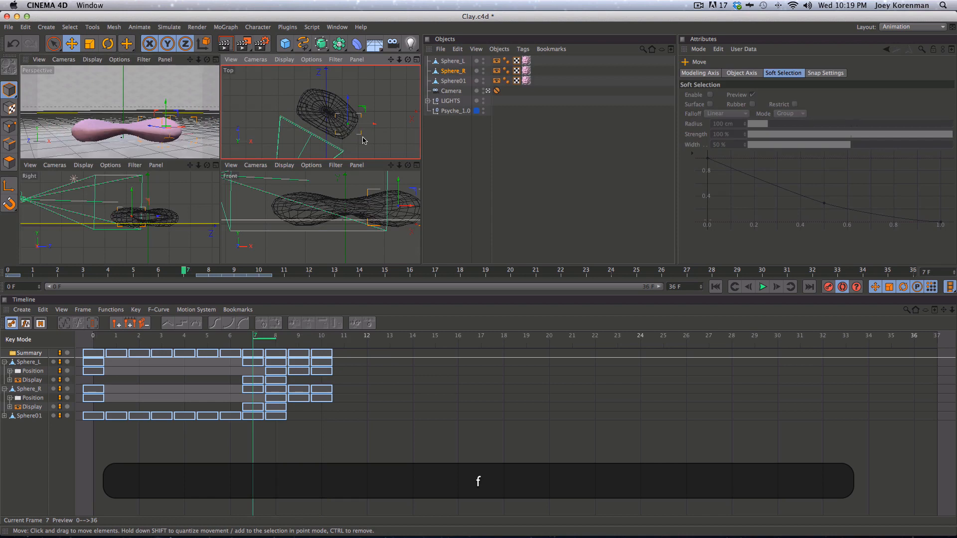
key(g)
key(g)
key(g)
key(g)
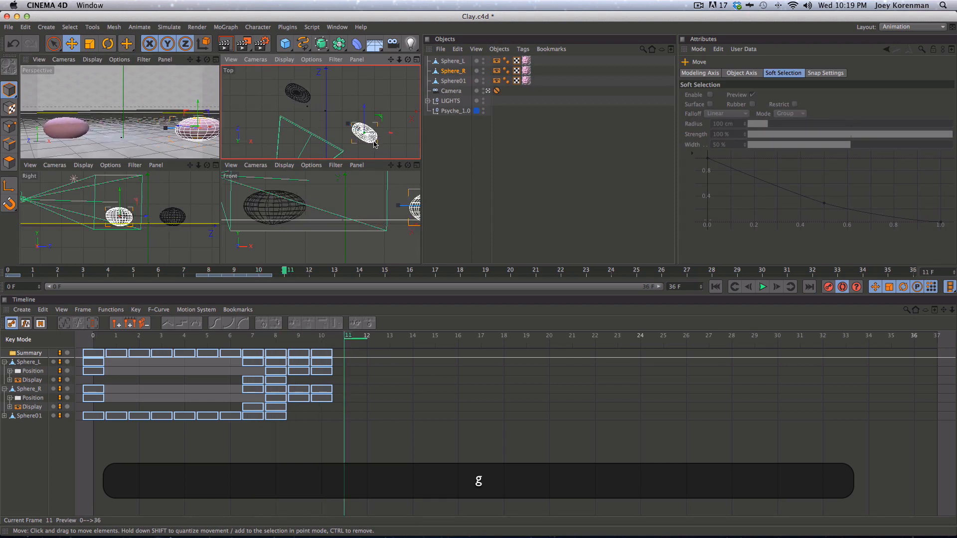
drag(374, 141, 377, 144)
click(299, 96)
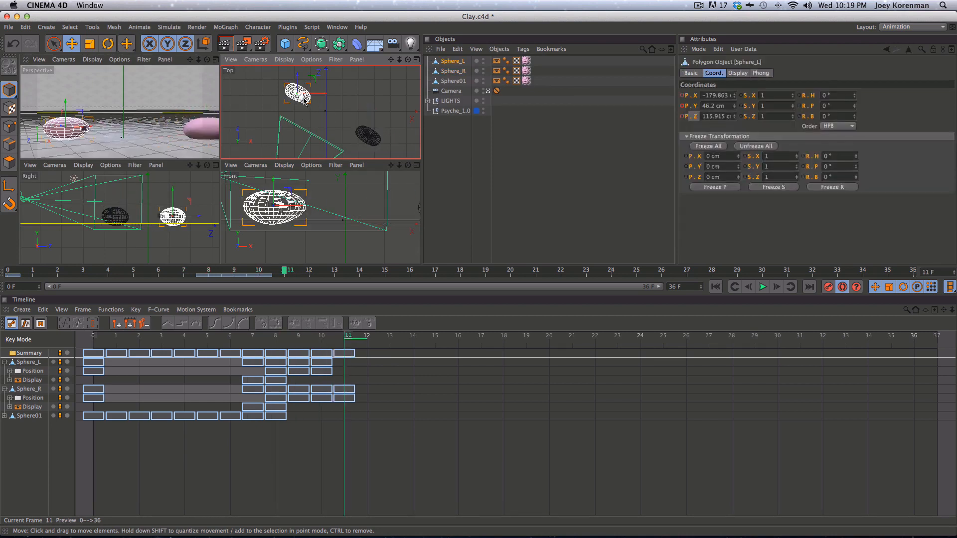
drag(299, 96, 308, 112)
key(super+z)
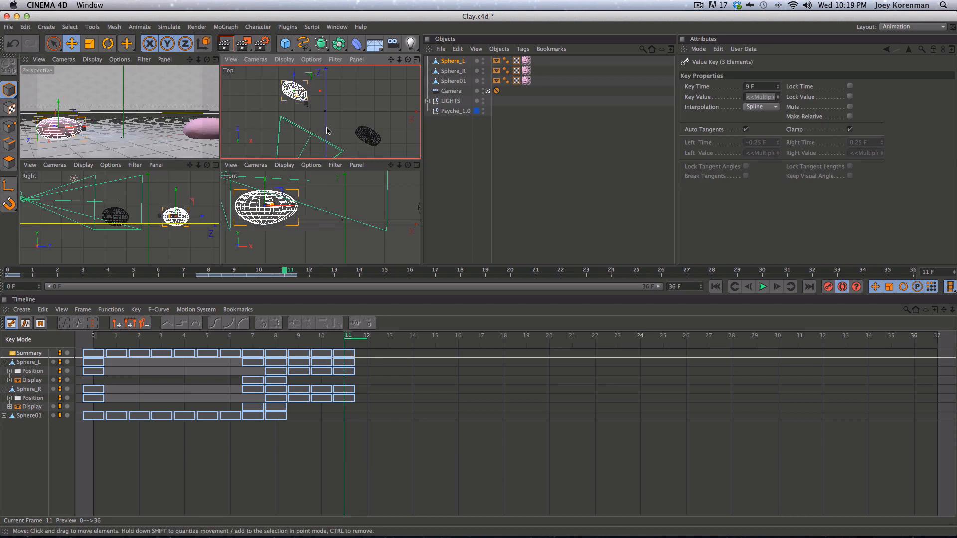
Move Sphere_L a small distance farther outward in the Top view on frame 12
key(g)
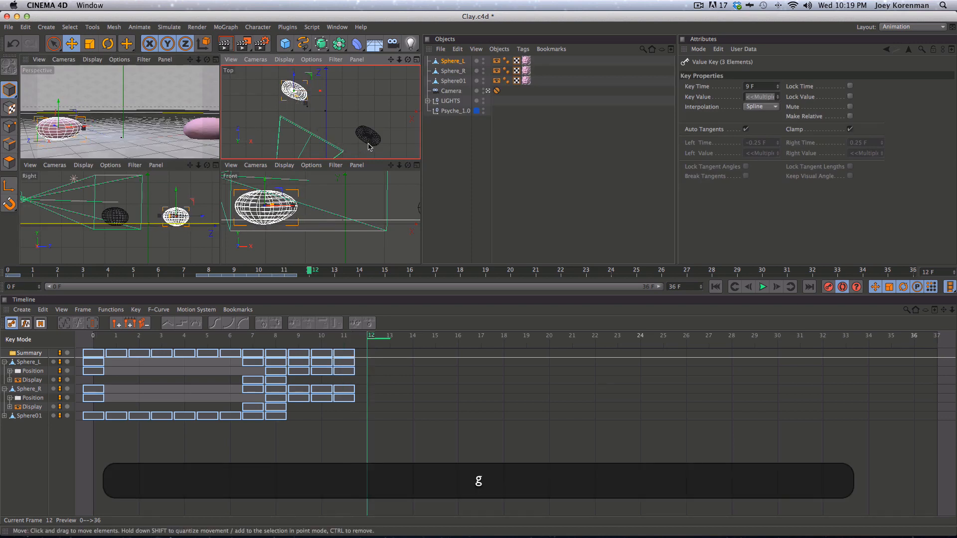
click(304, 106)
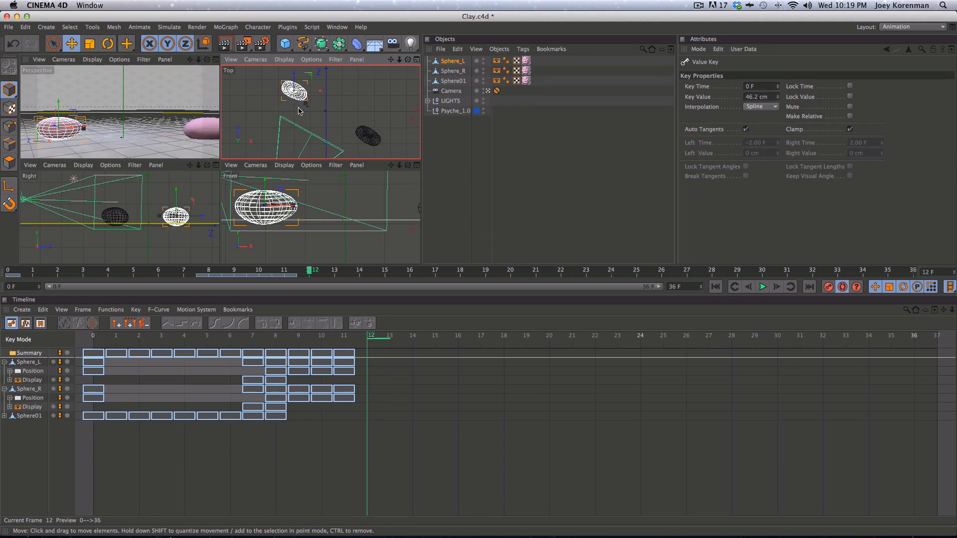
drag(299, 106, 298, 104)
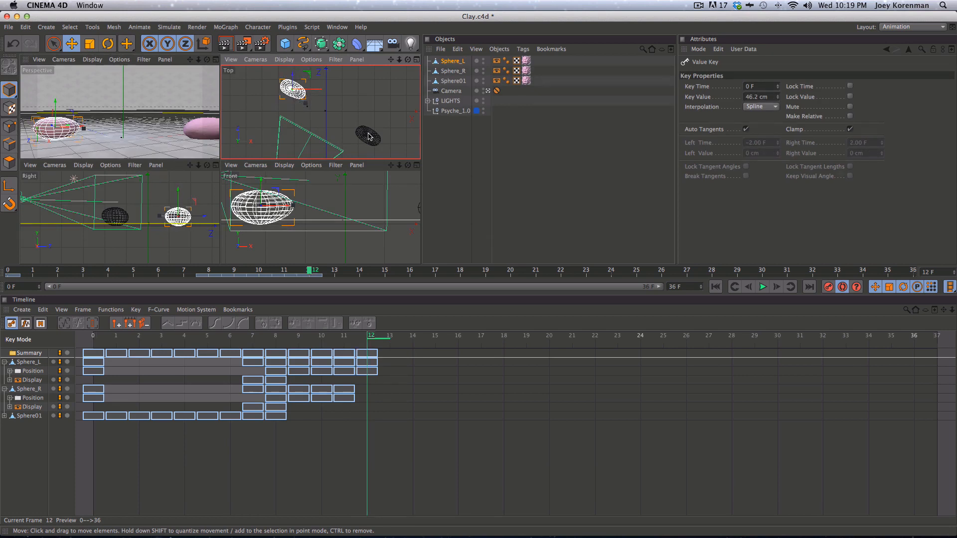
Move Sphere_R slightly farther outward on frame 12, and nudge both spheres outward again on frame 13 in the Top view
click(369, 133)
drag(360, 150, 367, 154)
key(g)
click(289, 87)
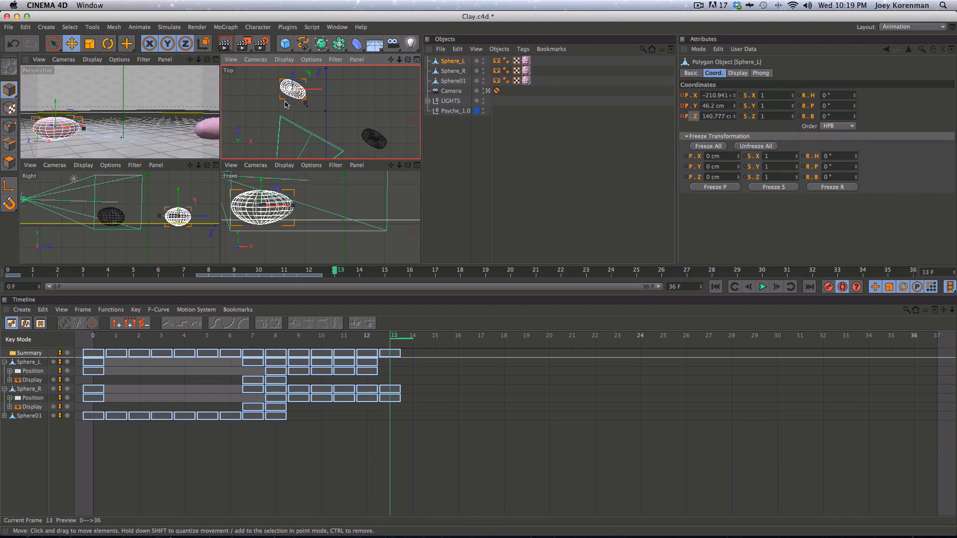
click(281, 98)
click(287, 96)
click(286, 105)
click(287, 97)
drag(292, 104, 284, 104)
Step back through the frames from 13 to 1 to review how the two spheres separate
key(f)
key(f)
key(f)
key(f)
key(f)
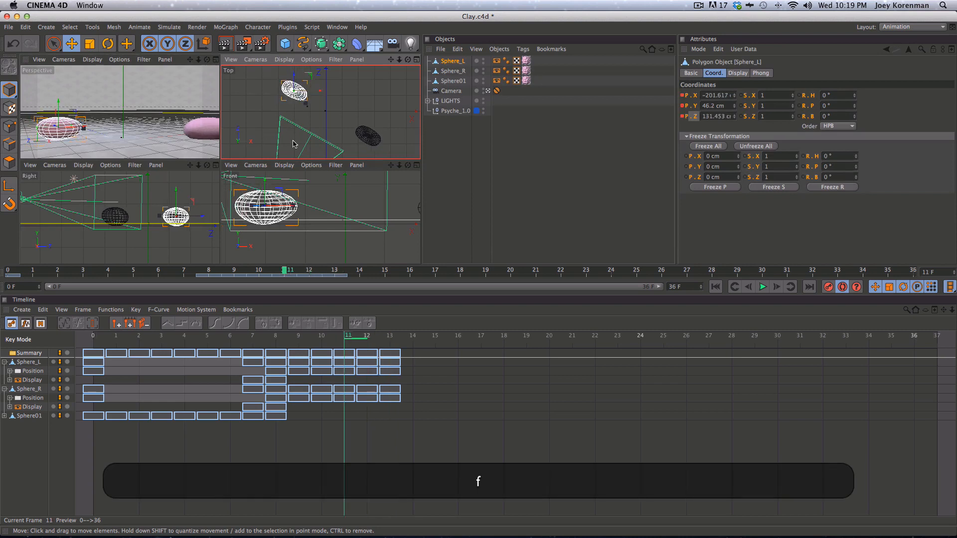
key(f)
key(f)
key(f)
key(f)
key(f)
key(f)
key(f)
key(f)
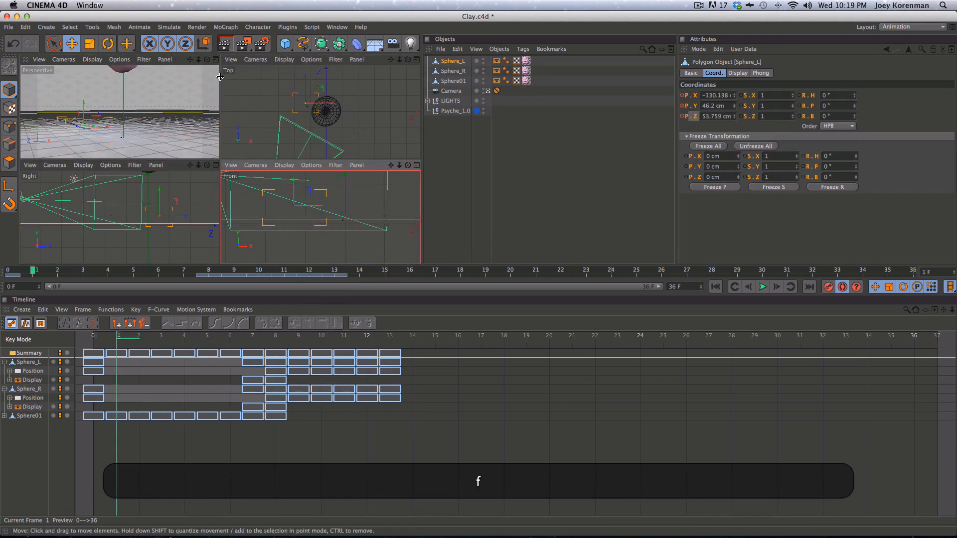
Play the animation in an enlarged Perspective view, and scrub from frame 8 to 10 to check the spheres' motion
click(215, 60)
key(F8)
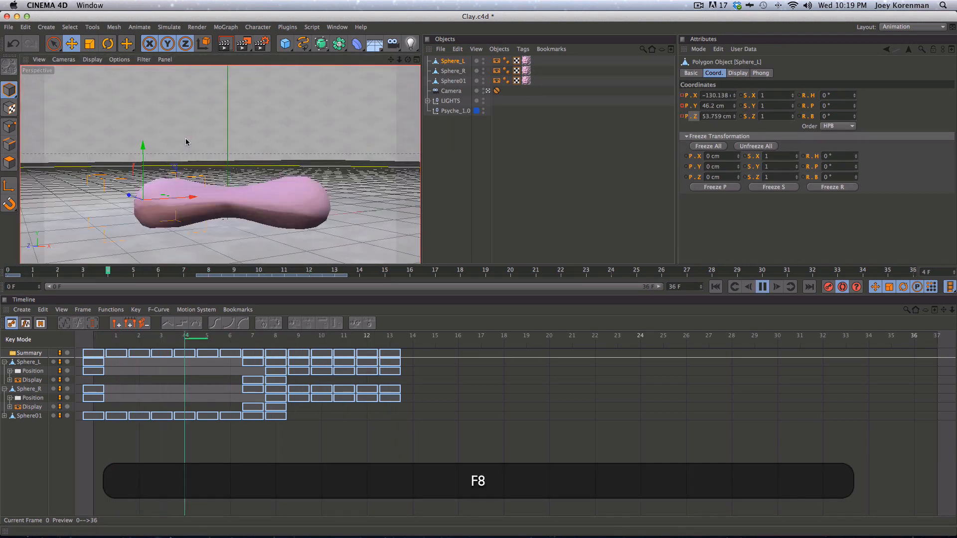
key(F8)
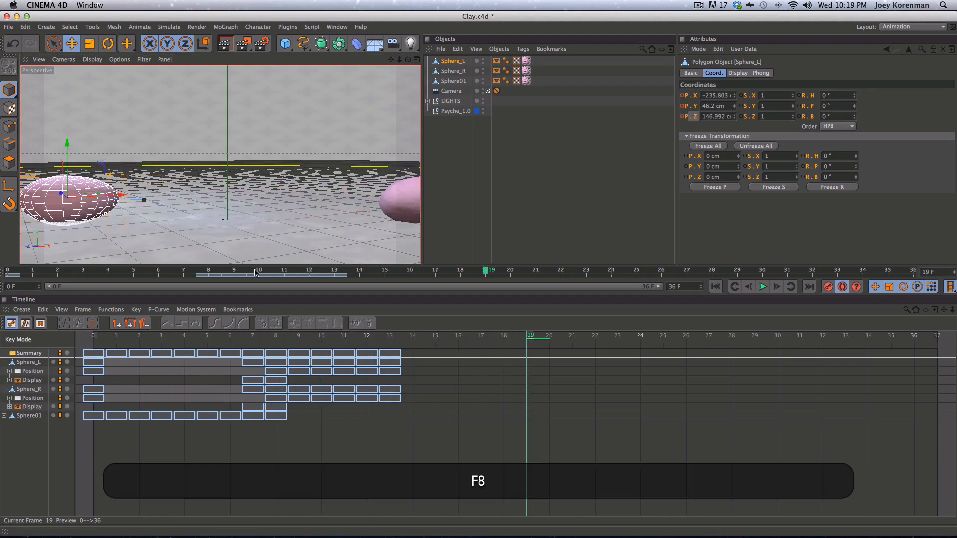
key(F8)
key(F8)
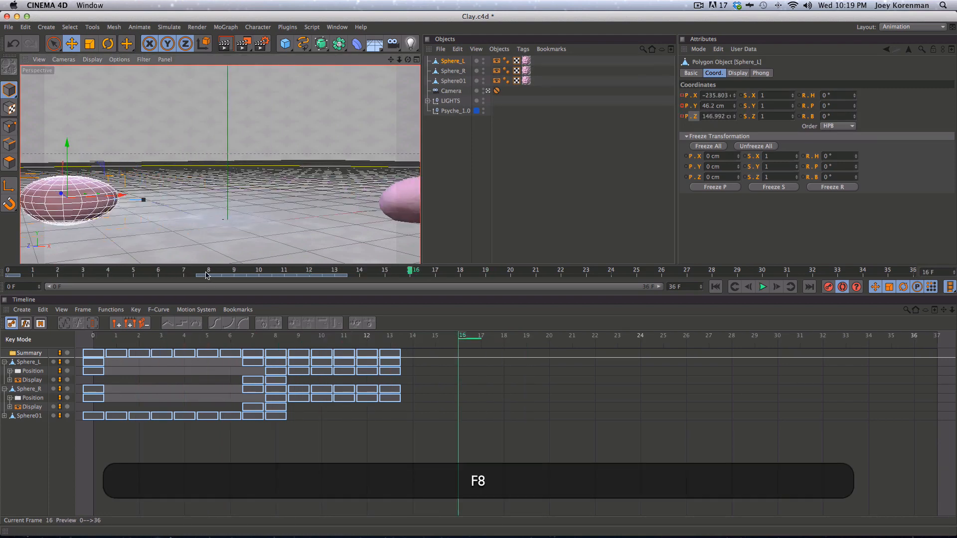
click(205, 270)
drag(206, 271, 252, 278)
On frame 10, reposition Sphere_L to about X -193.2, Z 119.9 cm along its motion path in the Top view
key(F2)
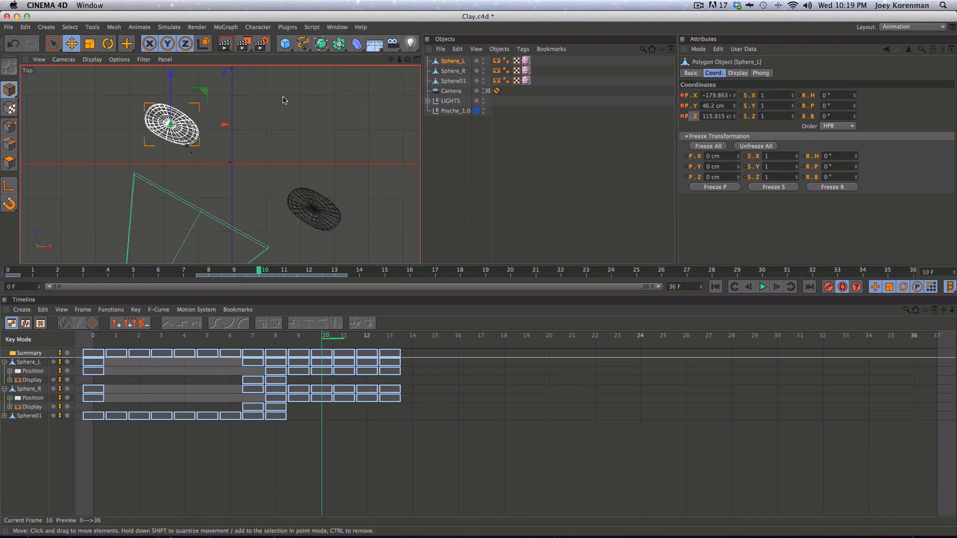
key(F5)
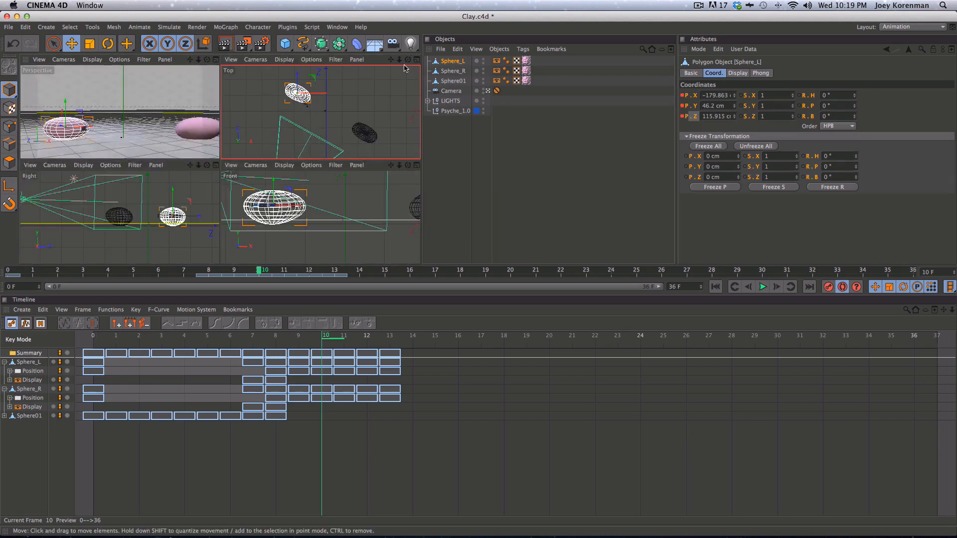
drag(304, 114, 298, 114)
key(2)
key(s)
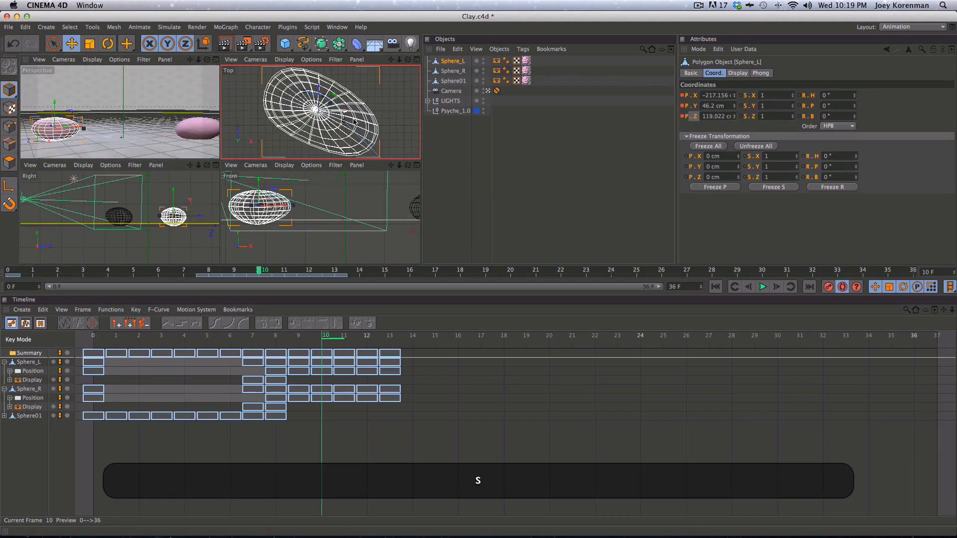
key(2)
mouse_move(377, 113)
mouse_down()
mouse_move(364, 110)
mouse_move(389, 102)
mouse_move(368, 115)
mouse_up()
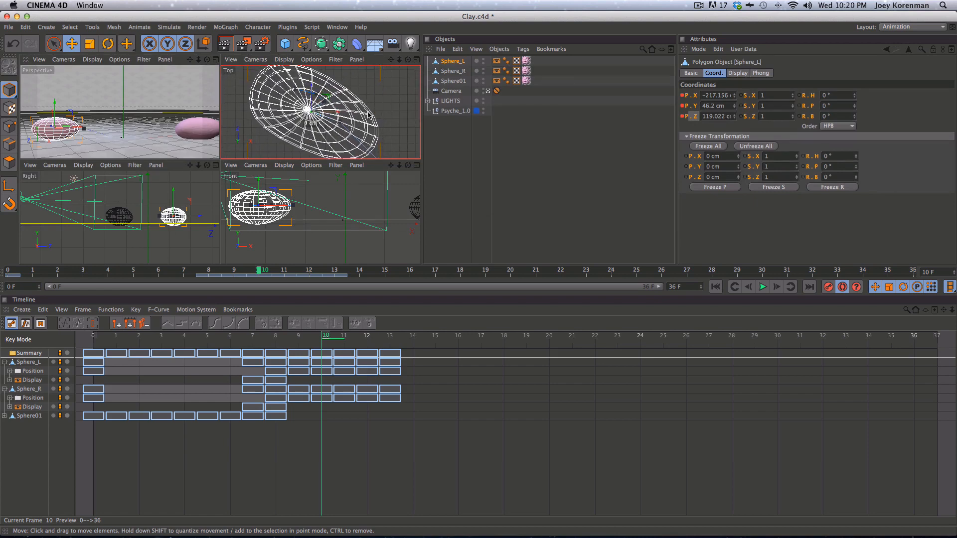
click(417, 59)
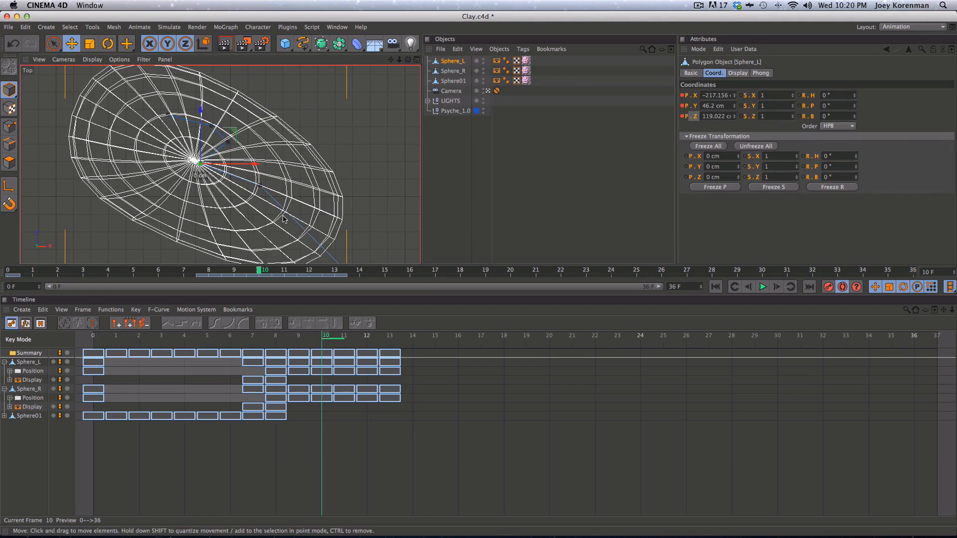
drag(285, 166, 323, 171)
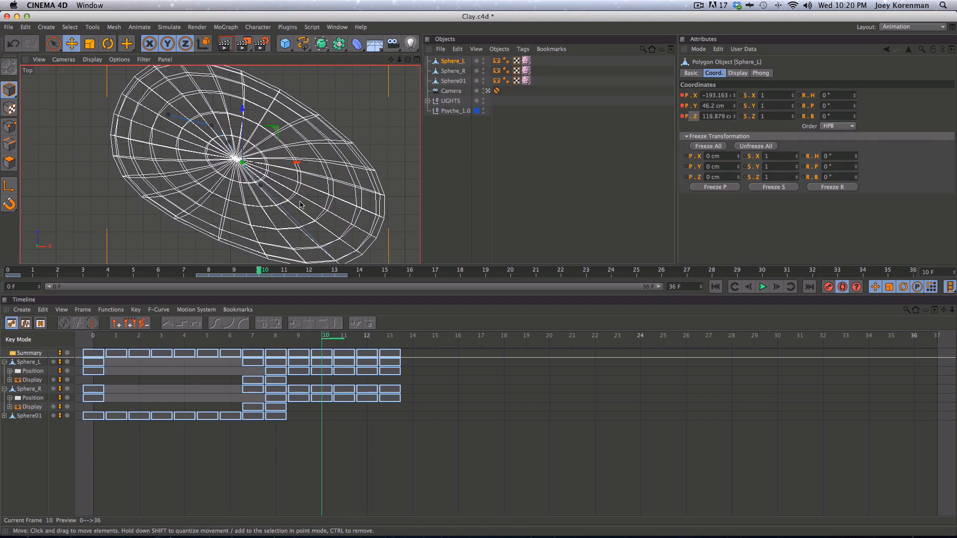
key(2)
mouse_move(299, 204)
mouse_down()
mouse_move(270, 219)
mouse_move(288, 205)
mouse_up()
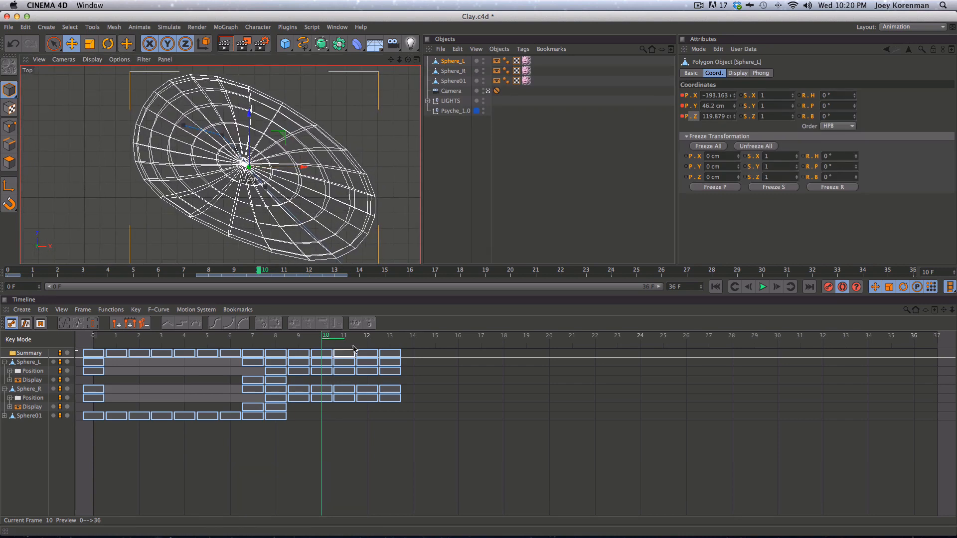
On frame 9, move Sphere_L to about X -173.9, Z 95.0 cm to smooth its motion path in the Top view
key(f)
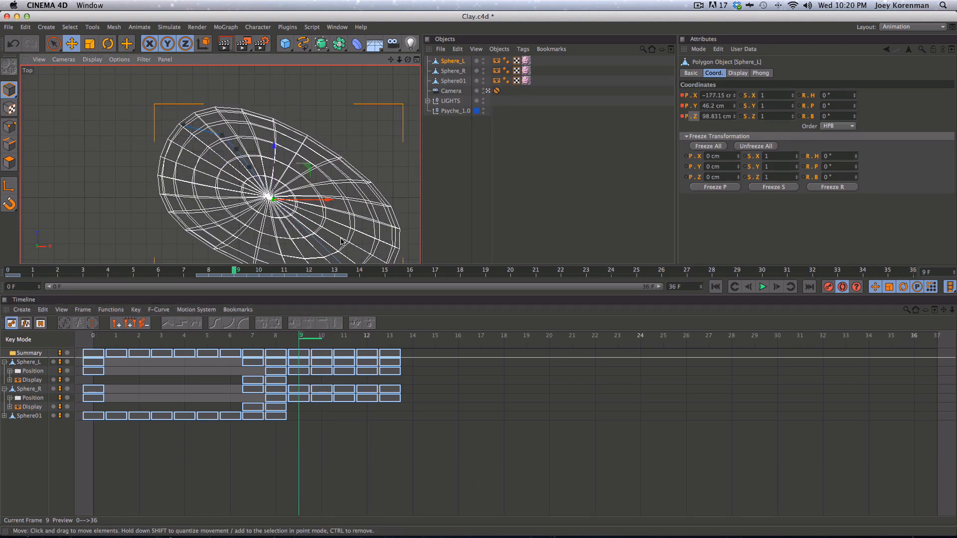
drag(309, 215, 336, 229)
key(1)
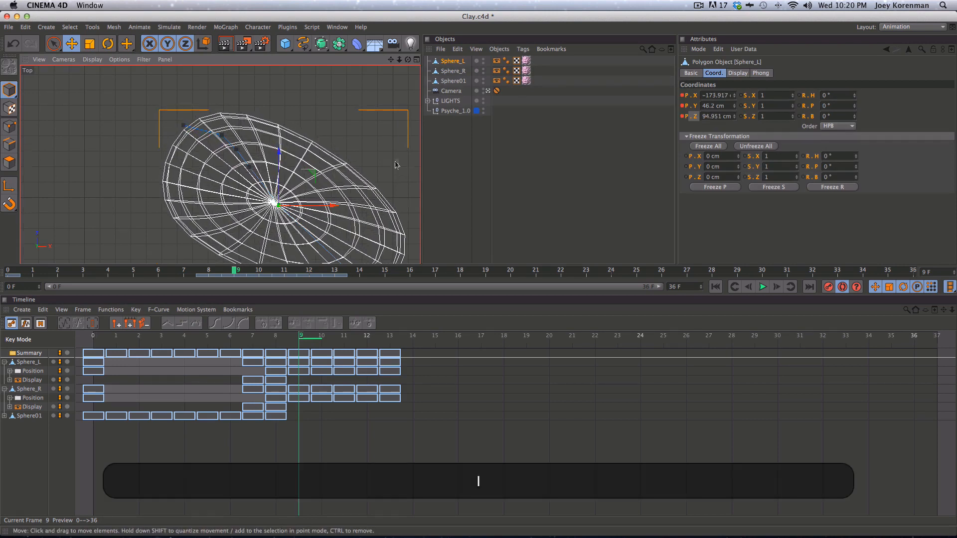
drag(404, 206, 386, 161)
drag(357, 238, 357, 238)
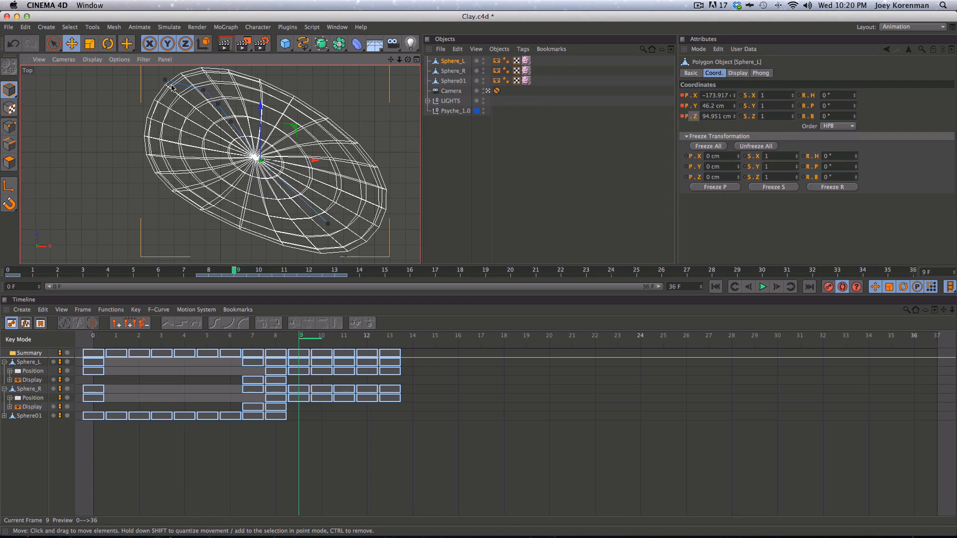
Undo the last stray edit on frame 9 and advance to frame 13 to check Sphere_L's motion path in the Top view
drag(189, 113, 198, 118)
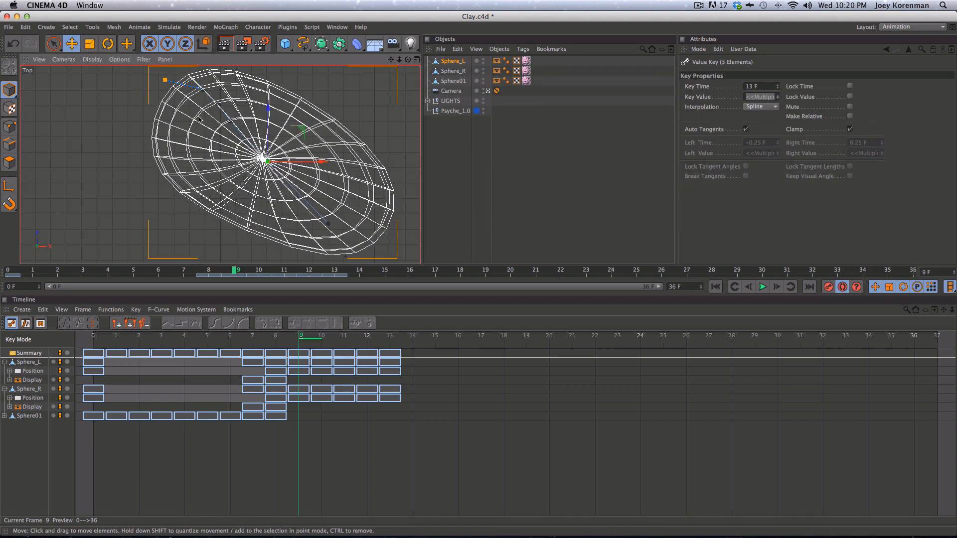
key(super+z)
key(g)
key(g)
key(g)
key(g)
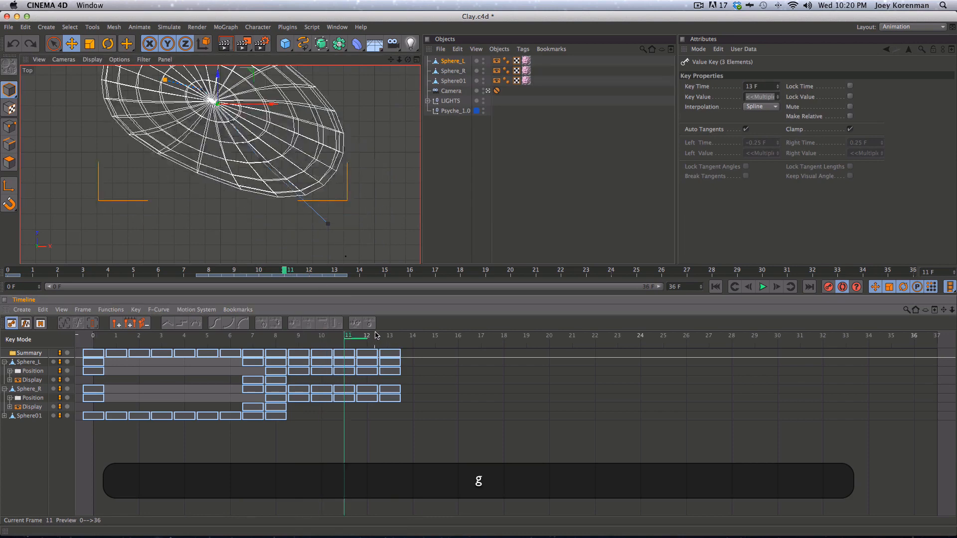
key(1)
drag(219, 192, 248, 217)
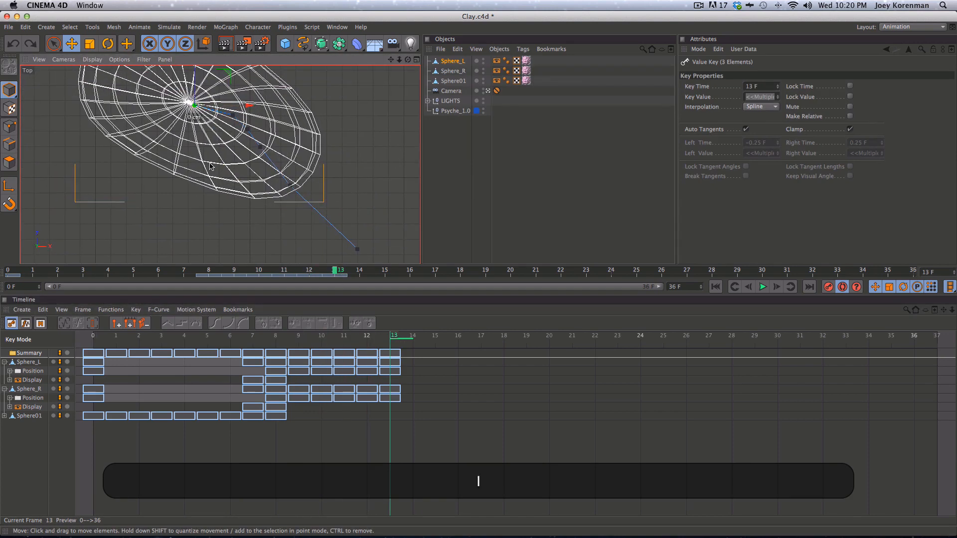
drag(210, 162, 105, 110)
Examine Sphere_R's motion path and key spacing close up in the Top view on frame 13
click(461, 71)
key(1)
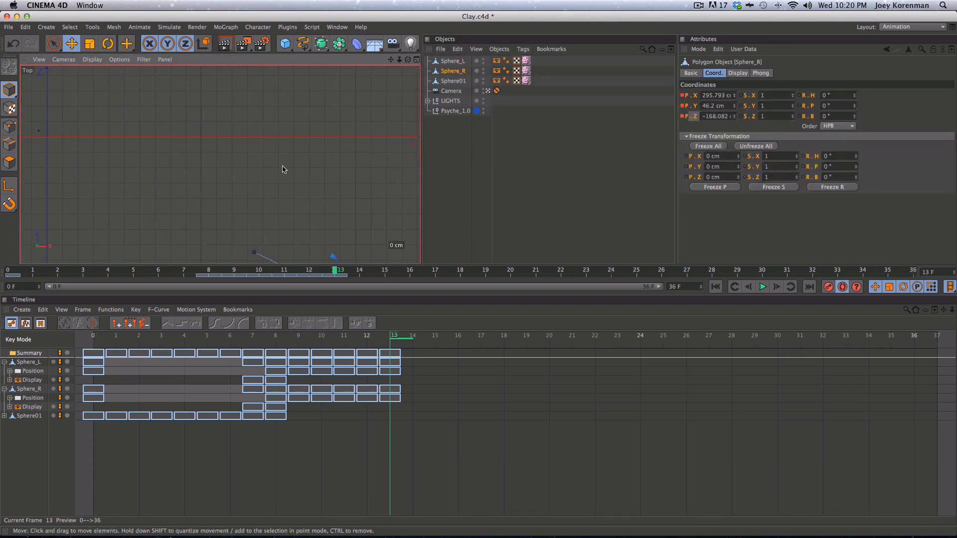
key(s)
key(2)
drag(321, 190, 332, 181)
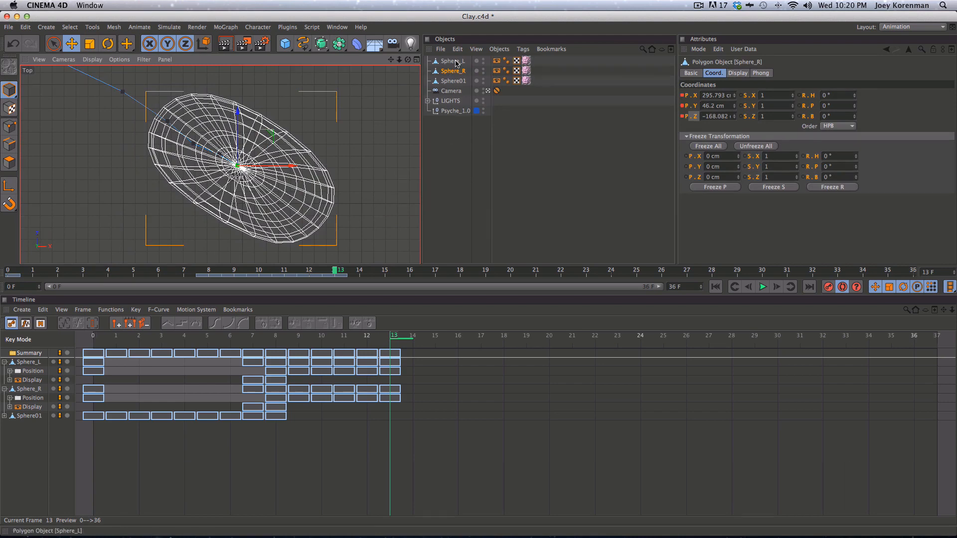
key(s)
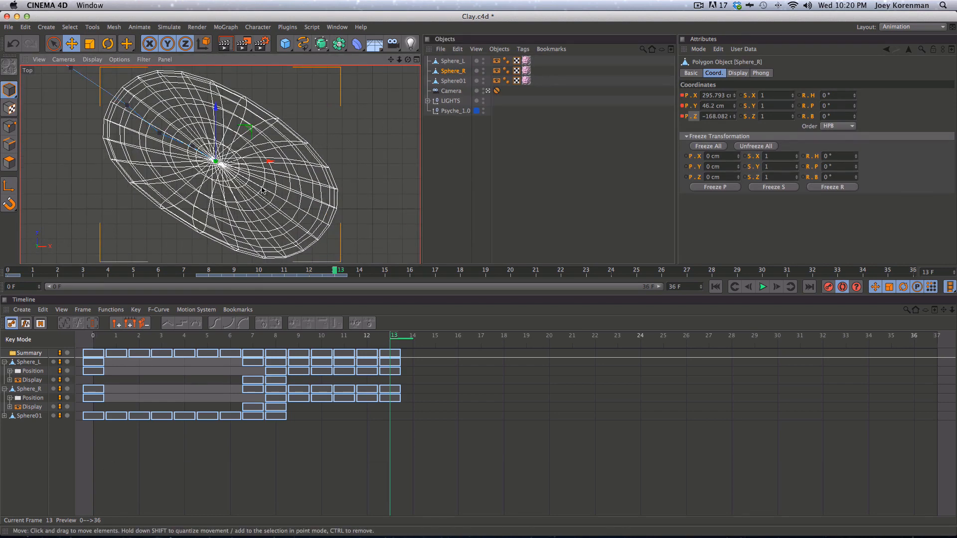
key(2)
drag(262, 190, 262, 181)
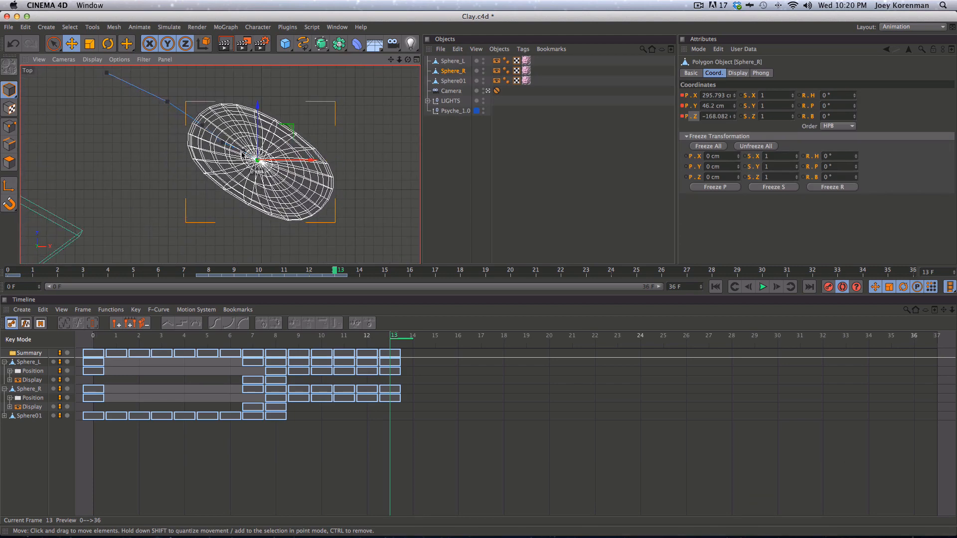
key(2)
drag(284, 194, 264, 164)
key(2)
drag(322, 170, 431, 146)
click(431, 146)
middle_click(314, 173)
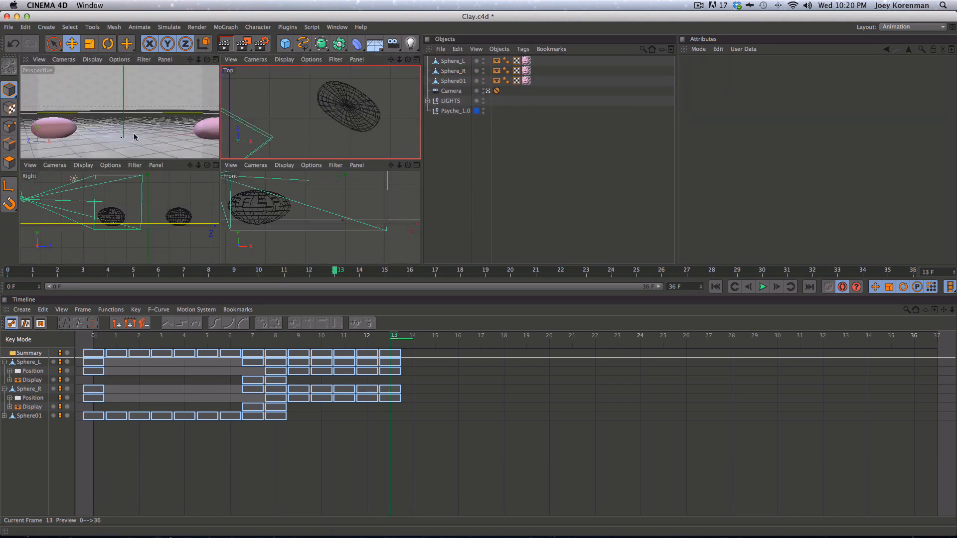
Replay the animation from the first frame in an enlarged Perspective view and scrub back to frame 8
click(215, 60)
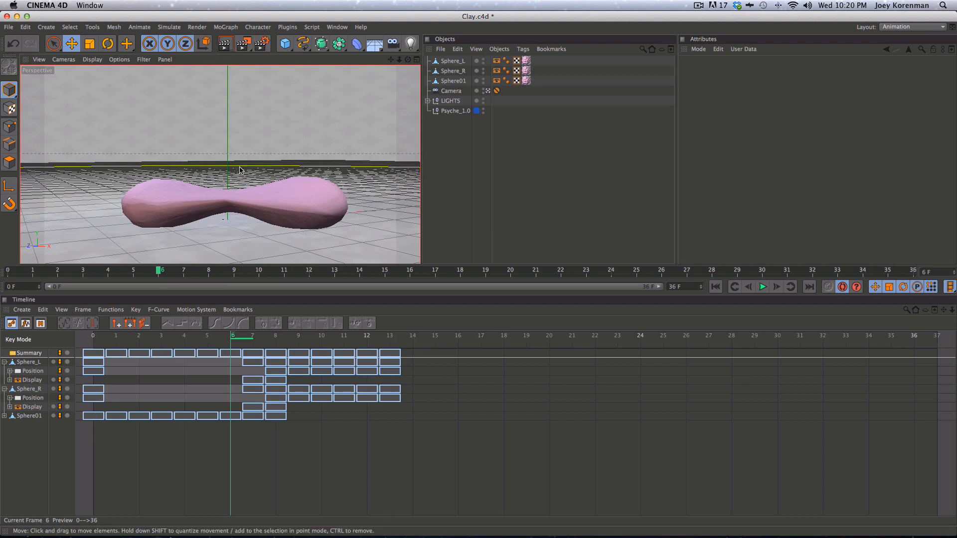
click(715, 287)
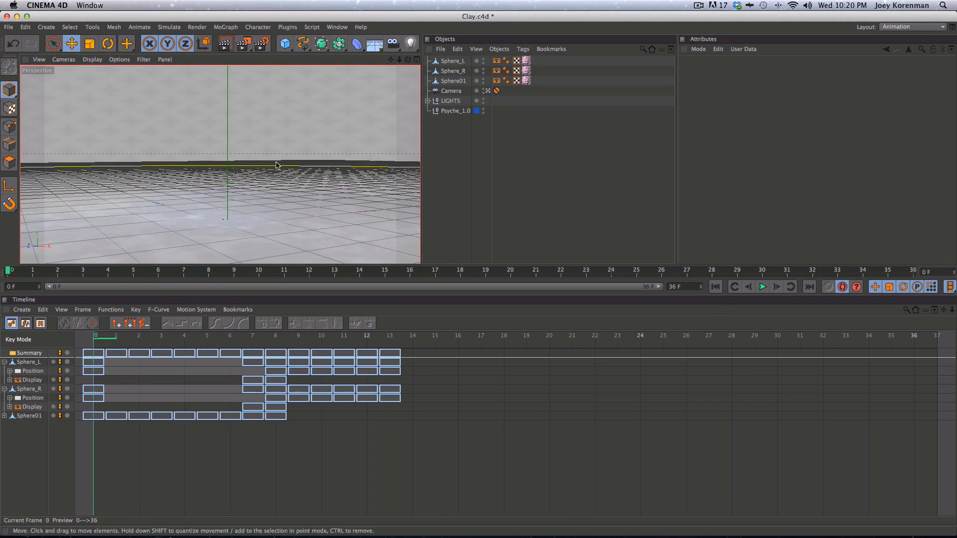
key(F8)
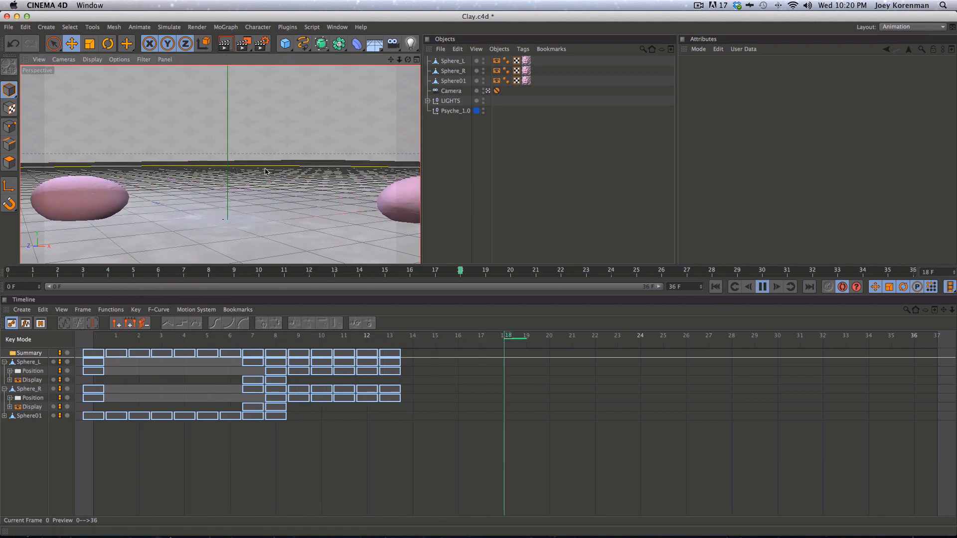
key(F8)
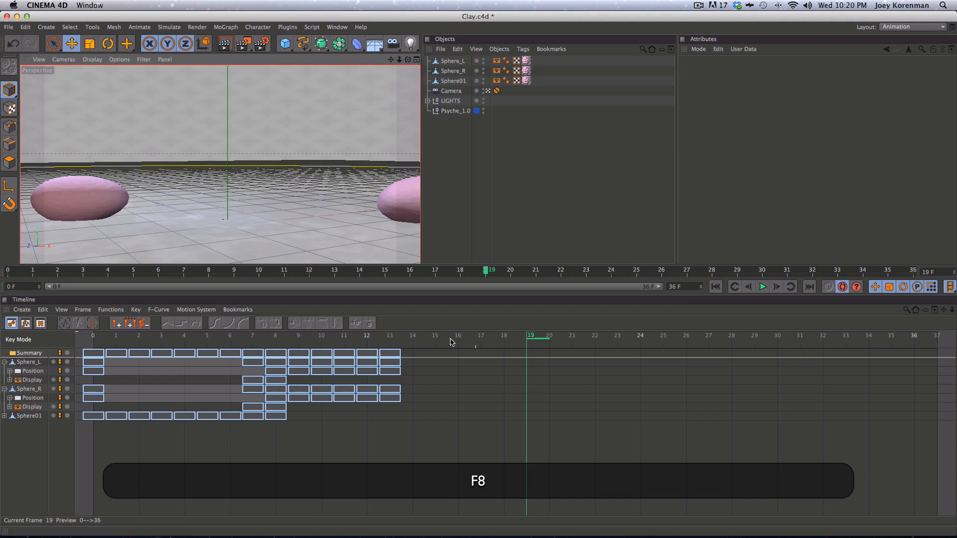
click(715, 287)
key(F8)
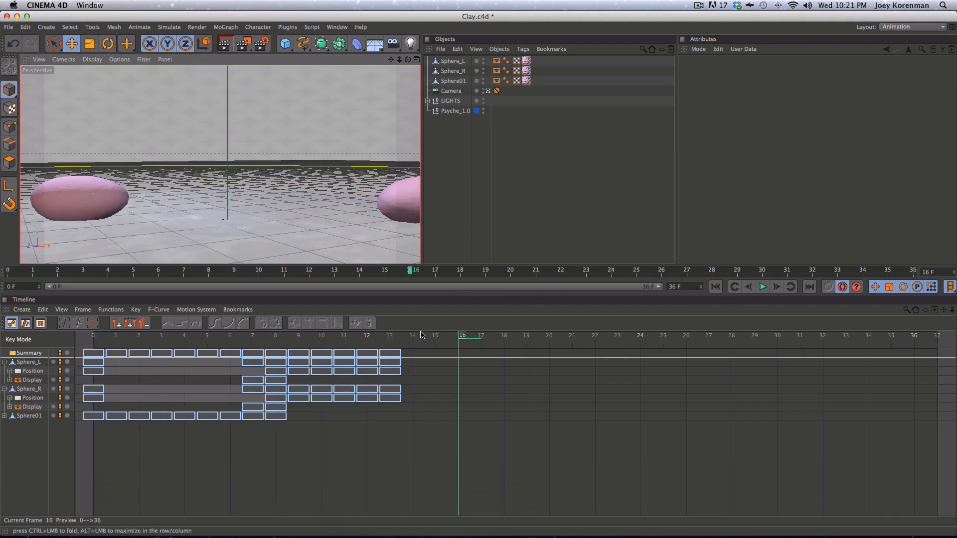
click(386, 339)
drag(314, 346, 270, 341)
Select Sphere_L and Sphere_R in point mode and, on frame 9, smear their ends inward with the Brush to make them slightly rounder
click(452, 60)
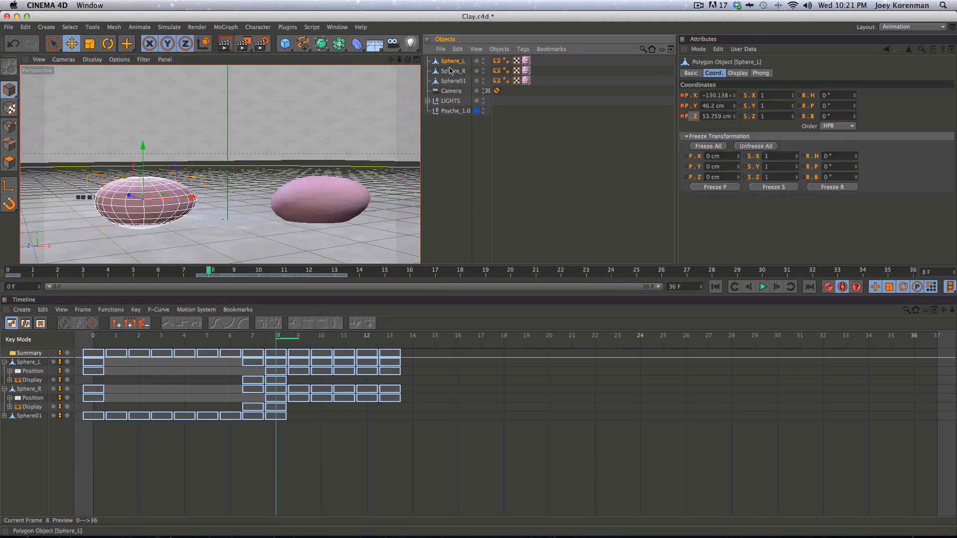
shift+click(453, 71)
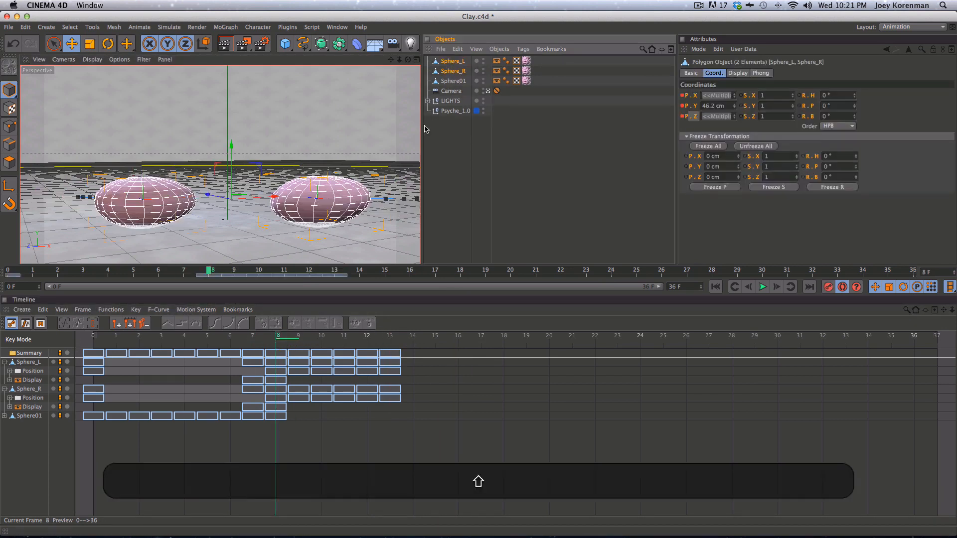
click(7, 130)
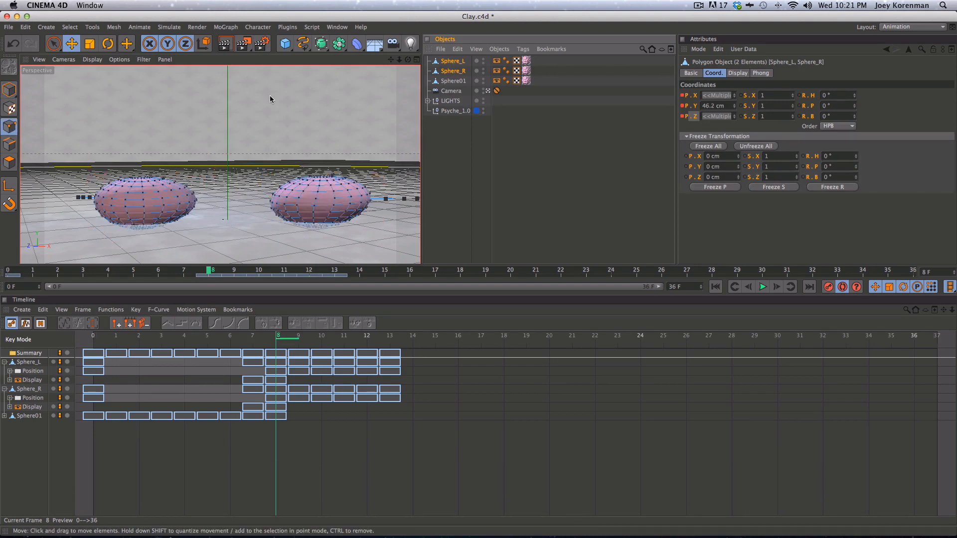
key(m)
key(c)
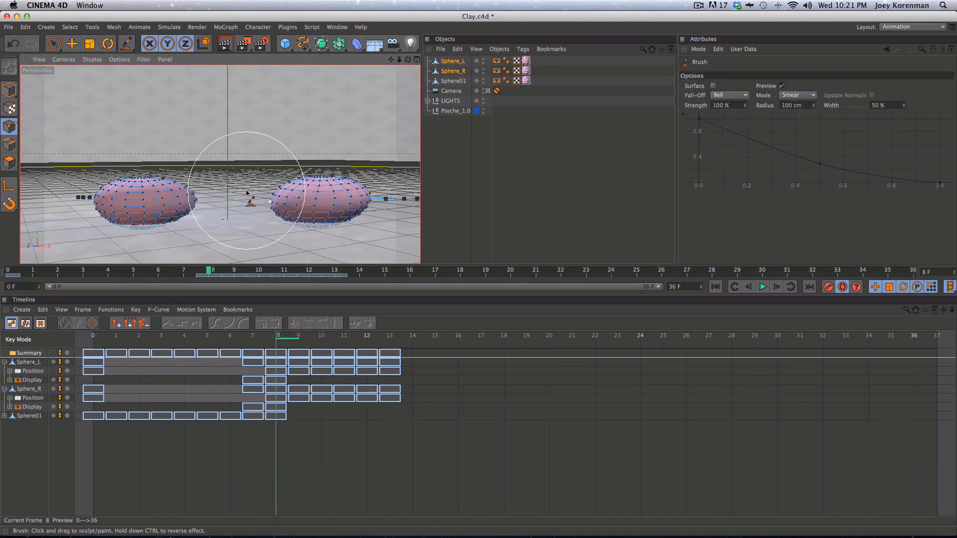
key(g)
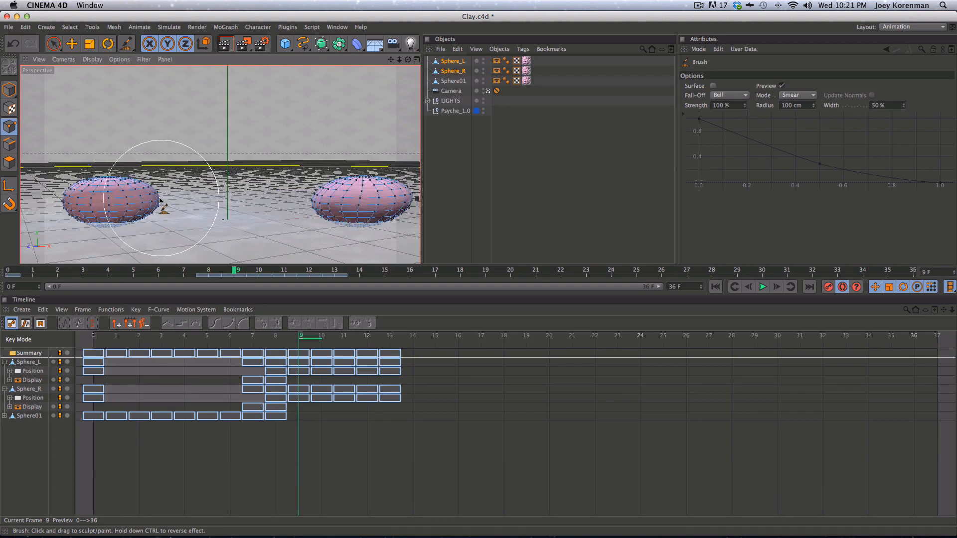
drag(159, 201, 60, 200)
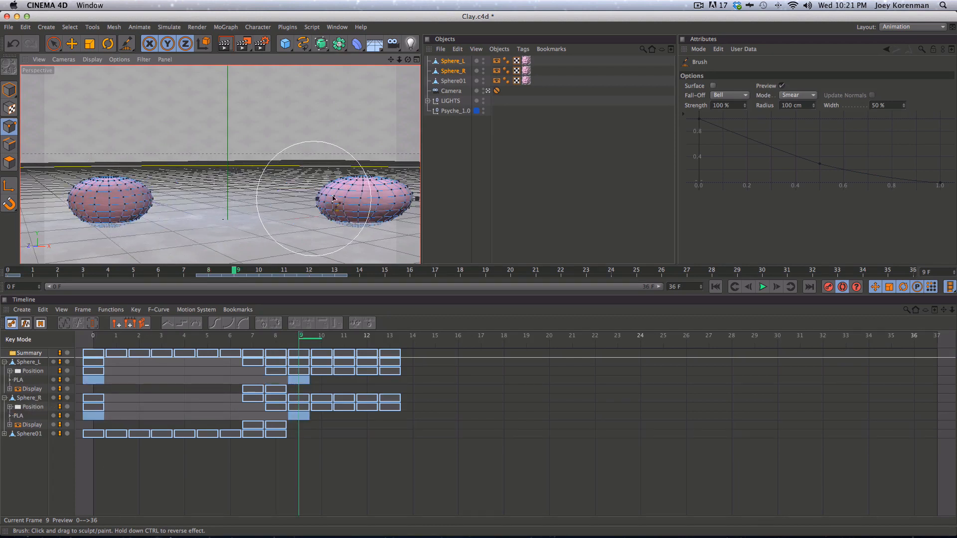
On frame 10, smear the sides of Sphere_L and the inner side of Sphere_R inward to round both shapes further
key(g)
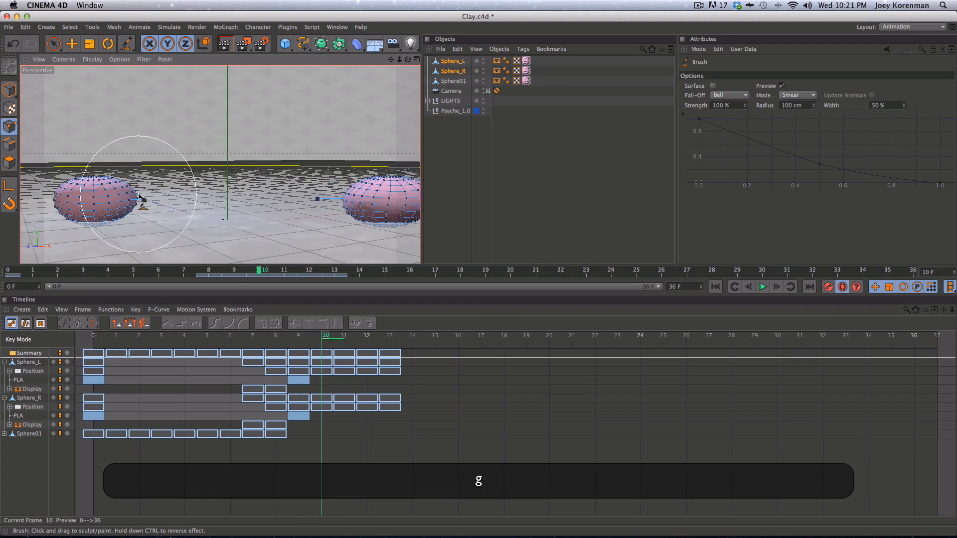
mouse_move(138, 195)
mouse_down()
mouse_move(94, 198)
mouse_move(118, 198)
mouse_up()
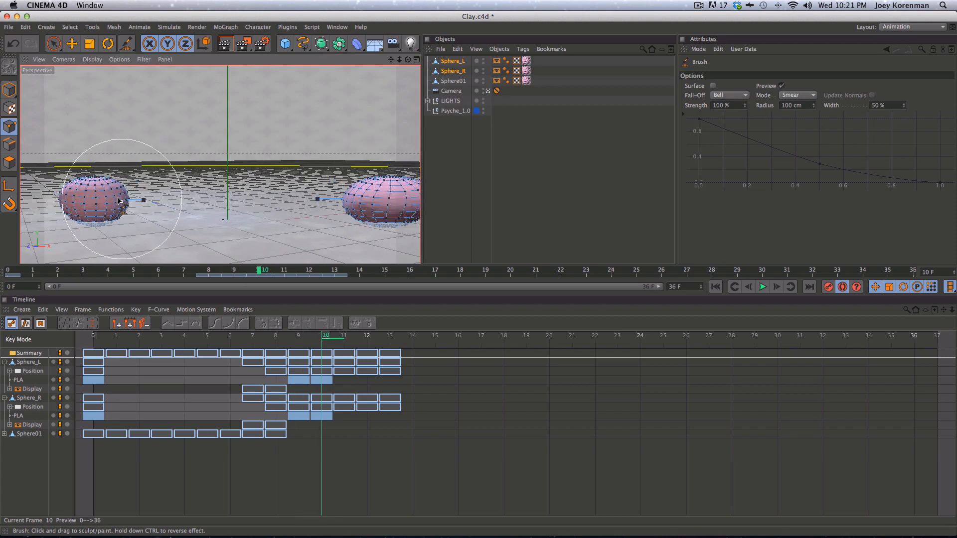
drag(341, 206, 349, 204)
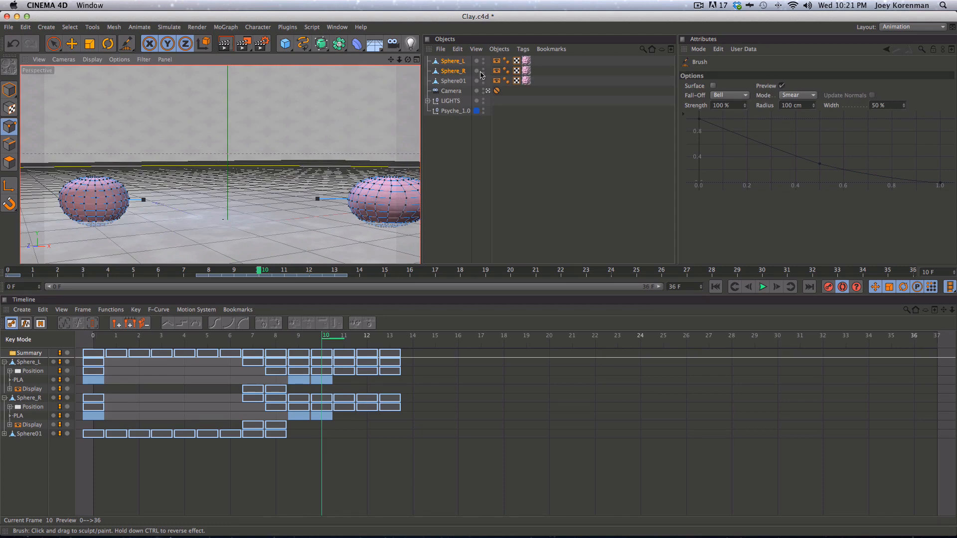
Leave the scene camera's view and reframe the Perspective view so that both spheres fit in it
click(488, 92)
key(3)
mouse_move(191, 214)
mouse_down()
mouse_move(99, 215)
mouse_move(184, 182)
mouse_move(224, 187)
mouse_up()
key(2)
key(1)
key(2)
drag(376, 183, 367, 178)
On frame 8, smear the facing ends of both spheres toward each other into tapered points that match the stretched shape on frame 7
key(f)
key(f)
key(f)
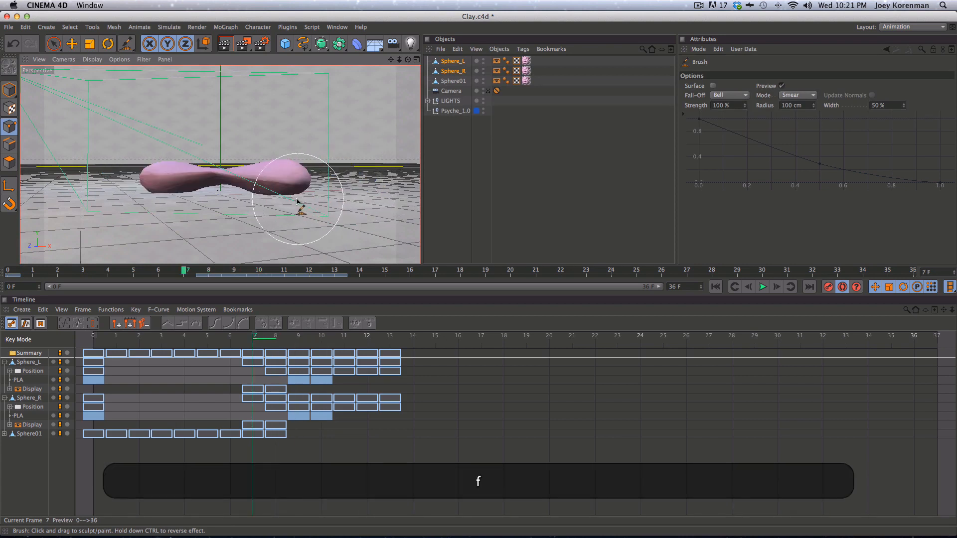
key(g)
key(f)
key(shift+g)
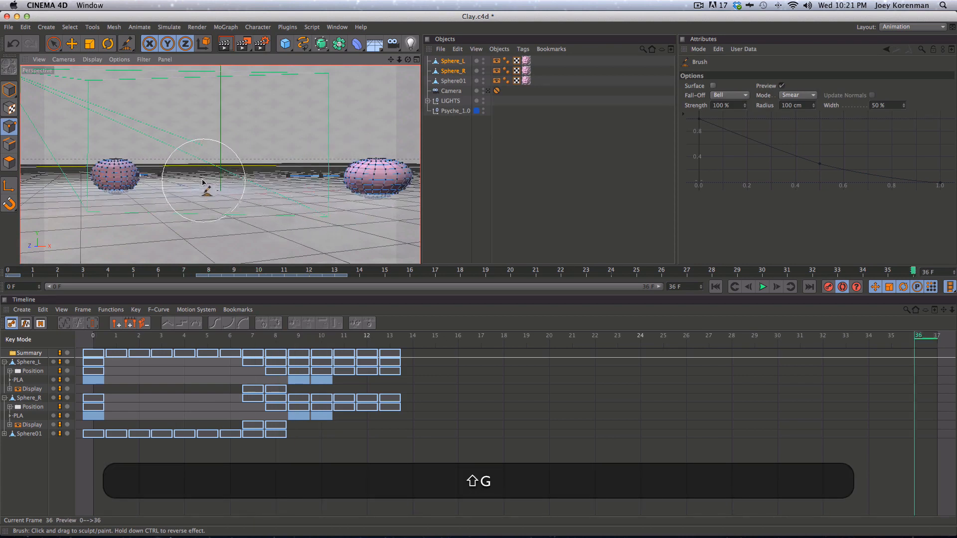
key(f)
click(294, 337)
key(f)
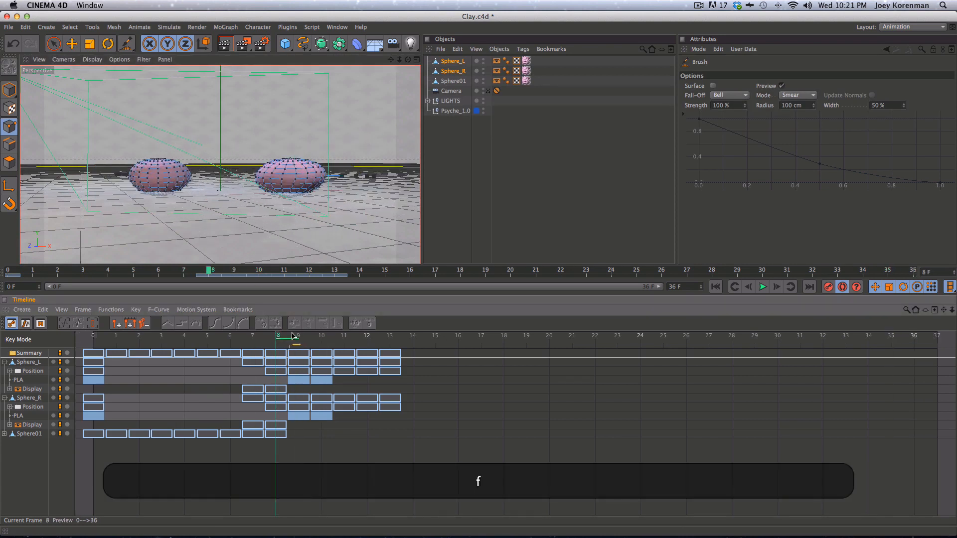
key(f)
key(g)
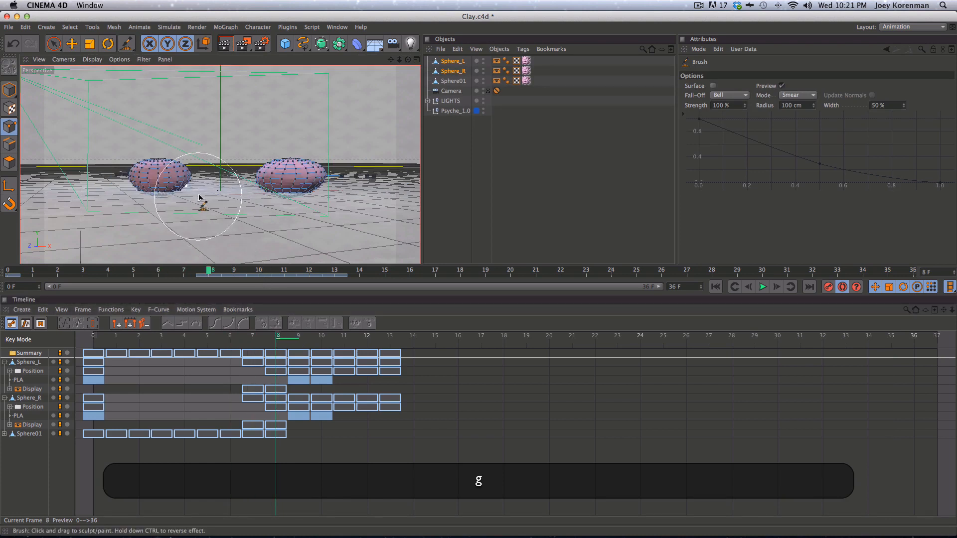
mouse_move(194, 182)
mouse_down()
mouse_move(236, 175)
mouse_move(227, 176)
mouse_up()
Compare frames 7 to 10 and smear the spheres' points so the tapered inner ends retract gradually over frames 9 and 10
key(f)
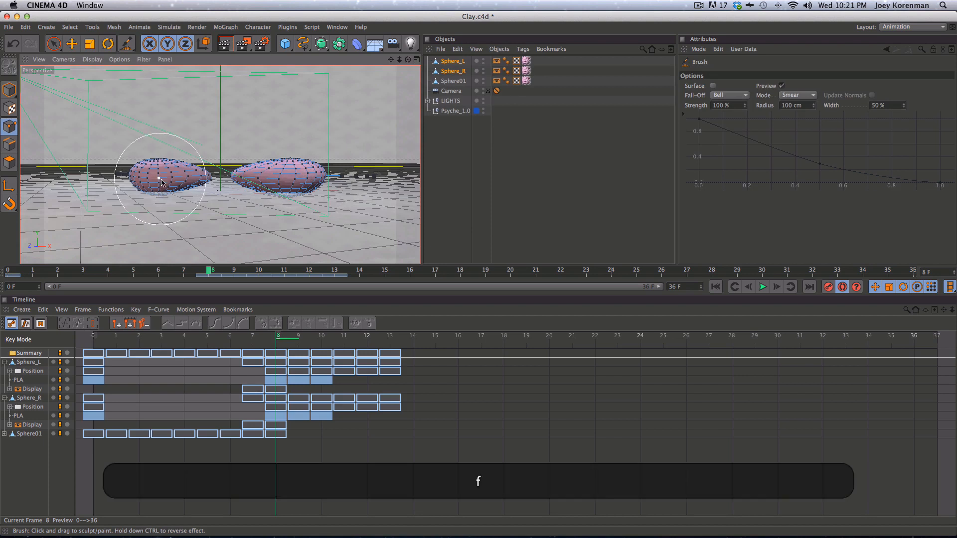
key(g)
key(f)
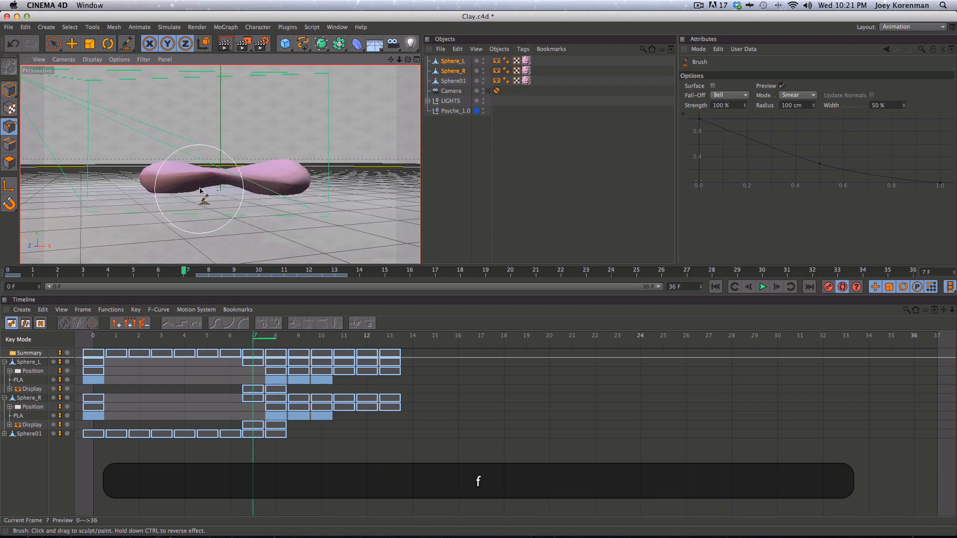
key(g)
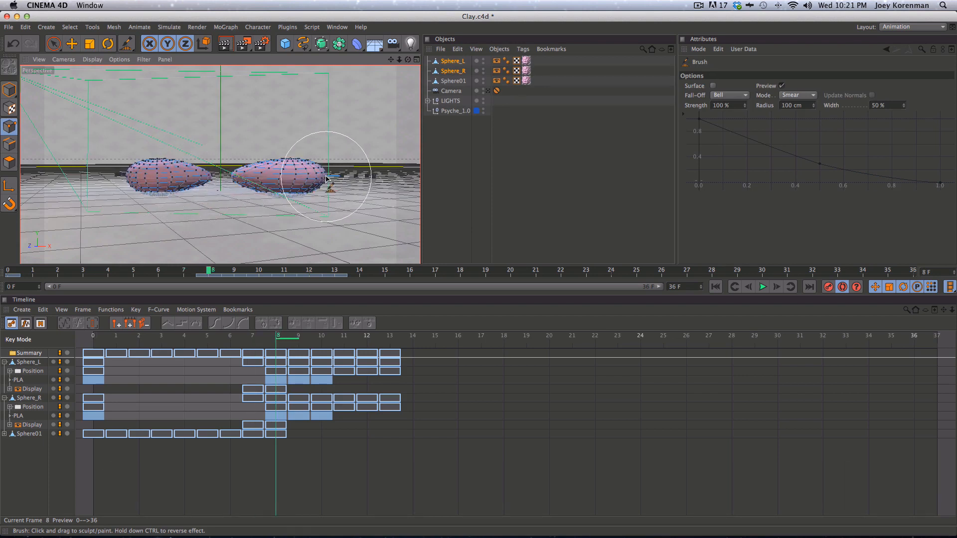
key(g)
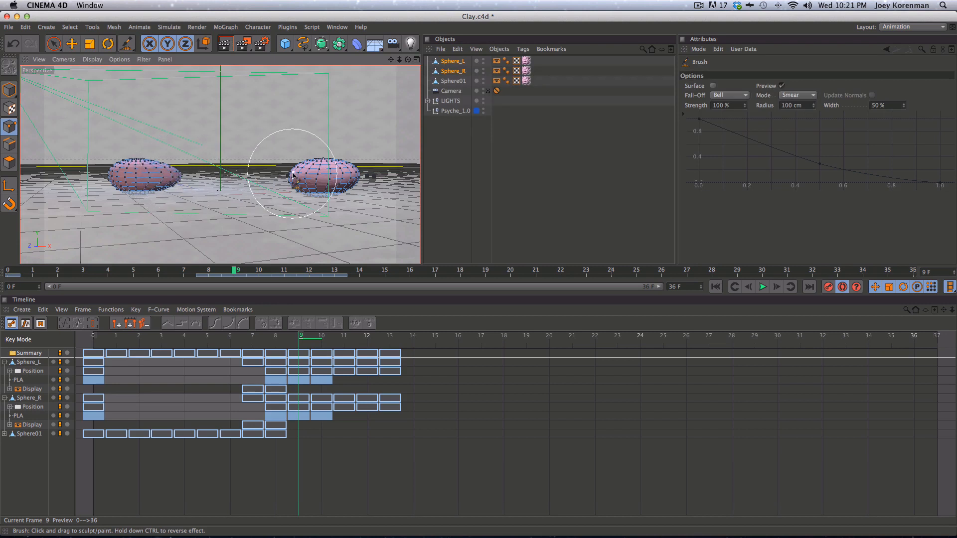
key(f)
key(g)
key(g)
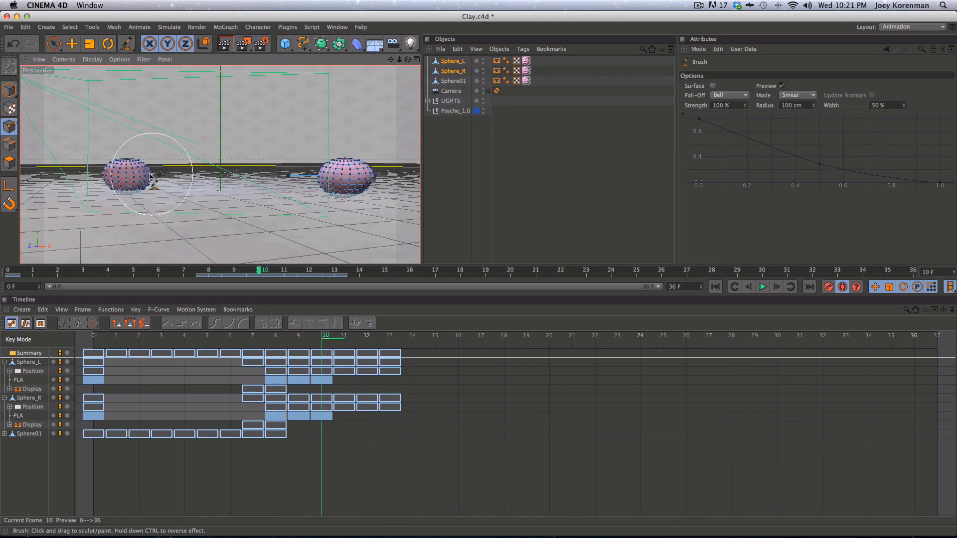
On frames 11, 12 and 13, smear the sides of Sphere_L and Sphere_R frame by frame to round them into balls
key(g)
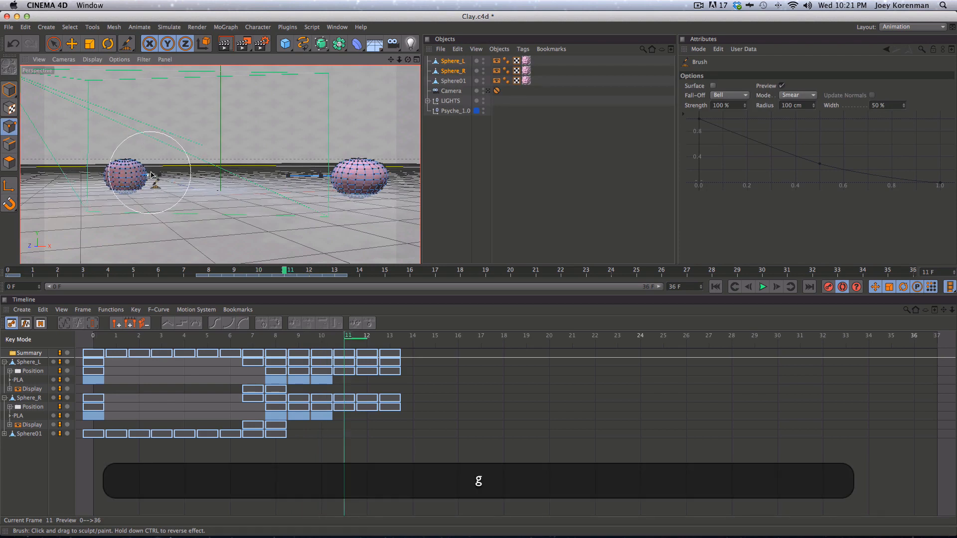
drag(151, 174, 138, 177)
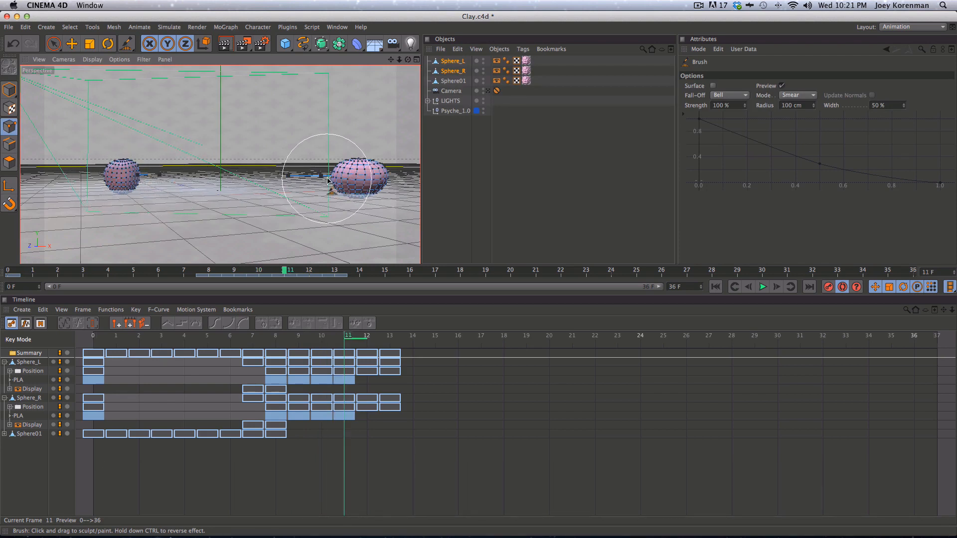
key(g)
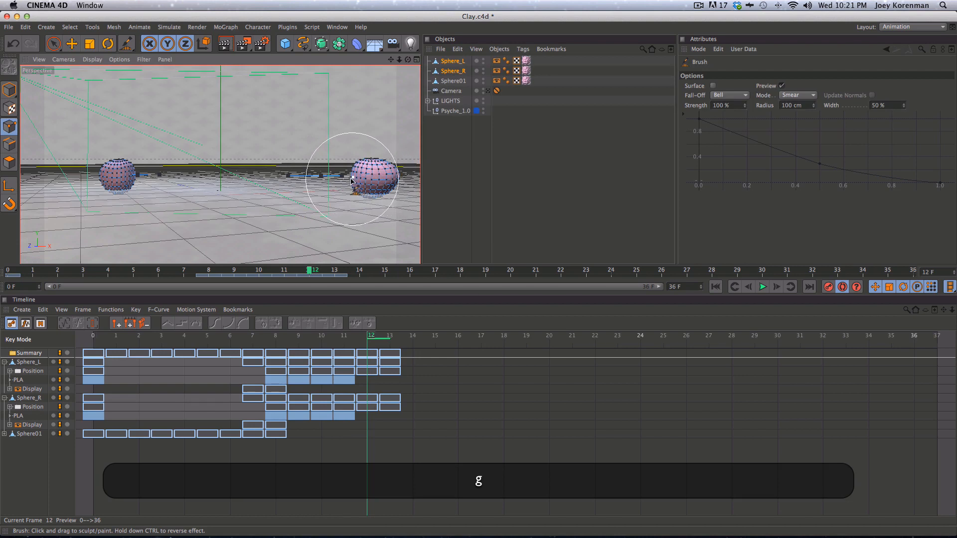
drag(352, 181, 356, 182)
key(g)
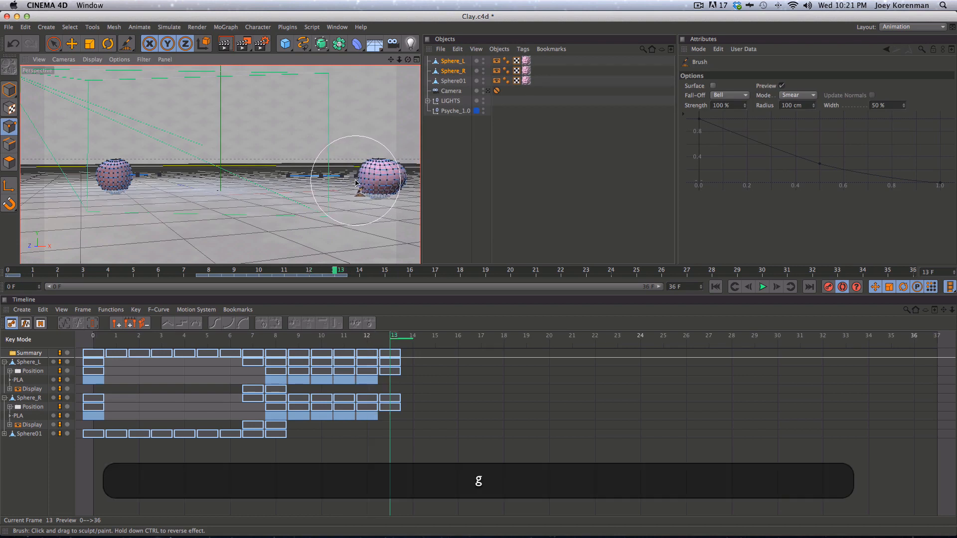
drag(128, 181, 132, 182)
key(g)
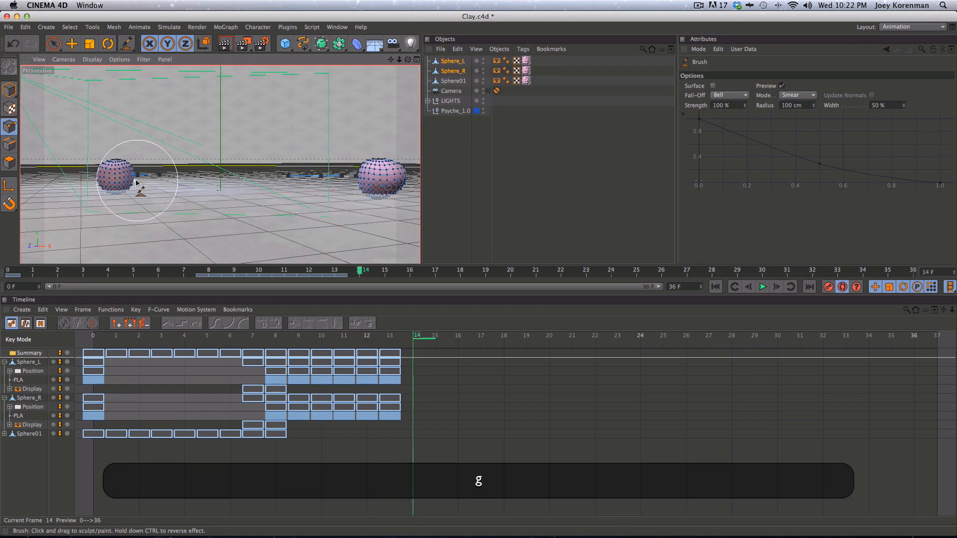
Step back and forth through the last sculpted frames and play the animation from the start to review the split
key(f)
key(f)
key(f)
key(g)
key(g)
key(g)
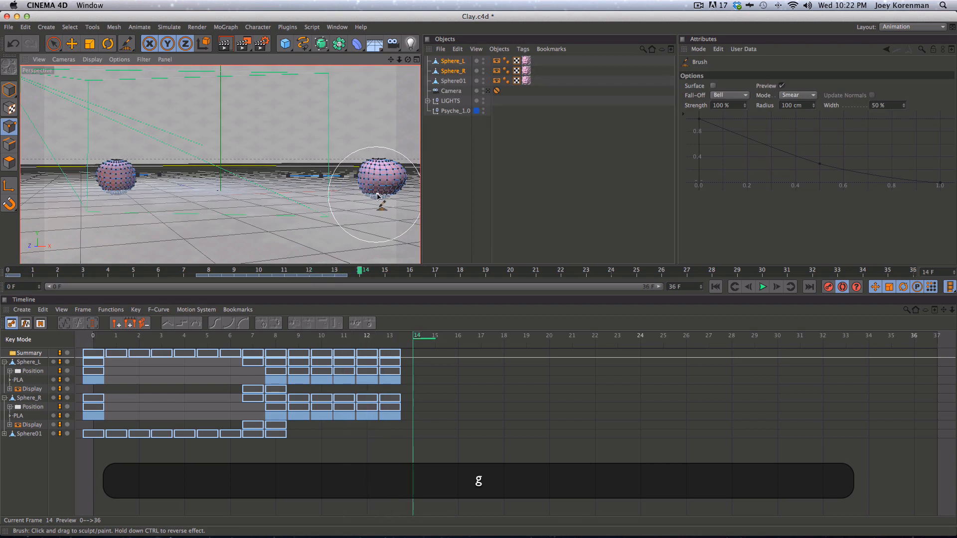
drag(255, 270, 44, 262)
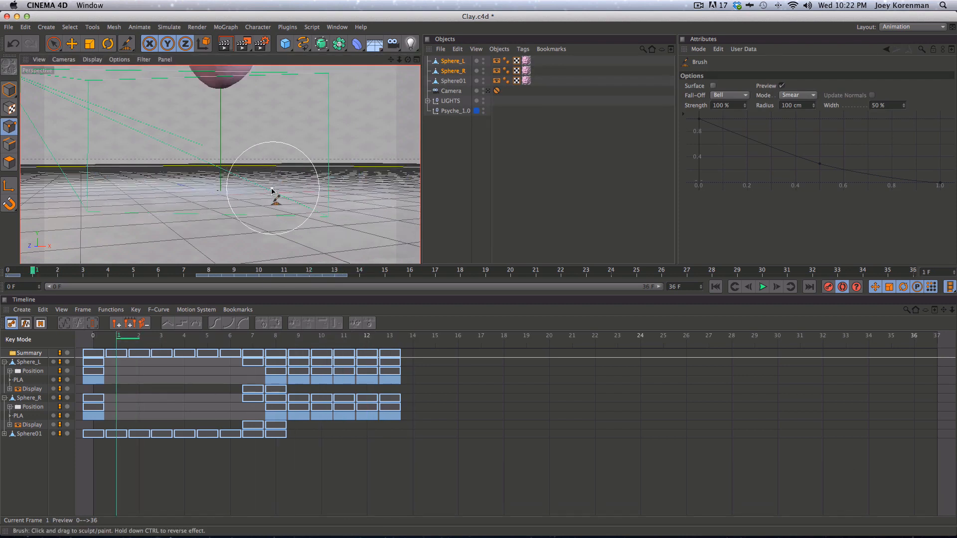
key(F8)
key(F8)
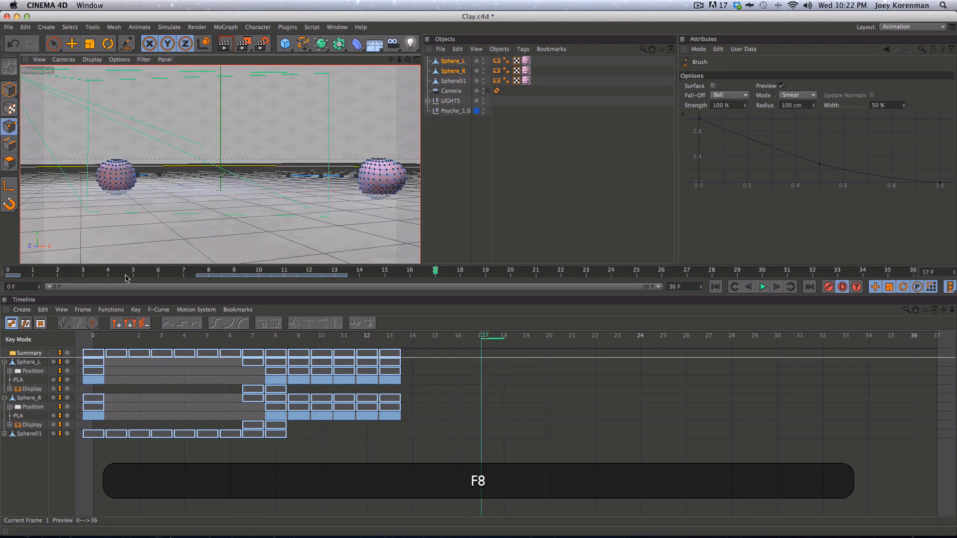
key(F8)
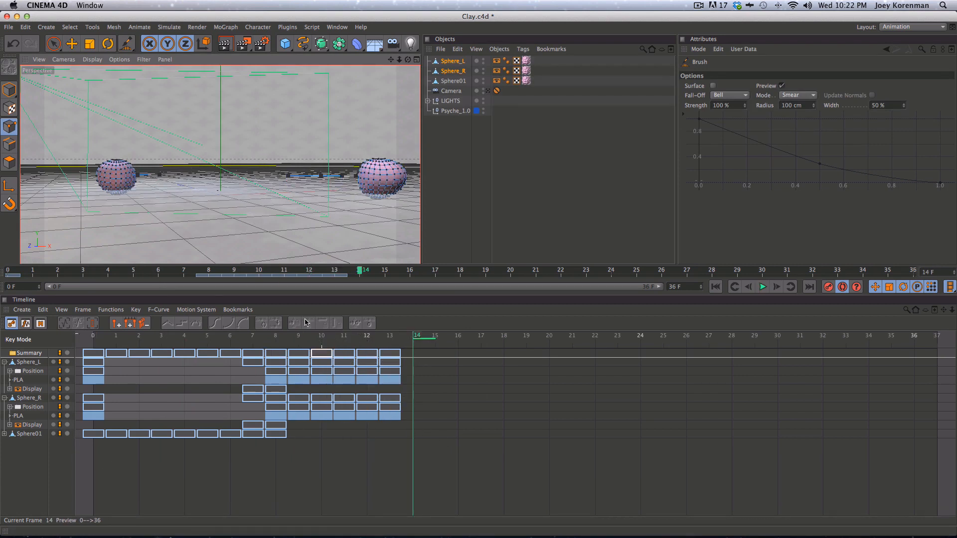
key(shift+f)
key(F8)
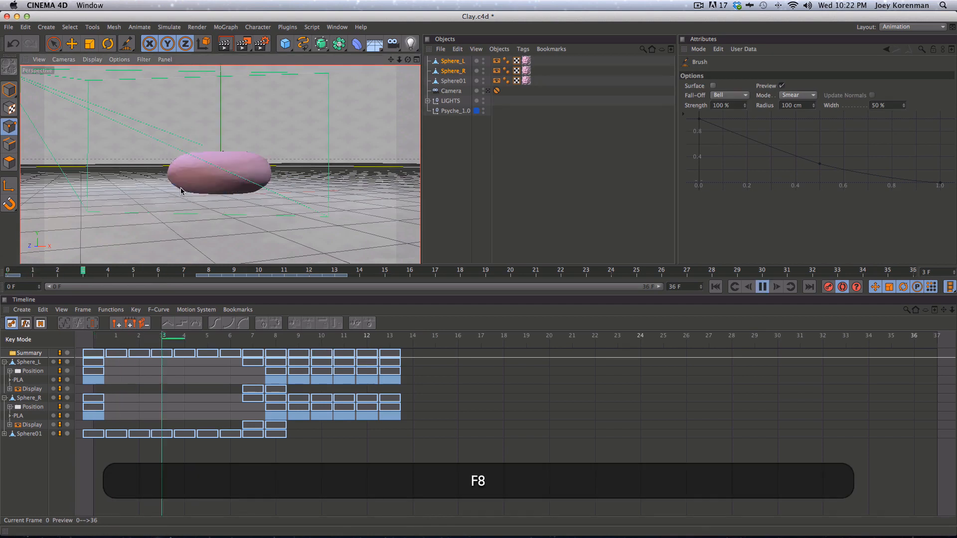
key(F8)
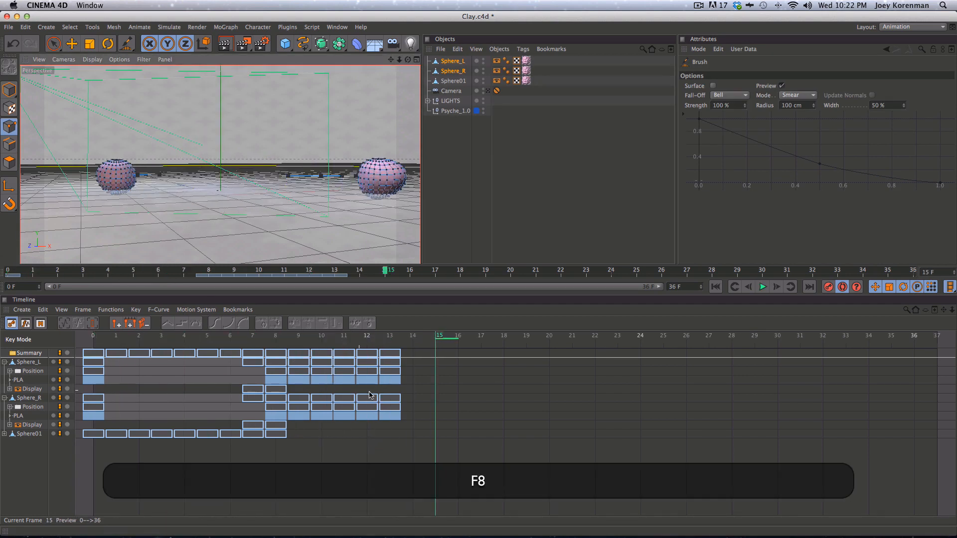
Replay the animation from the first frame and scrub to frame 7 to examine the stretched shape just before the split
drag(198, 271, 8, 272)
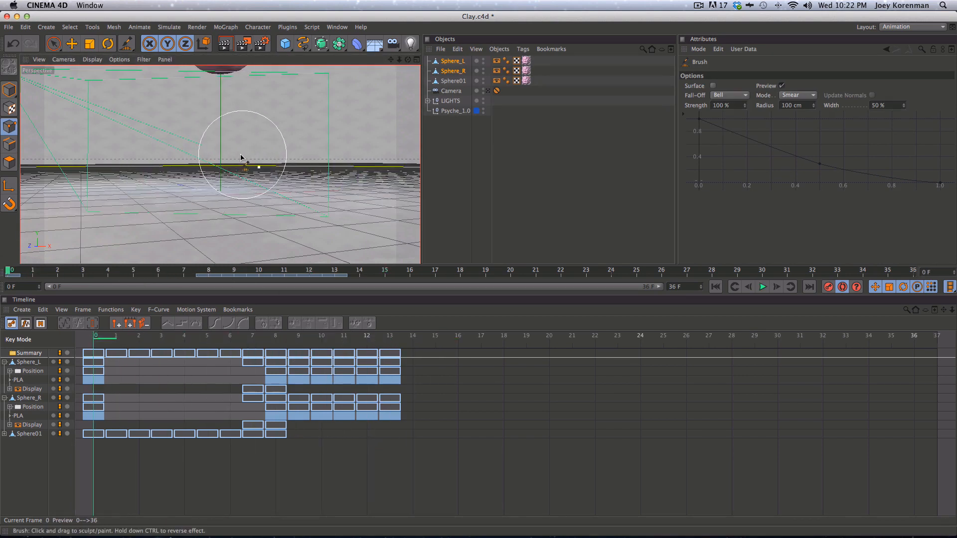
key(F8)
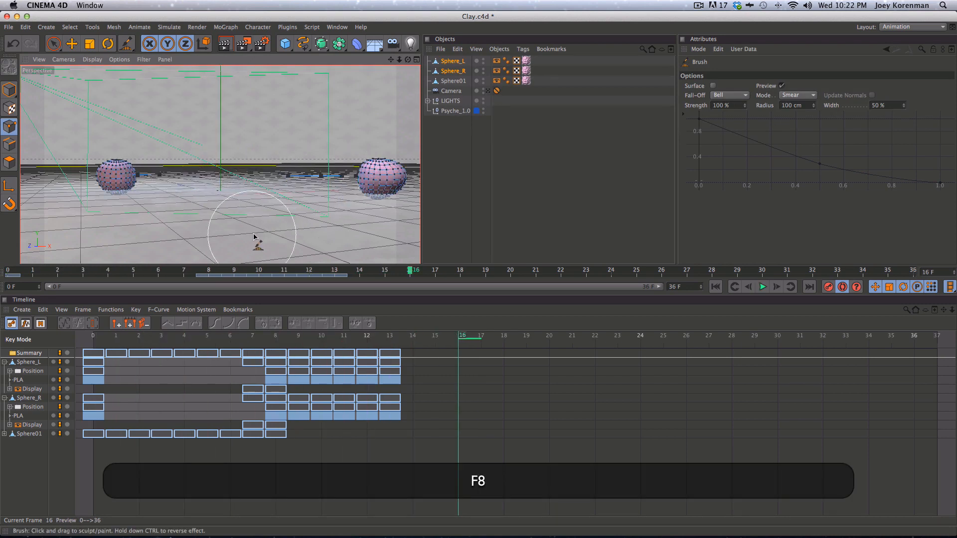
key(F8)
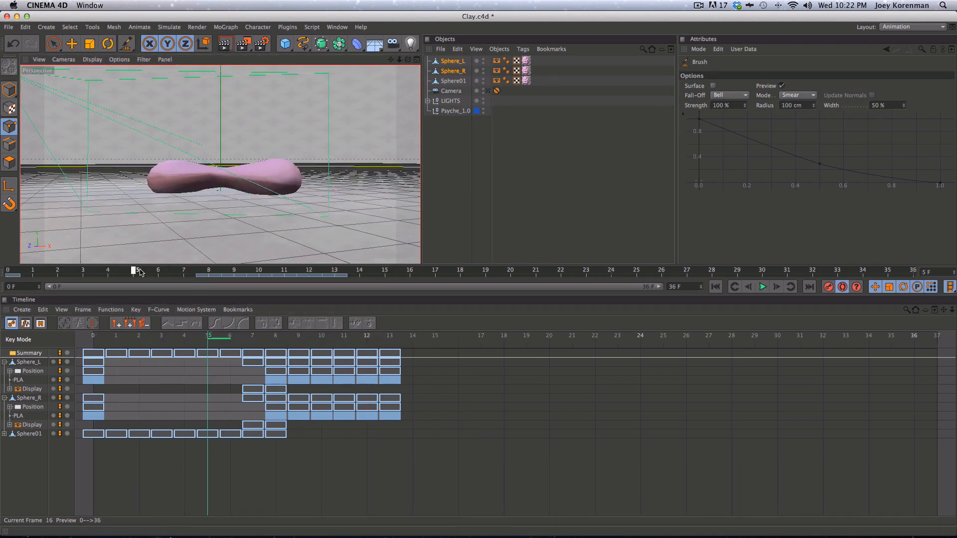
key(F8)
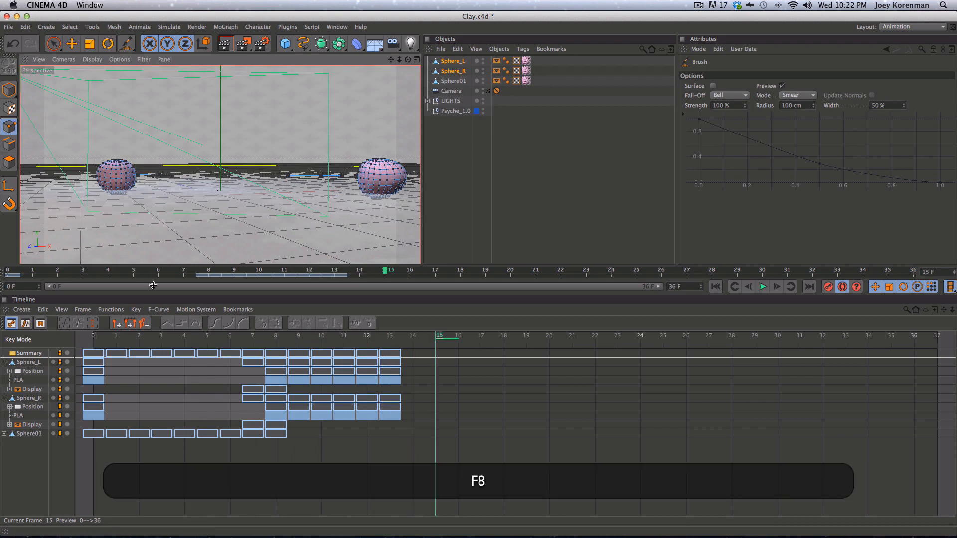
drag(479, 471, 79, 341)
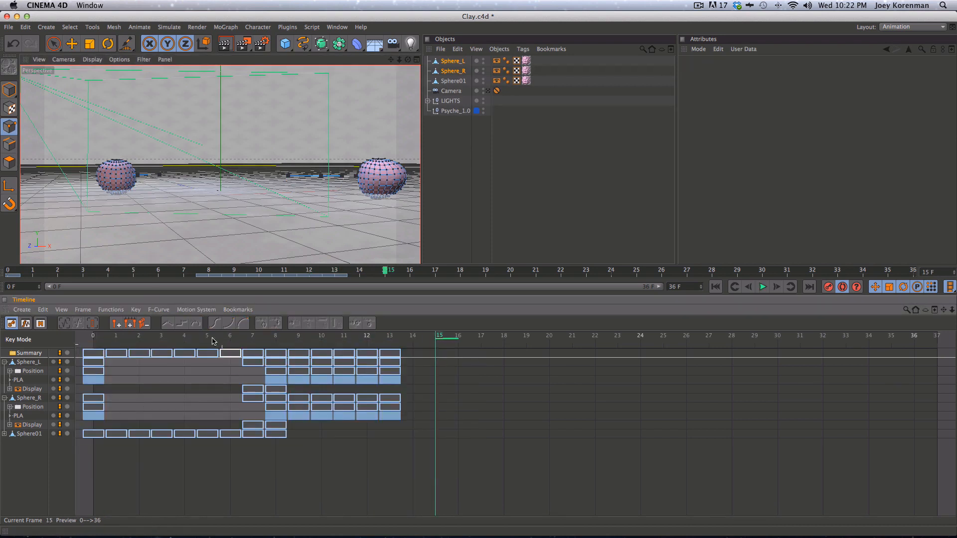
click(186, 336)
drag(168, 335, 261, 335)
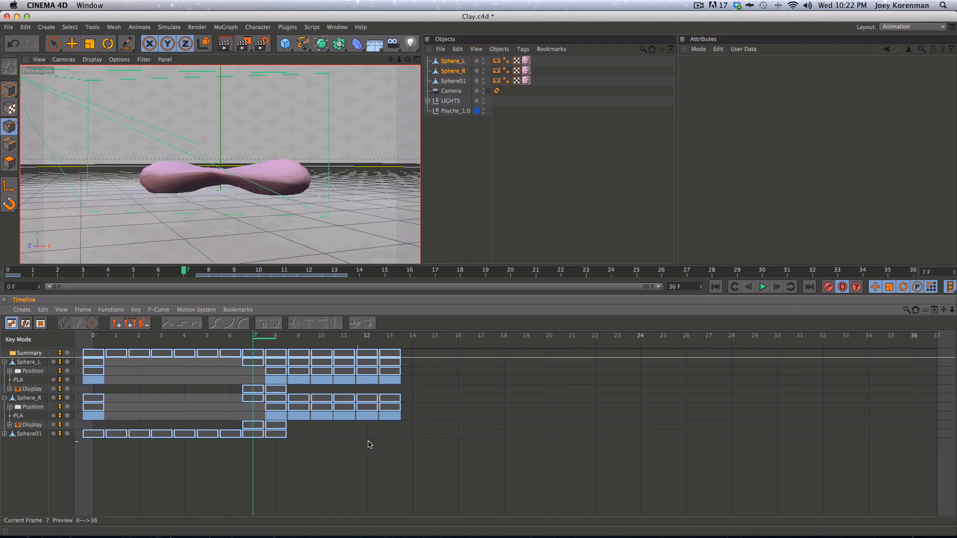
Stretch the keys of frames 0–7 so they end at frame 10, and shift the split keys to start at frame 11
drag(445, 471, 435, 361)
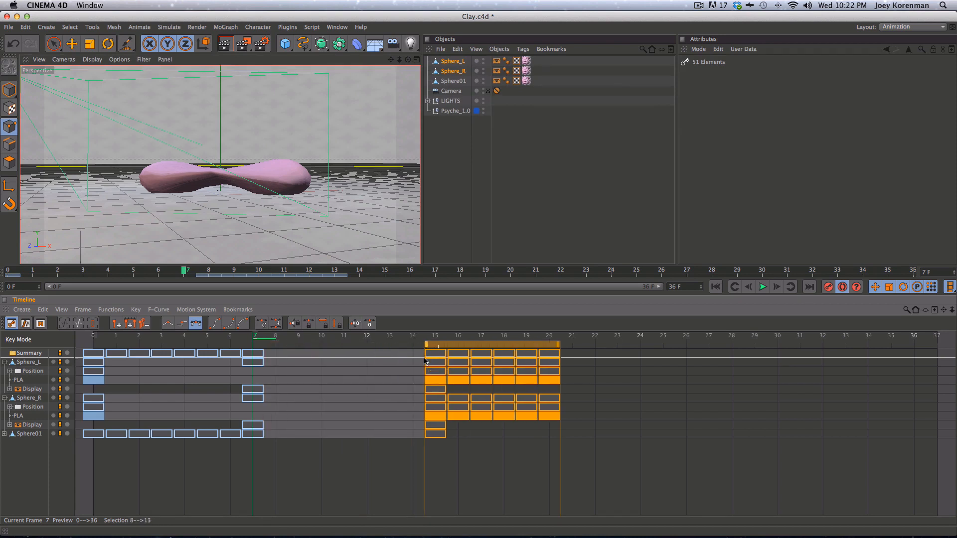
drag(315, 440, 84, 342)
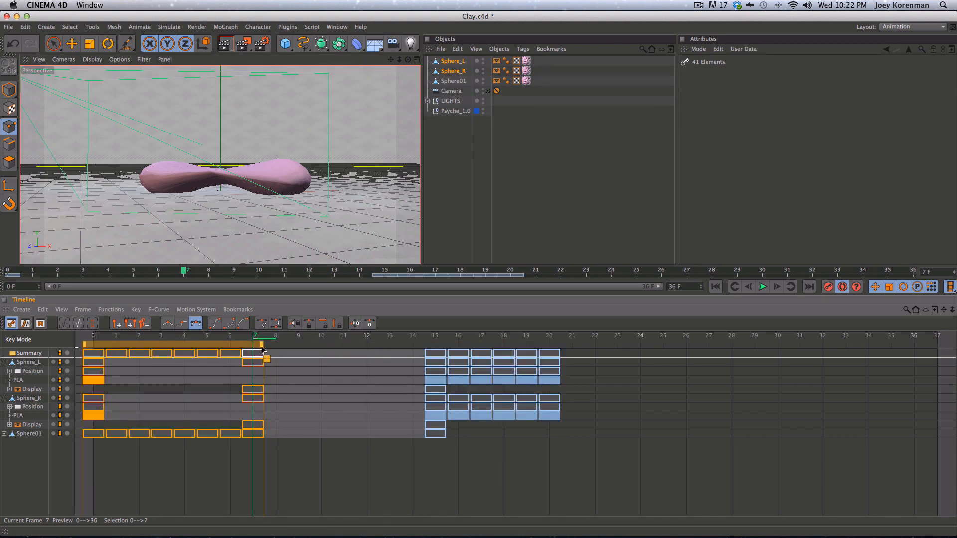
drag(262, 348, 332, 349)
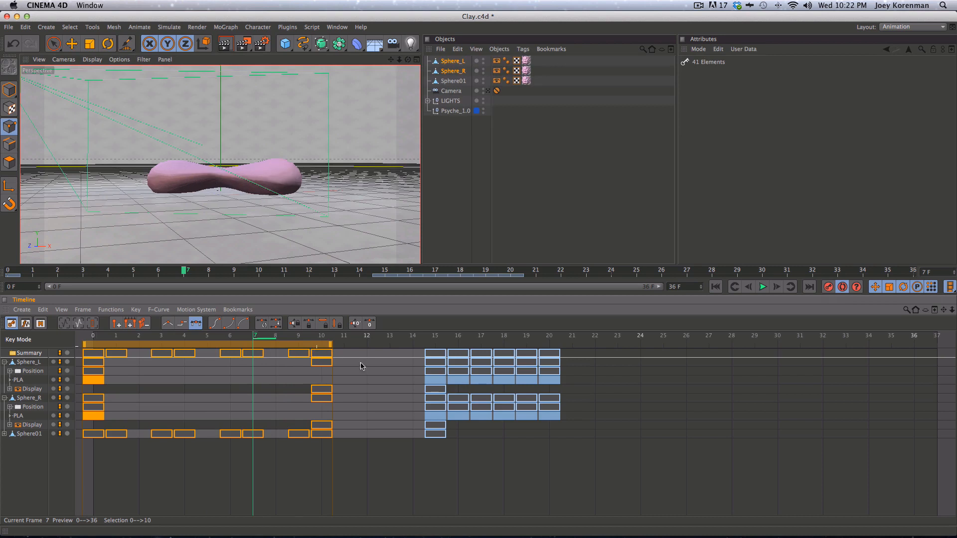
drag(419, 463, 604, 345)
drag(440, 361, 349, 361)
click(392, 453)
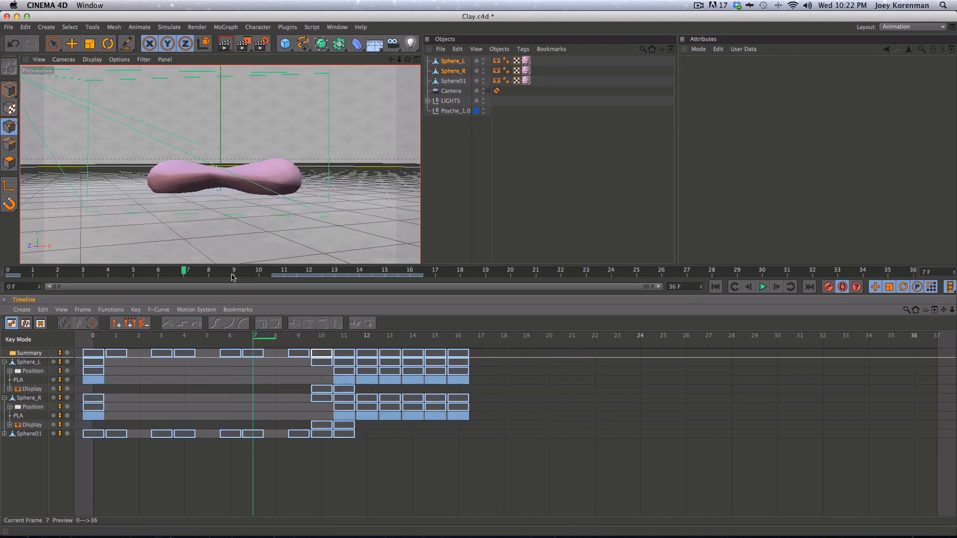
Play the retimed animation twice, once more from frame 0, to review the slower stretch and the split
key(F8)
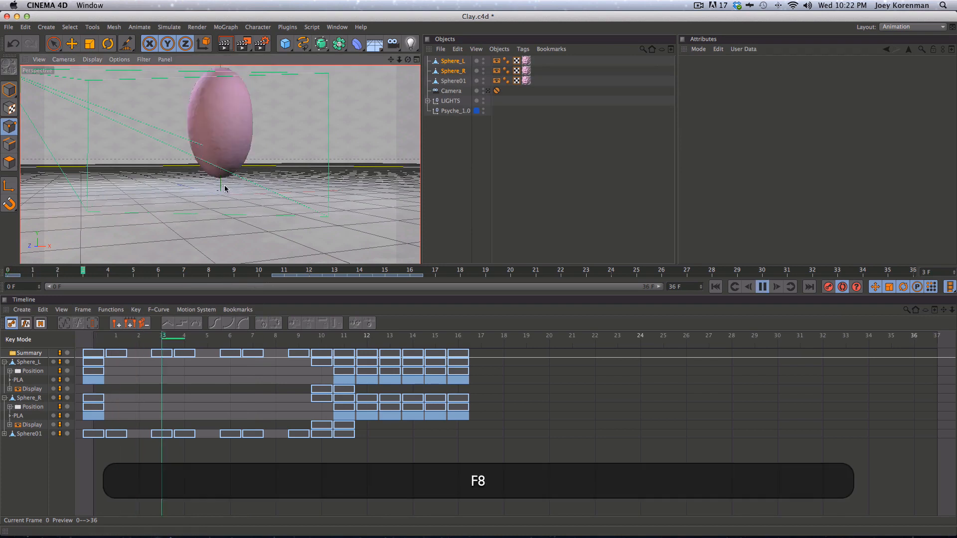
key(F8)
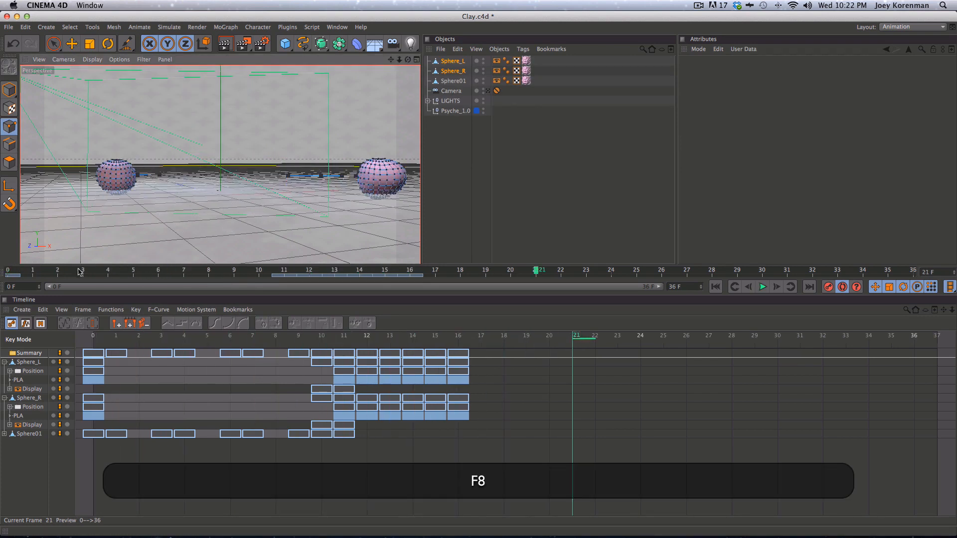
click(8, 270)
key(F8)
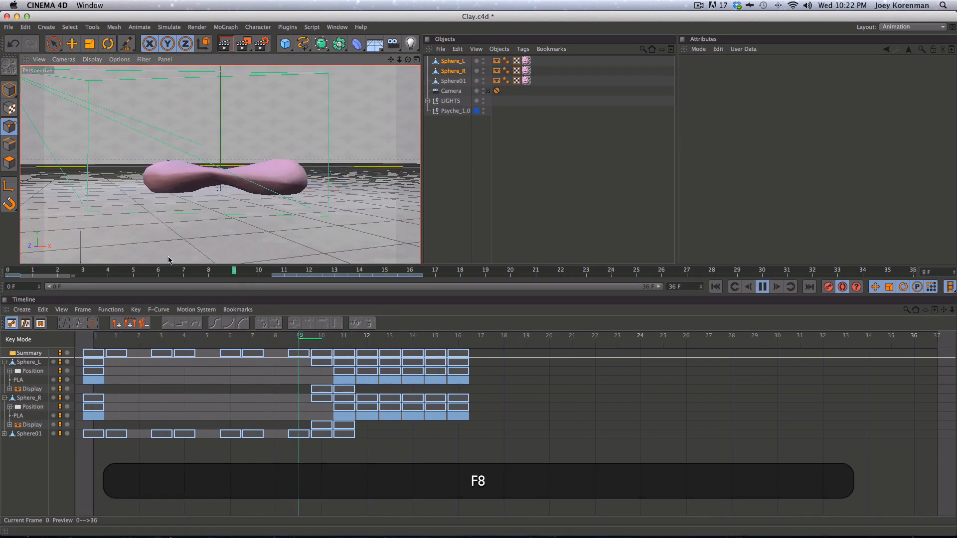
key(F8)
Look through the scene Camera at frame 0 and delete its protection tag
click(497, 105)
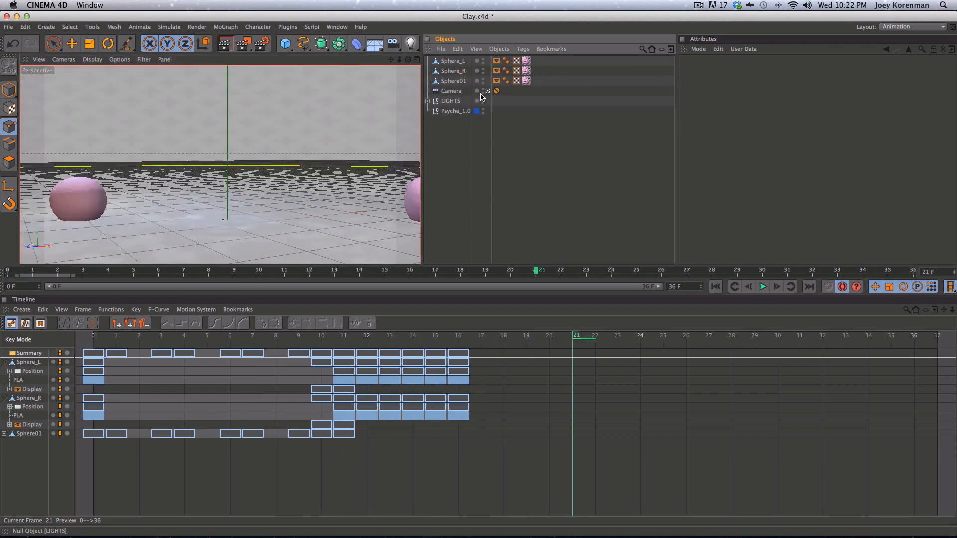
drag(102, 264, 13, 272)
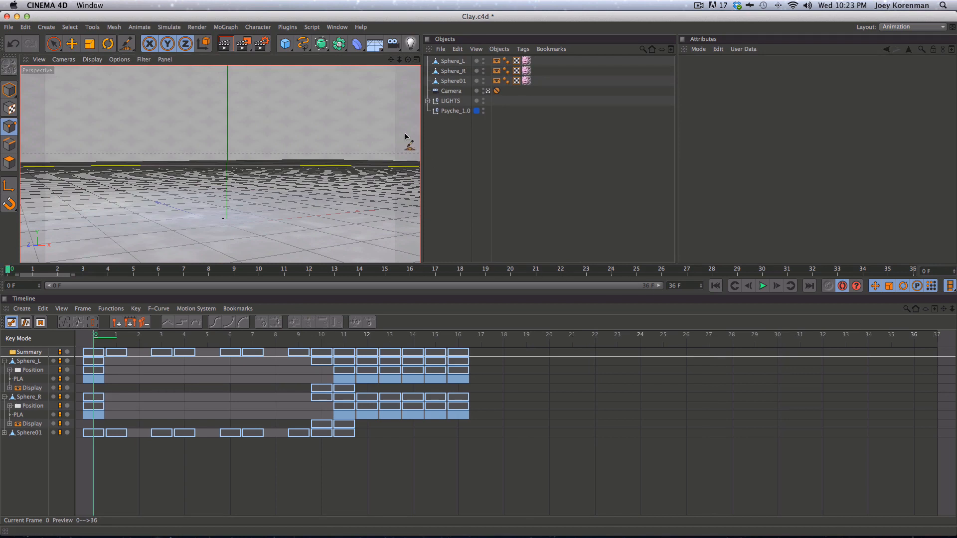
click(449, 91)
click(496, 91)
key(BackSpace)
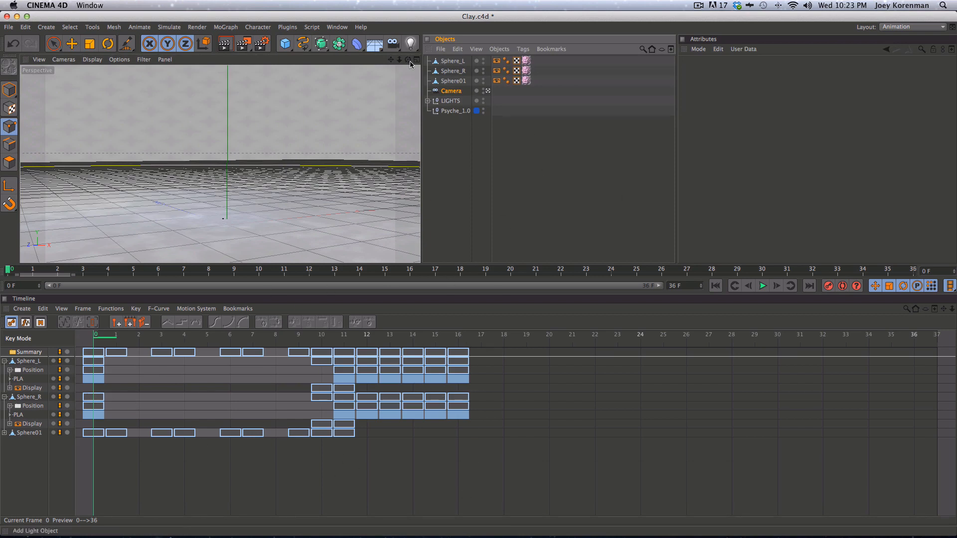
Keyframe the Camera at frame 0, and at frame 20 pull it back and turn it to frame both balls, recording a second key
click(450, 92)
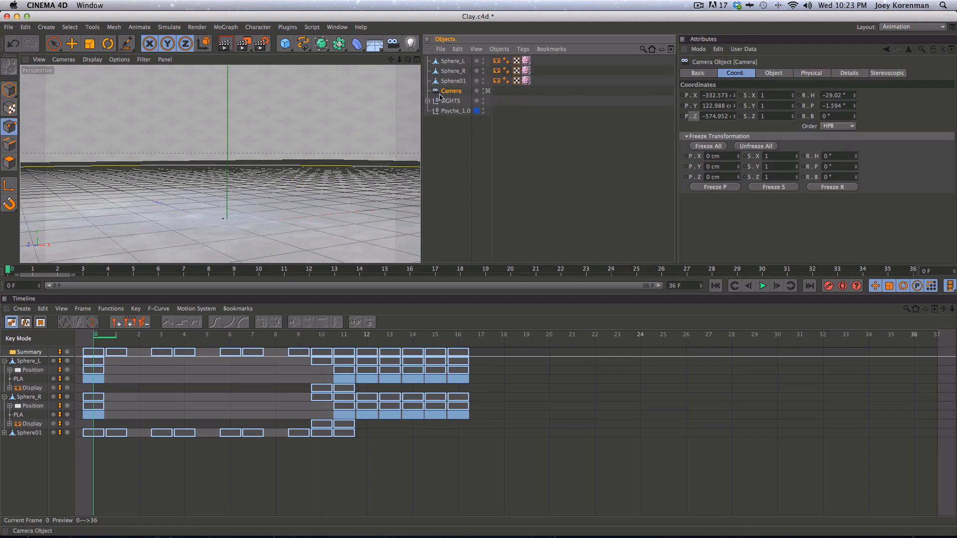
key(F9)
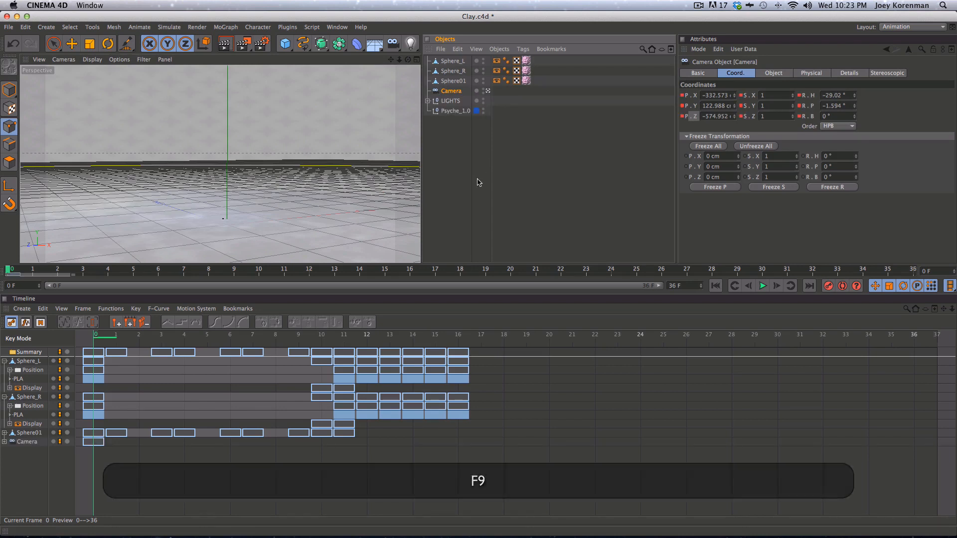
drag(12, 272, 505, 285)
key(2)
drag(327, 176, 324, 185)
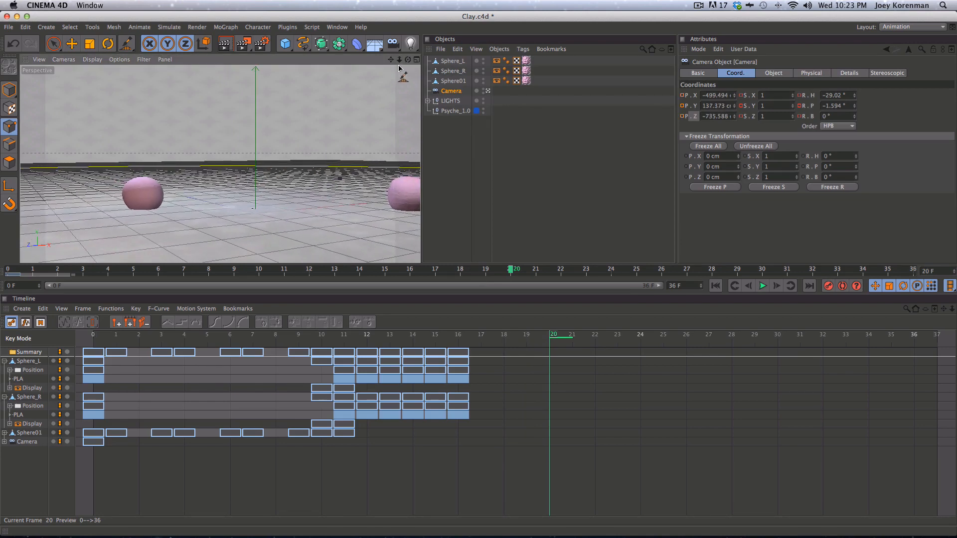
drag(407, 63, 418, 64)
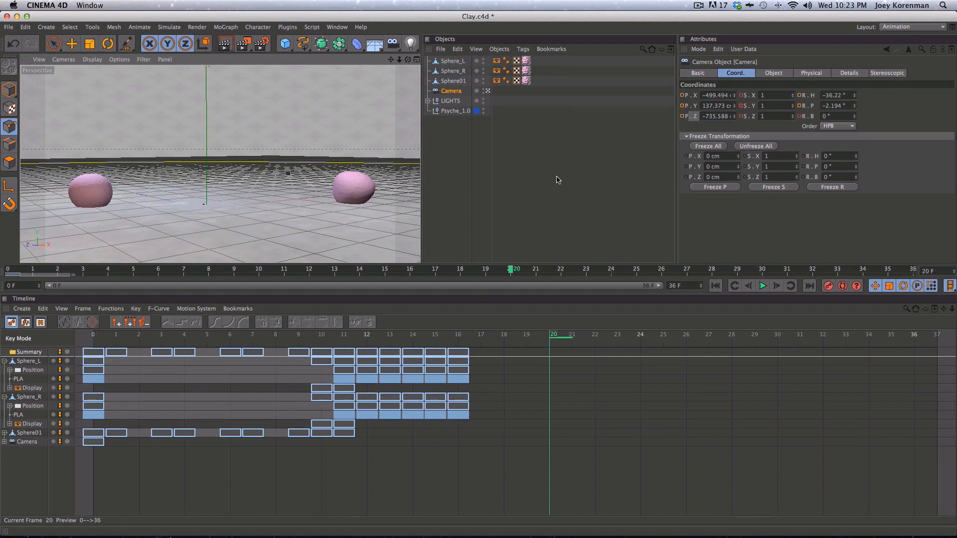
key(F9)
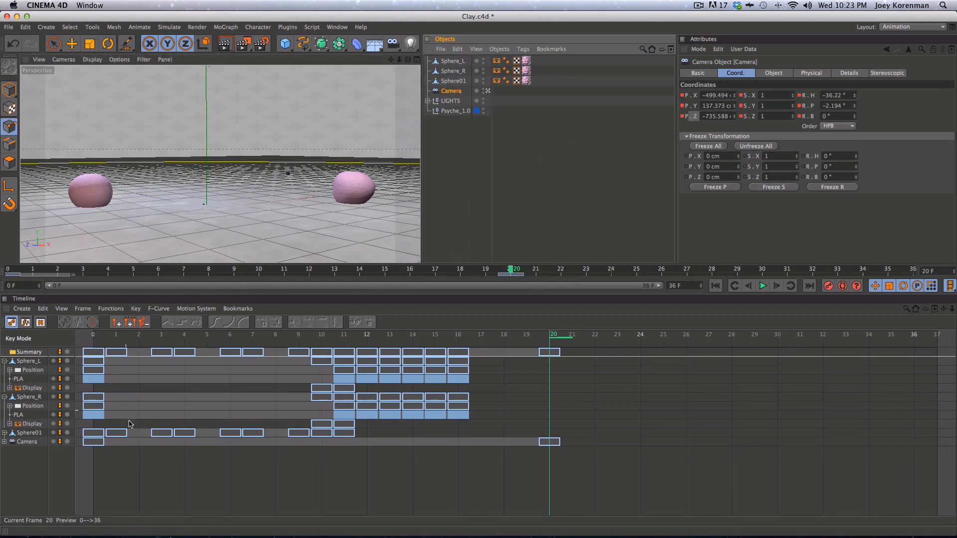
Show the Camera's animation curves in F-curve mode and delete its Scale track
click(259, 460)
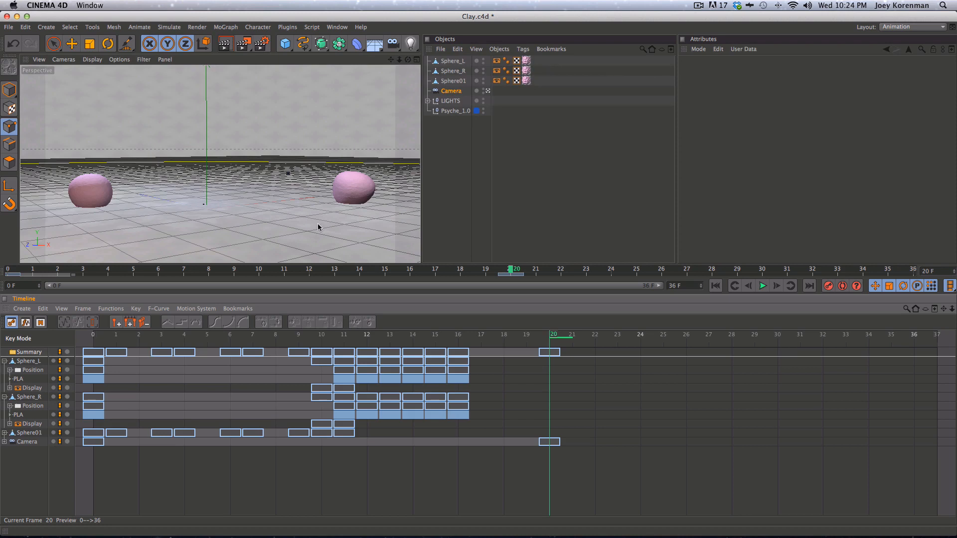
click(26, 443)
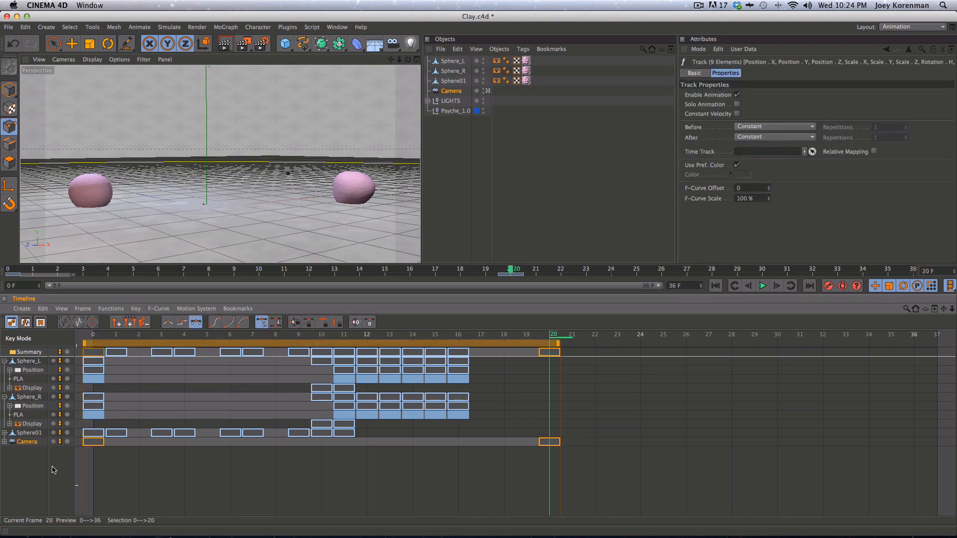
key(space)
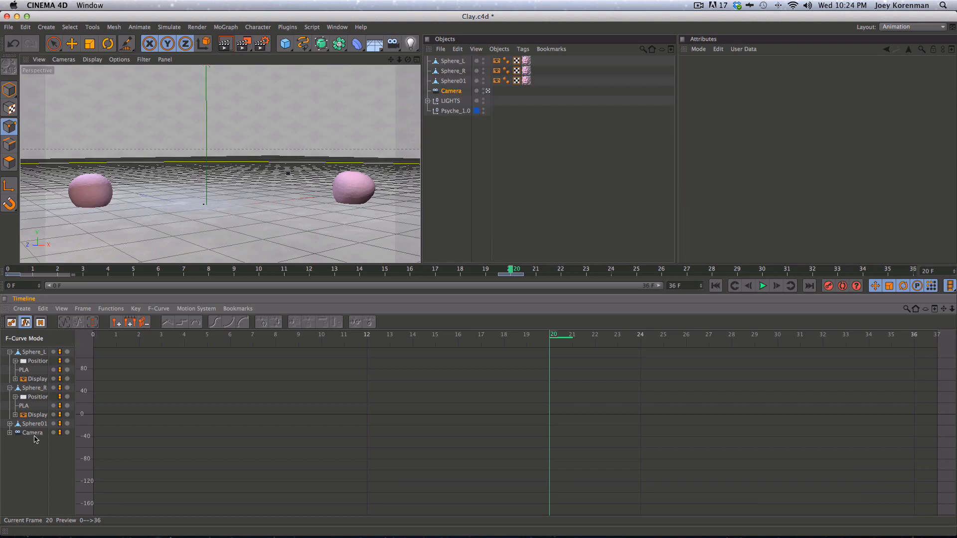
click(31, 432)
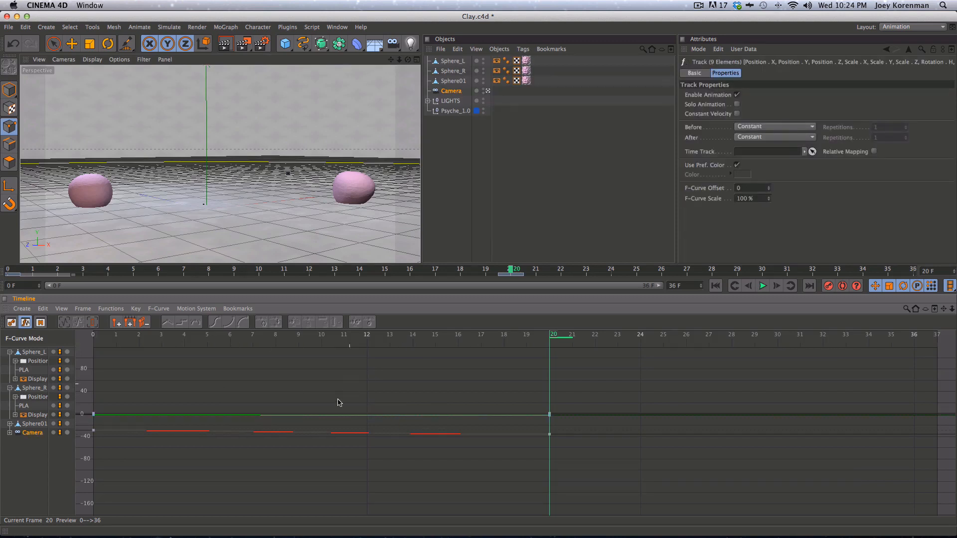
click(9, 433)
click(34, 451)
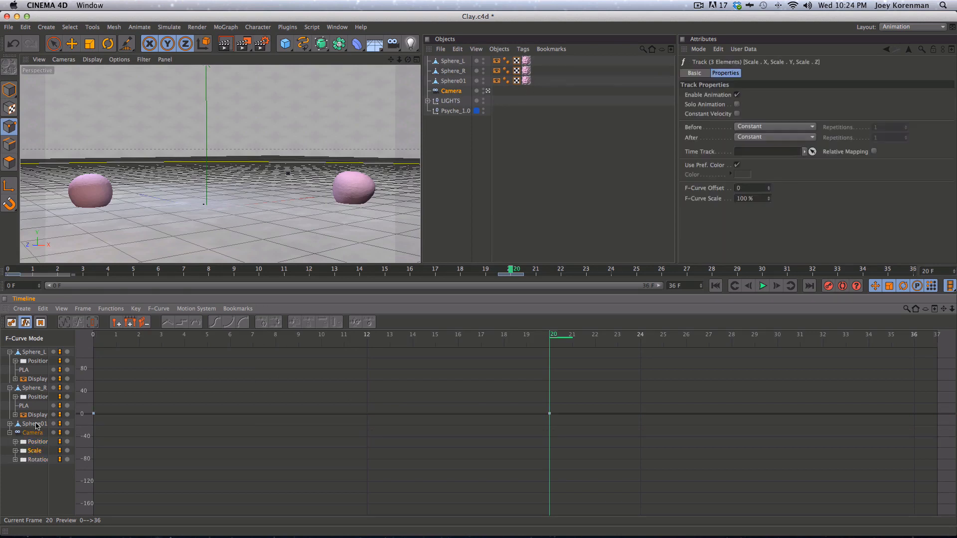
key(BackSpace)
Examine the Camera's Position and Rotation tracks in the F-curve and key views for their keys
click(40, 451)
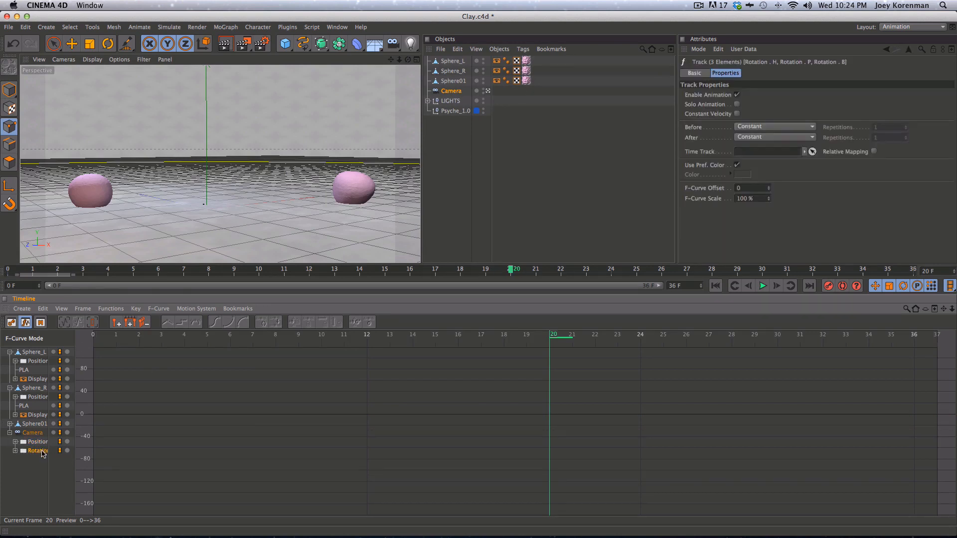
click(15, 451)
click(36, 461)
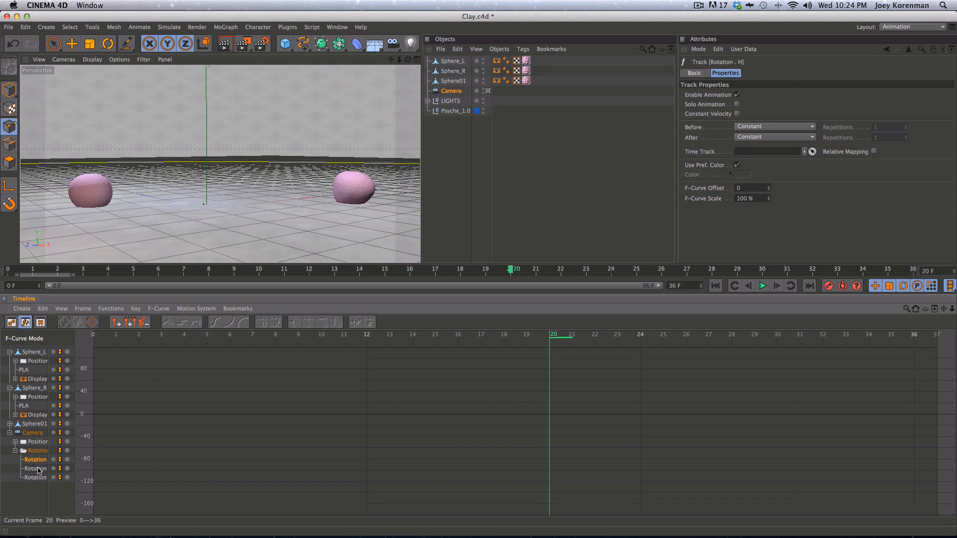
key(h)
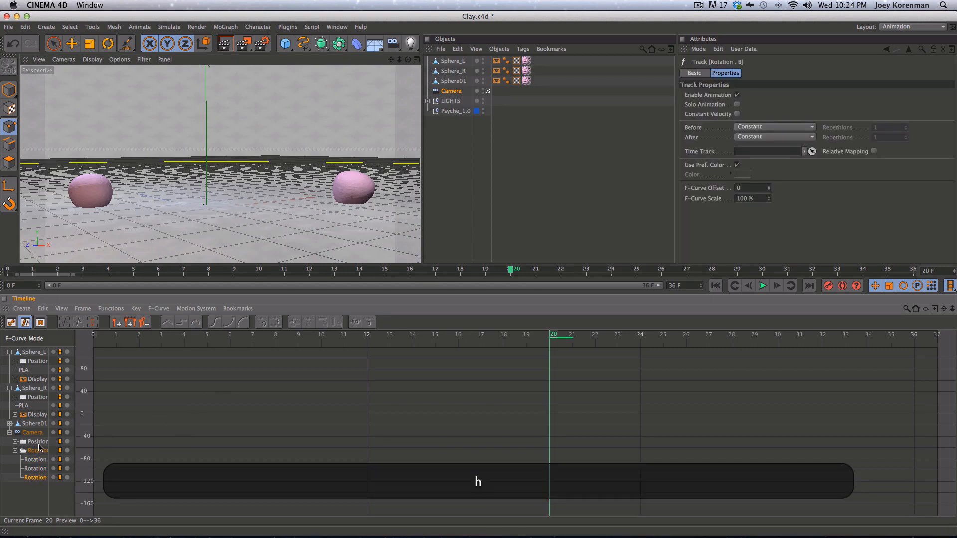
click(38, 442)
click(32, 435)
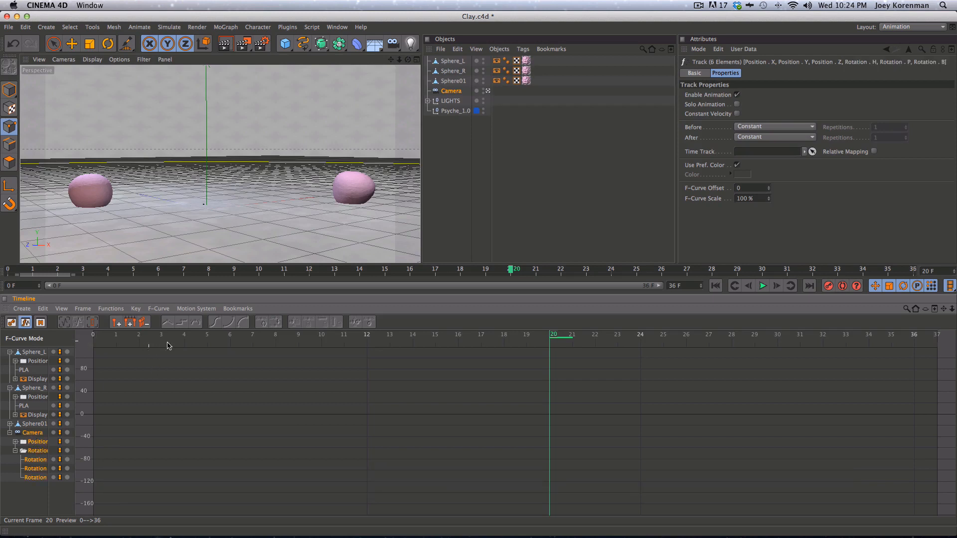
drag(1, 92, 5, 92)
click(13, 91)
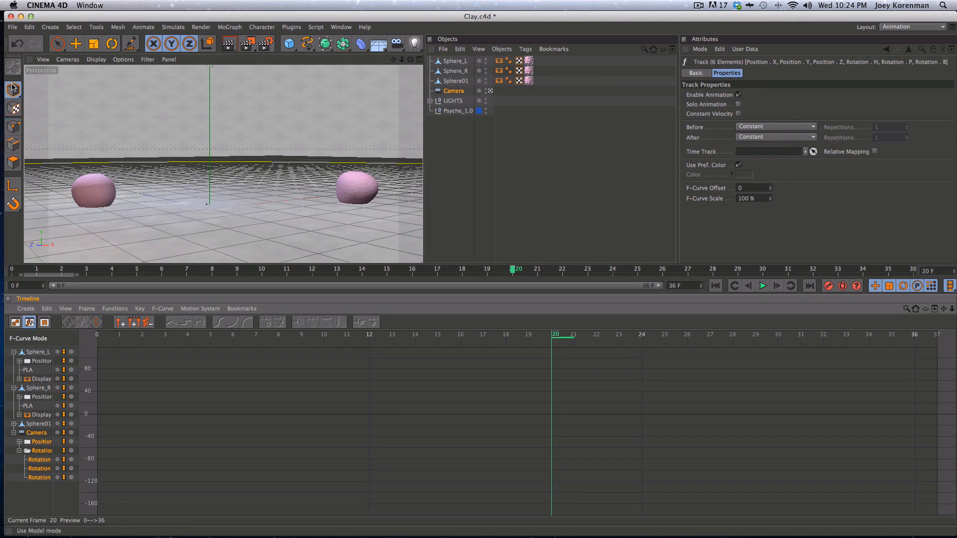
click(41, 450)
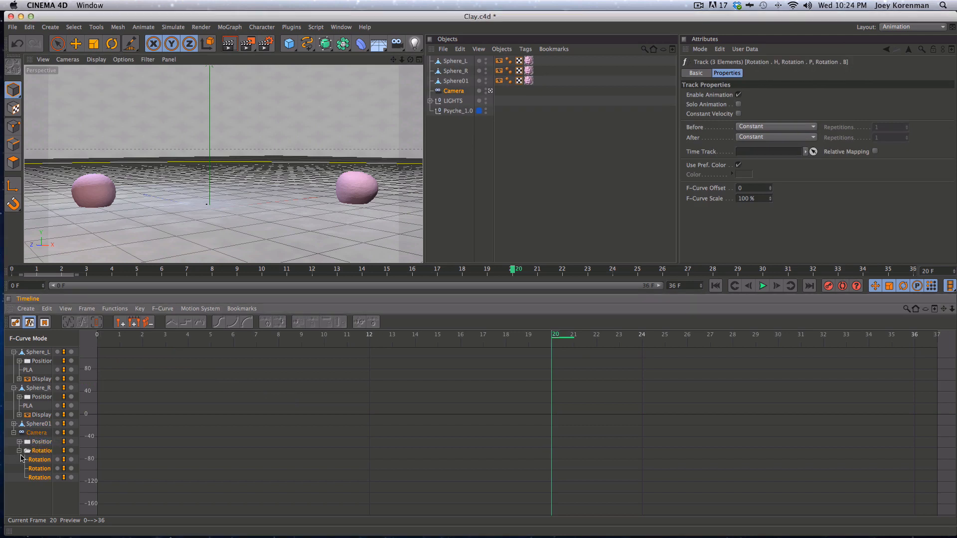
click(468, 150)
key(space)
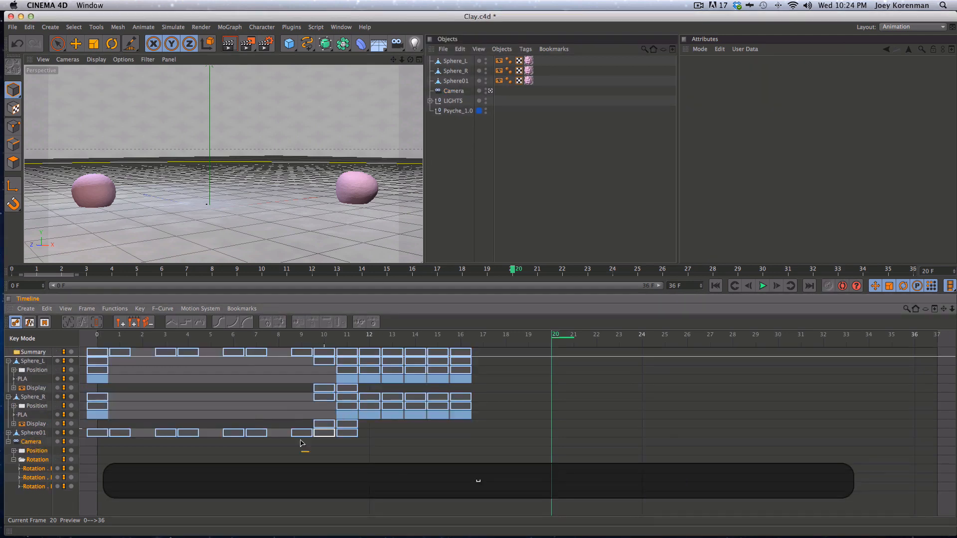
Undo the recent edits back to before the Camera's Scale track was deleted
key(super+z)
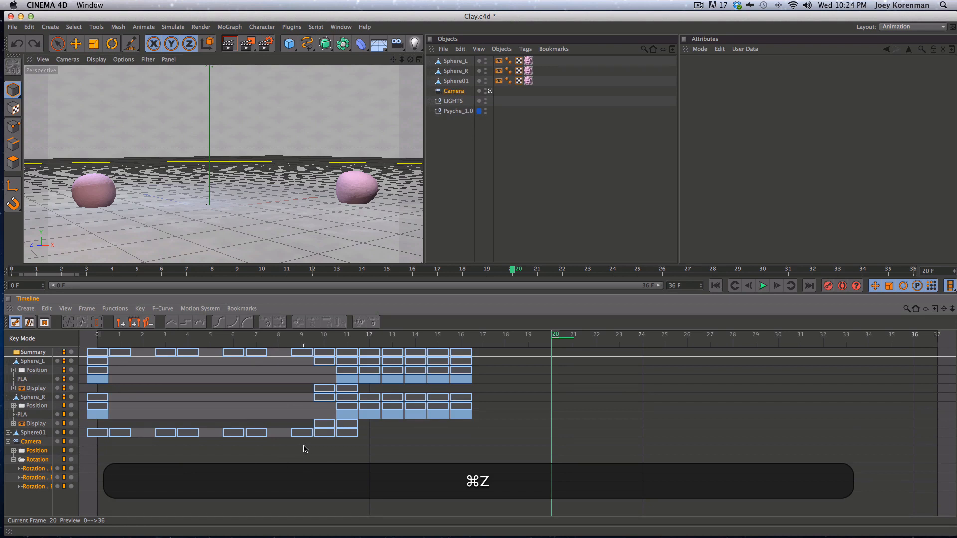
key(super+z)
key(super+z)
key(super+z)
key(super+z)
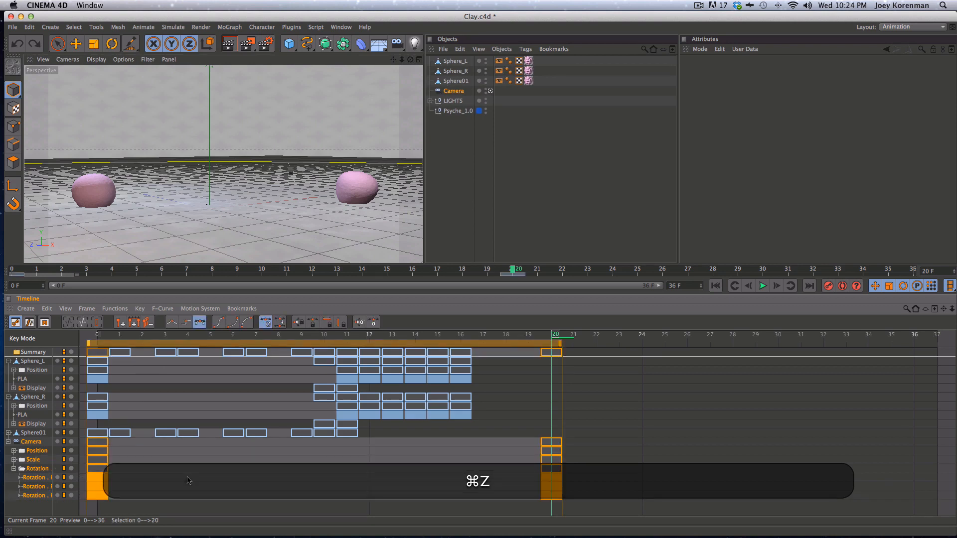
Delete only the Camera's Scale track and display its Position curves in F-curve mode
click(666, 458)
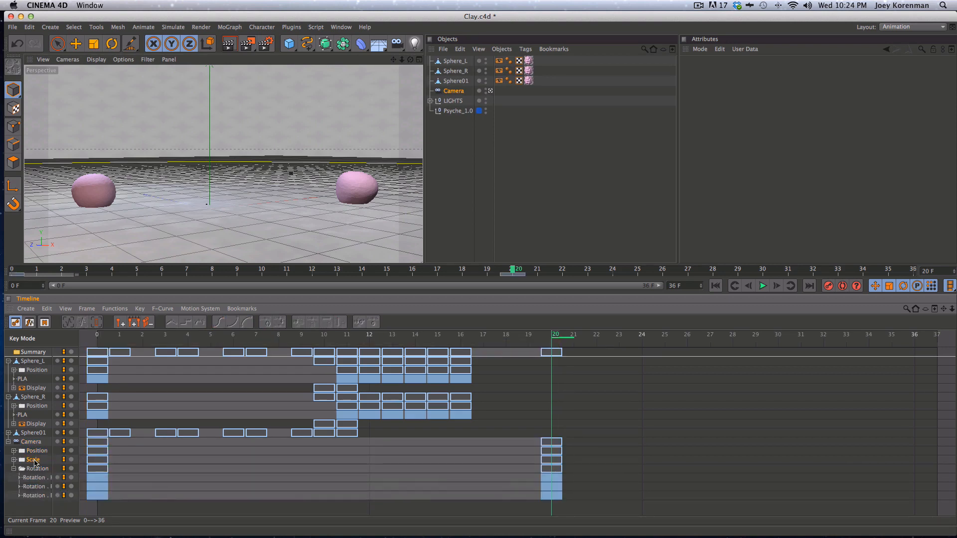
click(33, 460)
key(BackSpace)
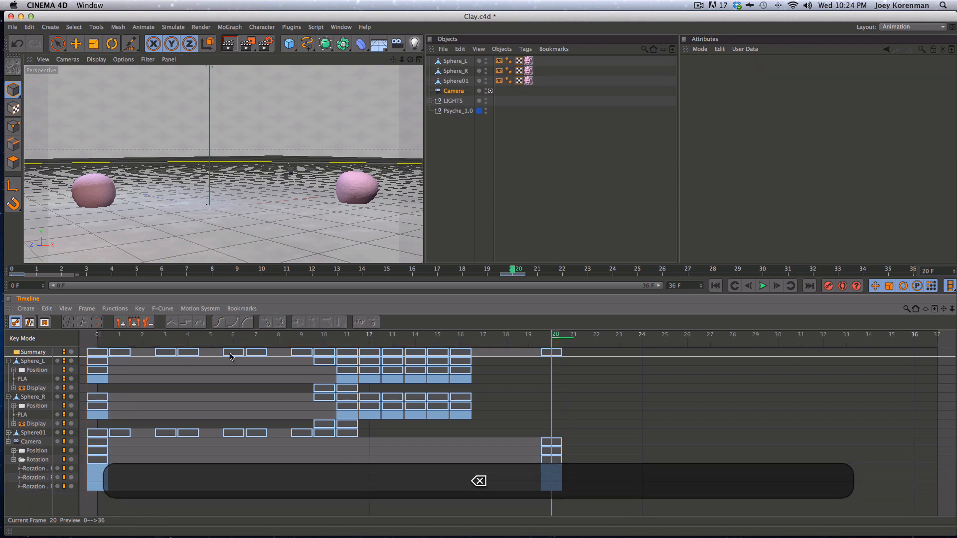
key(Tab)
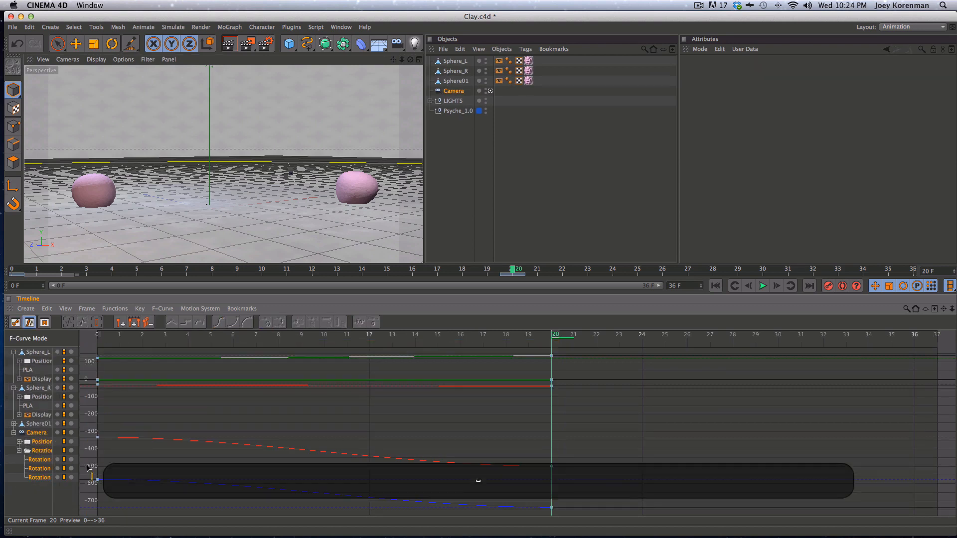
click(44, 454)
click(46, 442)
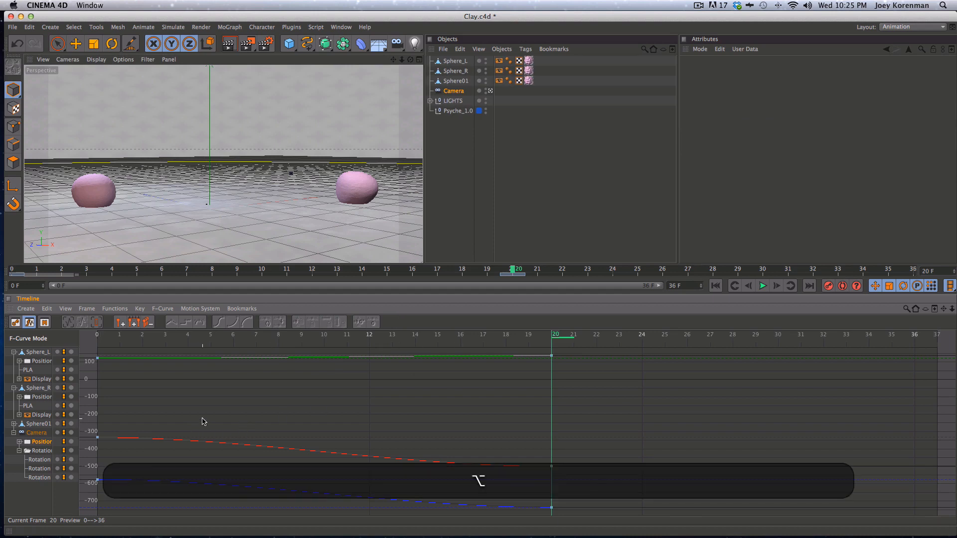
Set the Camera's Position keys to linear interpolation in key mode
alt+click(50, 443)
key(Tab)
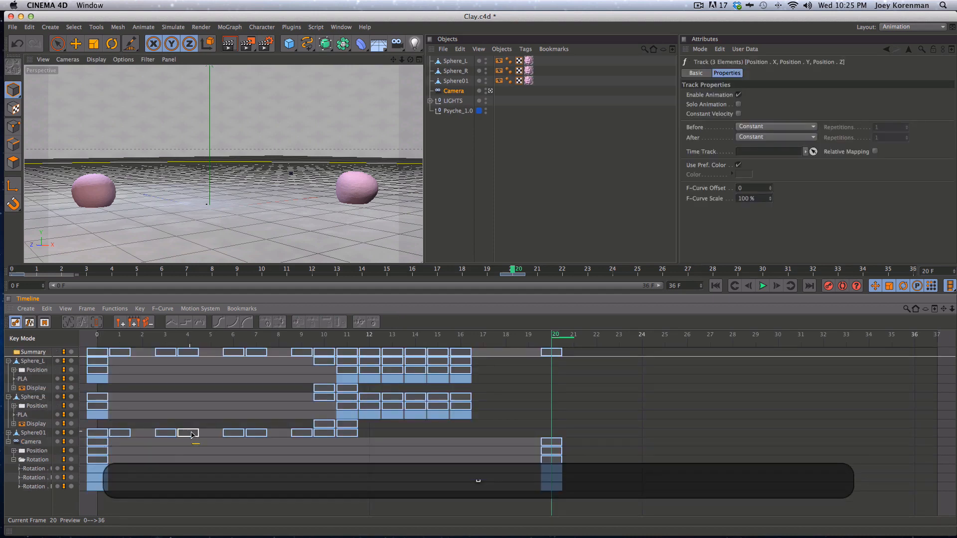
click(195, 441)
click(33, 452)
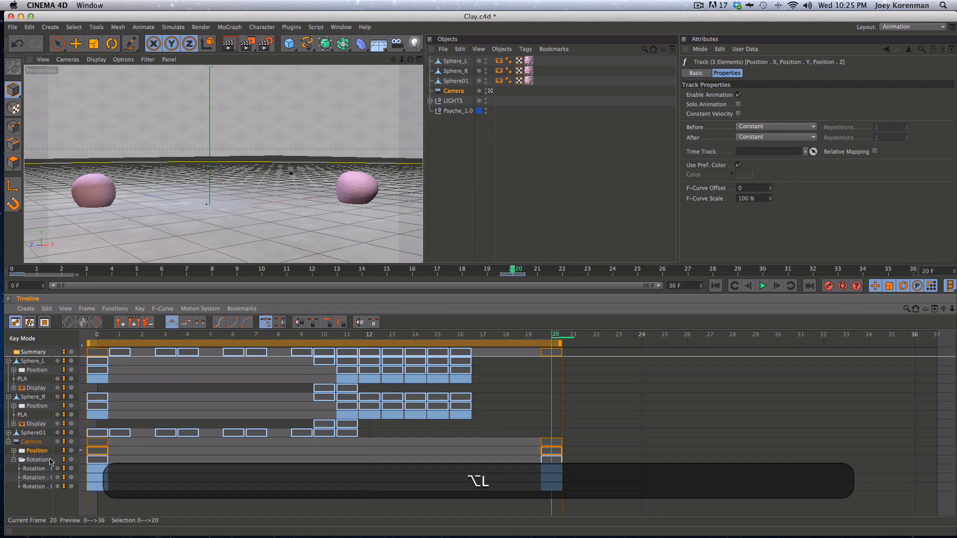
Set the Camera's Rotation keys to linear interpolation
alt+click(40, 460)
key(alt+l)
click(226, 489)
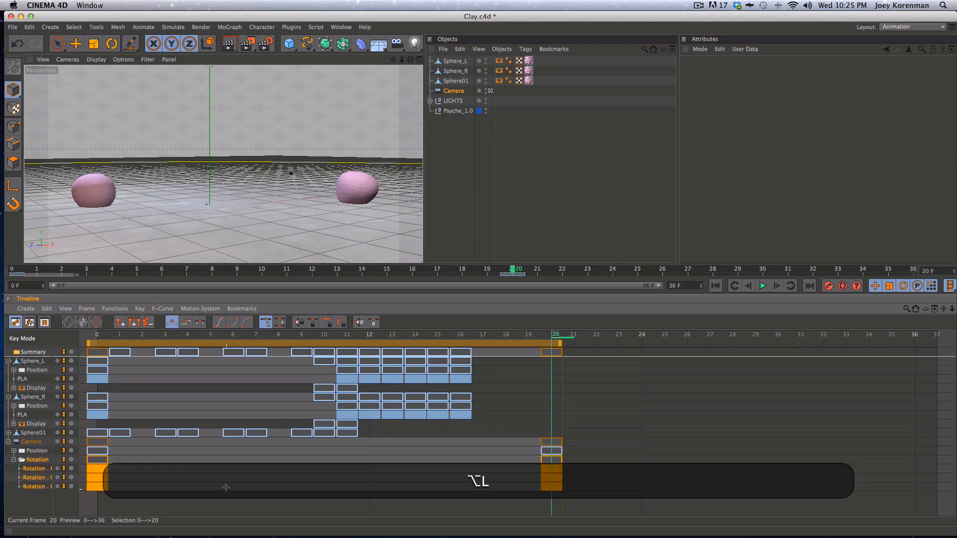
Compare the Camera's Position and Rotation curves in F-curve mode, then return to key mode
key(Tab)
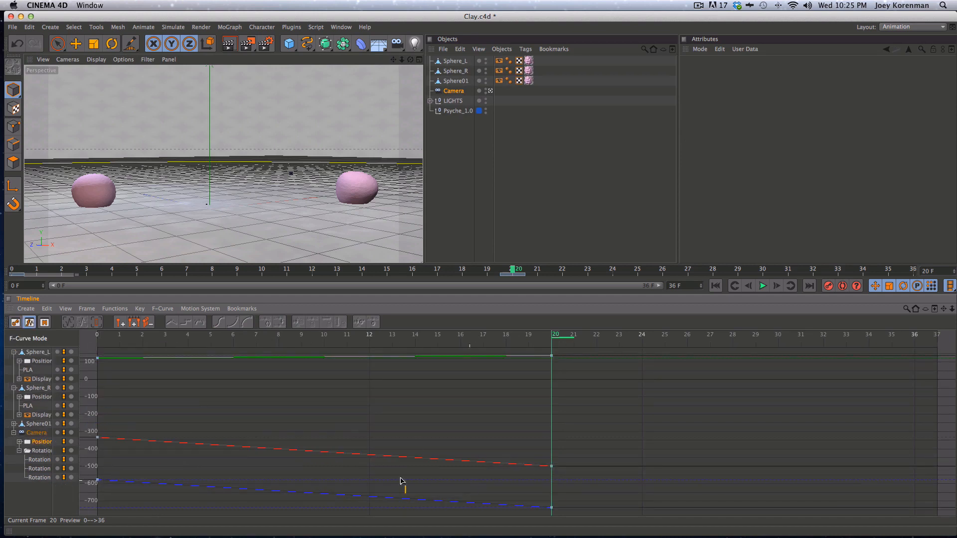
click(42, 451)
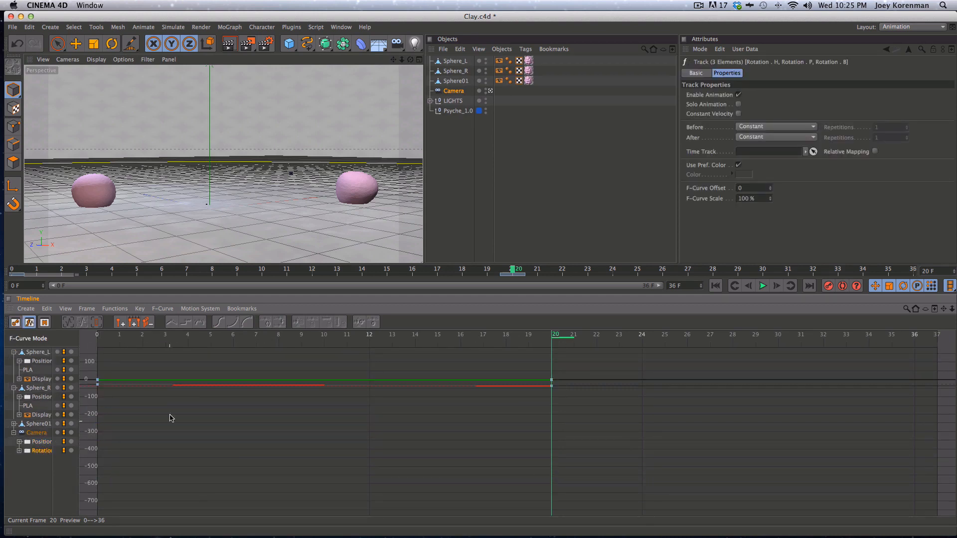
click(41, 442)
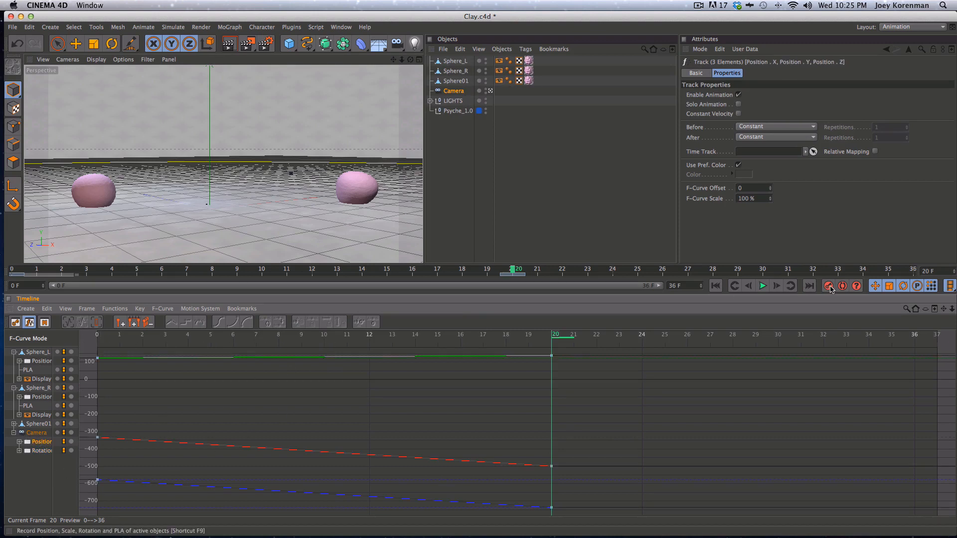
click(40, 461)
click(38, 445)
key(space)
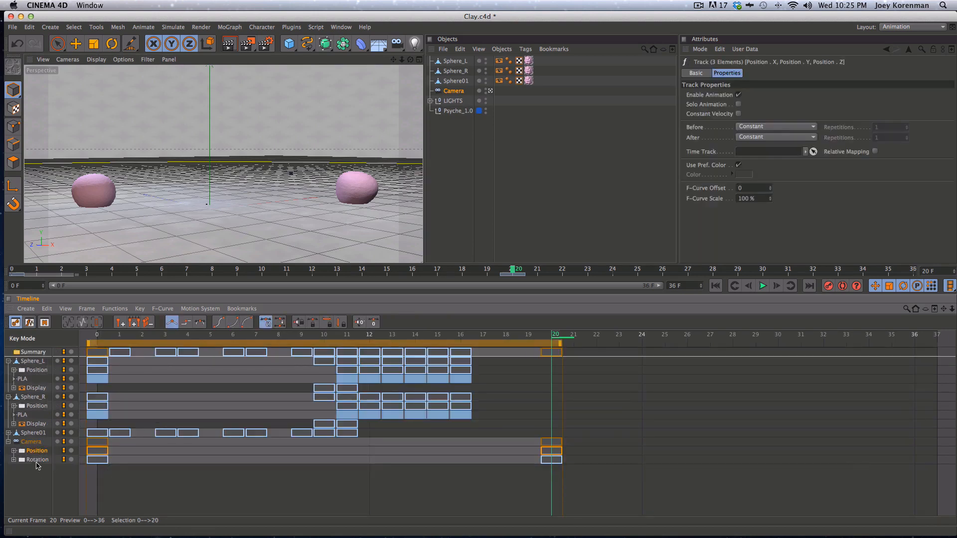
Add keys at frame 3 to both the Camera's Position and Rotation tracks
click(63, 467)
drag(144, 337, 174, 338)
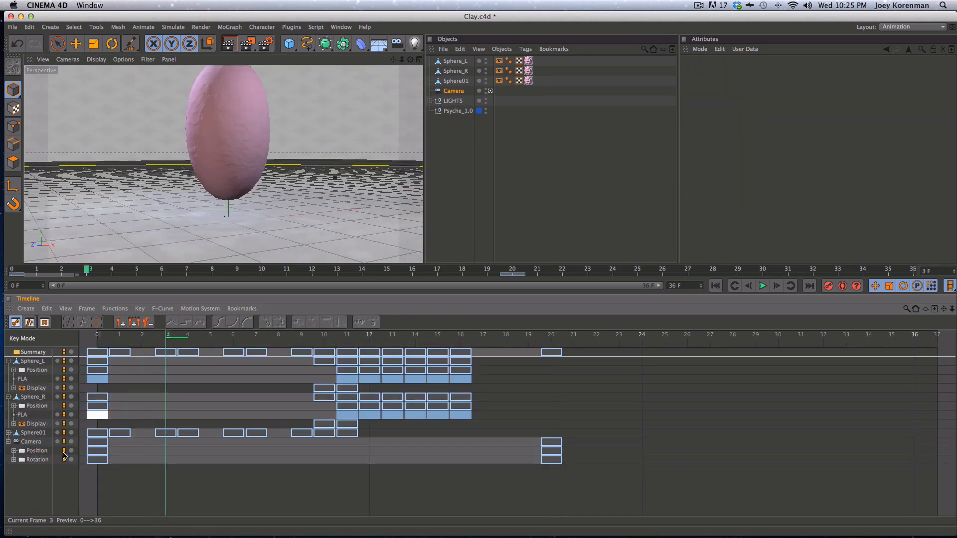
drag(47, 478, 29, 449)
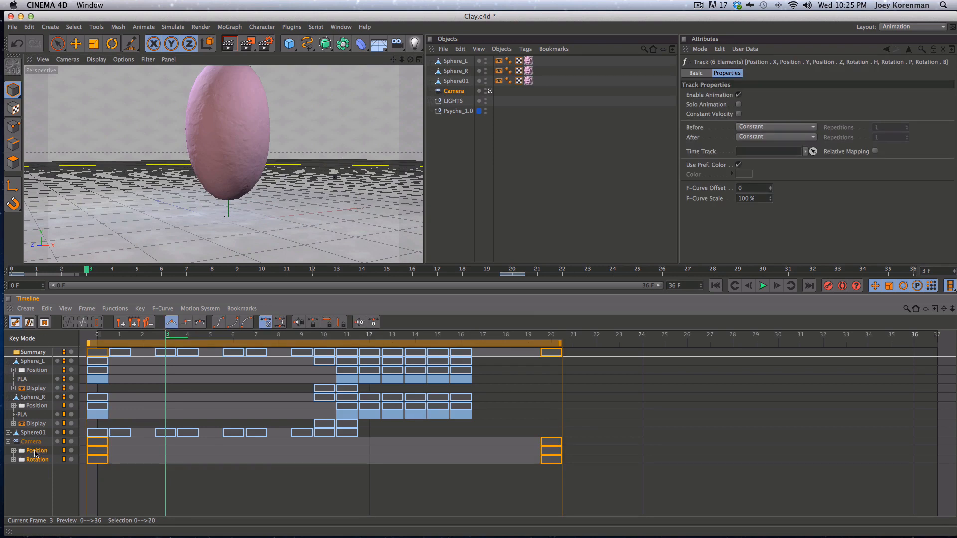
click(26, 309)
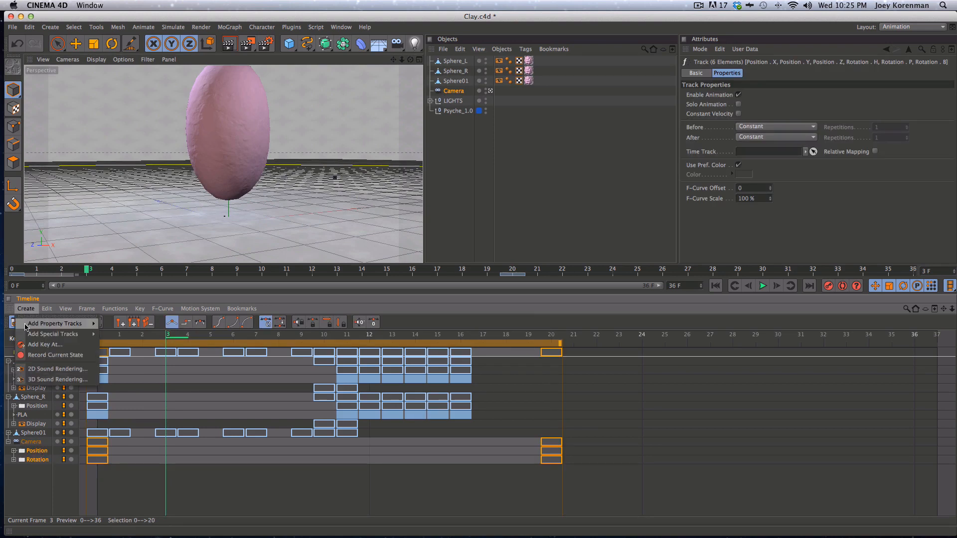
click(31, 345)
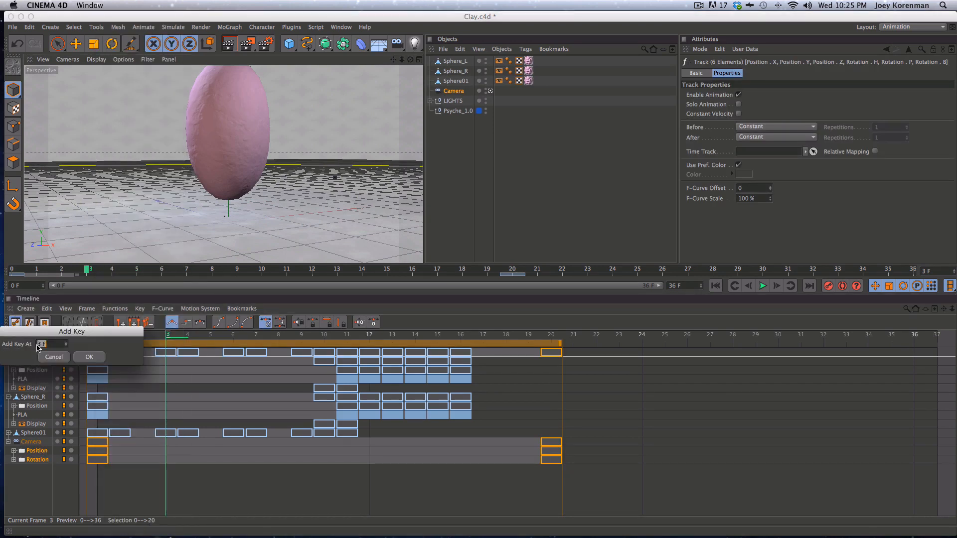
click(82, 360)
Add further keys to the Camera's Position and Rotation tracks at frames 10 and 16
drag(224, 337, 324, 337)
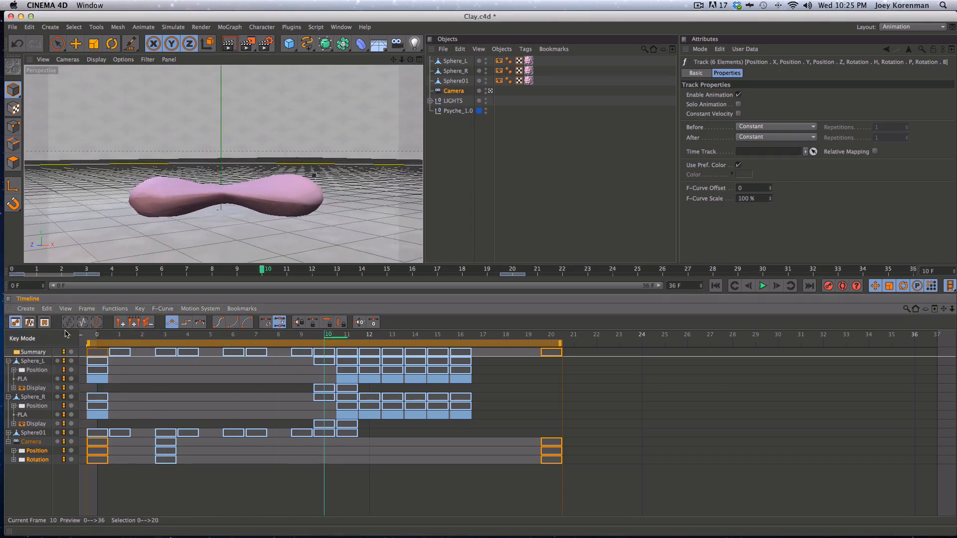
click(26, 309)
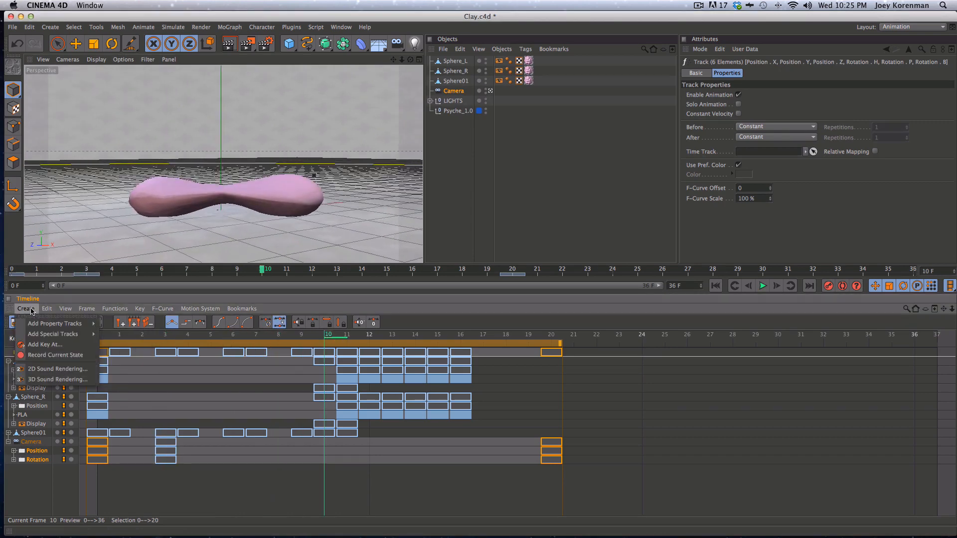
click(40, 345)
key(Return)
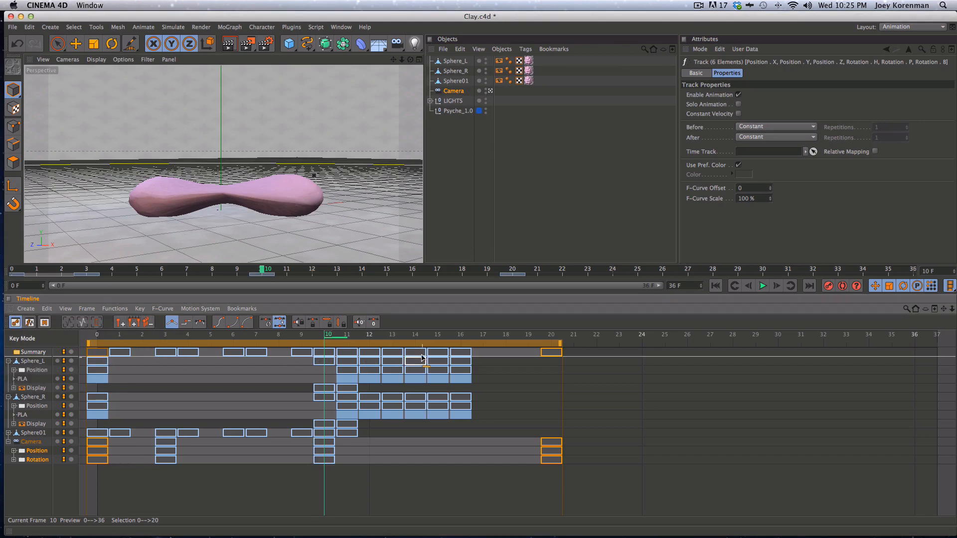
drag(424, 334, 460, 335)
click(25, 308)
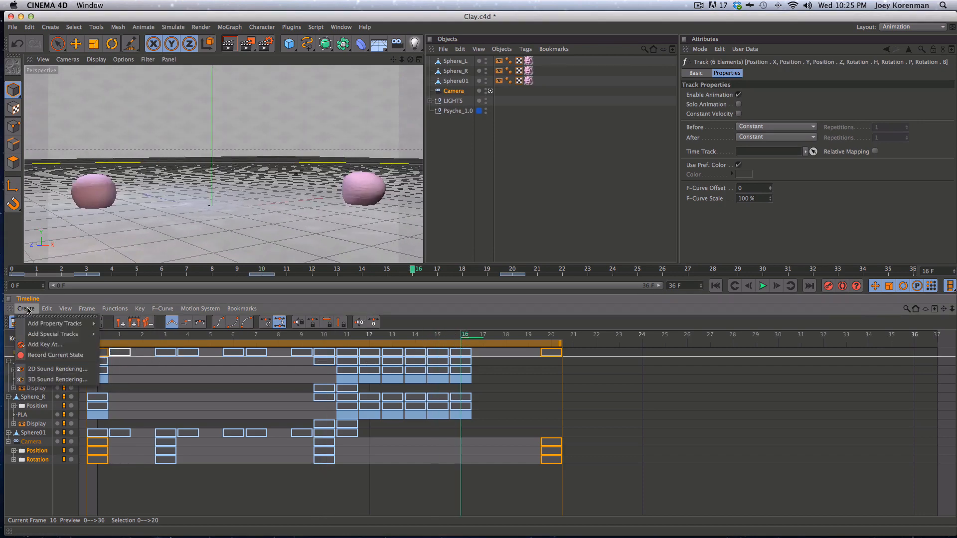
click(45, 345)
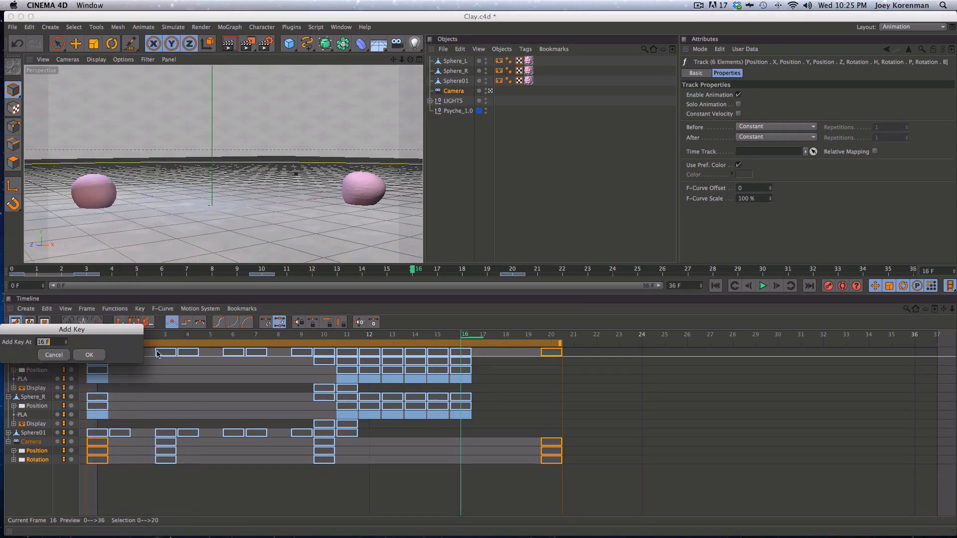
click(89, 355)
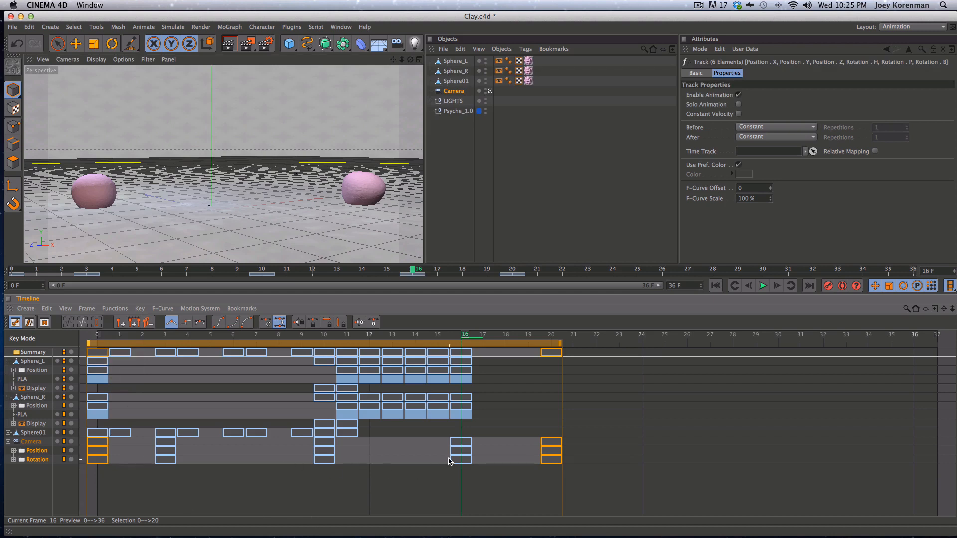
Stagger the Camera's keys, moving Position keys to frames 1, 5, 9, 14 and 19 and Rotation keys to frames 4 and 11
drag(452, 451, 416, 455)
click(463, 461)
drag(330, 451, 352, 461)
click(331, 461)
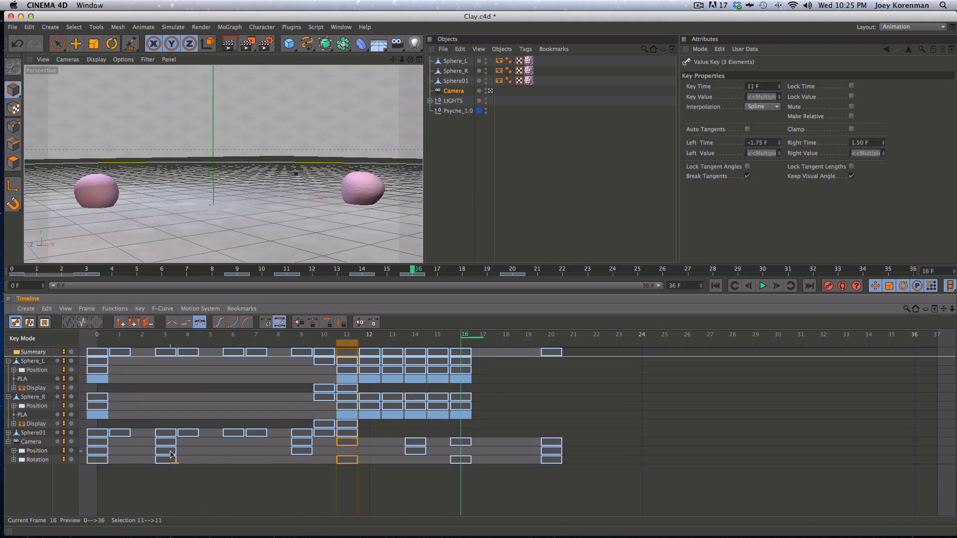
drag(171, 452, 191, 461)
drag(551, 450, 528, 451)
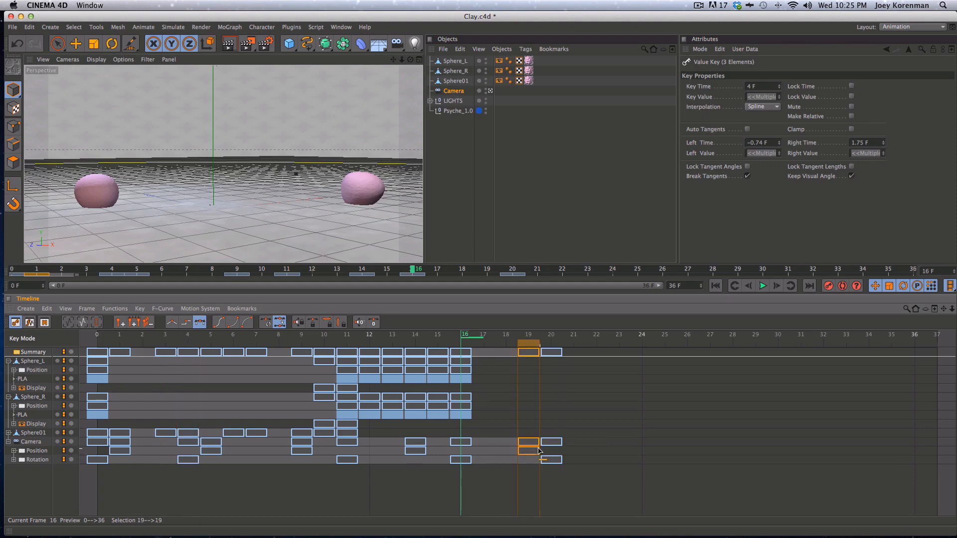
Enlarge the timeline and play the animation from frame 0 to check the staggered camera move
drag(88, 264, 46, 254)
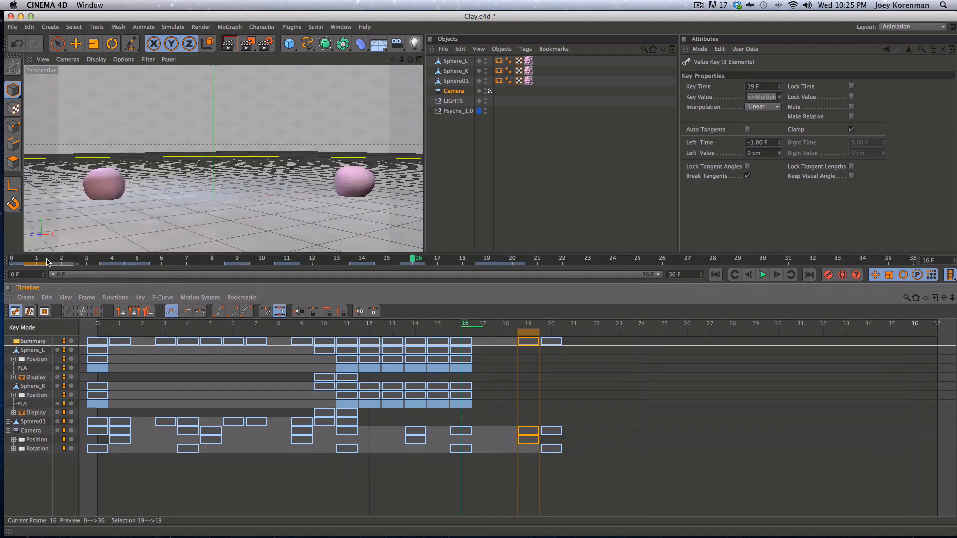
click(12, 259)
key(F8)
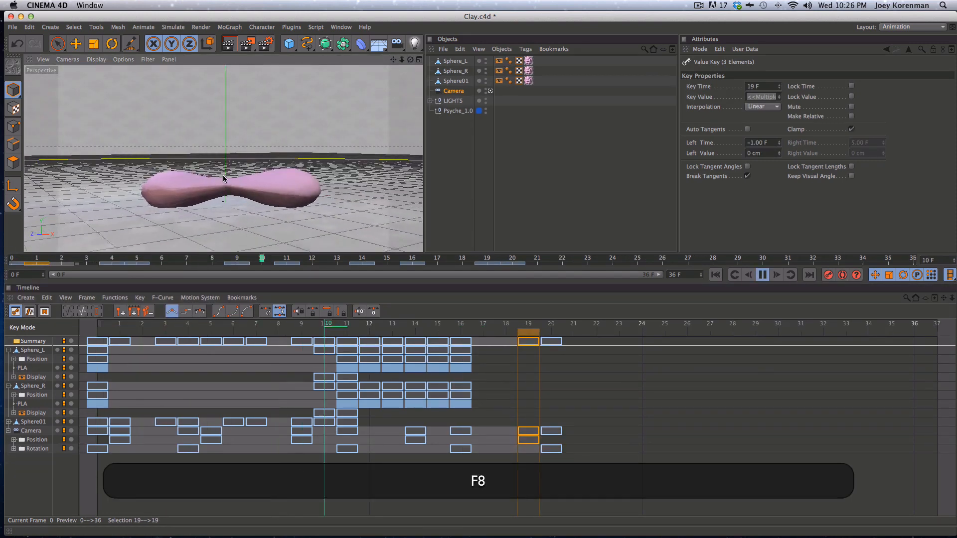
key(F8)
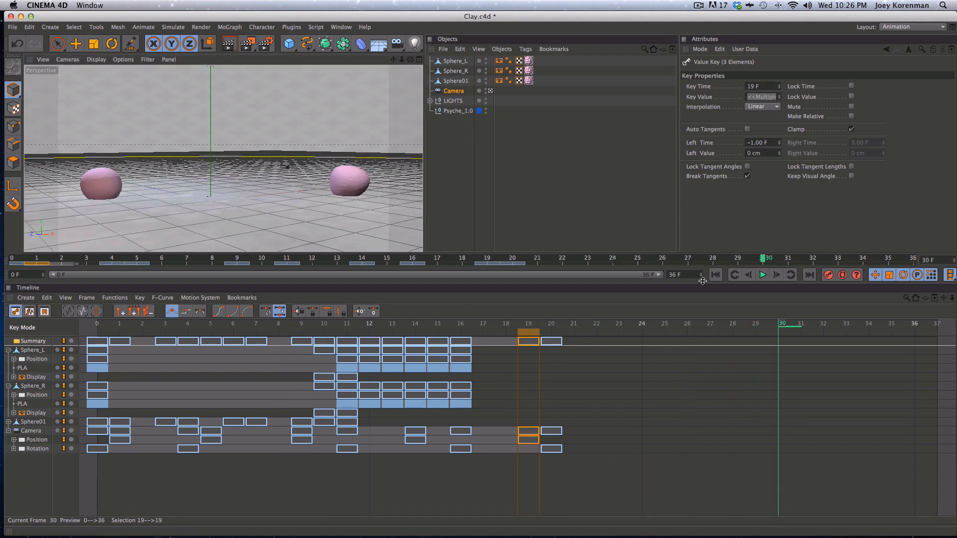
Collapse the Camera, Sphere_L and Sphere_R tracks in the timeline
click(448, 466)
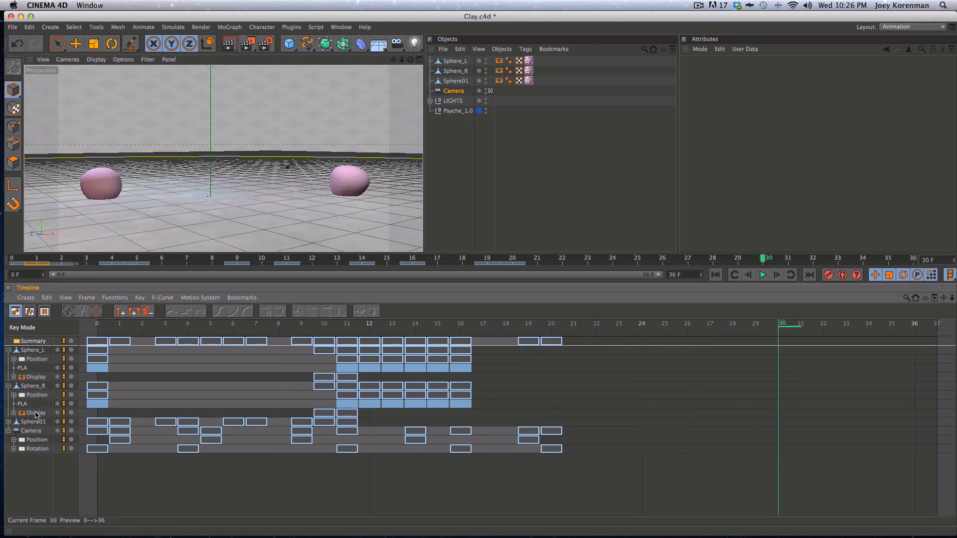
click(8, 431)
click(29, 423)
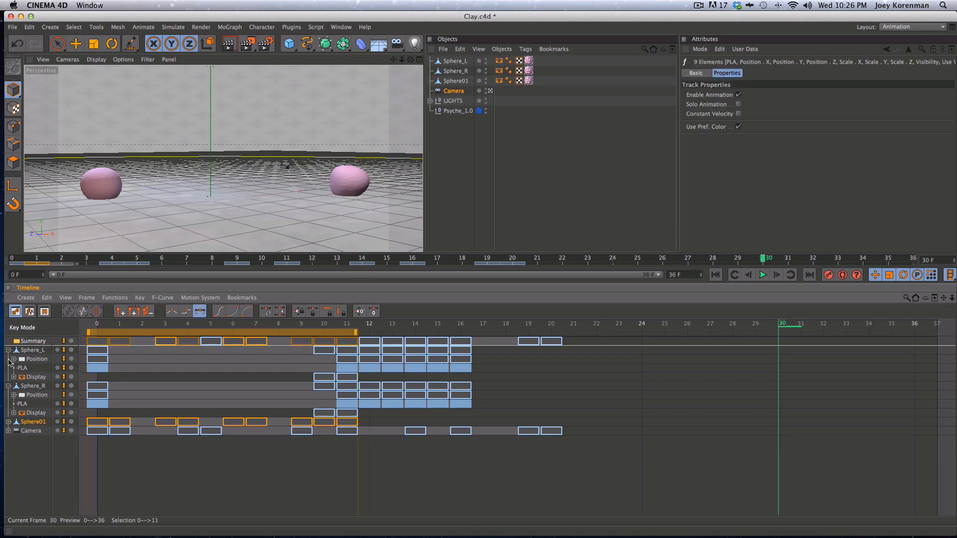
click(8, 350)
click(8, 359)
click(39, 406)
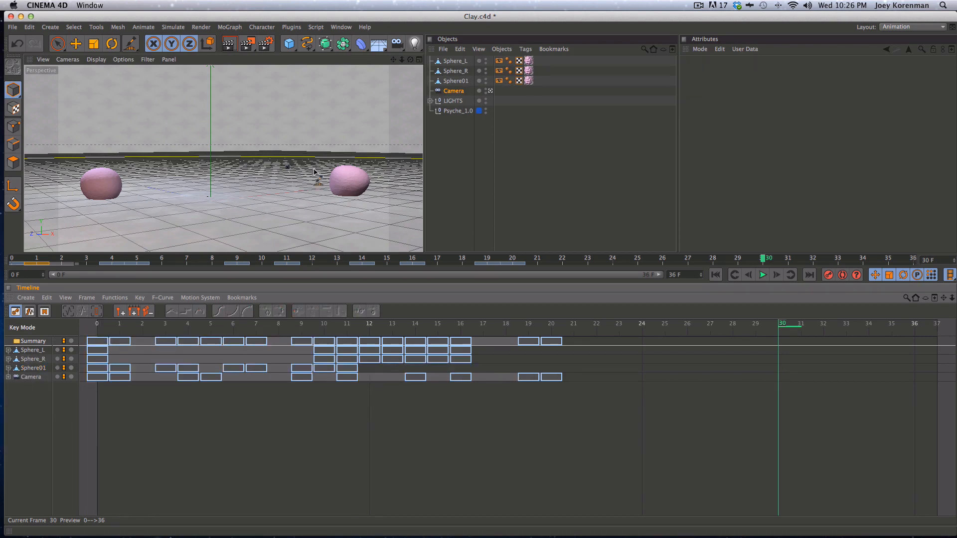
Shift all keys of Sphere_L, Sphere_R and Sphere01 together so they start at frame 7
click(33, 350)
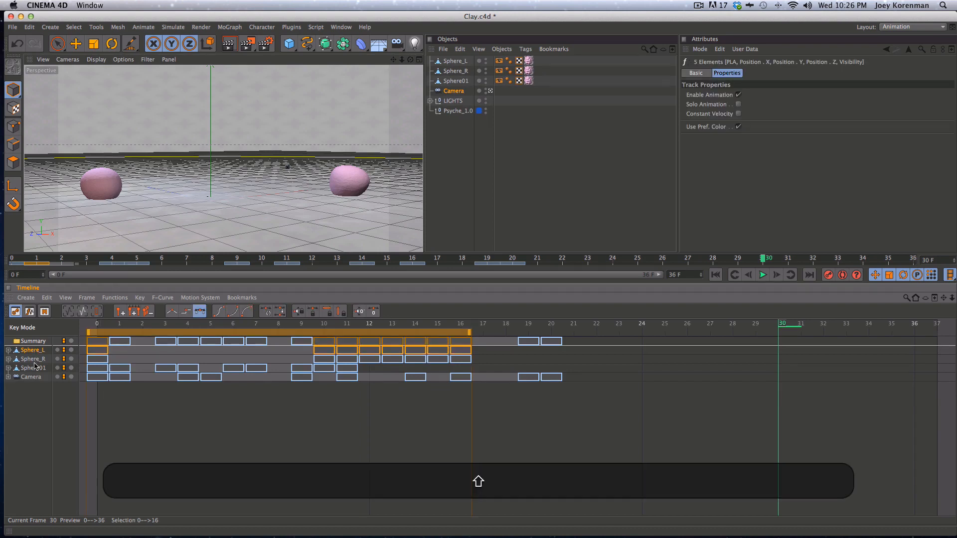
shift+click(34, 367)
drag(129, 333, 274, 340)
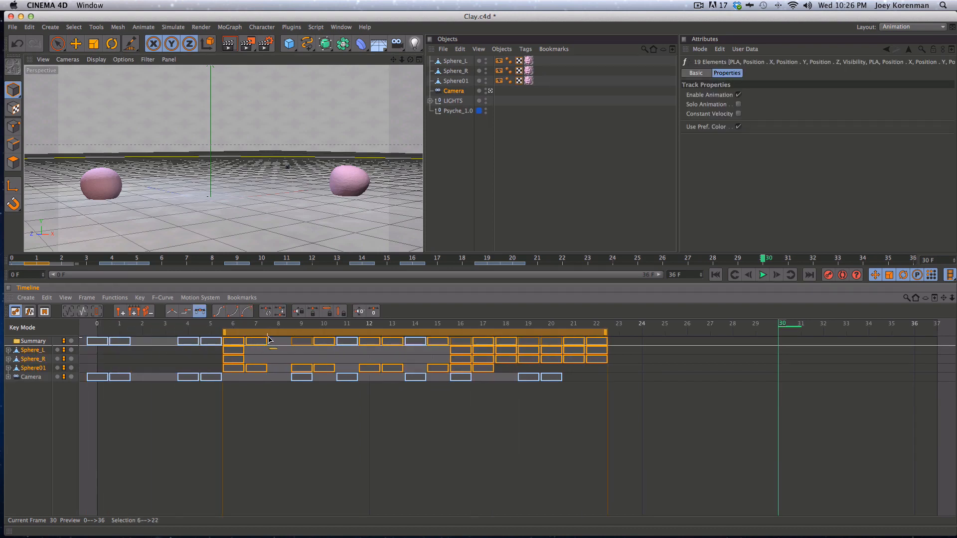
click(260, 405)
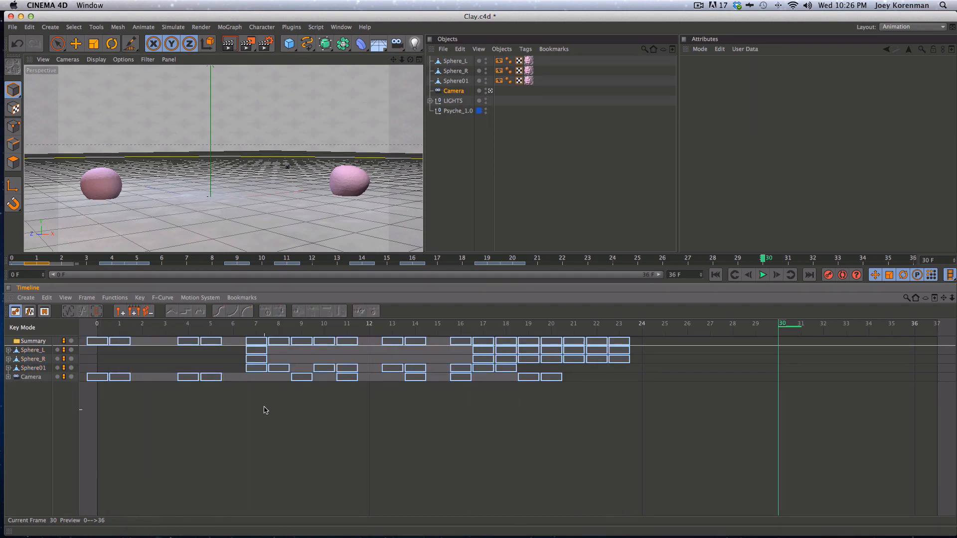
Stretch the Camera's keys so they end at frame 30 and set the preview range's end to frame 30
click(31, 377)
drag(563, 333, 779, 346)
drag(682, 280, 681, 270)
double_click(680, 265)
text(30)
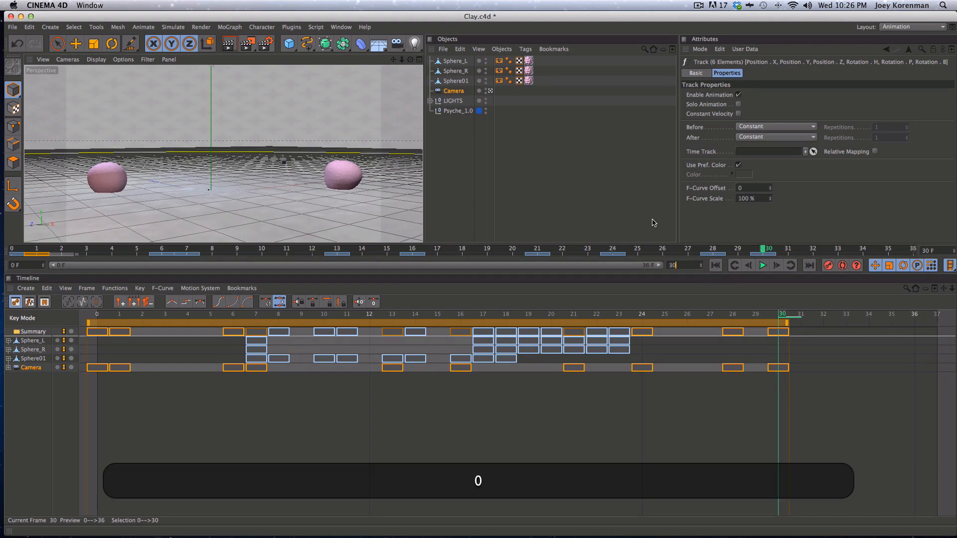
key(Return)
Play the retimed animation and render the camera view at frame 28 as a preview
click(517, 437)
key(F8)
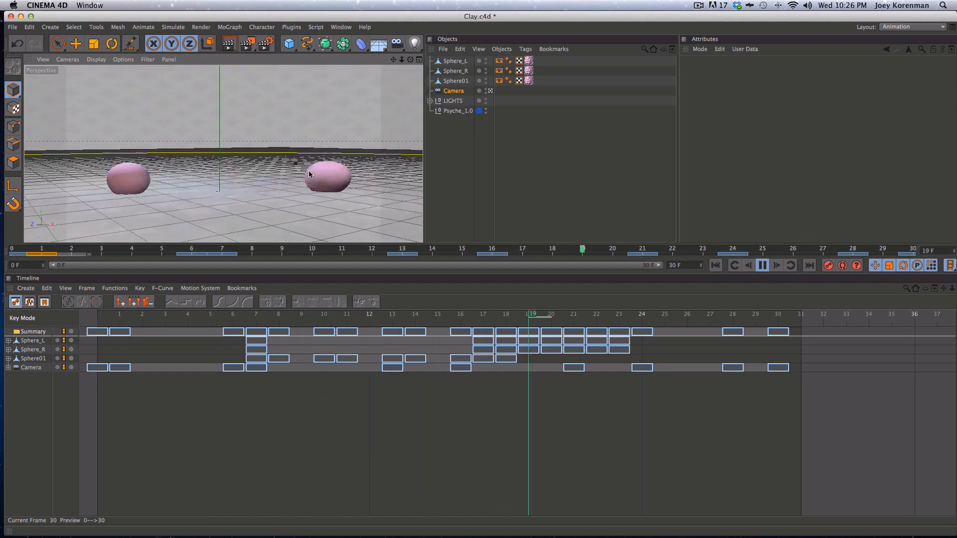
key(F8)
key(super+F8)
key(super+r)
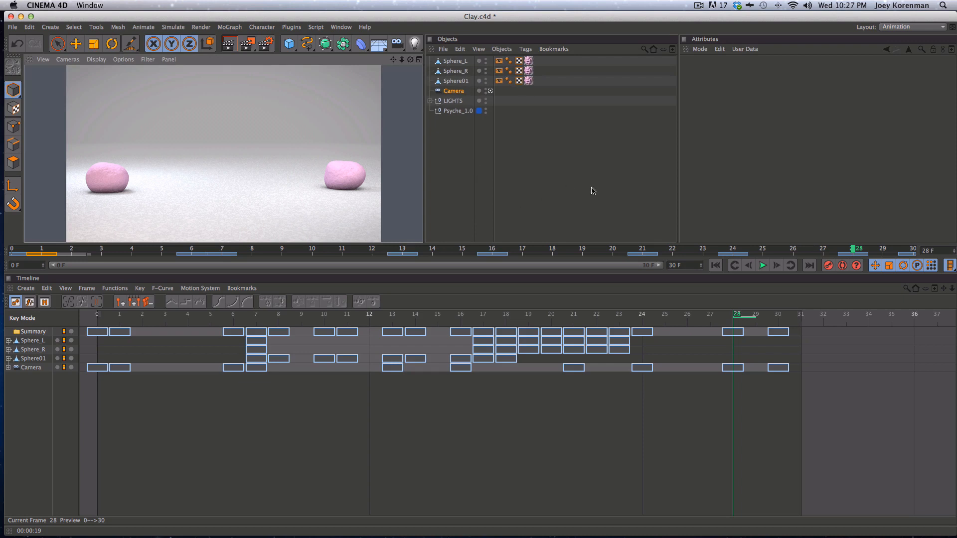
click(723, 331)
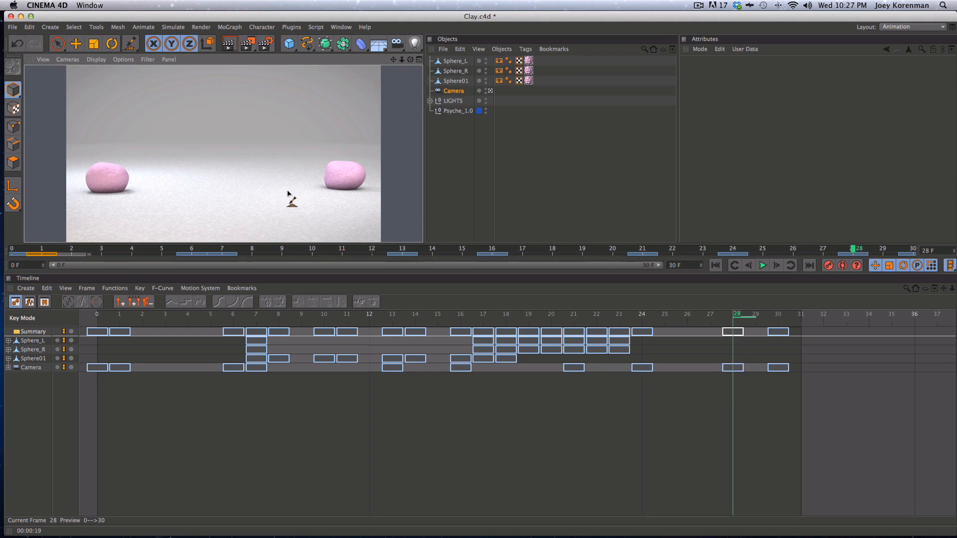